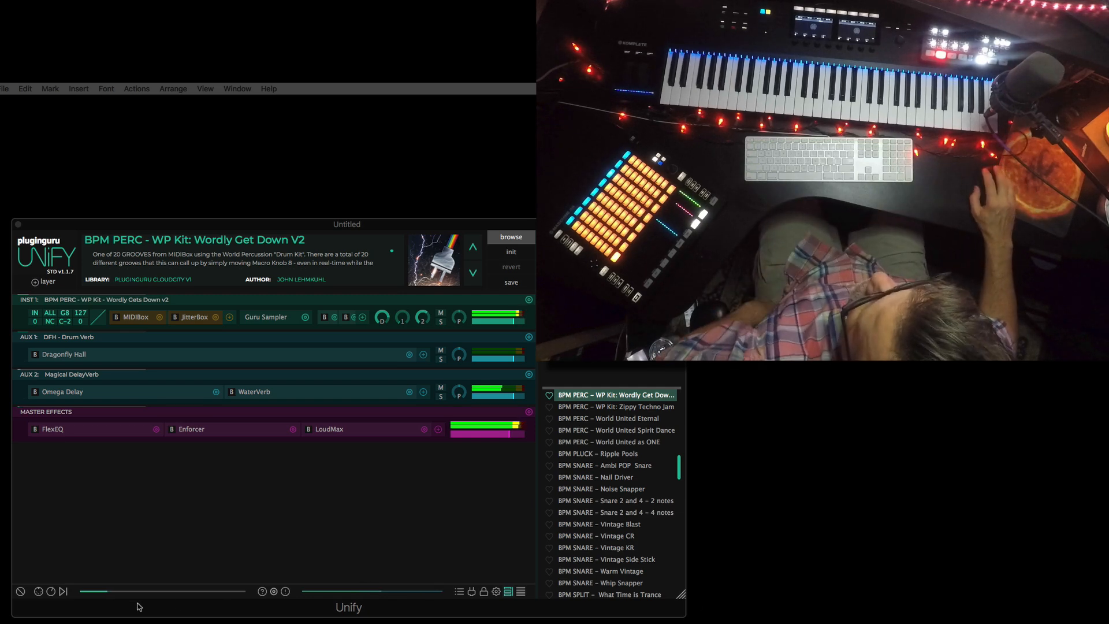
Step: Search the CloudCity library for "bpm drum" and add BPM DRUM – RX2 Ventura Blvd as a Unify / No Pitch Shift layer
left_click(51, 591)
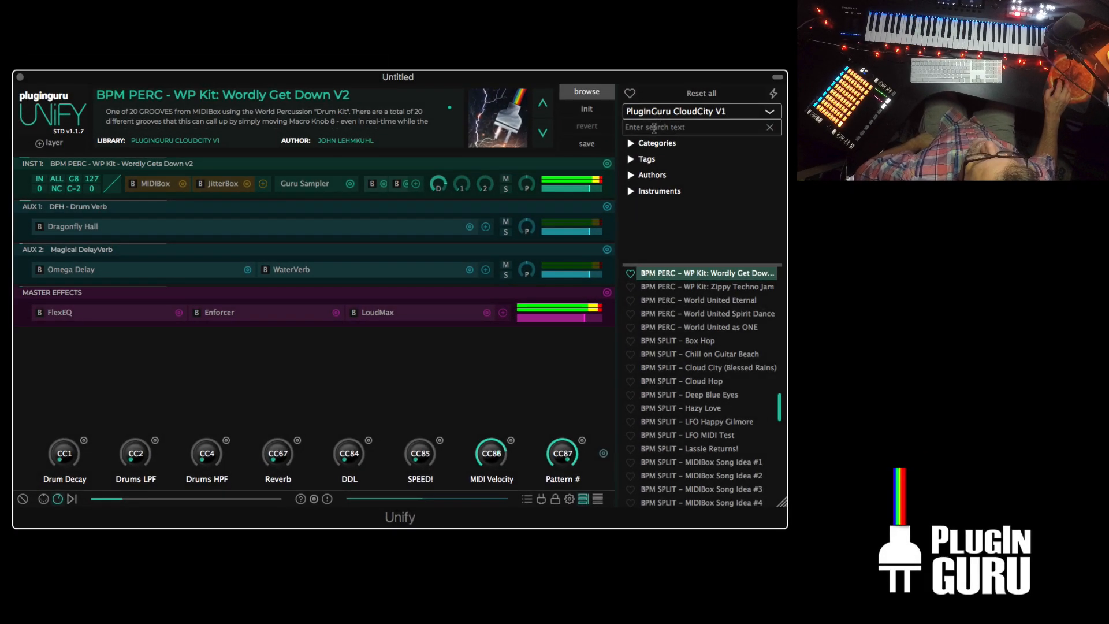
left_click(655, 128)
type("bpm")
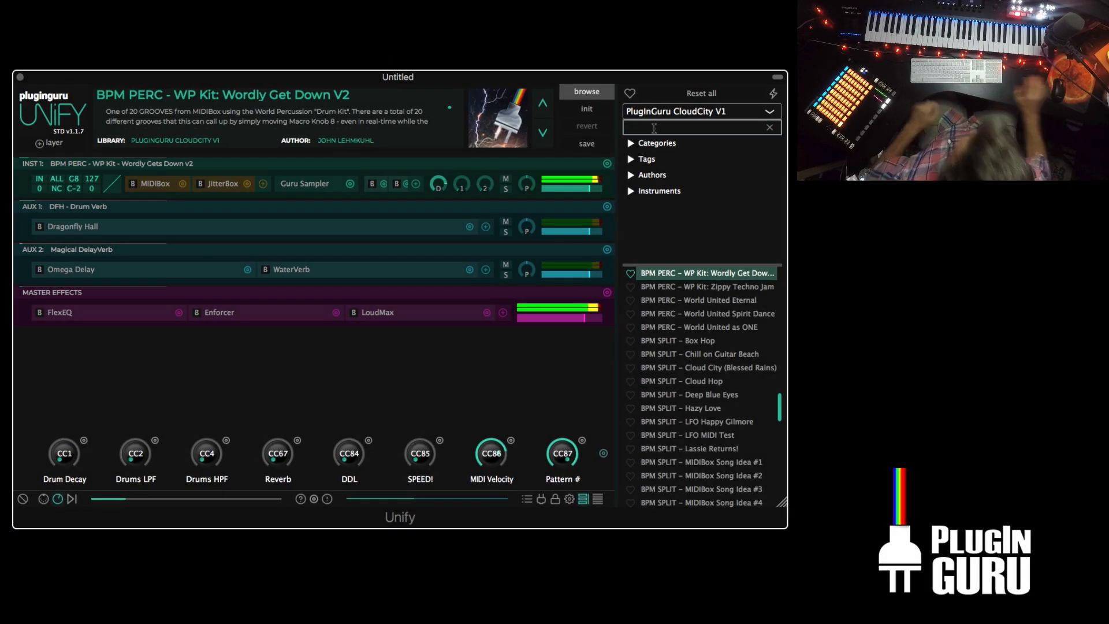
type(" drum")
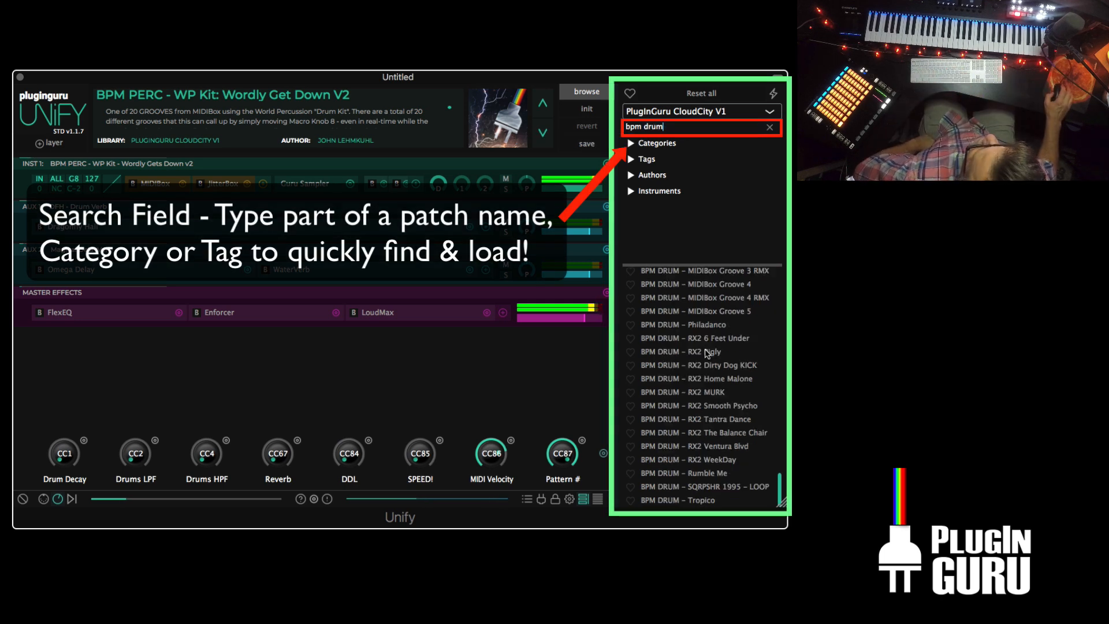
right_click(713, 448)
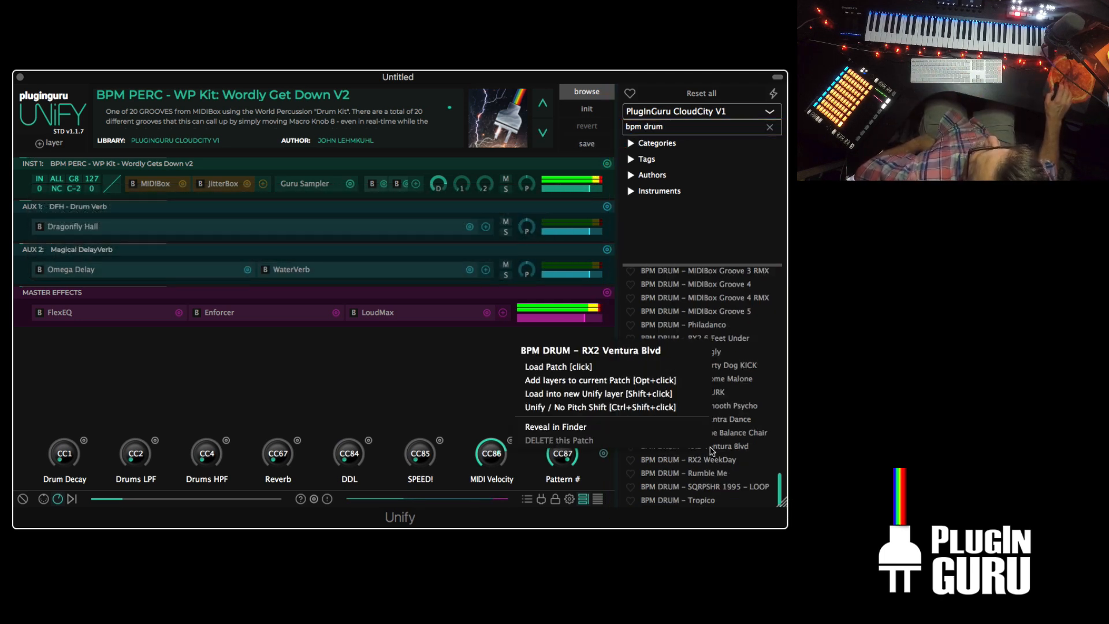
left_click(580, 408)
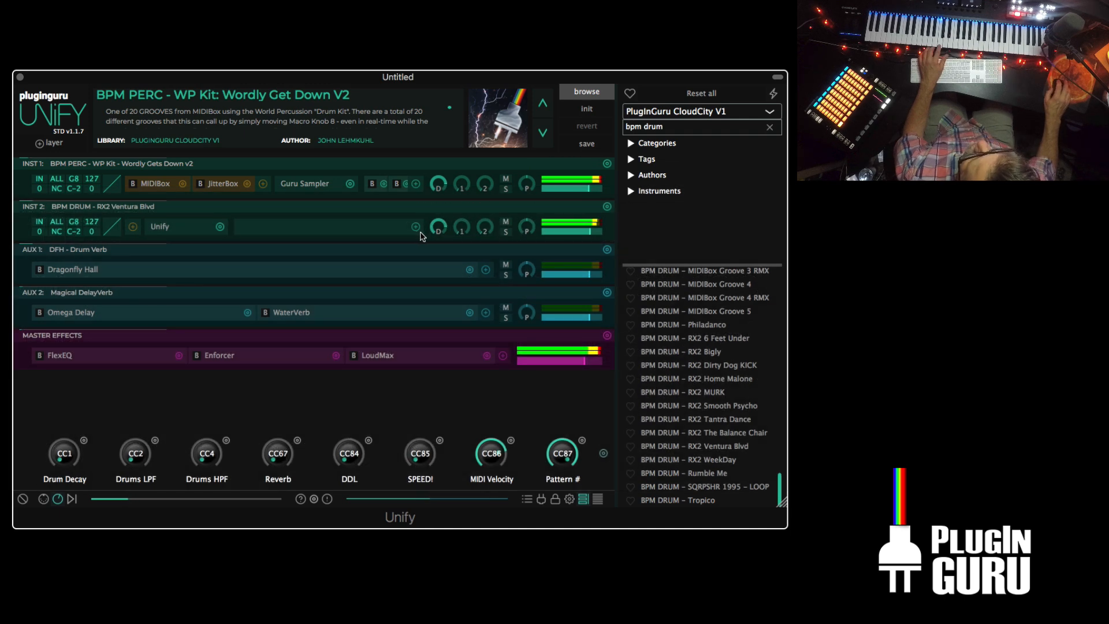
Step: Insert the Dragonfly Room reverb as an audio effect on the RX2 Ventura Blvd layer
left_click(416, 228)
mouse_move(488, 237)
mouse_move(575, 307)
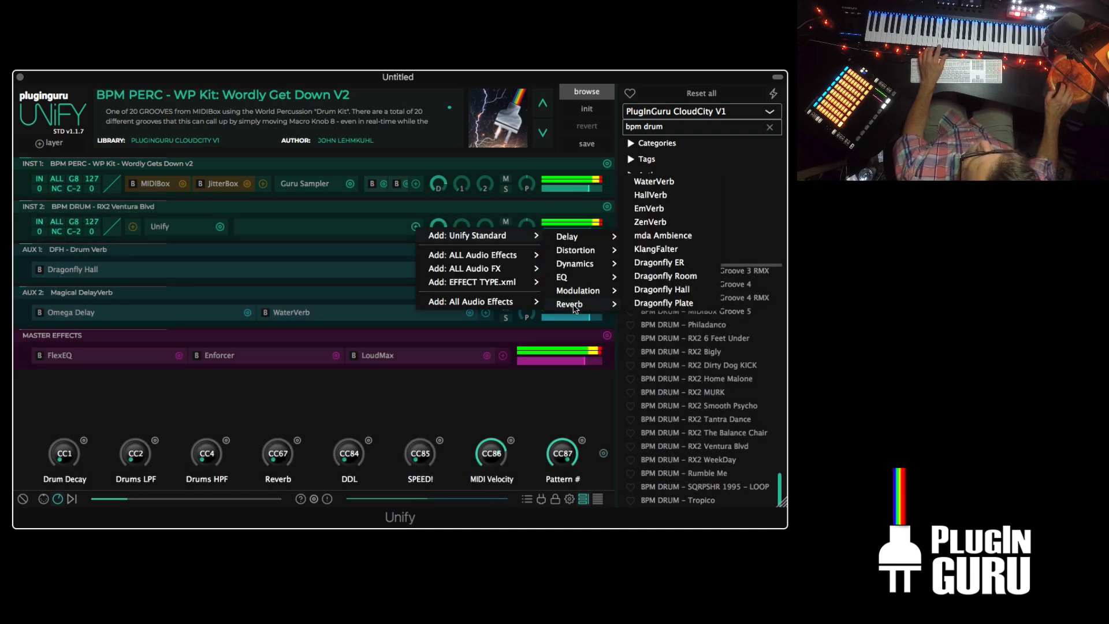
left_click(666, 276)
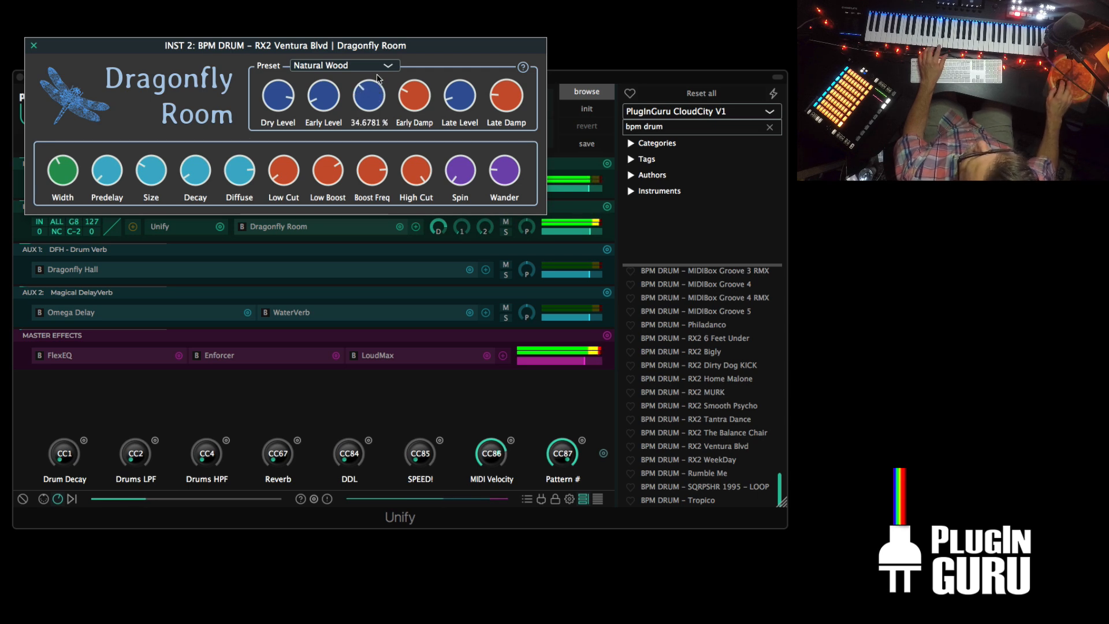
mouse_move(462, 81)
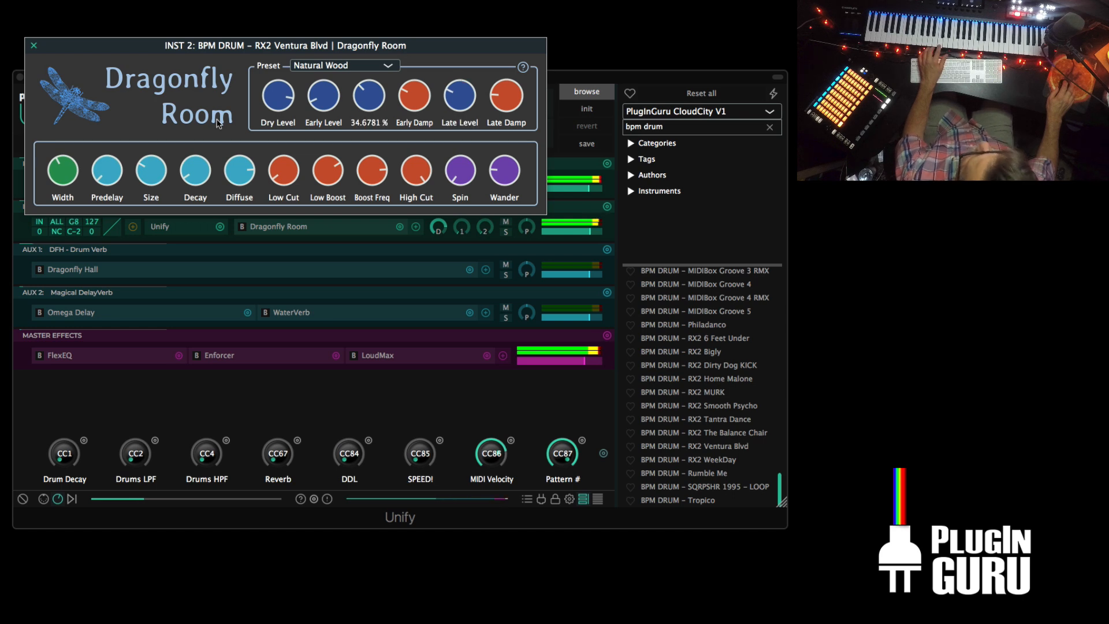
left_click(32, 48)
Step: Add BPM DRUM – Chaos City Wide to the patch as a third Unify / No Pitch Shift layer
scroll(699, 370, "up", 6)
scroll(697, 370, "up", 10)
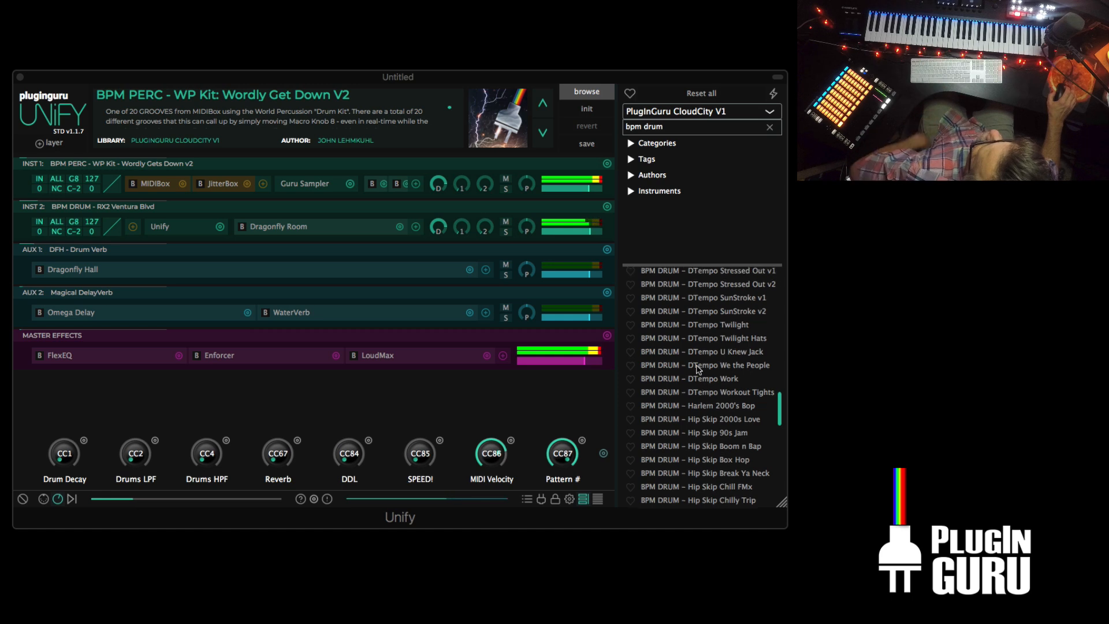
scroll(699, 370, "up", 8)
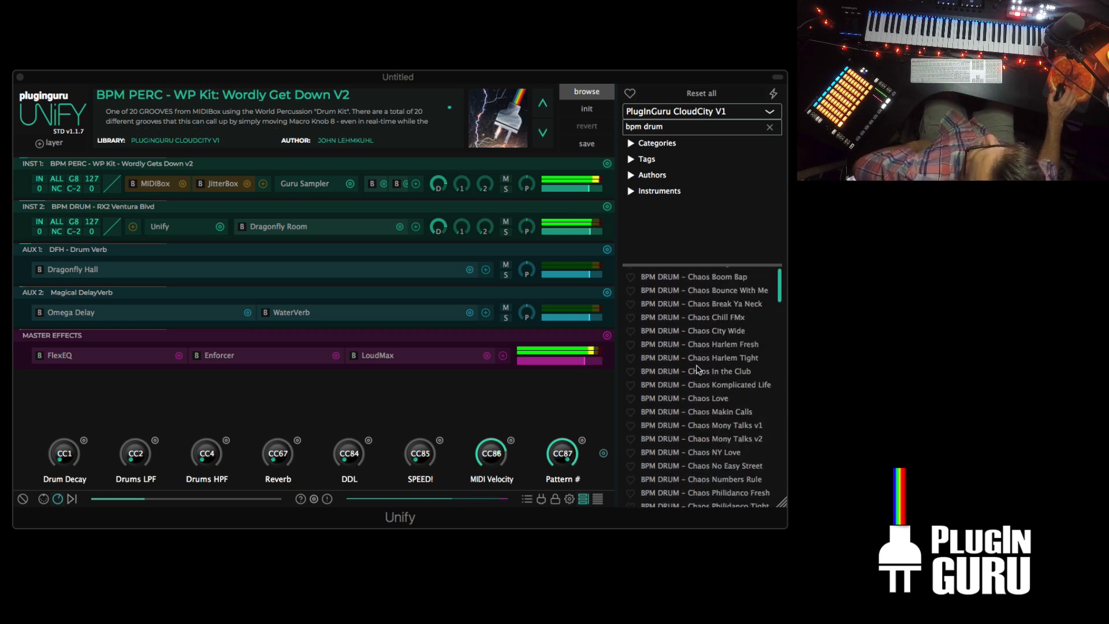
right_click(706, 343)
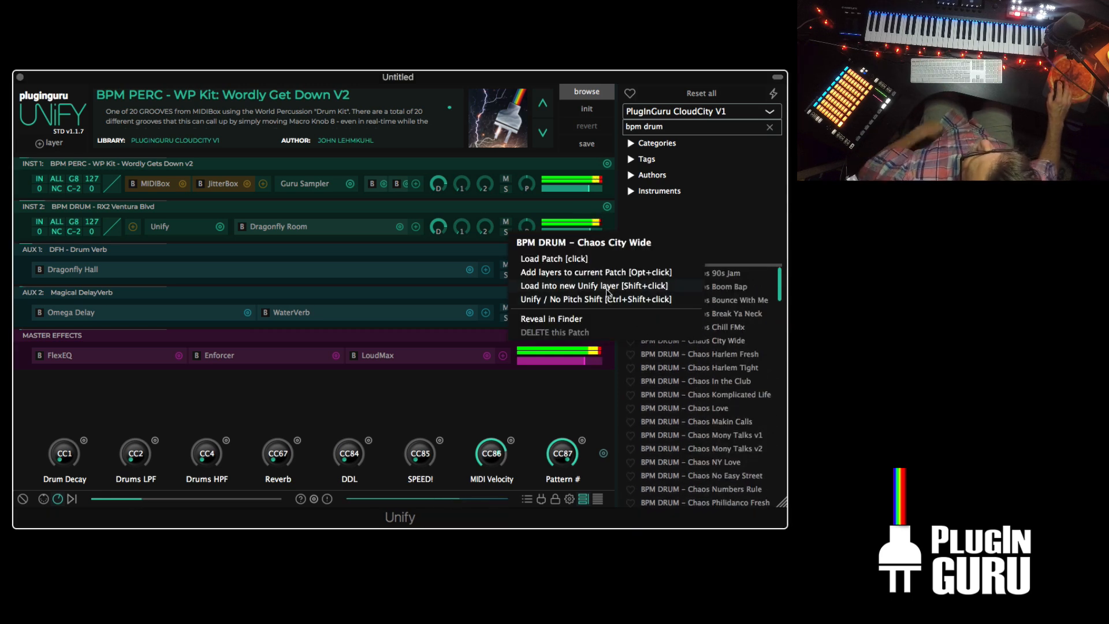
left_click(609, 300)
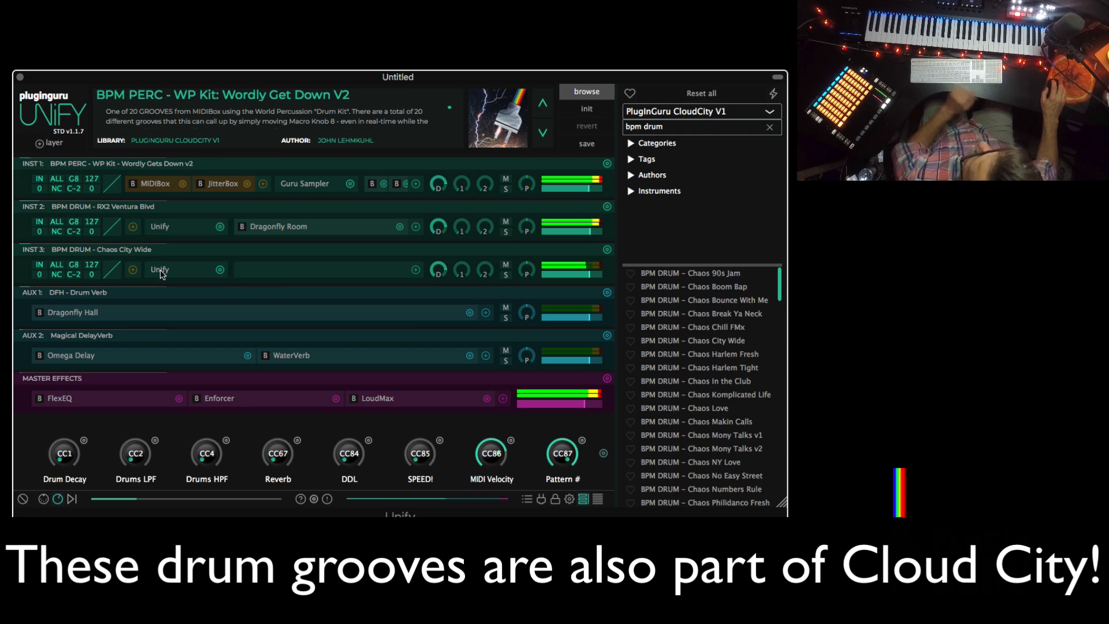
Step: Open the nested Chaos City Wide patch and inspect the transpose settings of its Guru Sampler
left_click(161, 271)
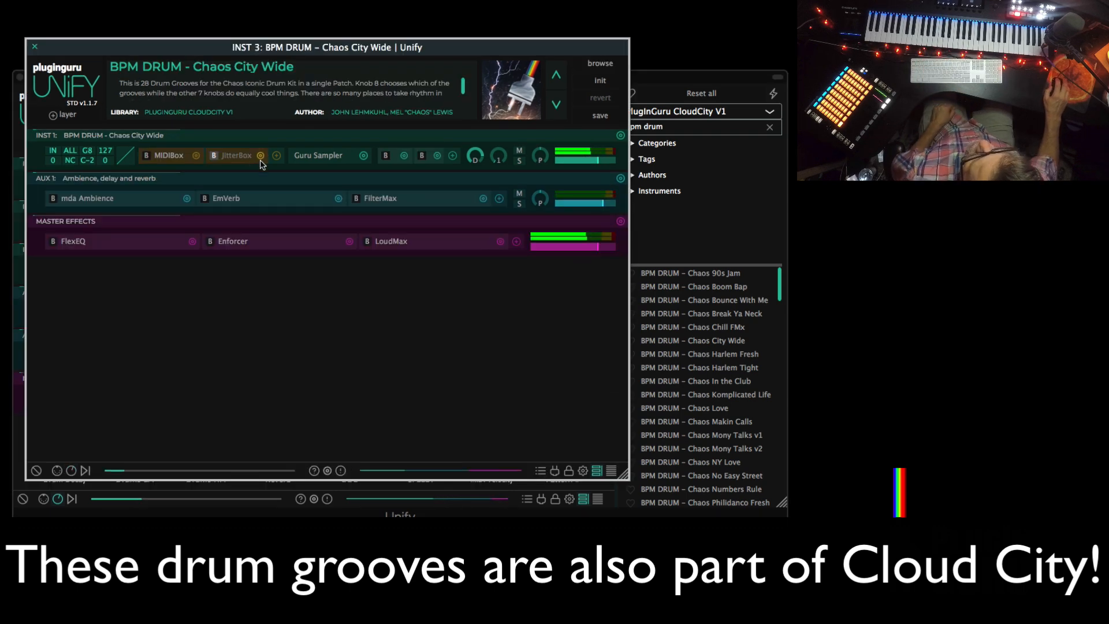
left_click(318, 156)
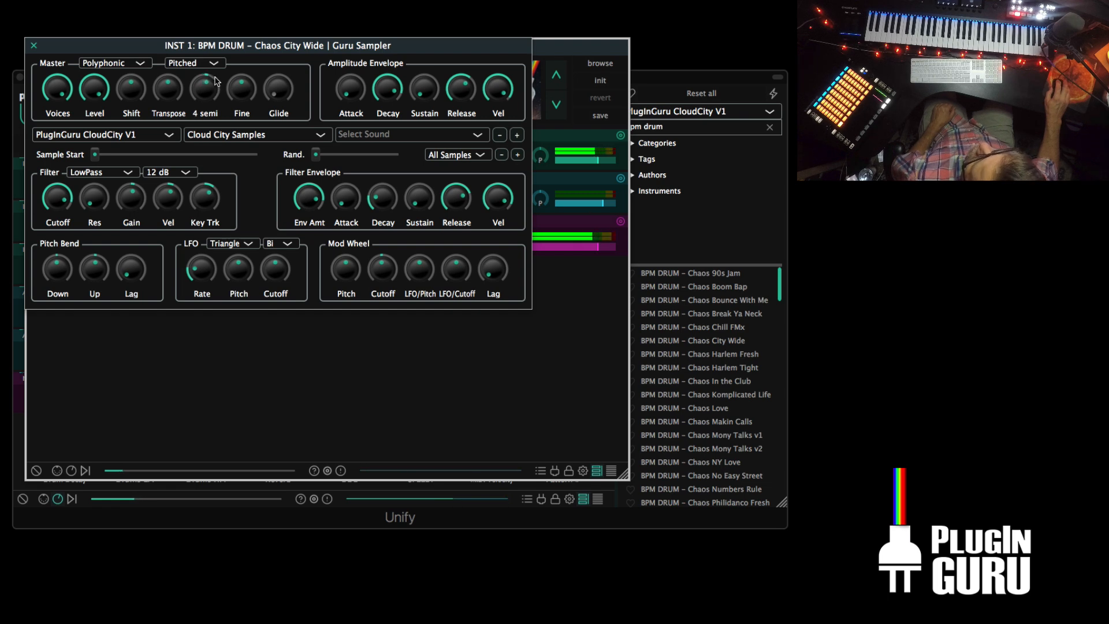
left_click(33, 45)
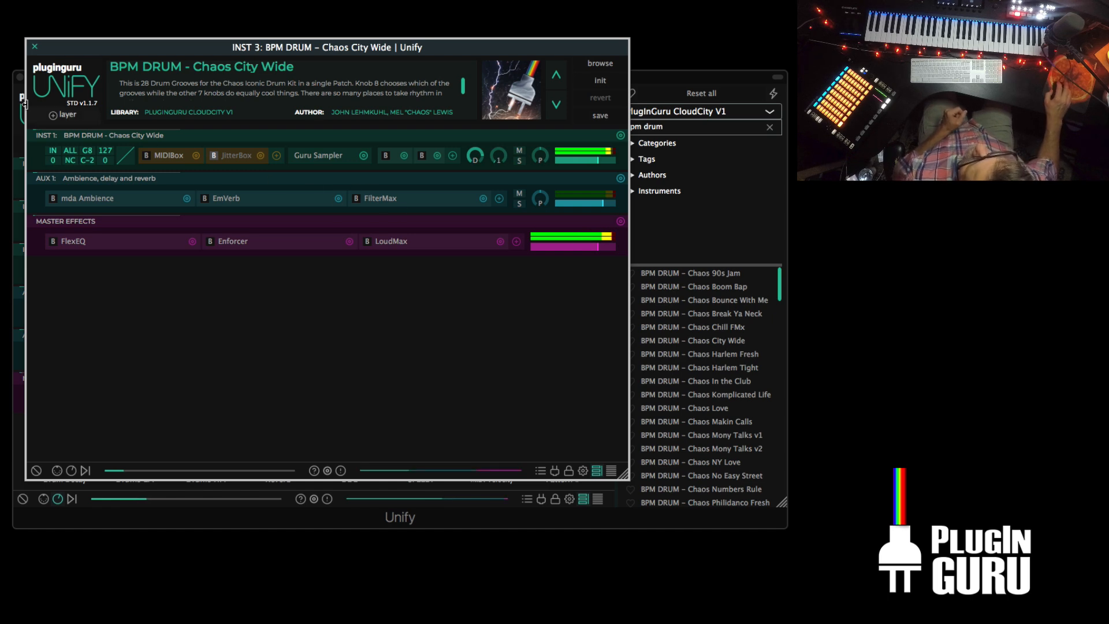
Step: Raise the Peak 2 gain in the FlexEQ master effect of the Chaos City Wide patch
left_click(74, 242)
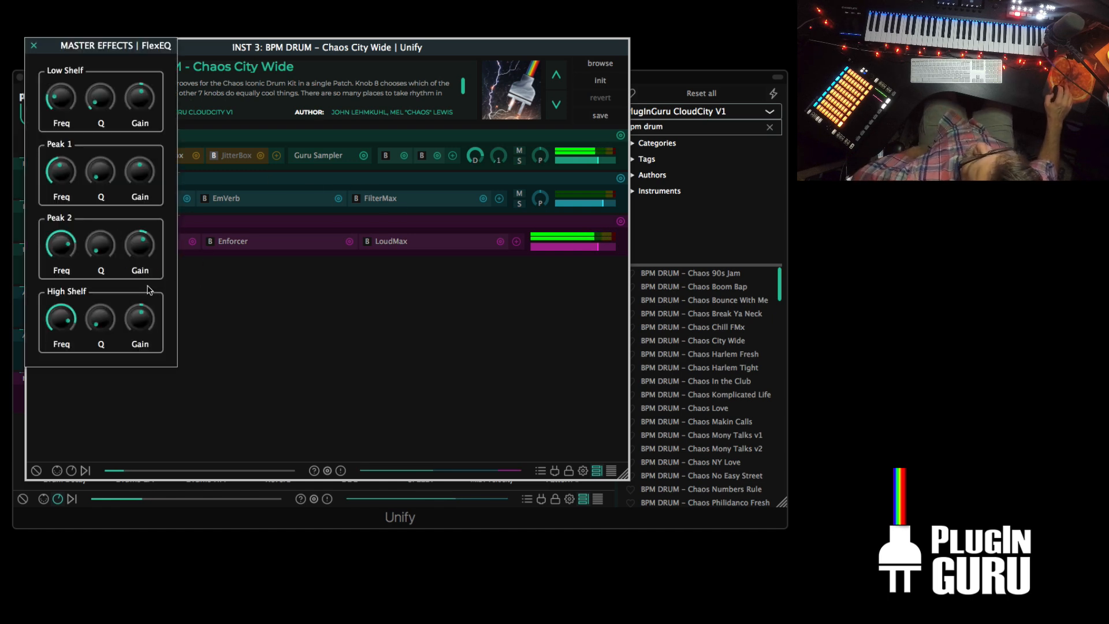
left_click_drag(143, 227, 142, 223)
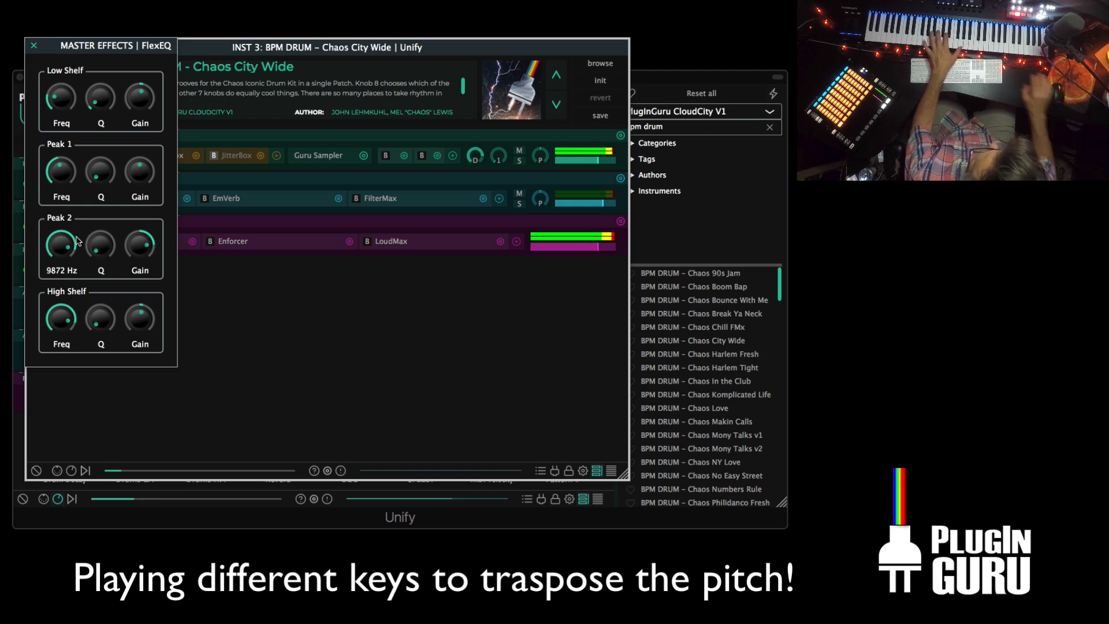
left_click(31, 48)
left_click(33, 45)
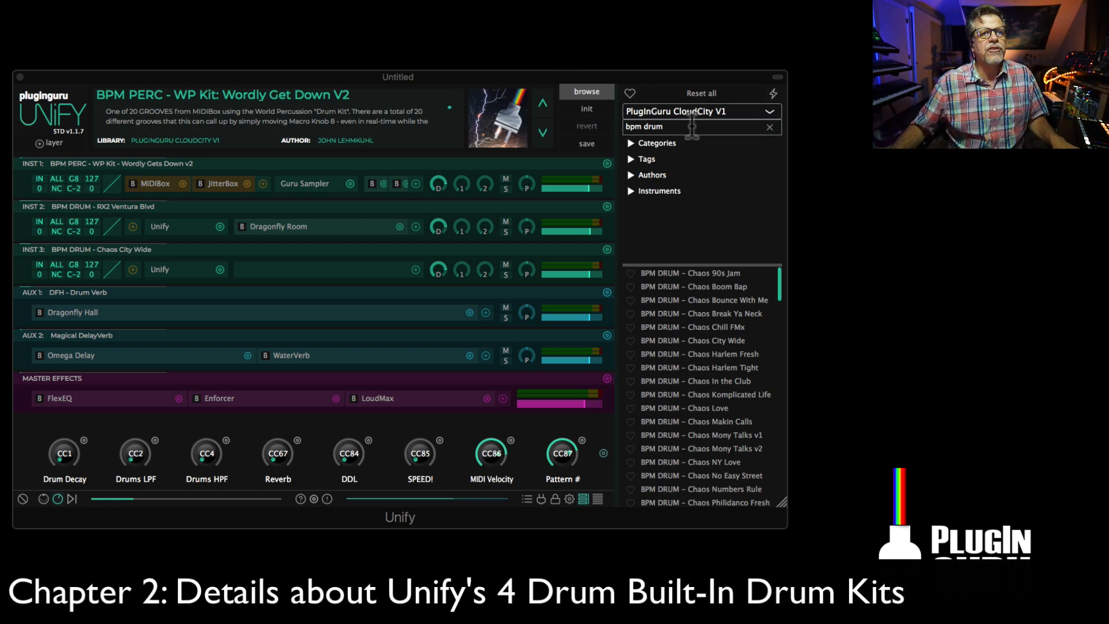
Step: Switch the patch browser to the Unify Standard Library and search for "drum kit"
left_click(711, 110)
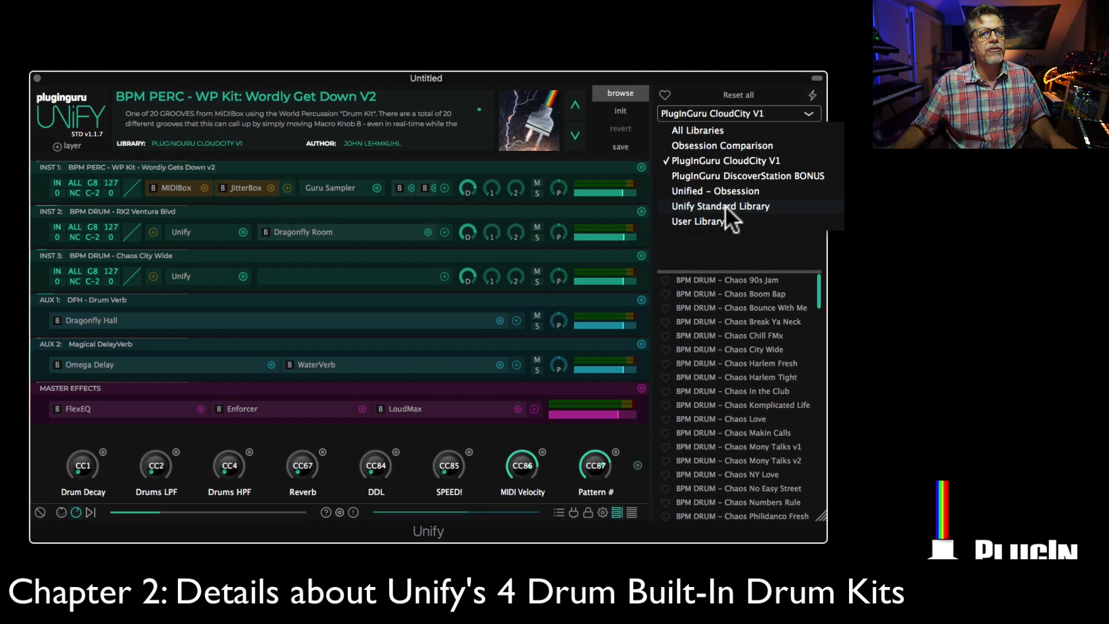
left_click(726, 205)
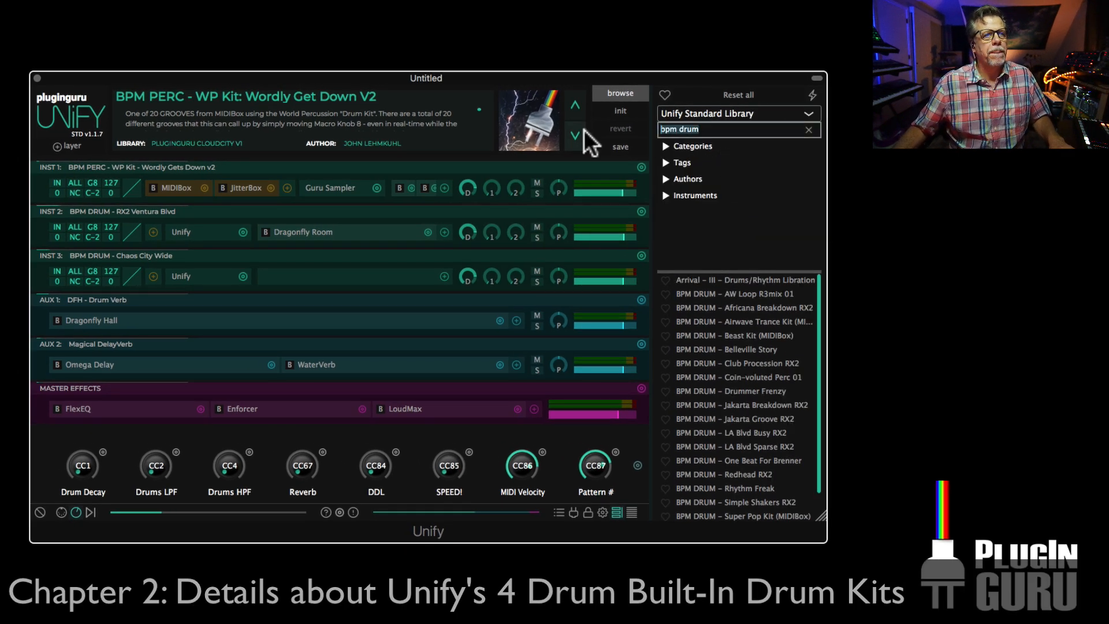
type("drum kit")
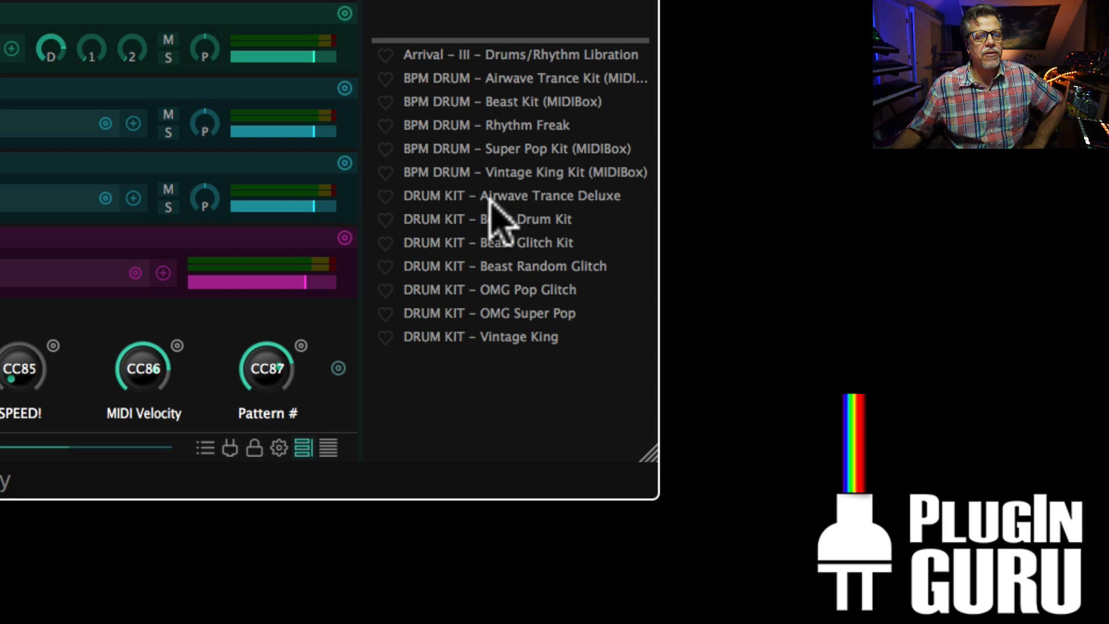
Step: Audition the Airwave Trance Deluxe, Beast Drum Kit and OMG Super Pop kits, ending with DRUM KIT – Vintage King loaded
left_click(488, 197)
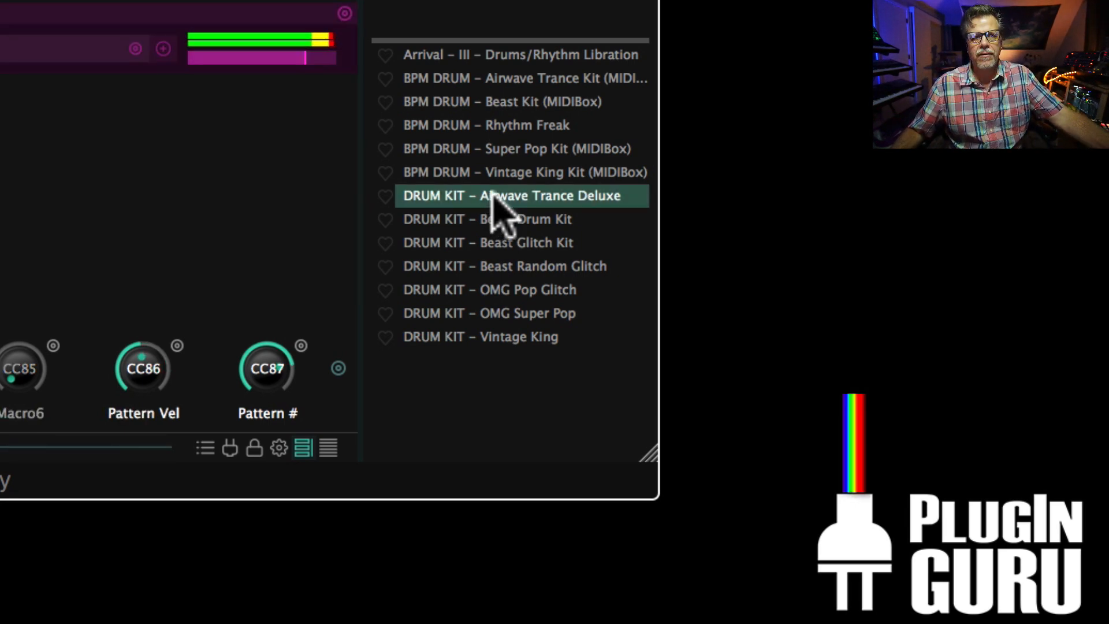
left_click(512, 225)
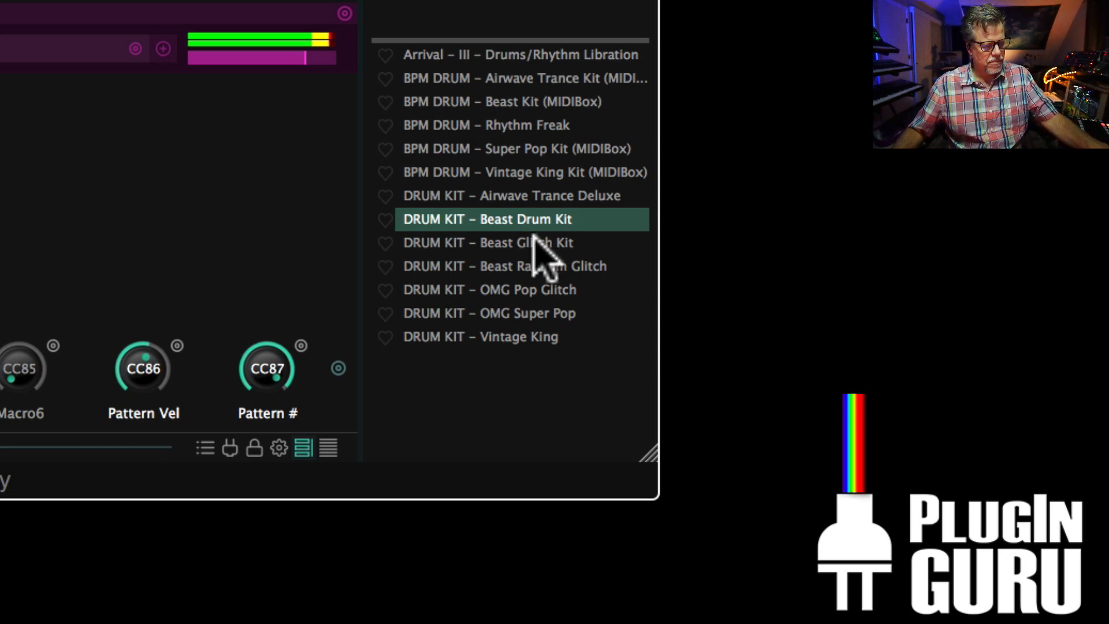
left_click(499, 313)
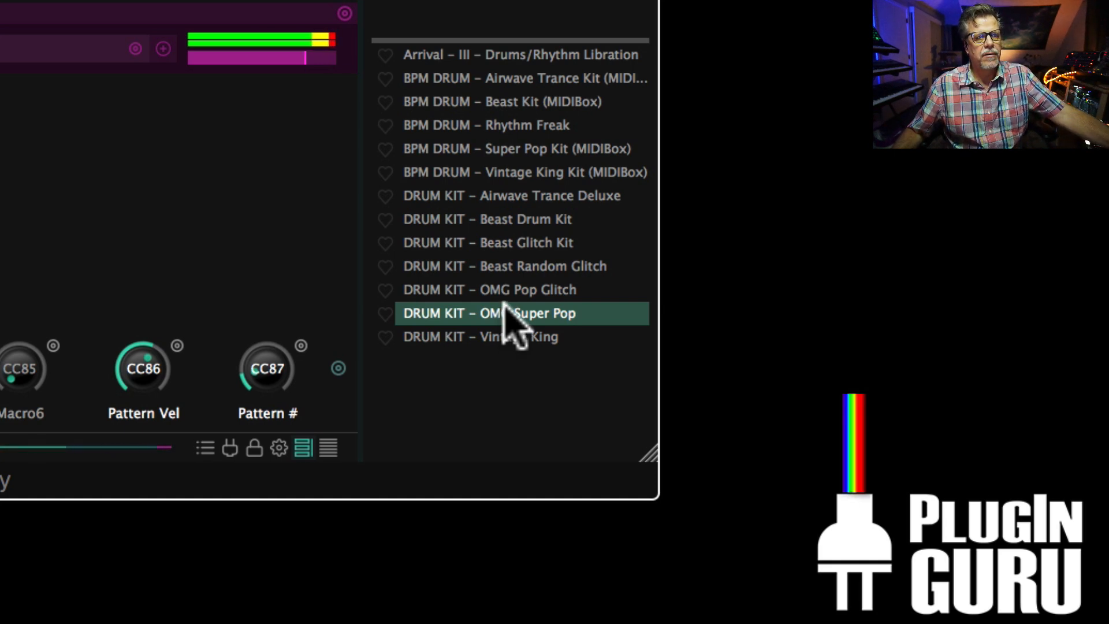
left_click(512, 335)
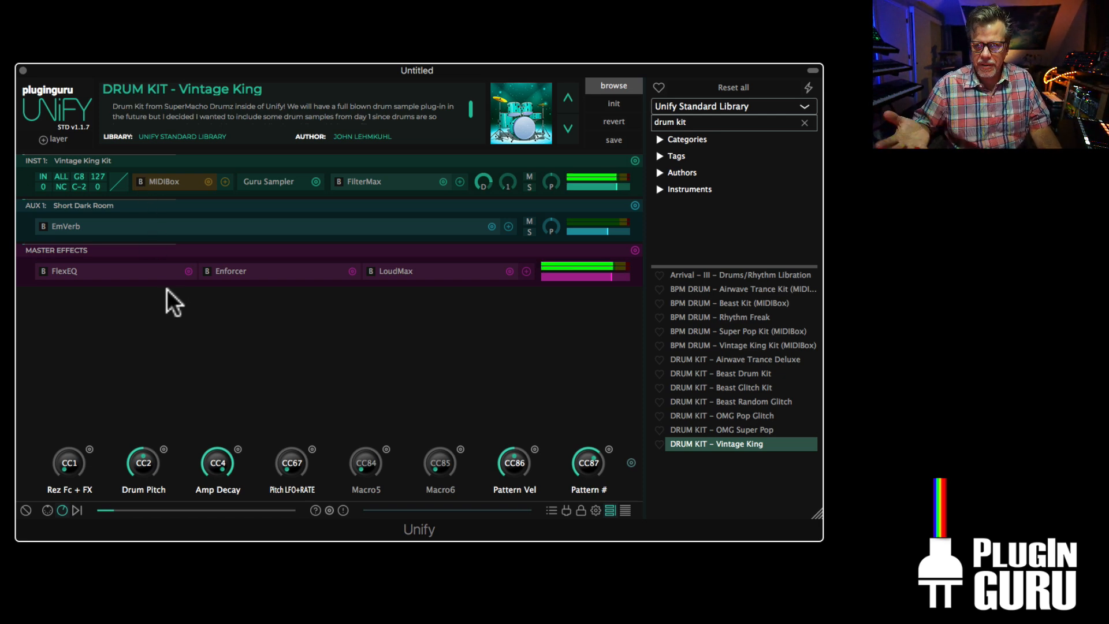
Step: Try the patterns 9 – Twerk U and 2 – Chillect in the Vintage King Kit's MIDIBox, ending on 6 – DIREKT
left_click(158, 181)
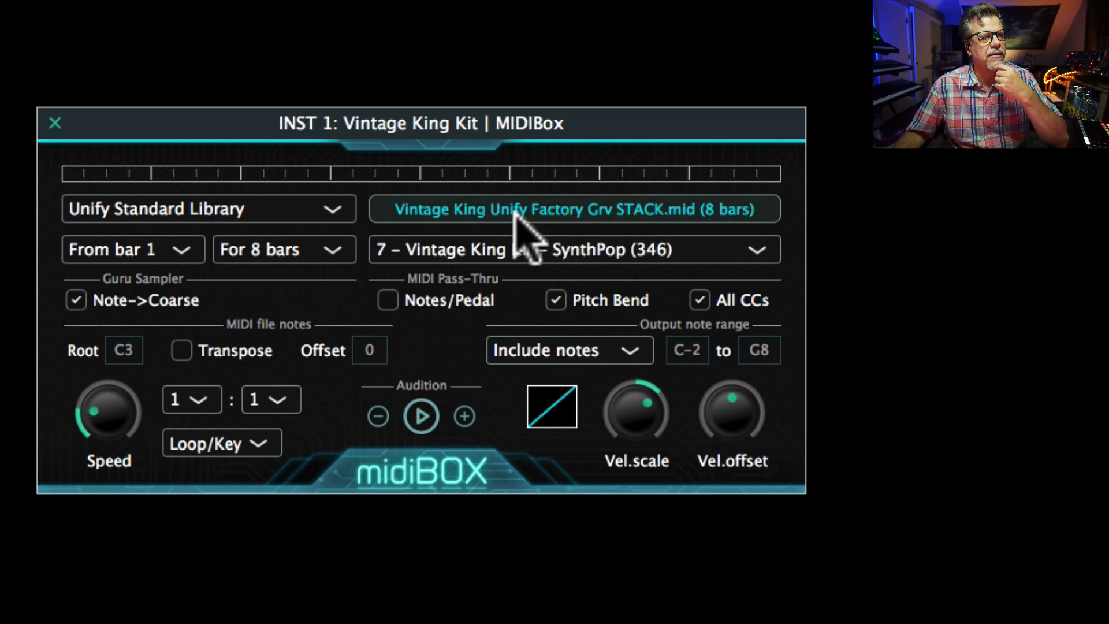
left_click(633, 205)
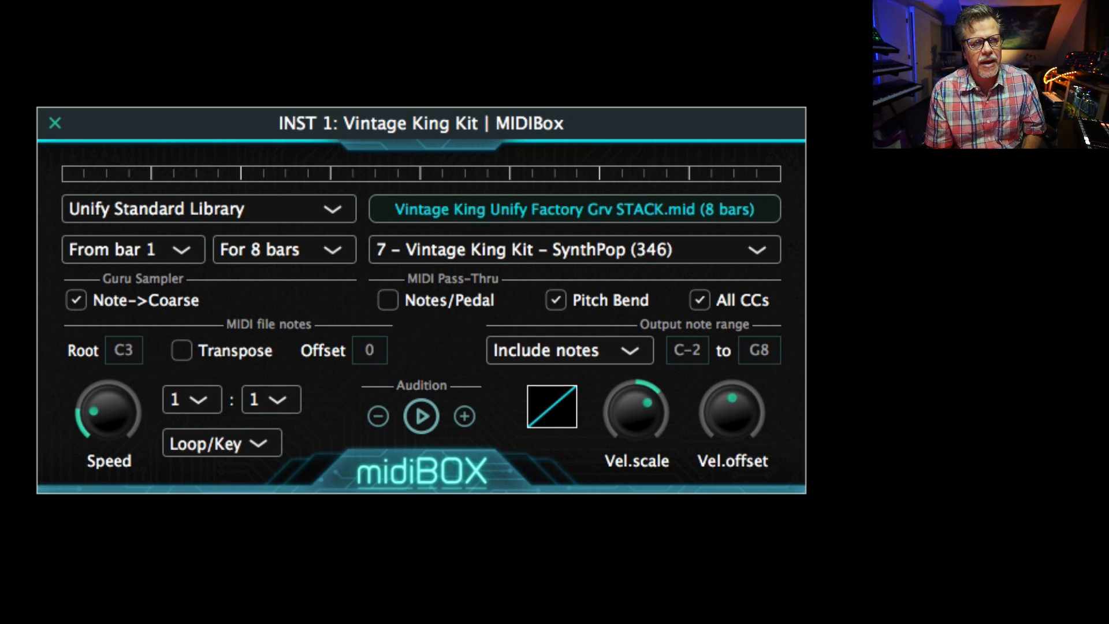
left_click(503, 255)
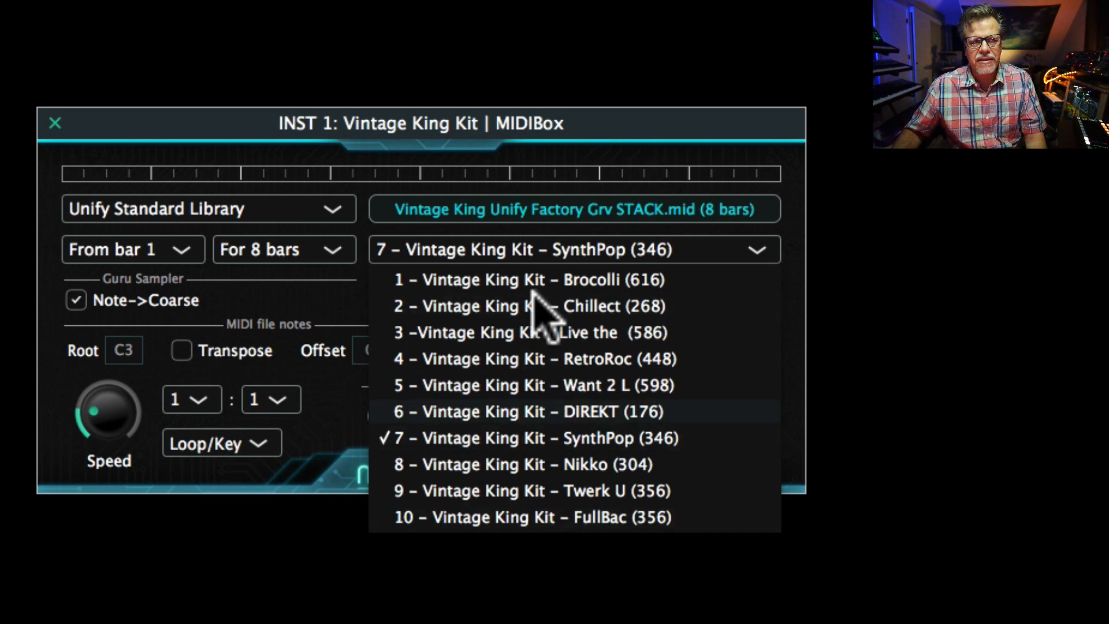
left_click(549, 490)
left_click(505, 245)
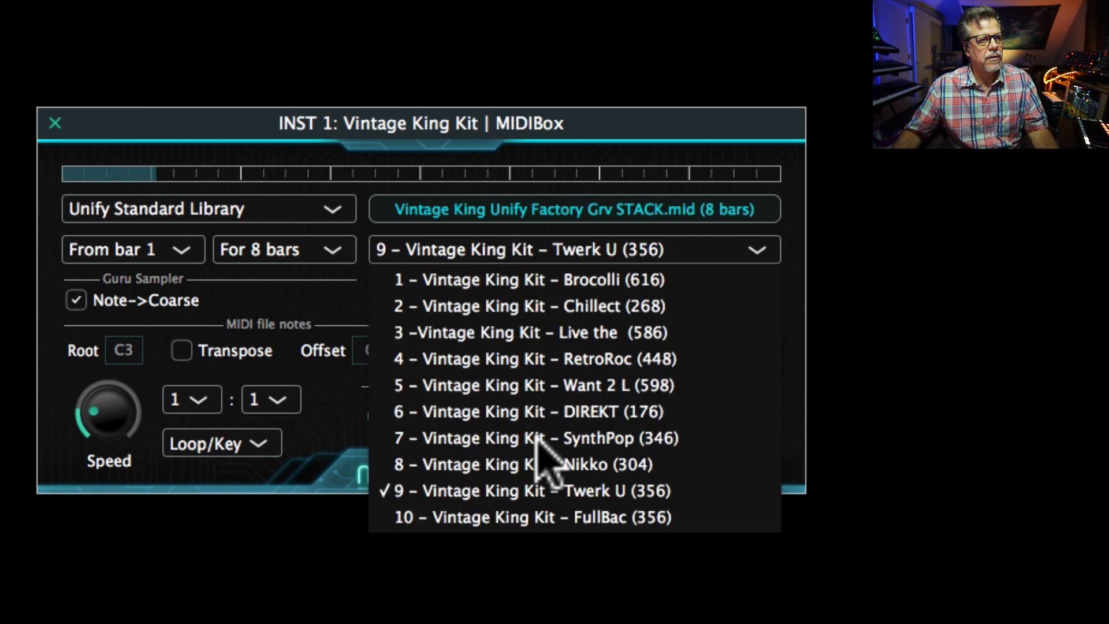
left_click(529, 517)
left_click(492, 257)
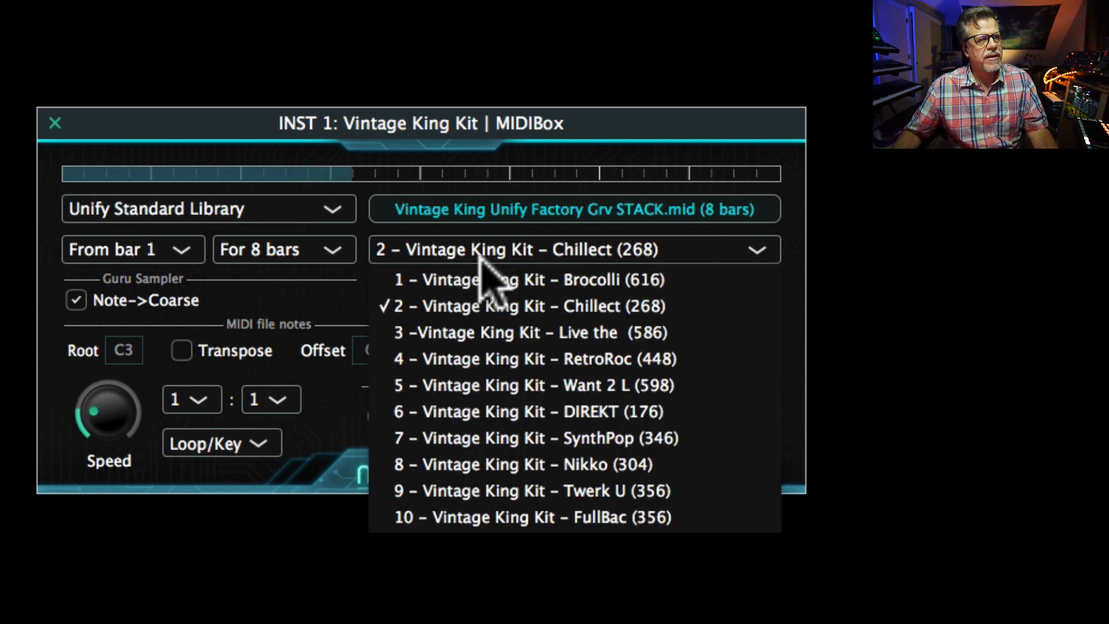
left_click(506, 411)
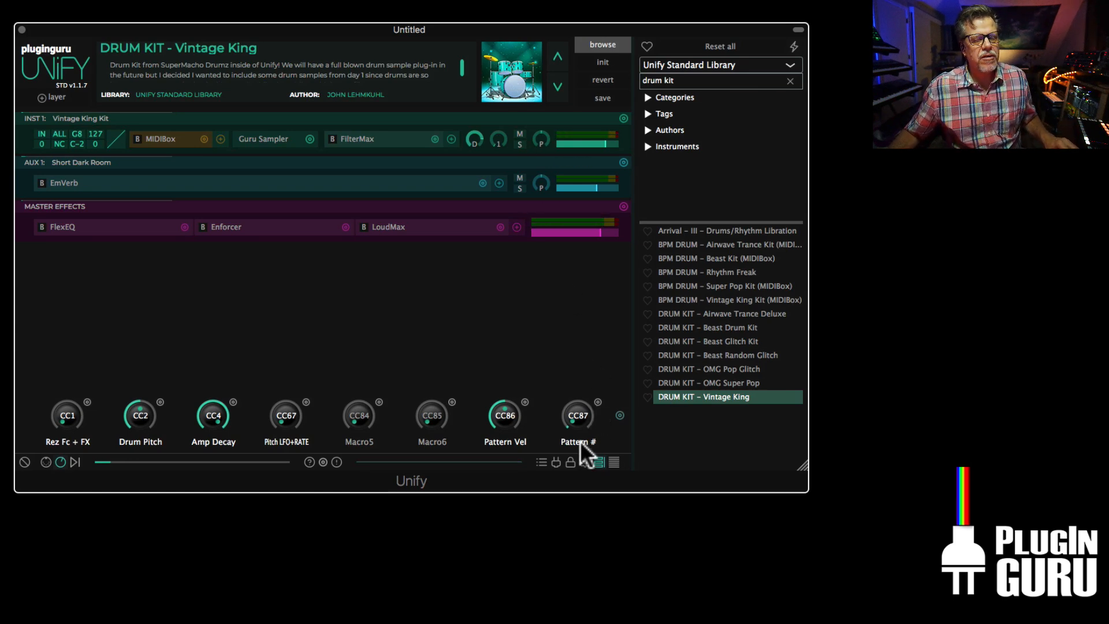
Step: Open the linked parameters of the Pattern # macro knob to examine what it controls
key("alt")
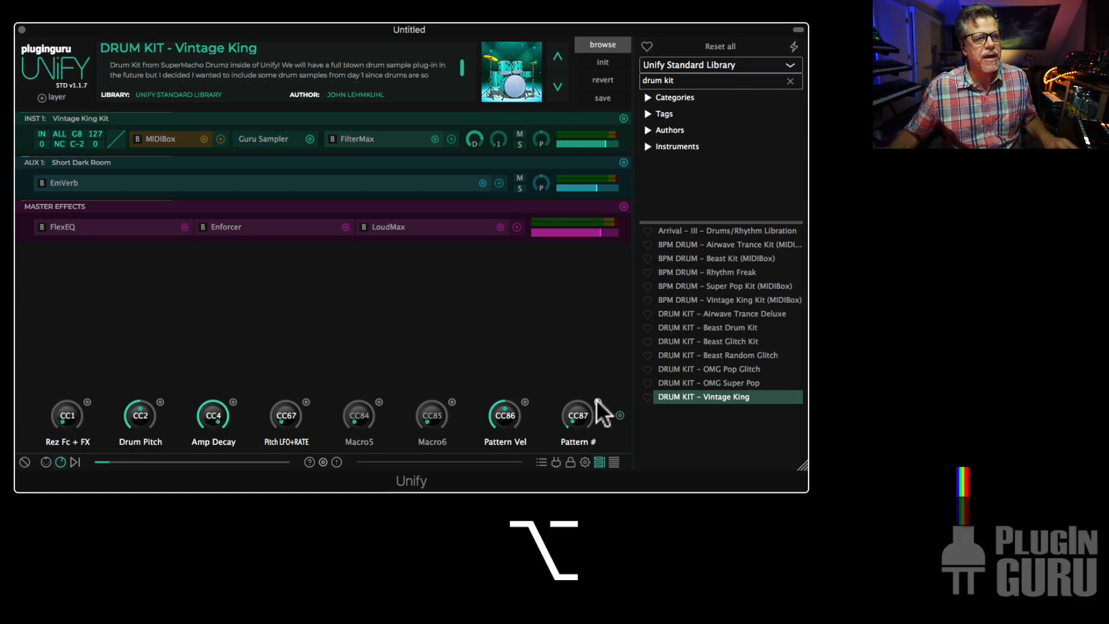
right_click(580, 413)
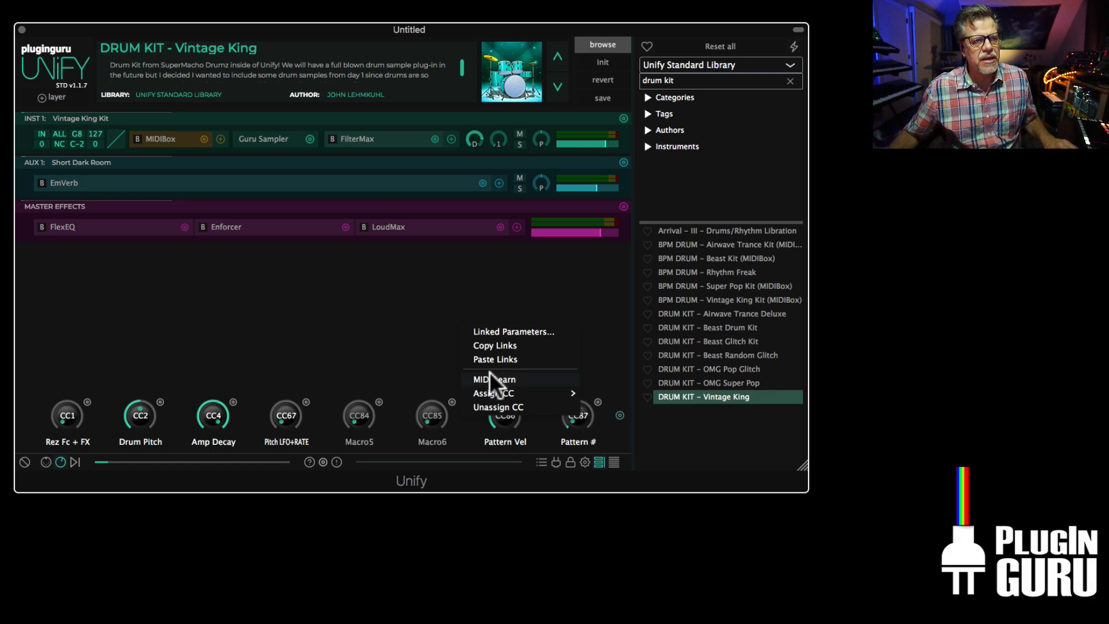
left_click(401, 358)
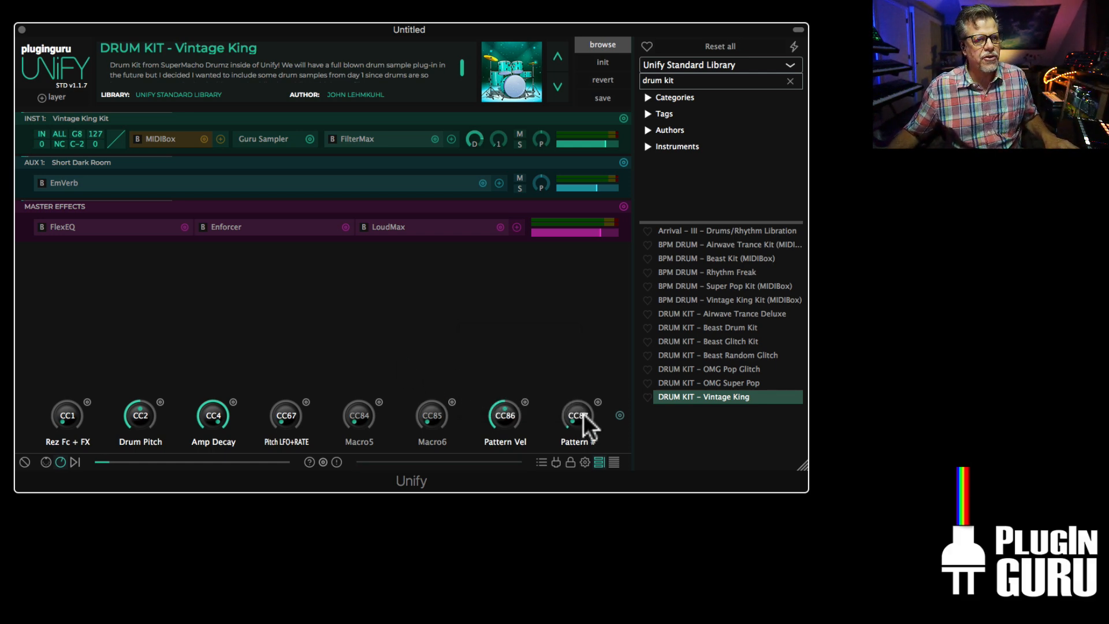
left_click(598, 401, "alt")
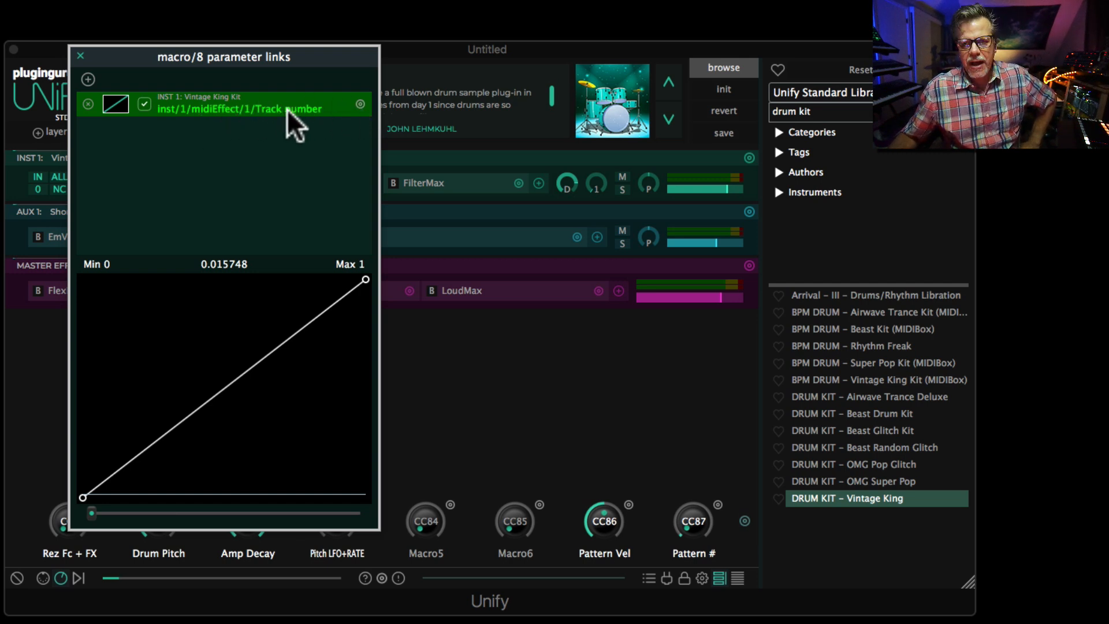
Step: Trace the Pattern # macro link through the Vintage King Kit's MIDI effect parameters to MIDIBox Track number, and close the parameter links
left_click(360, 104)
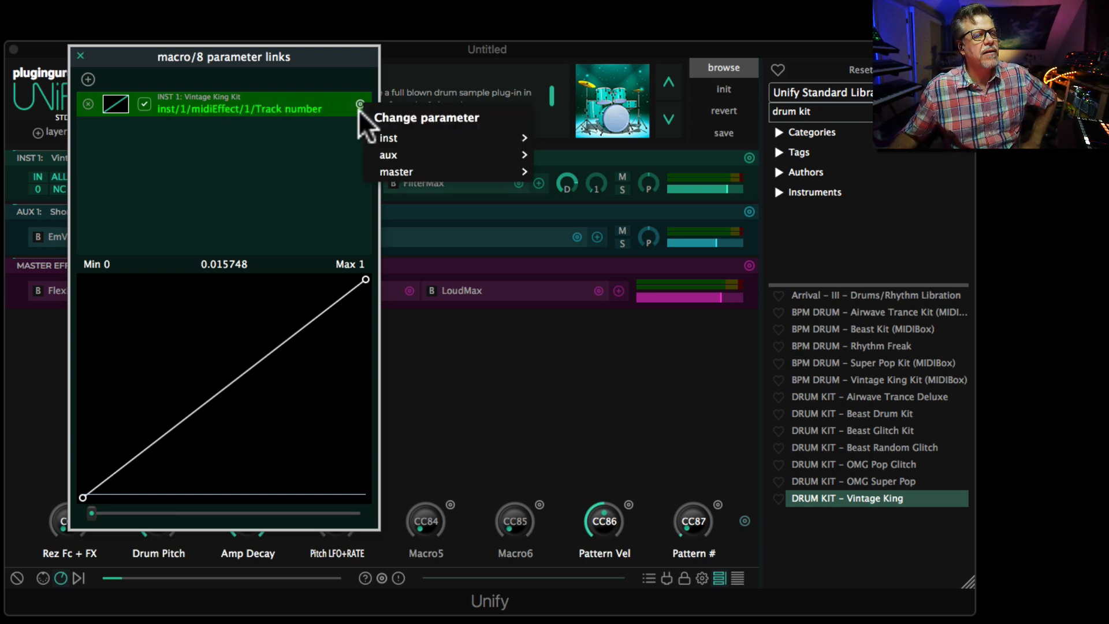
mouse_move(428, 137)
mouse_move(596, 137)
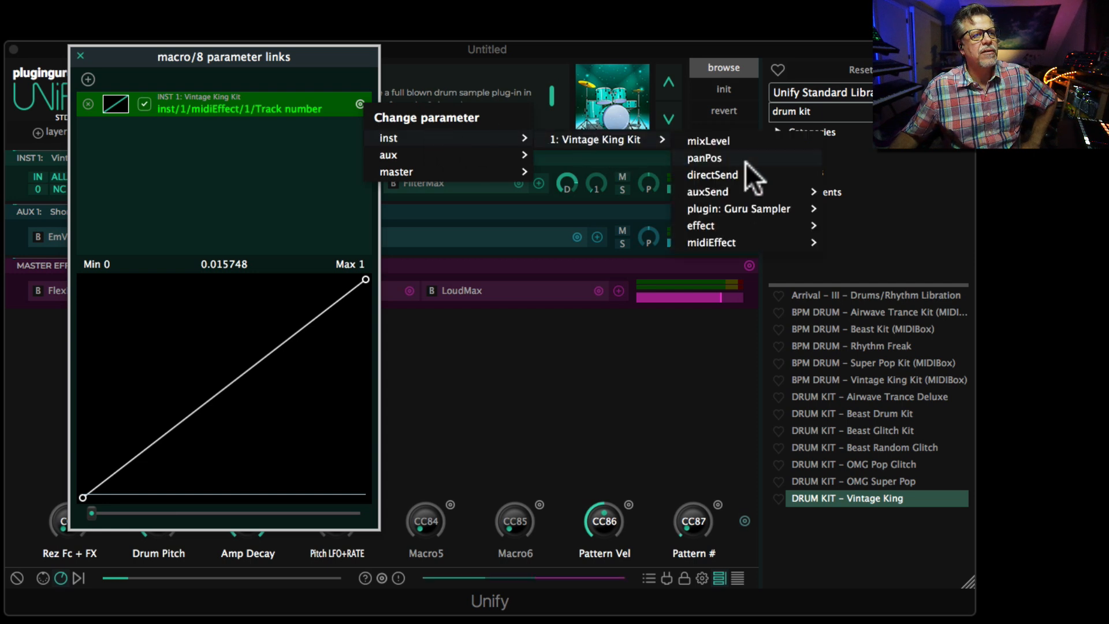
mouse_move(741, 239)
mouse_move(884, 248)
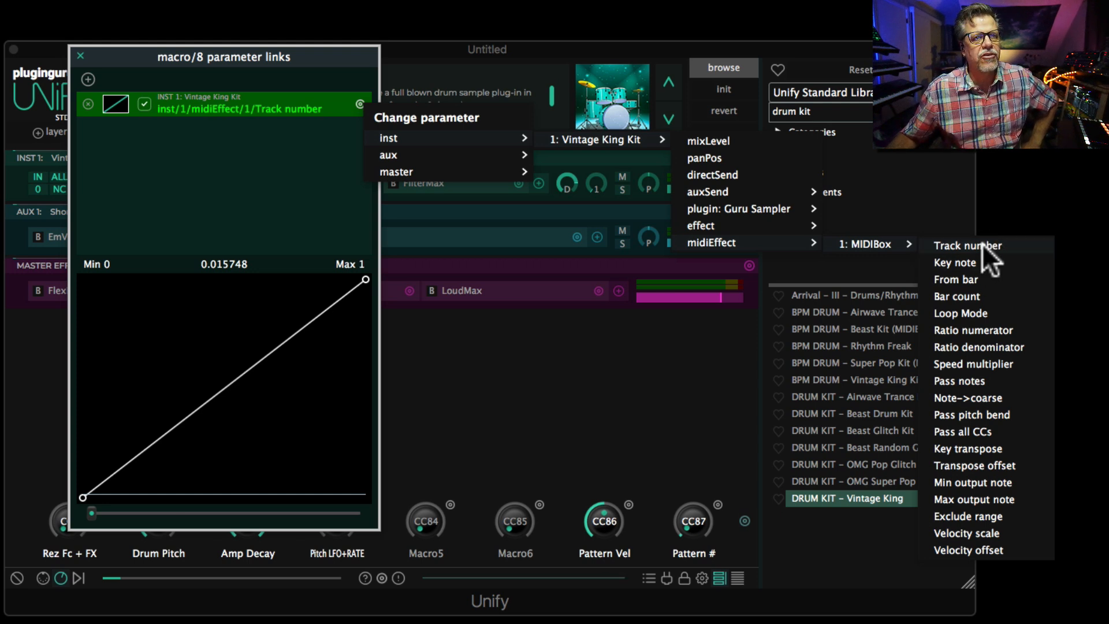
left_click(953, 245)
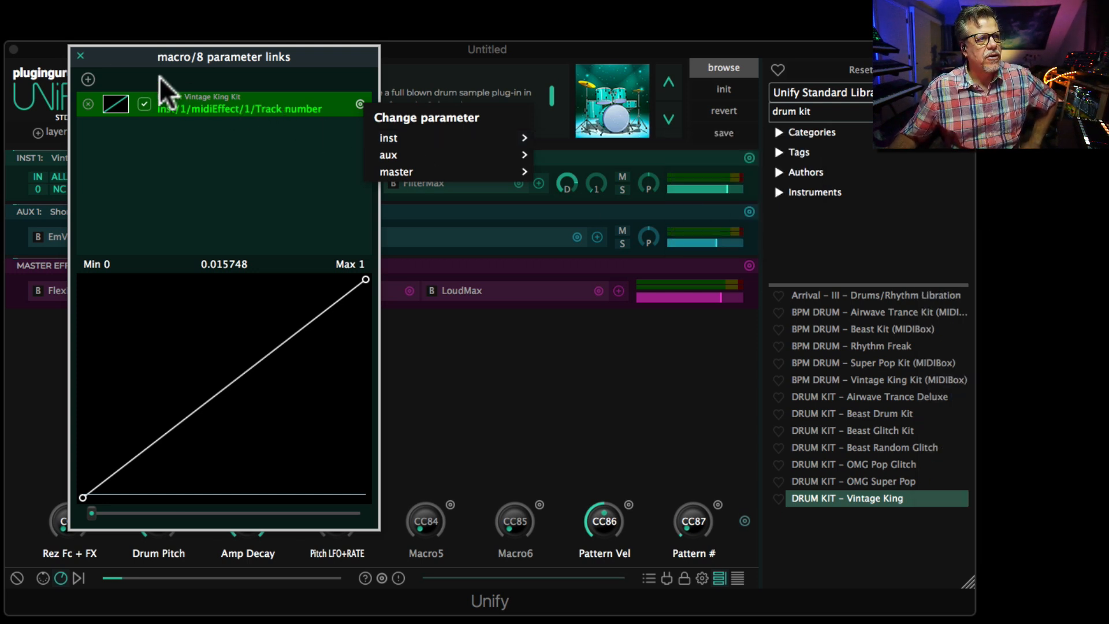
left_click(79, 51)
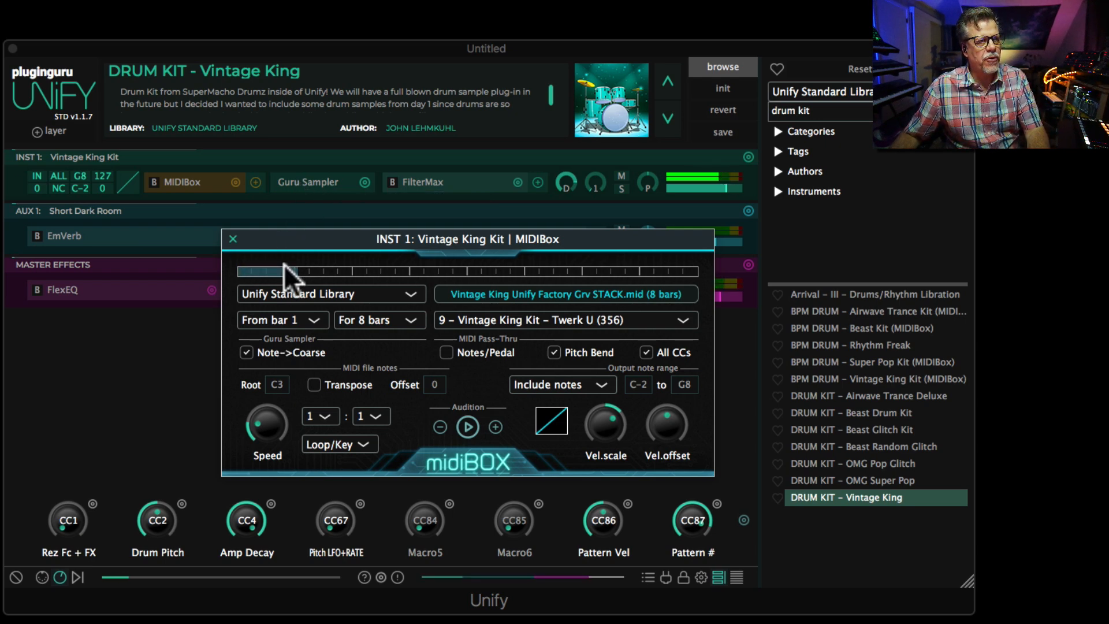
Step: Inspect the Vintage King Kit's Guru Sampler settings and turn Note->Coarse back on in its MIDIBox
double_click(297, 182)
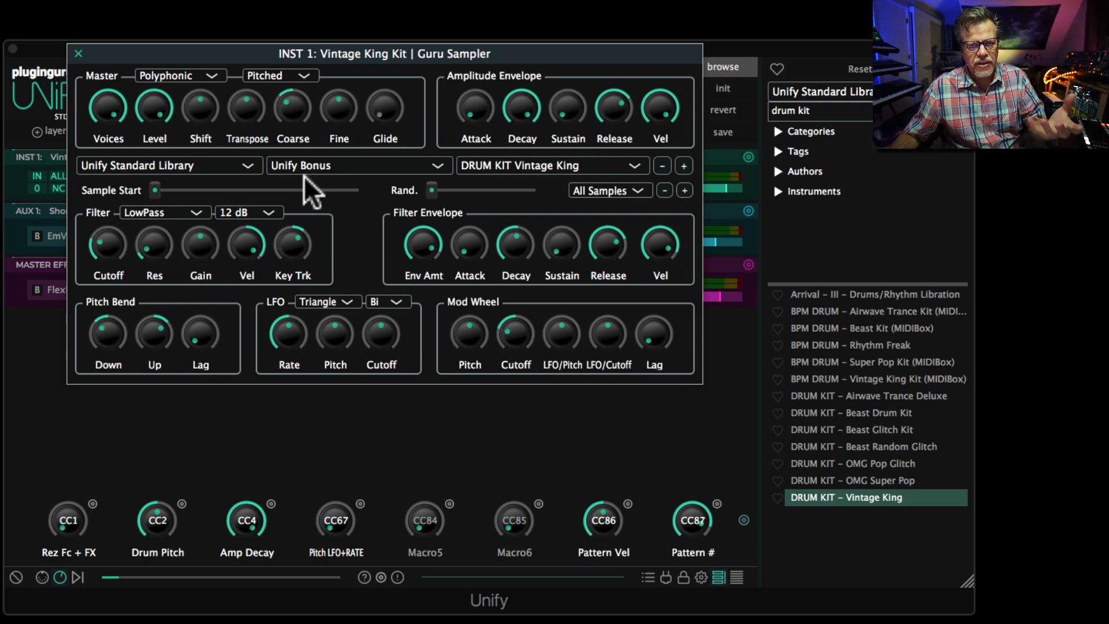
left_click(79, 53)
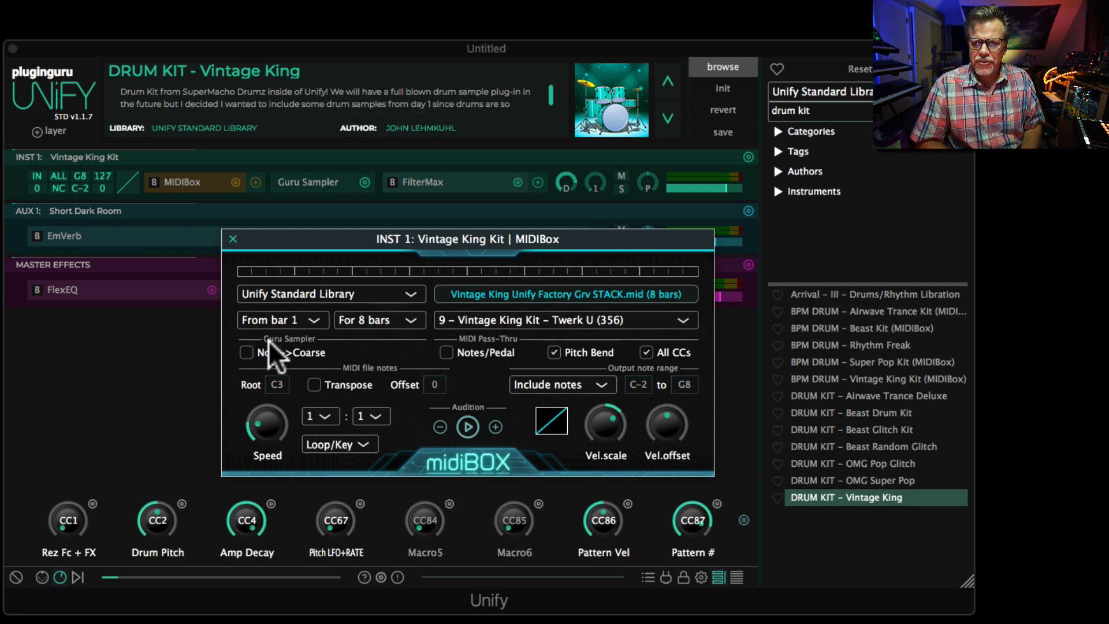
left_click(244, 353)
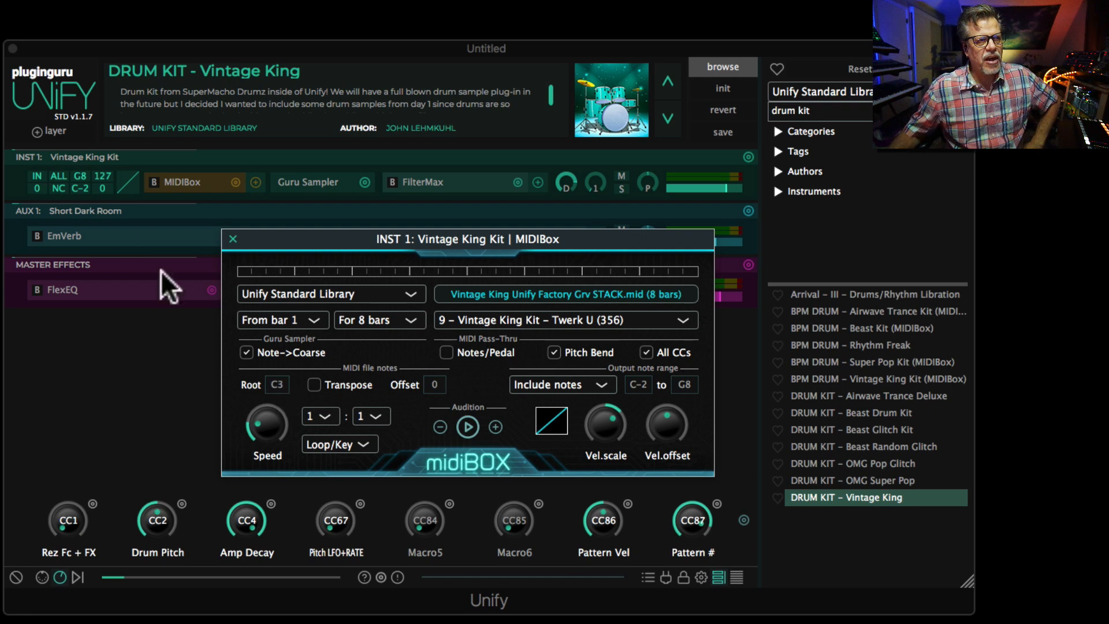
Step: Try Coarse tuning offsets of 12, 31, -5 and -24 semitones in the Vintage King Kit's Guru Sampler, and reset Coarse to its default
left_click(302, 179)
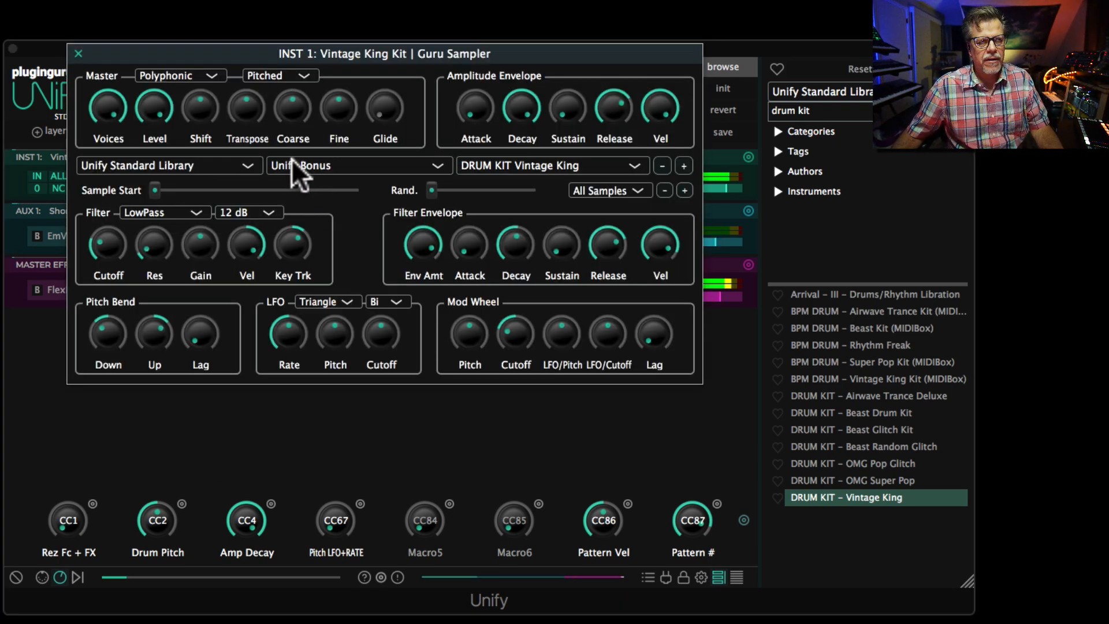
mouse_move(245, 128)
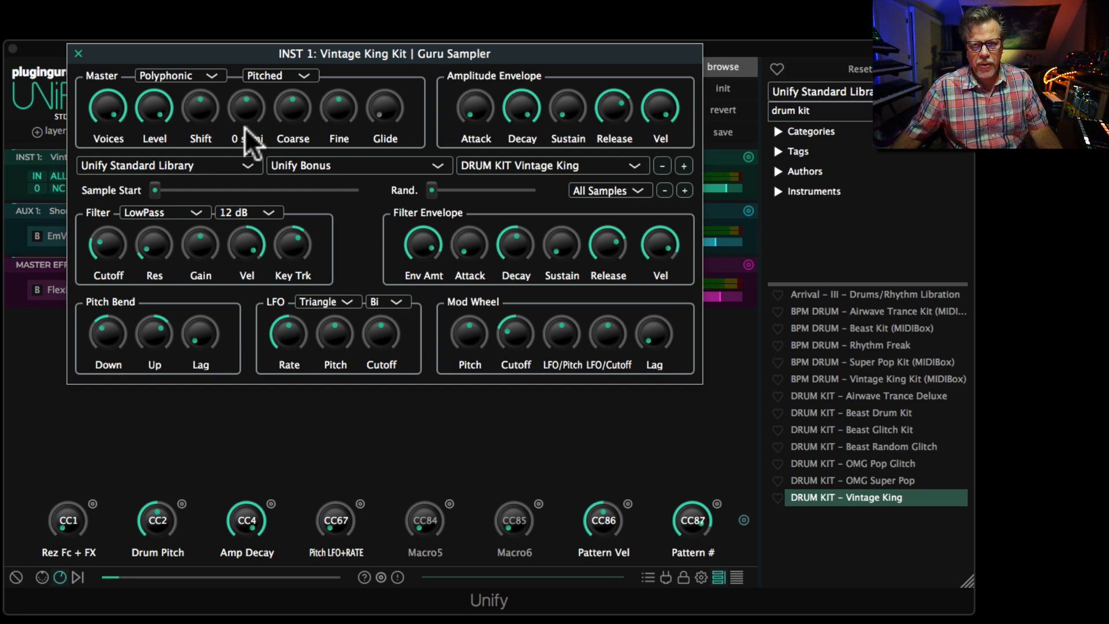
scroll(296, 112, "up", 3)
left_click_drag(299, 132, 297, 126)
scroll(297, 126, "up", 3)
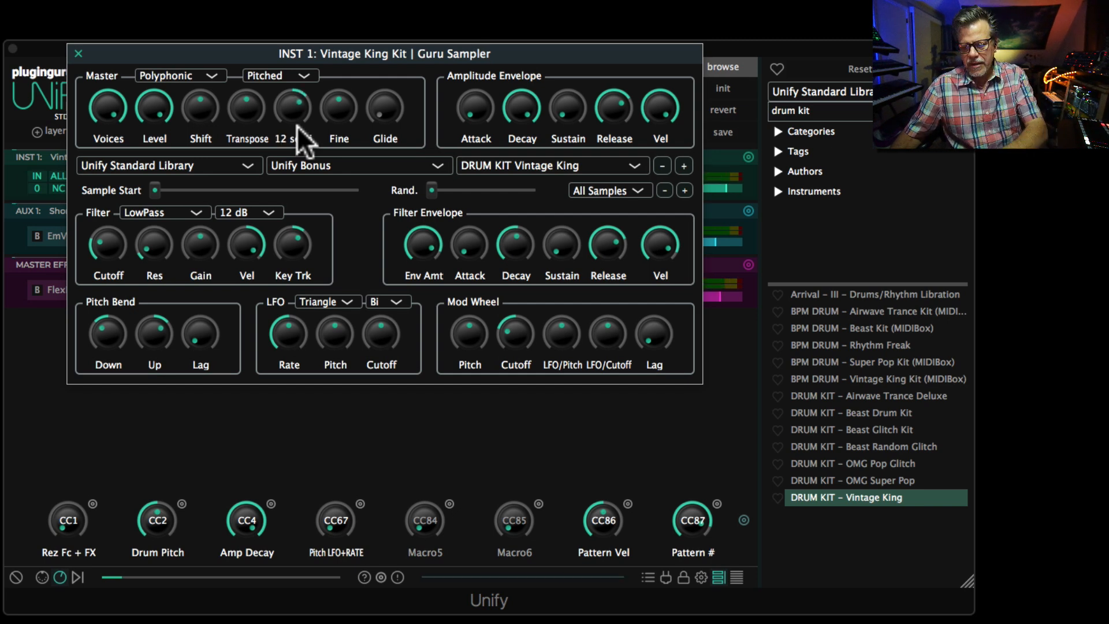
scroll(297, 126, "up", 6)
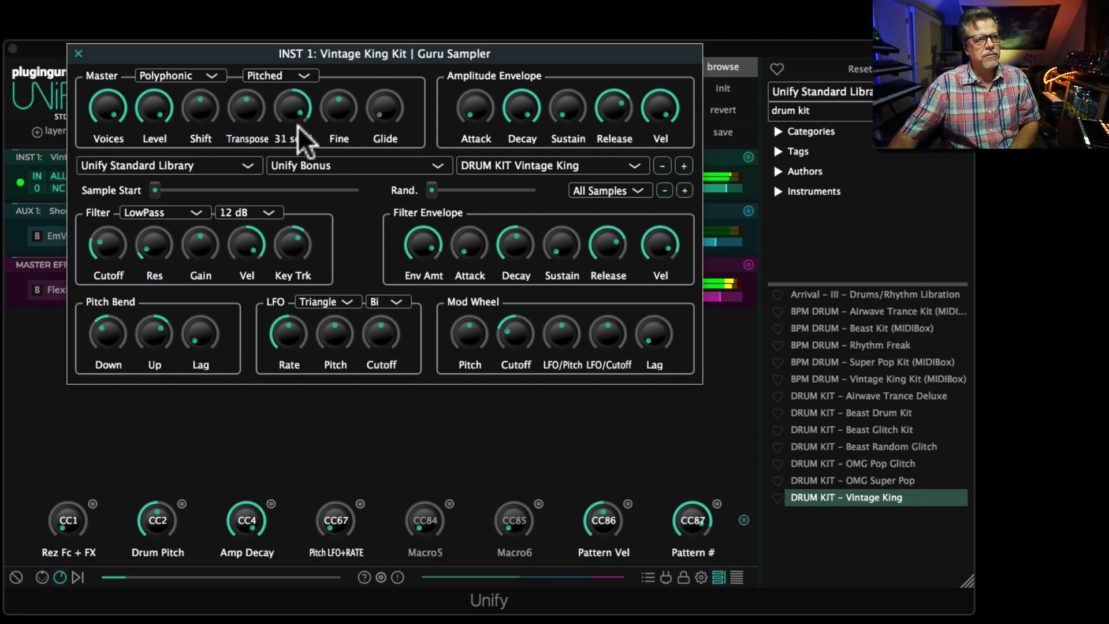
scroll(297, 126, "down", 5)
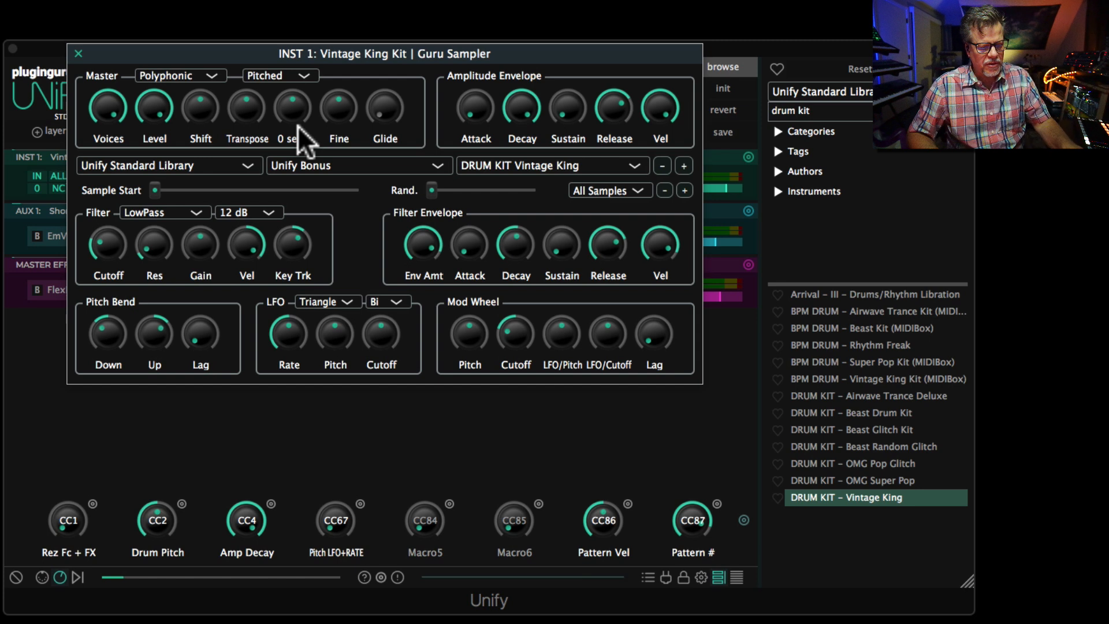
scroll(297, 126, "down", 3)
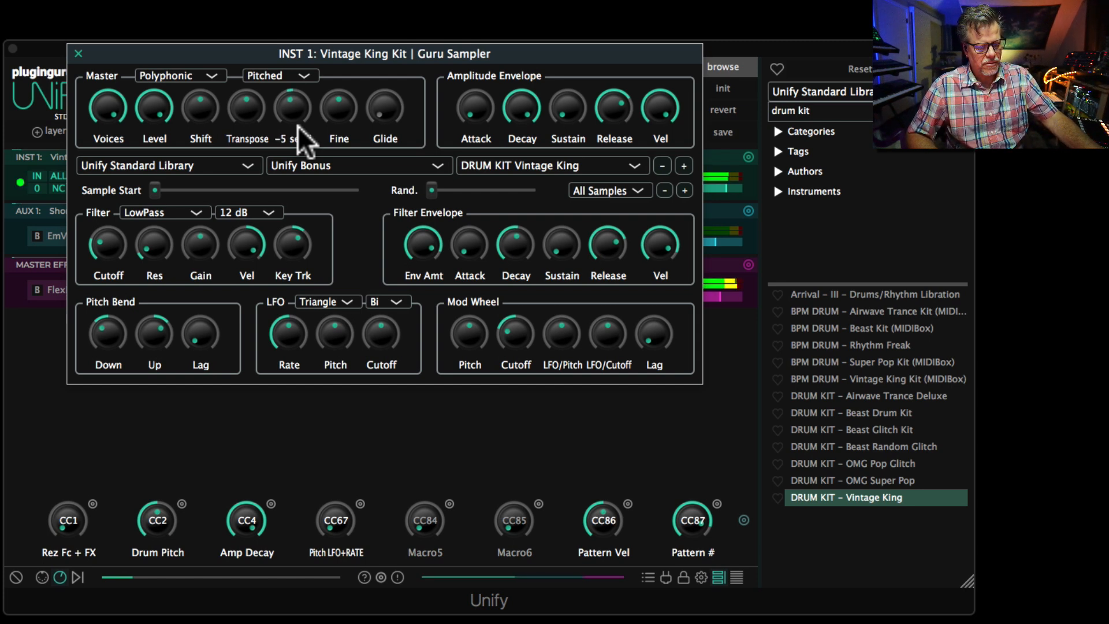
scroll(297, 126, "down", 10)
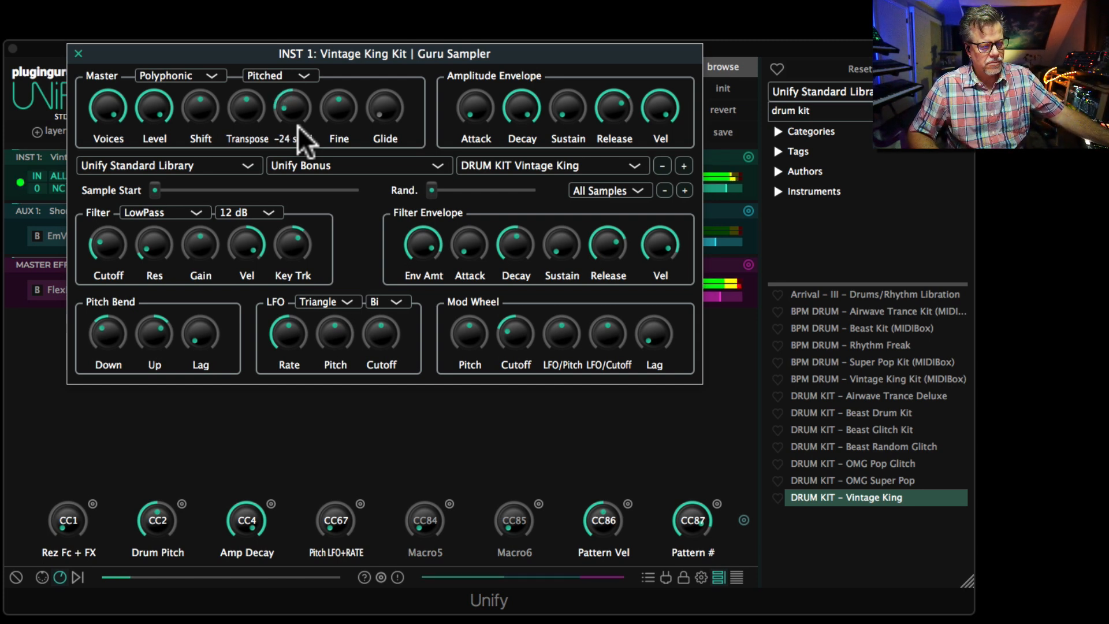
double_click(297, 126)
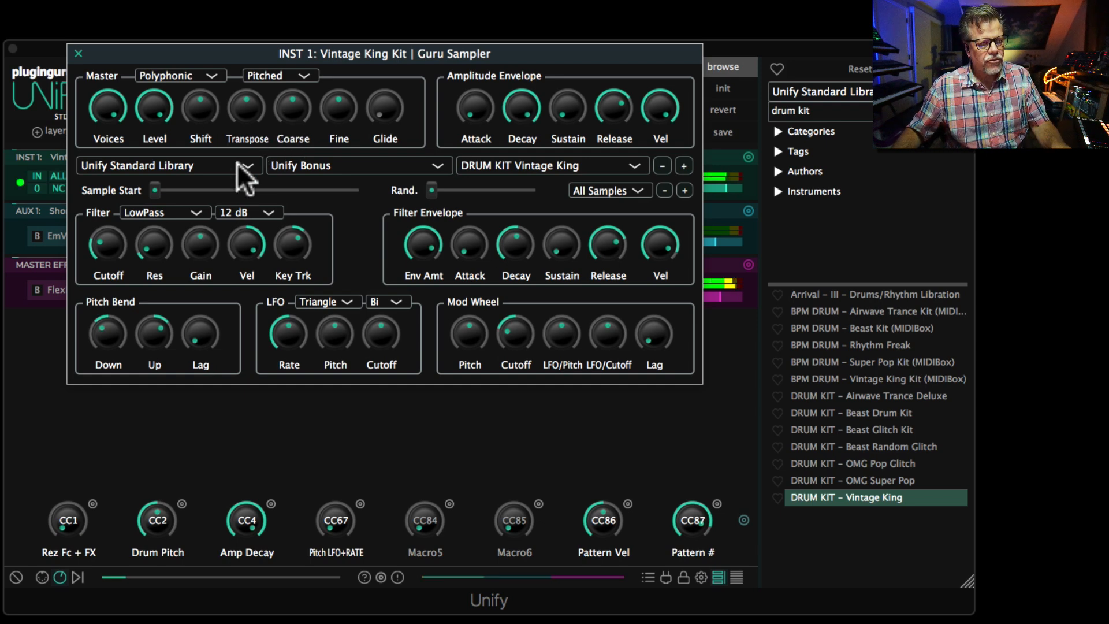
left_click(72, 49)
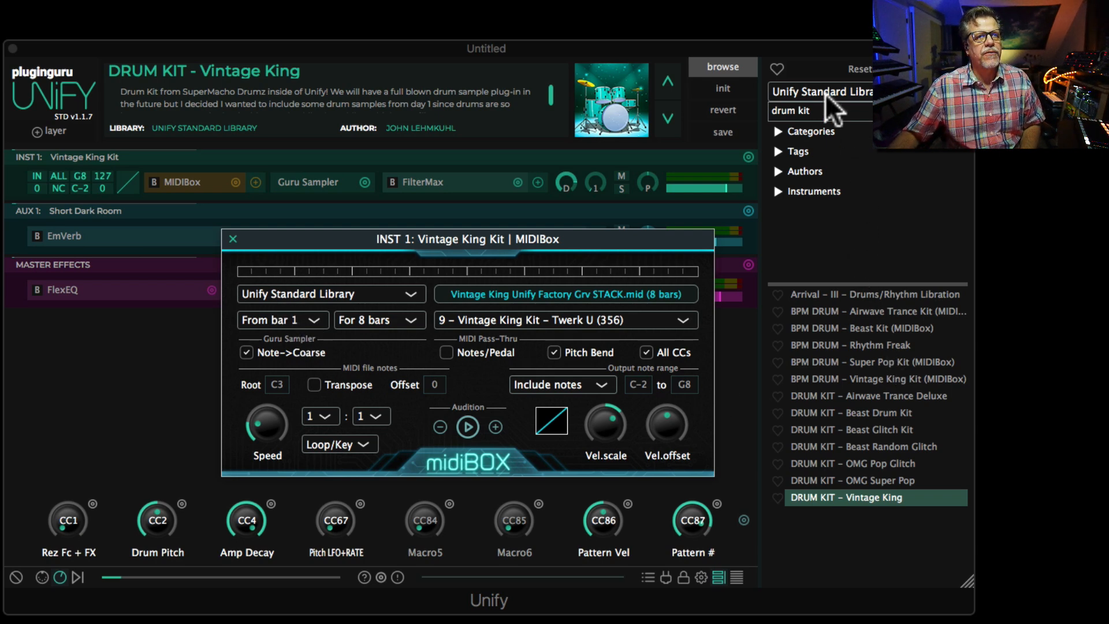
Step: Search the Unify Standard Library for "rx2" and load BPM DRUM – Jakarta Breakdown RX2
left_click(826, 110)
key("super+a")
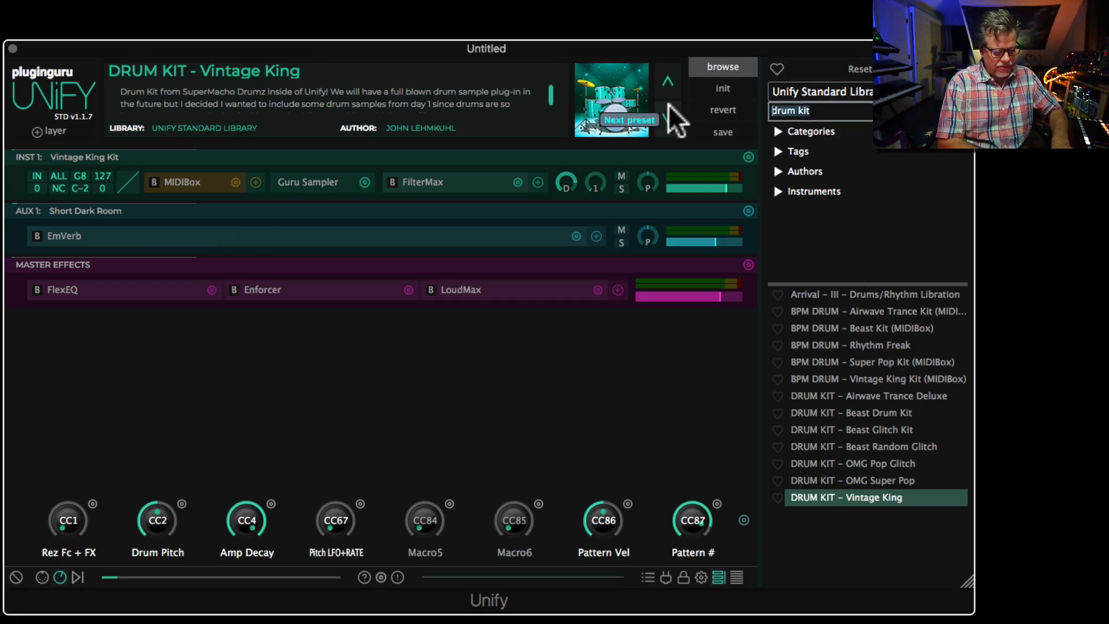
type("rx2")
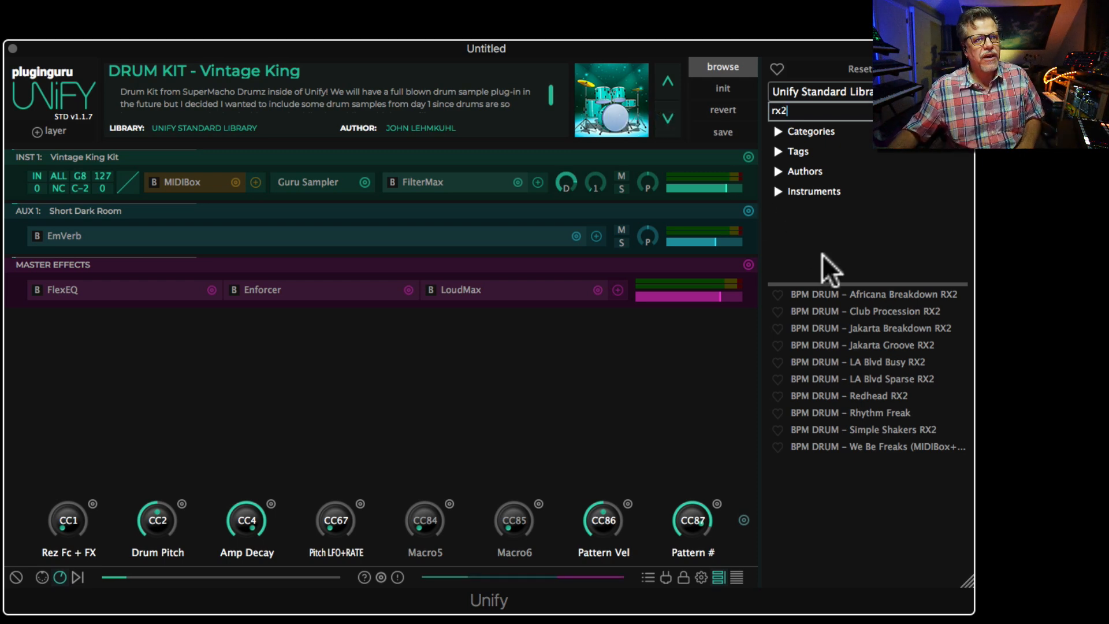
left_click(874, 325)
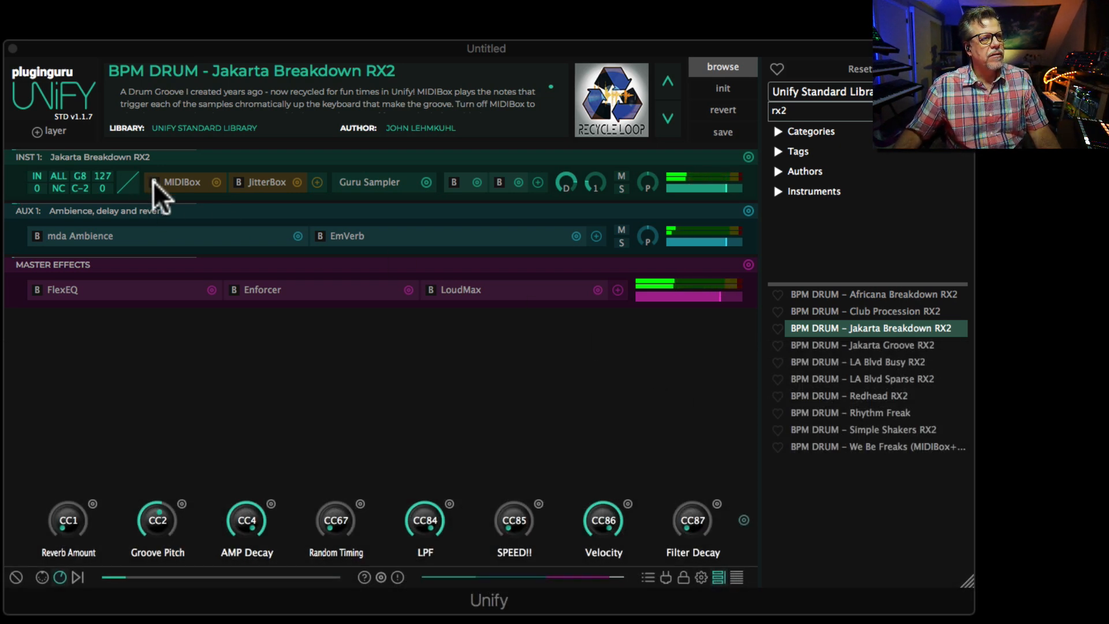
Step: Bypass the Jakarta Breakdown layer's MIDIBox to play its slices with the on-screen keyboard shown, and re-enable the MIDIBox
left_click(153, 182)
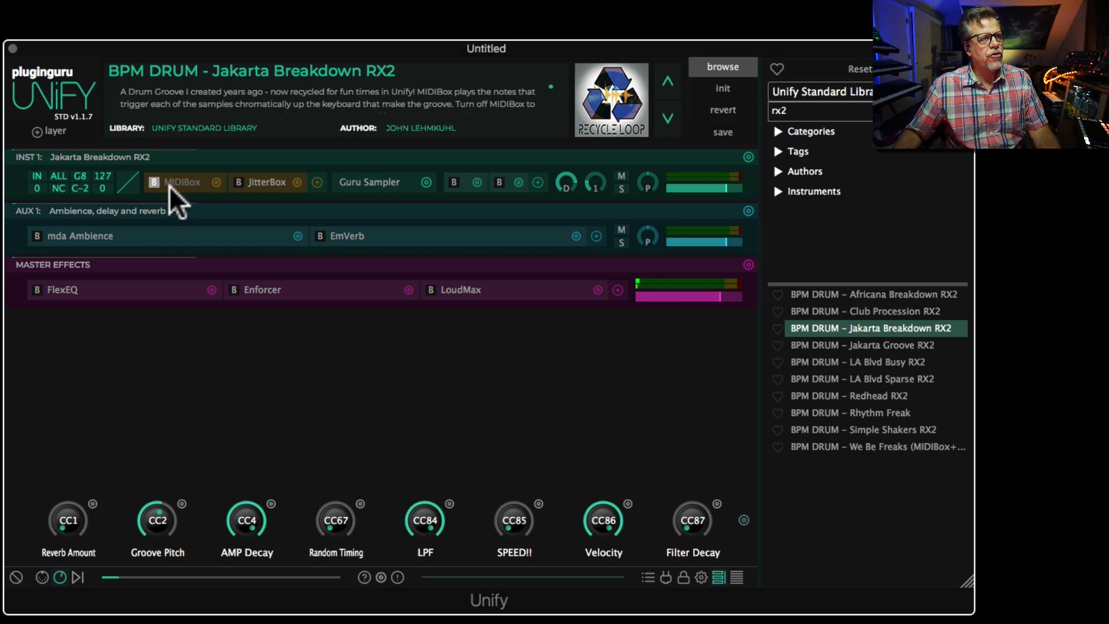
left_click(41, 576)
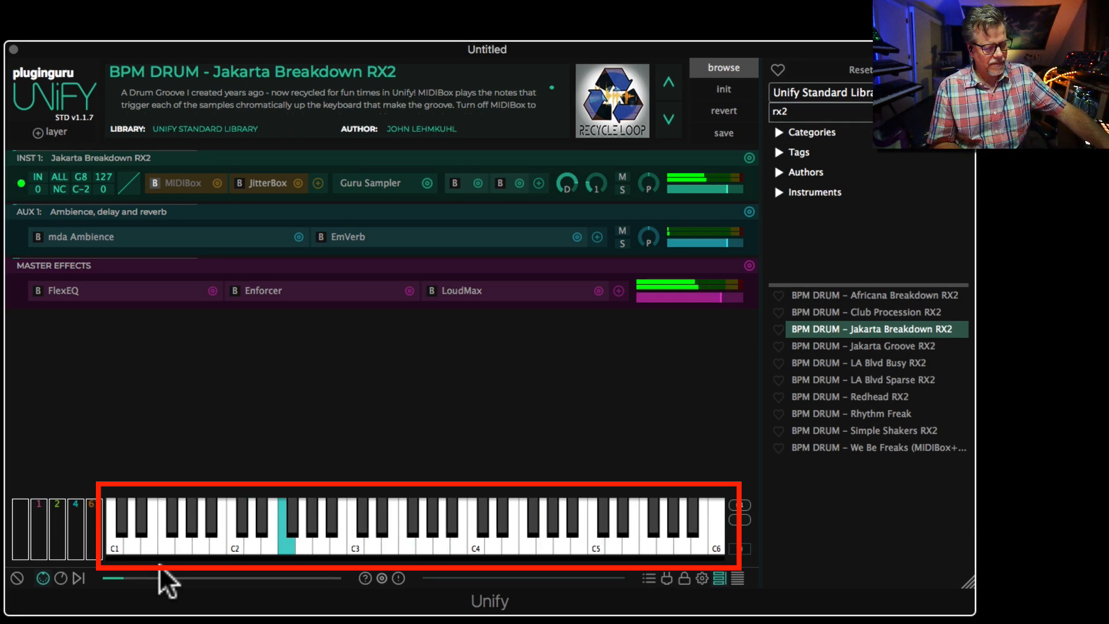
left_click(154, 183)
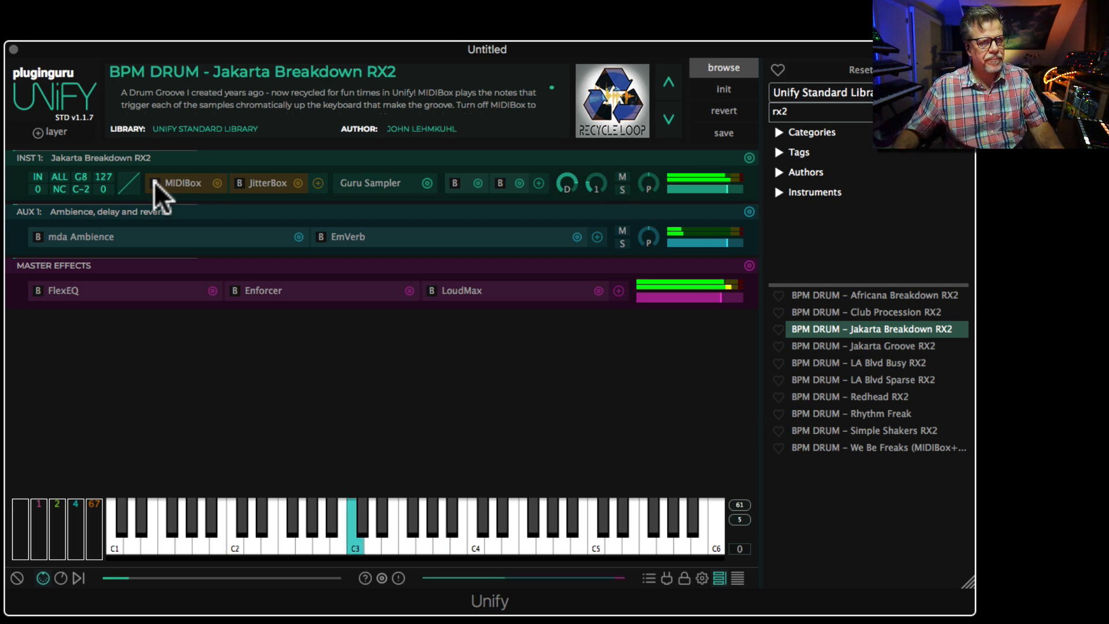
Step: Examine the Note->Coarse option in the Jakarta Breakdown layer's MIDIBox and the Coarse setting in its Guru Sampler
left_click(187, 182)
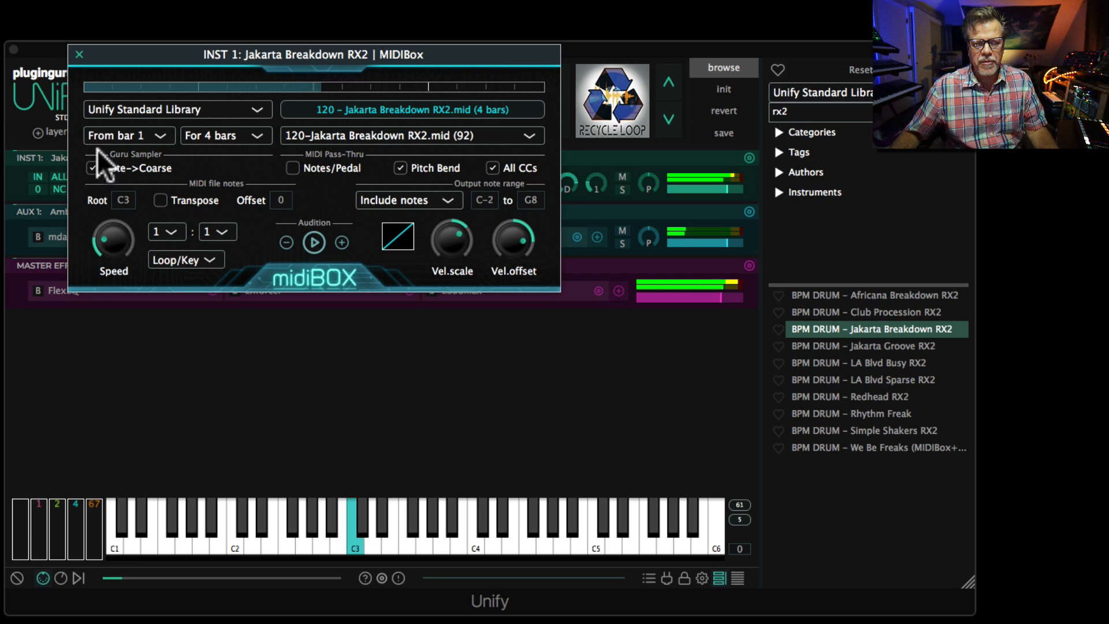
left_click(81, 49)
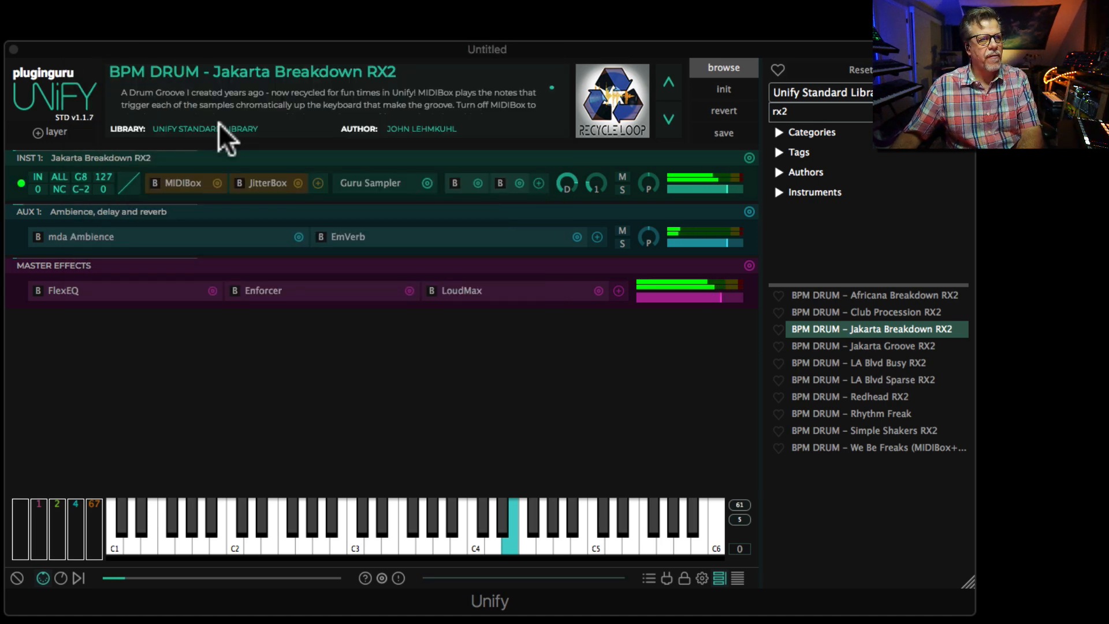
left_click(358, 183)
mouse_move(299, 117)
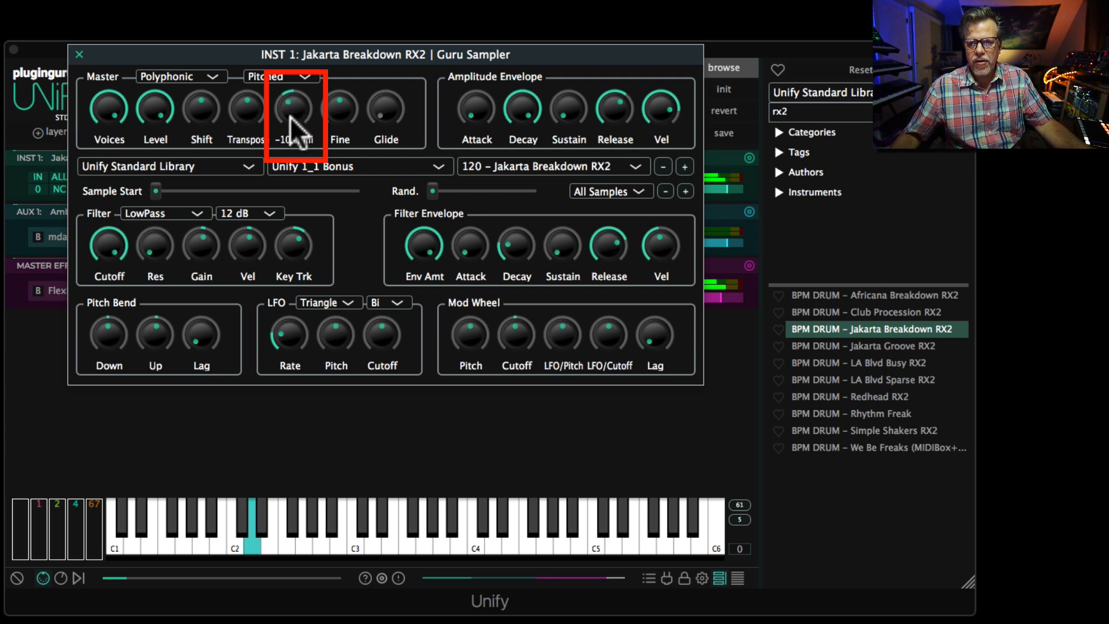
left_click(79, 55)
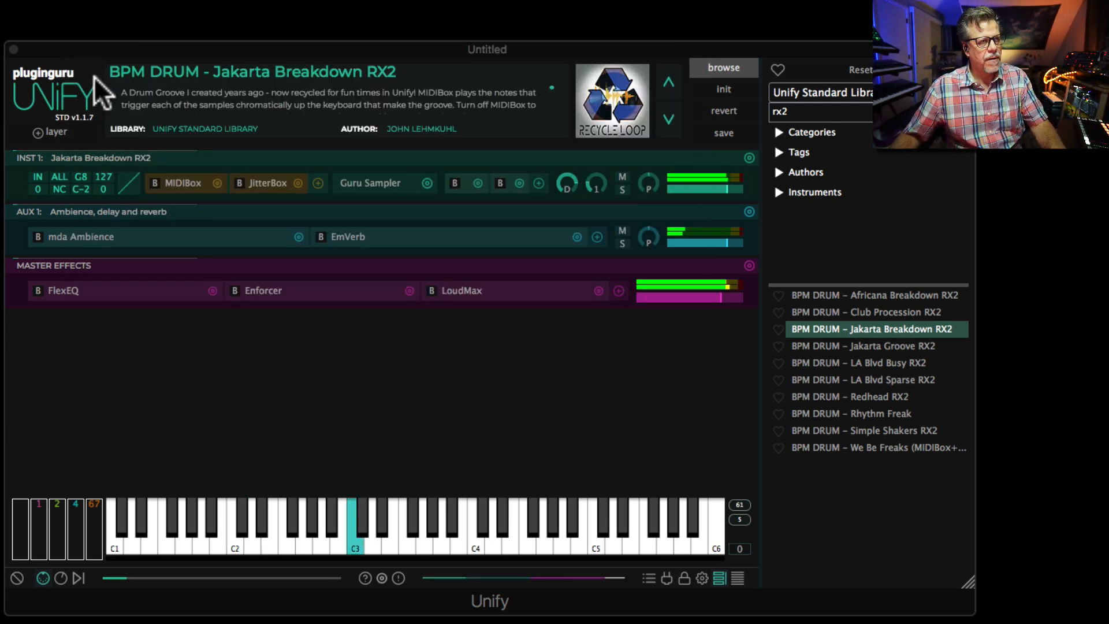
Step: Add the layers of BPM DRUM – LA Blvd Sparse RX2 to the current patch and remove both Ambience, delay and reverb aux layers
right_click(869, 379)
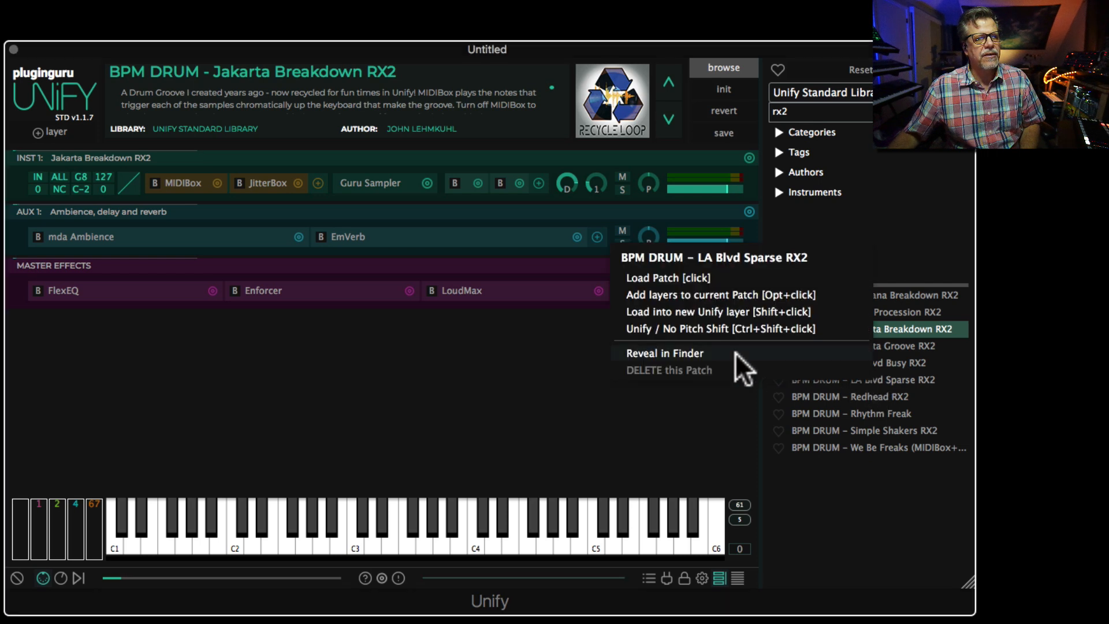
left_click(706, 294)
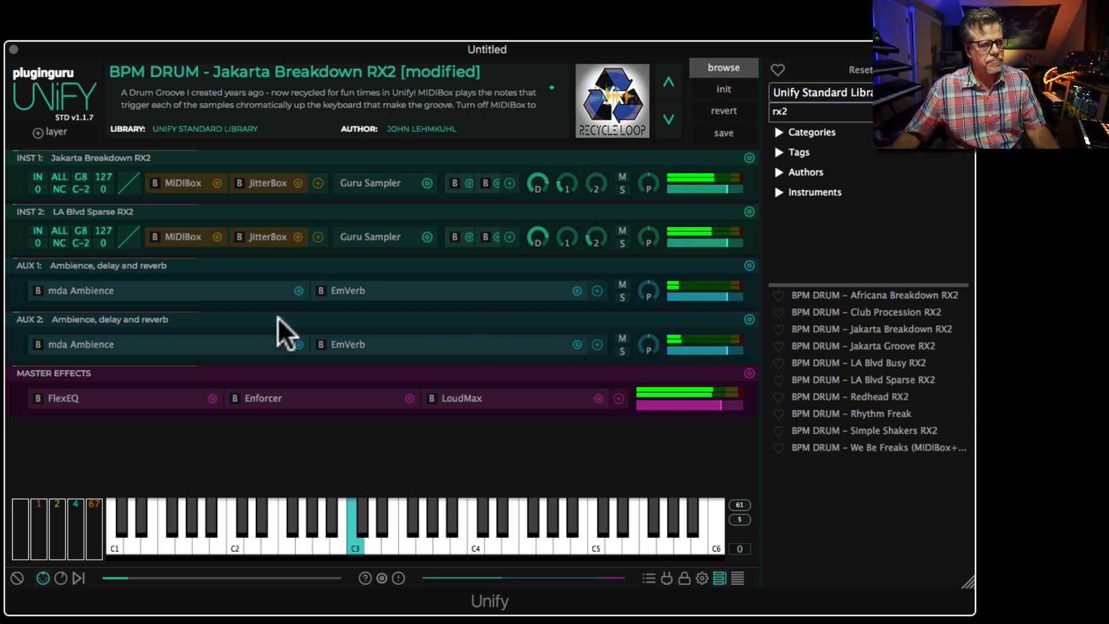
left_click(750, 319)
left_click(747, 264)
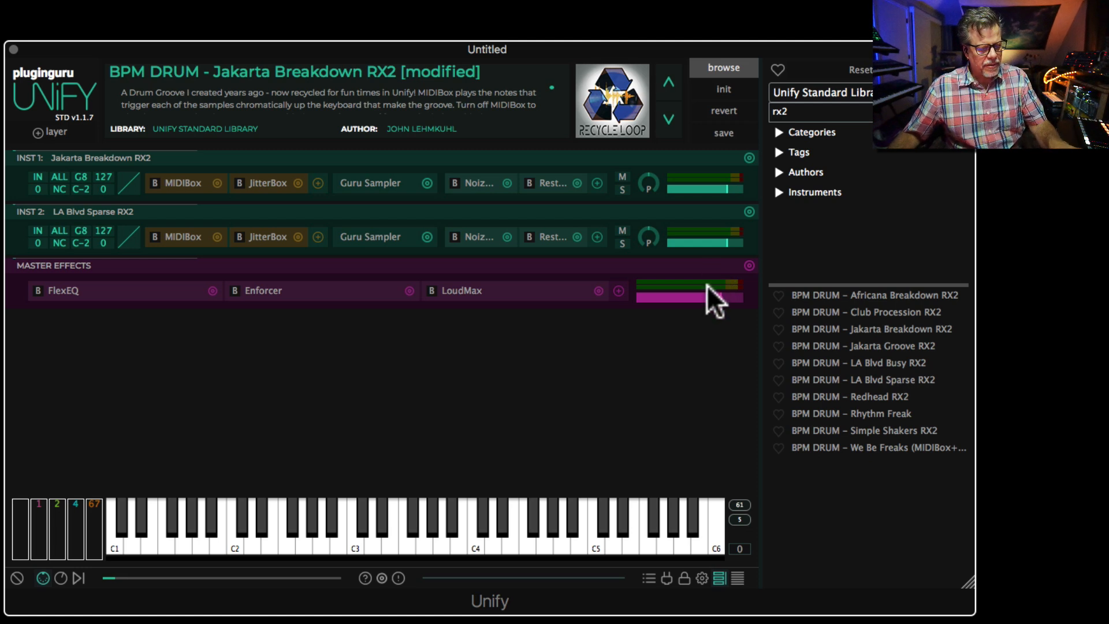
Step: Try G2 and A#4 as the root note in the Jakarta Breakdown layer's MIDIBox, testing each on the on-screen keyboard
double_click(181, 183)
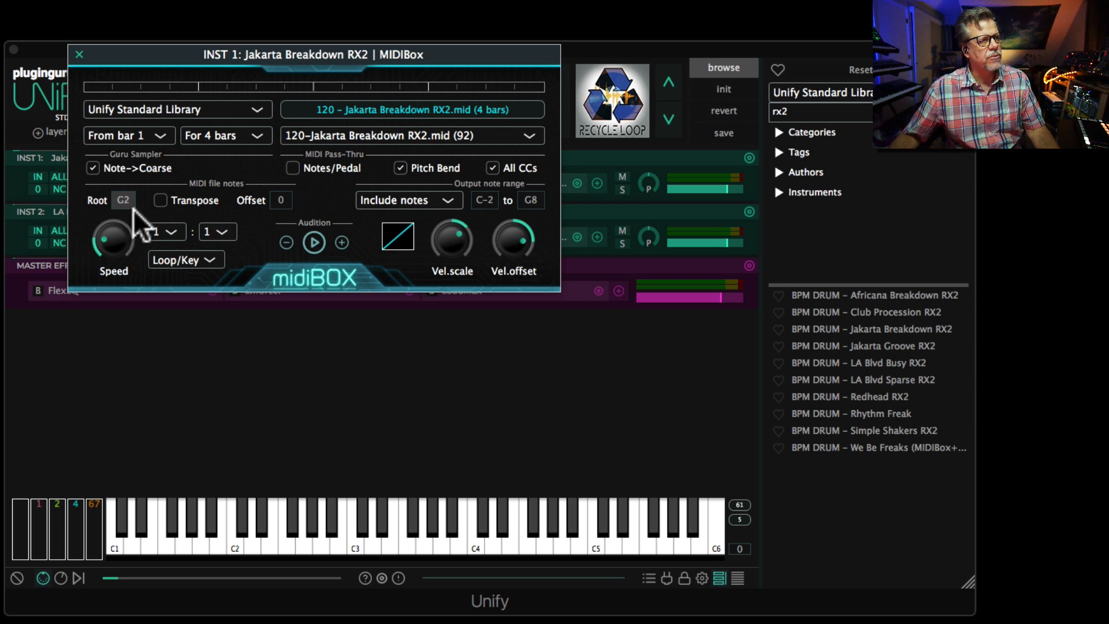
left_click(315, 540)
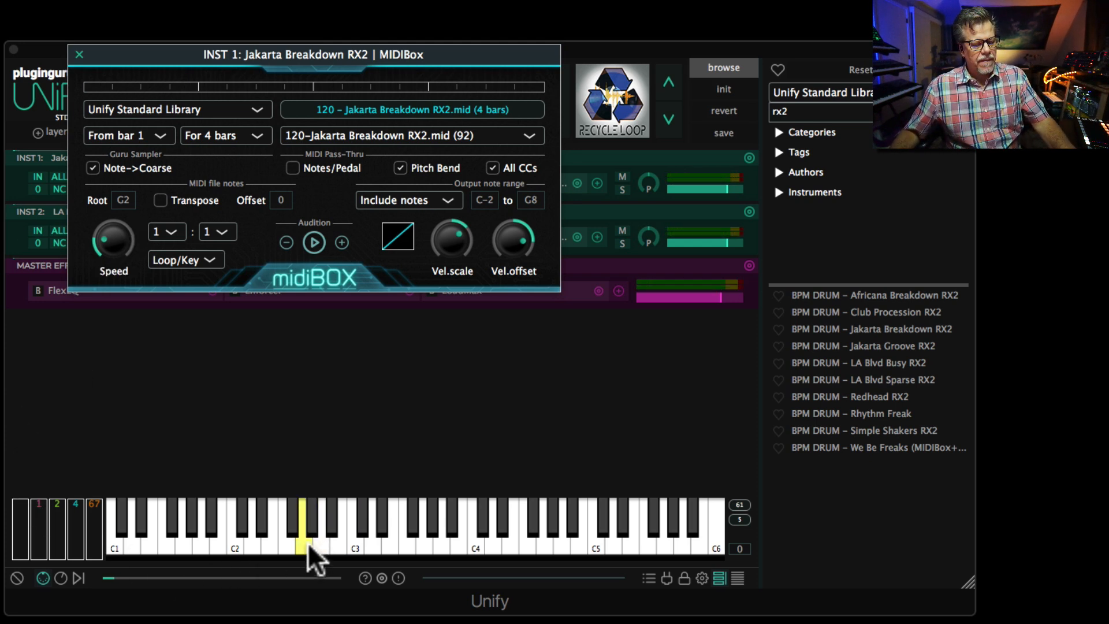
left_click(306, 541)
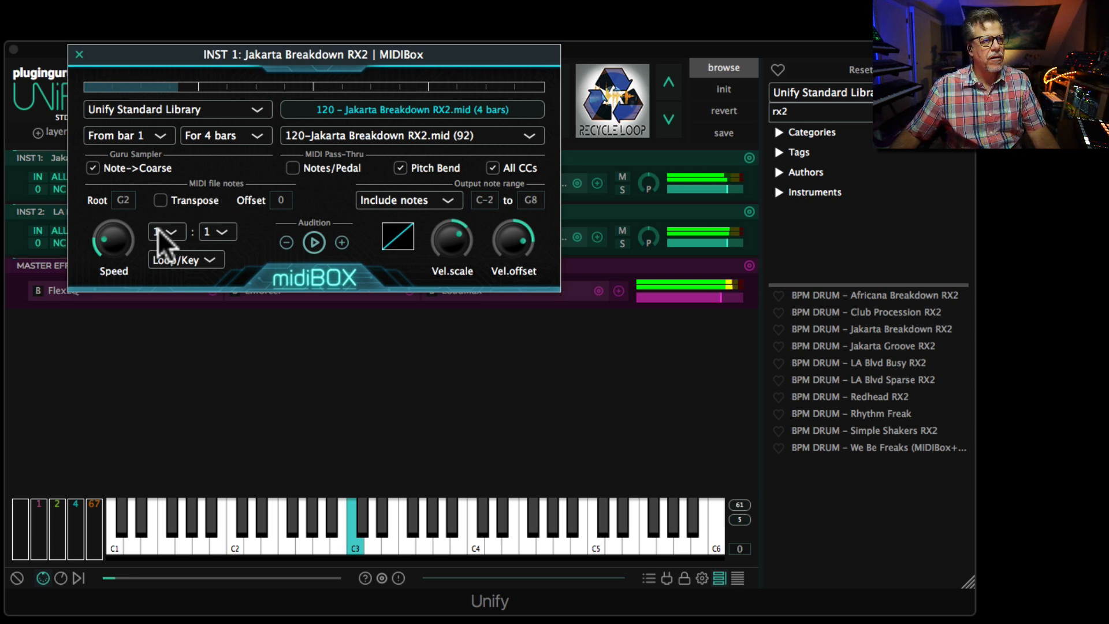
left_click_drag(126, 199, 126, 241)
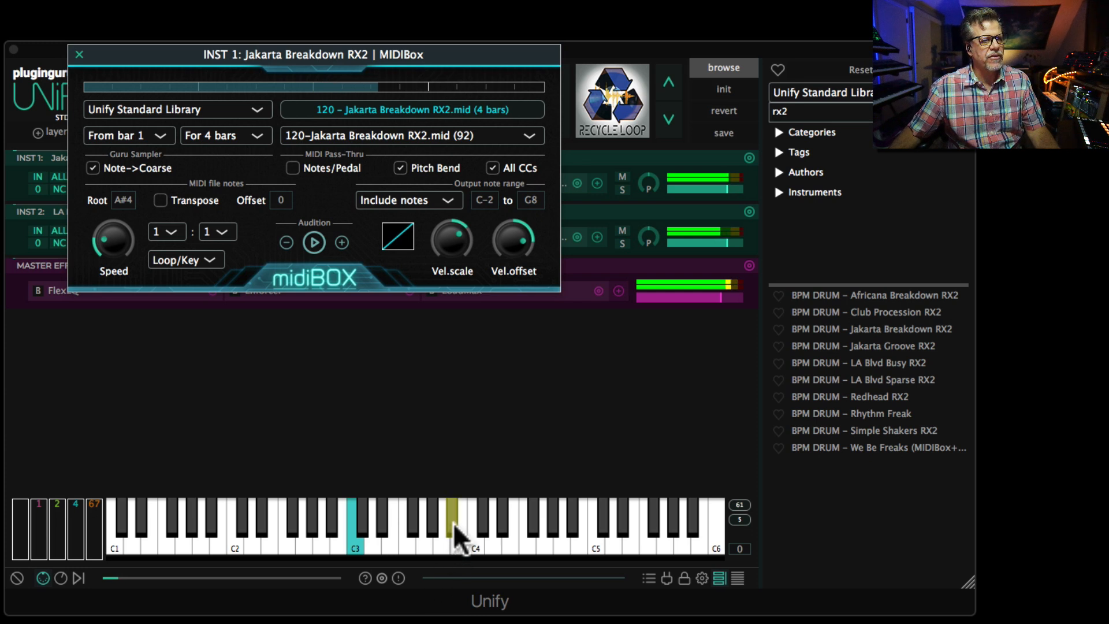
left_click(570, 519)
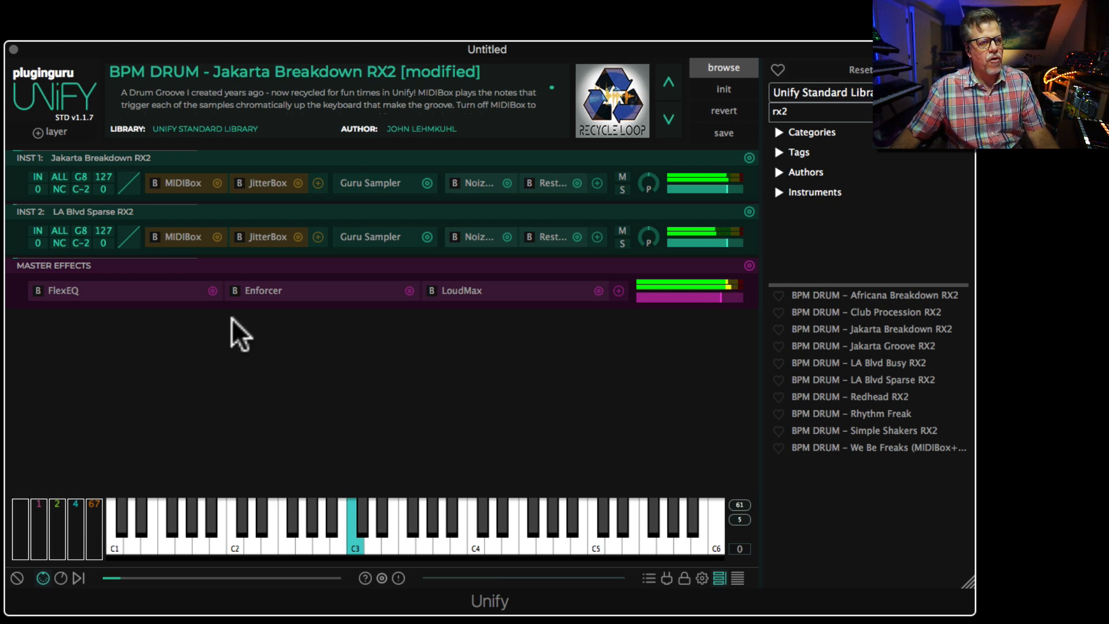
Step: Check the root notes in the LA Blvd Sparse and Jakarta Breakdown layers' MIDIBoxes, and close both
left_click(177, 235)
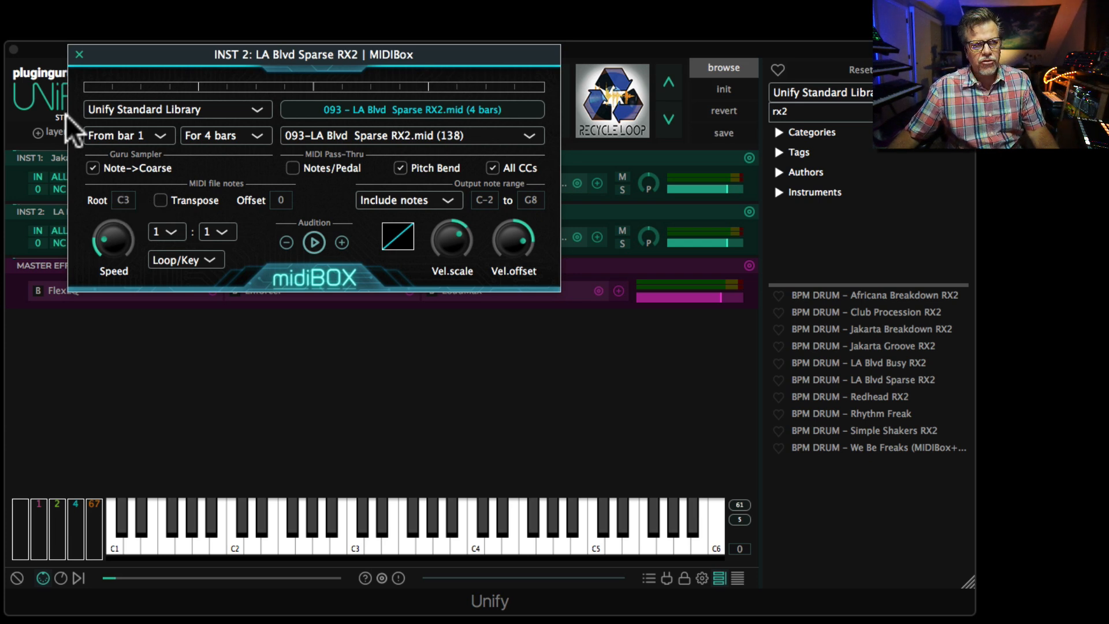
left_click(78, 54)
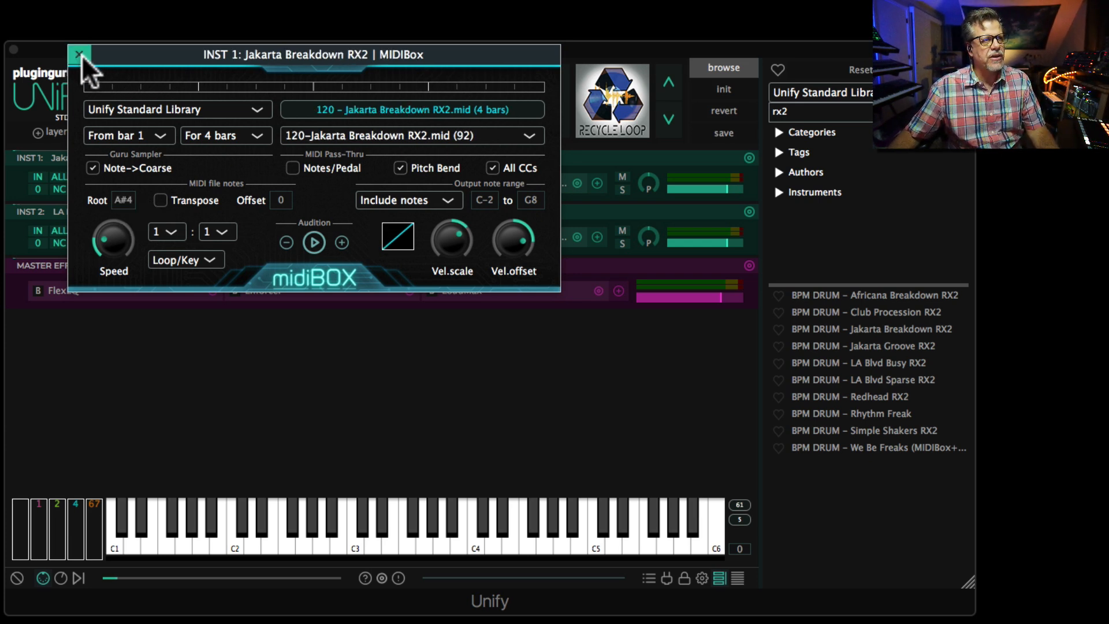
left_click(79, 55)
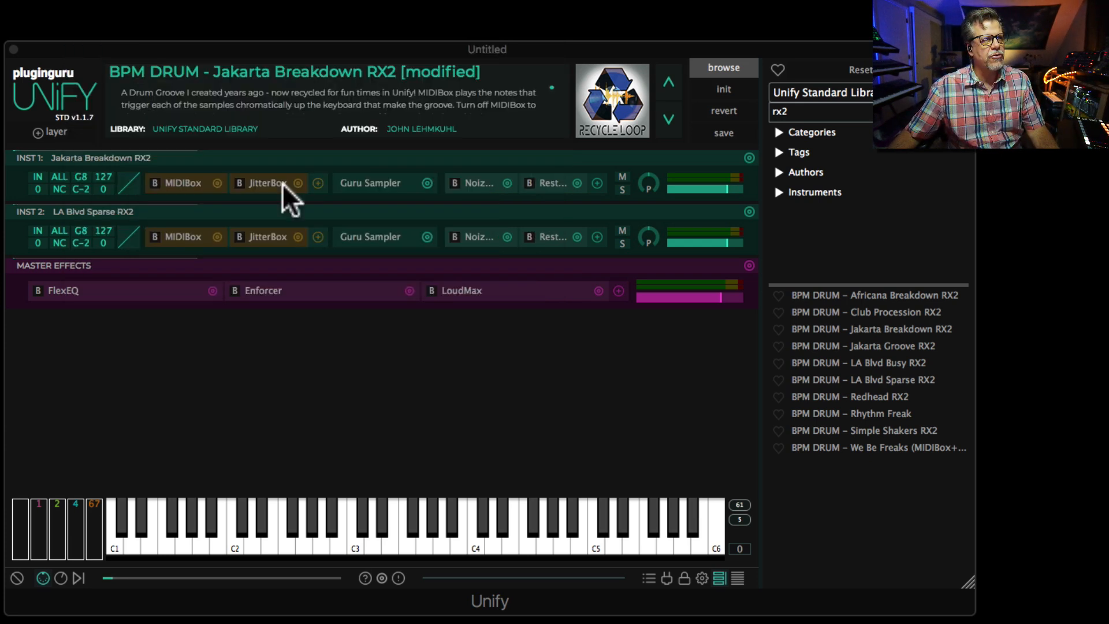
Step: Add the layers of BPM DRUM – Africana Breakdown RX2 to the current patch and set its MIDIBox root note to C4
right_click(882, 294)
left_click(656, 348)
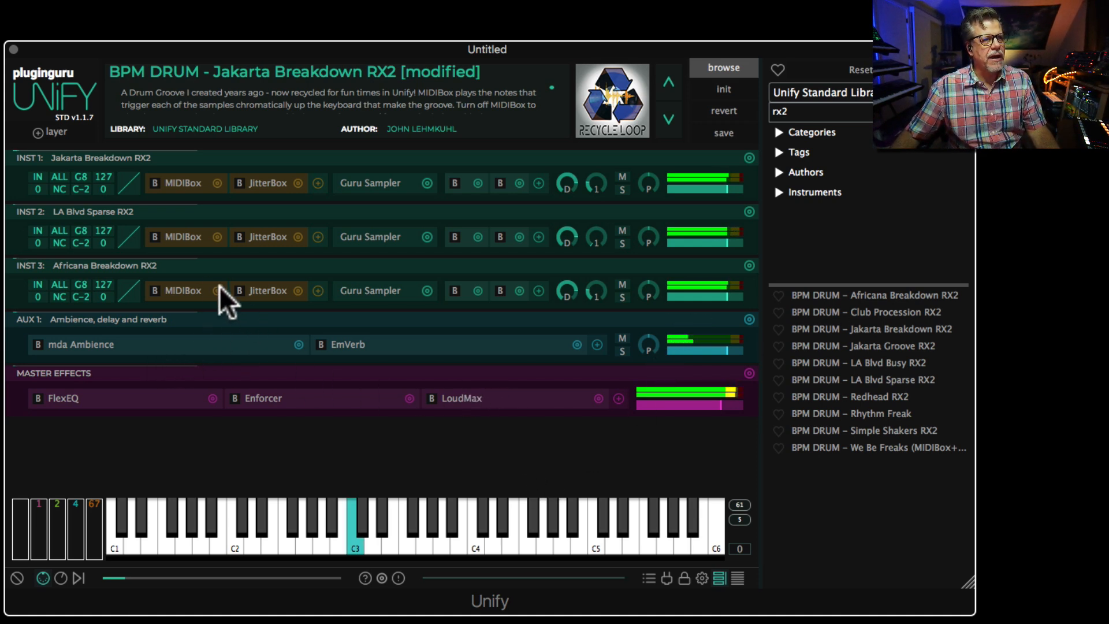
double_click(179, 291)
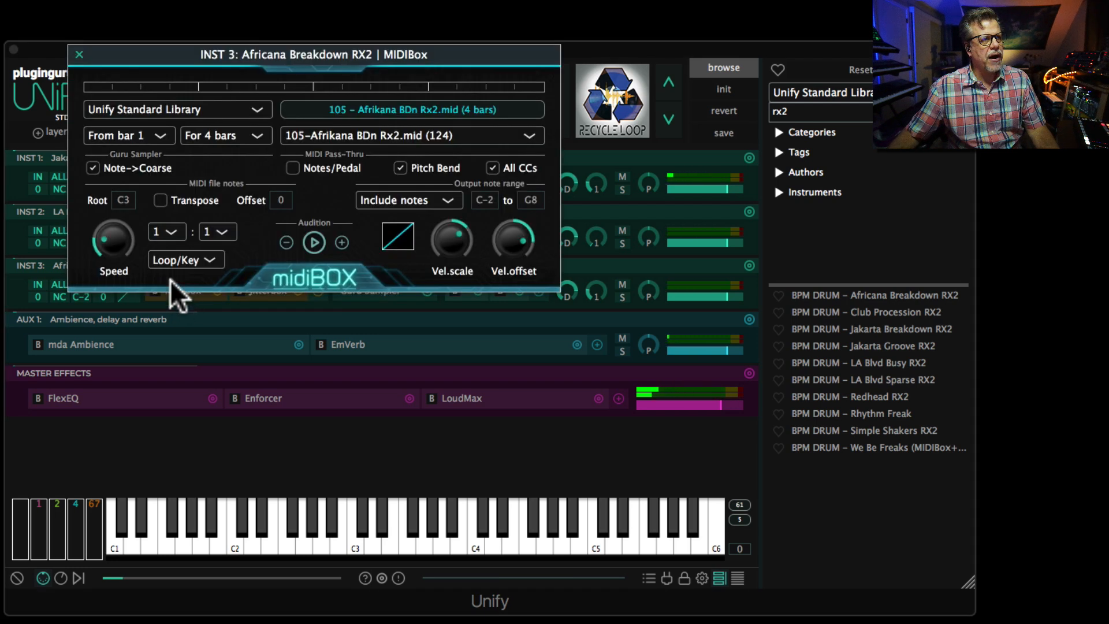
left_click_drag(123, 198, 131, 168)
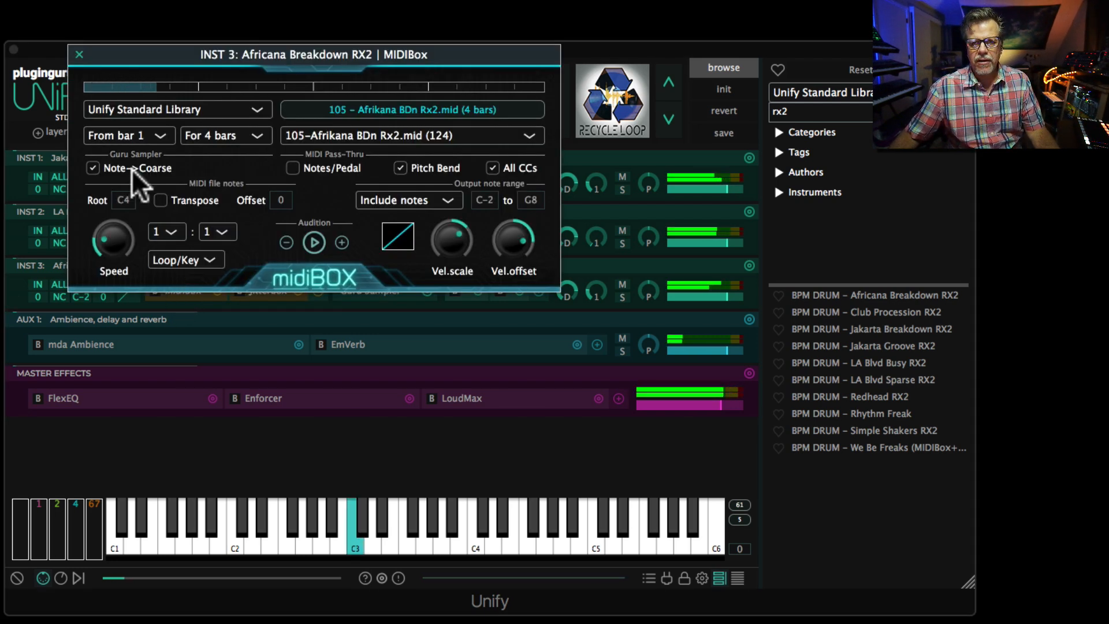
left_click(78, 53)
Step: With the Africana Breakdown layer temporarily soloed, set its MIDIBox root note to G1 and its level to 4.50 dB
left_click(622, 295)
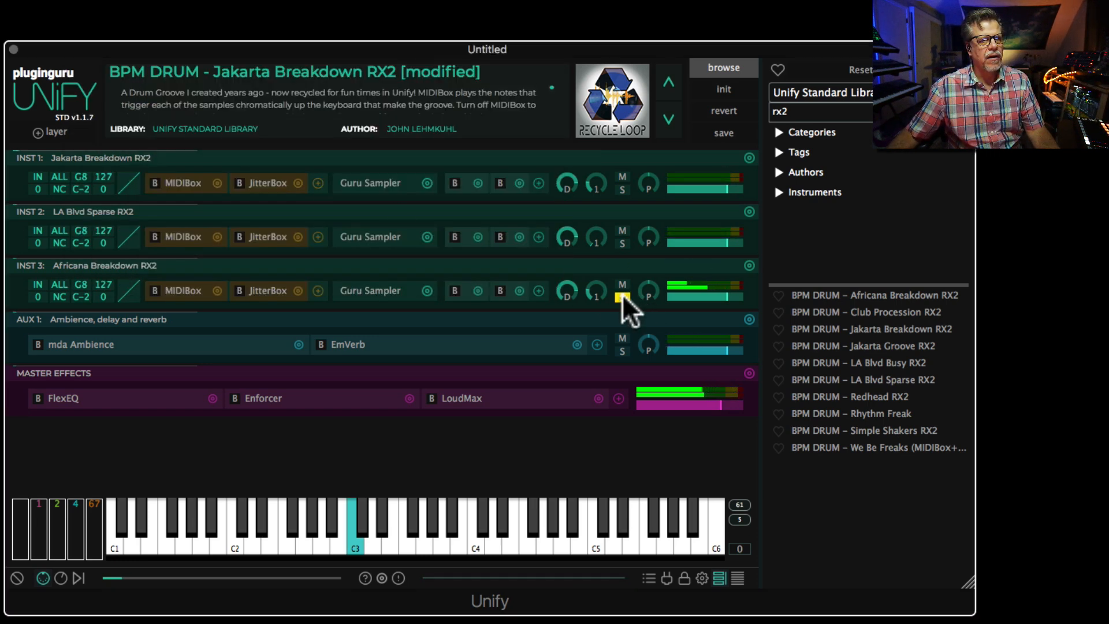
left_click(181, 289)
left_click_drag(119, 199, 122, 266)
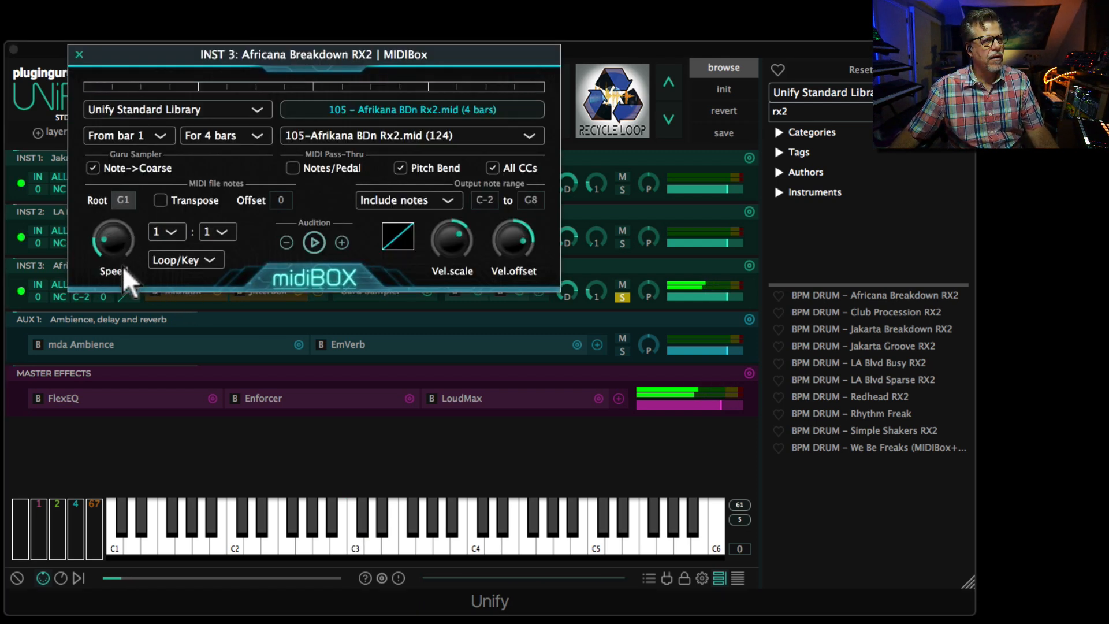
left_click(78, 54)
scroll(723, 296, "up", 3)
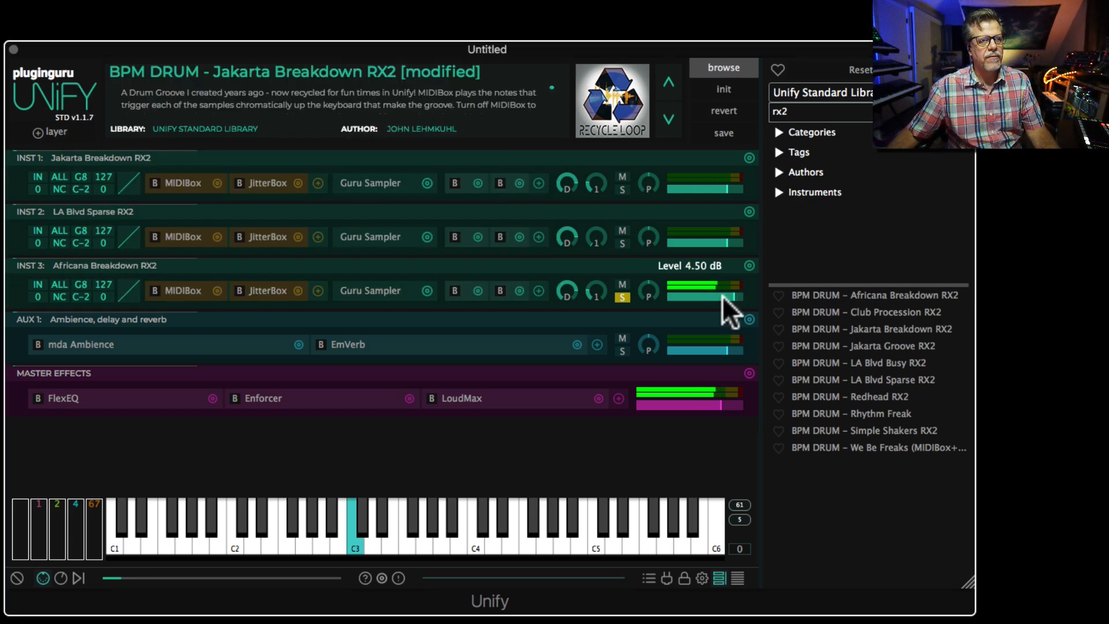
left_click(623, 296)
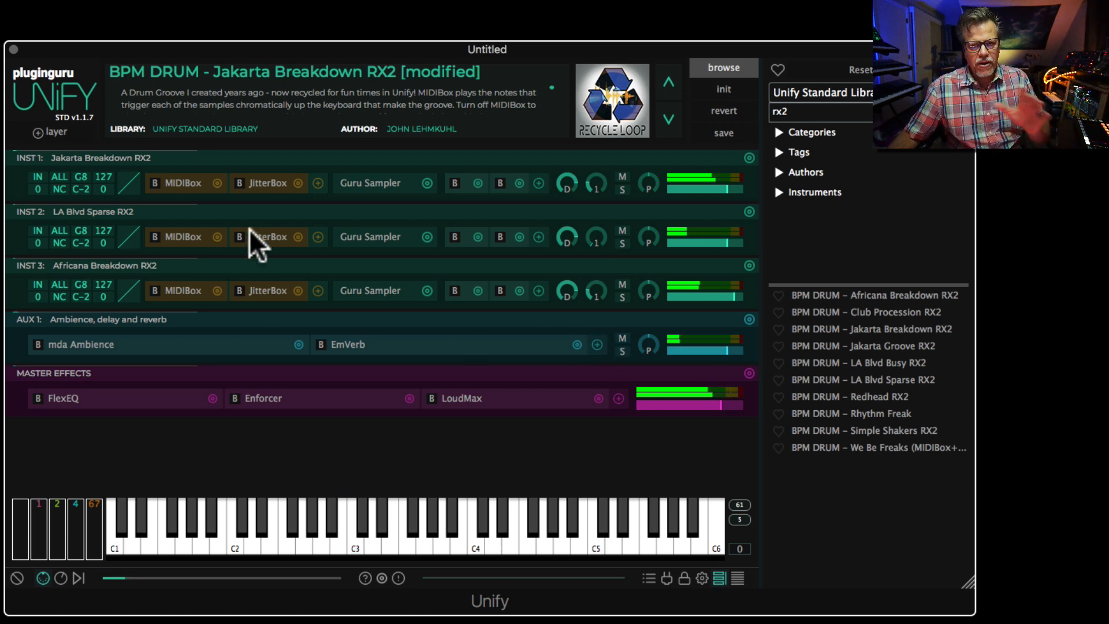
Step: Check the Jakarta Breakdown layer's MIDIBox root note and set the high MIDI key of all three instrument layers to C1
double_click(168, 182)
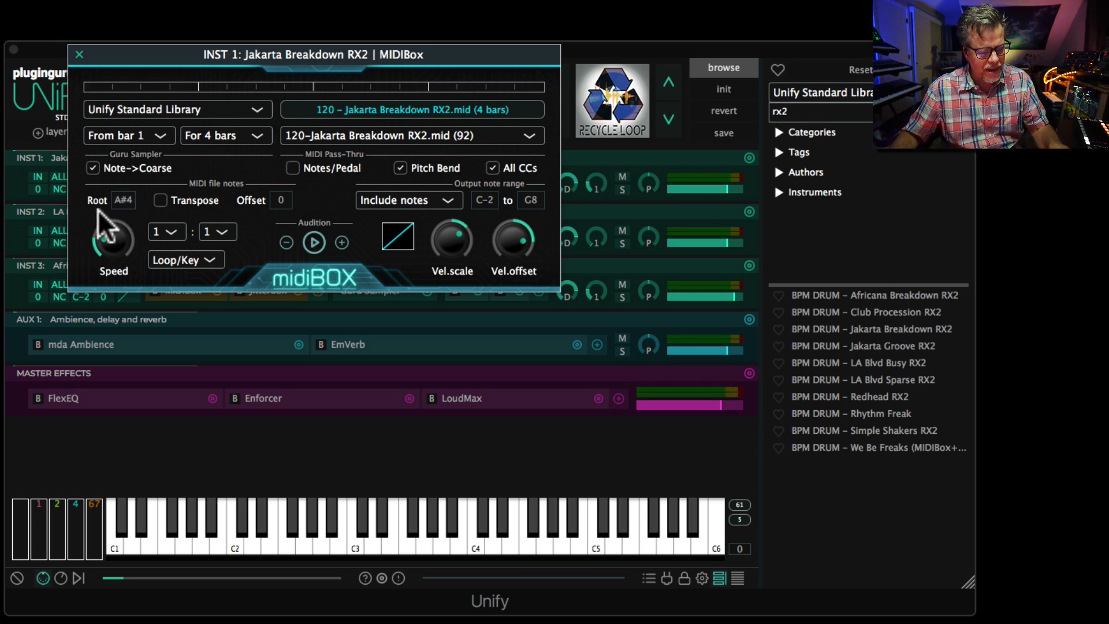
left_click(79, 54)
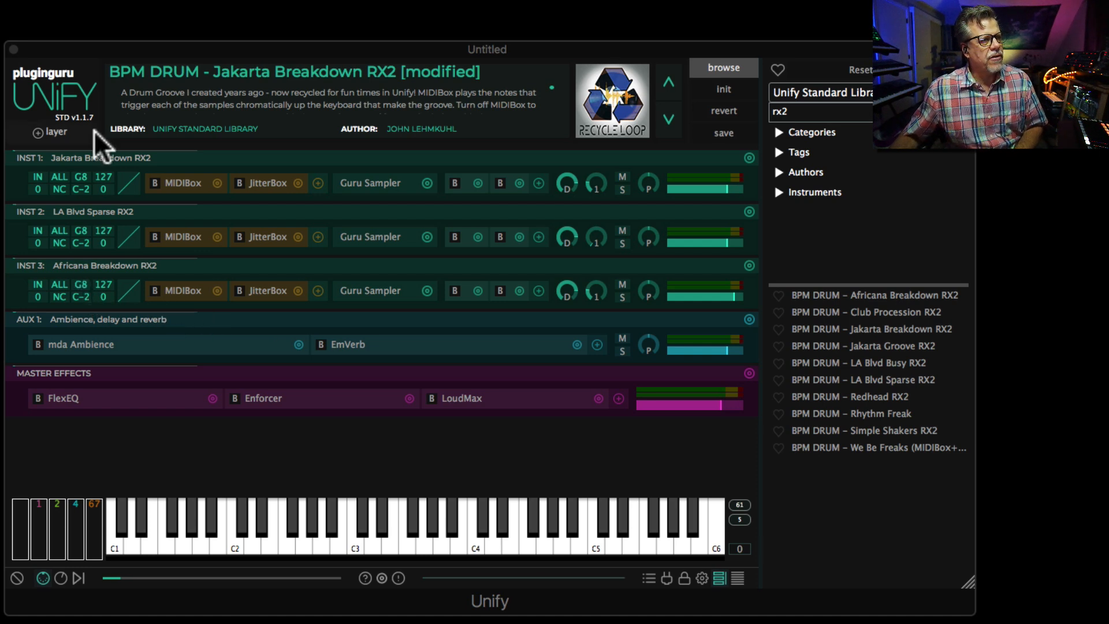
double_click(82, 172)
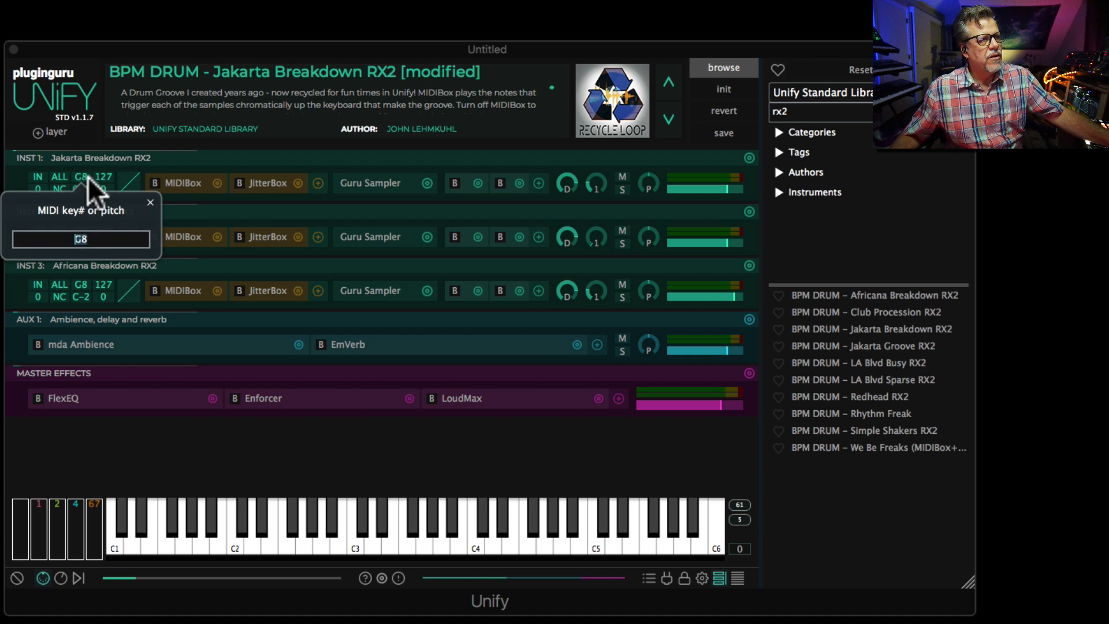
left_click(151, 202)
double_click(81, 232)
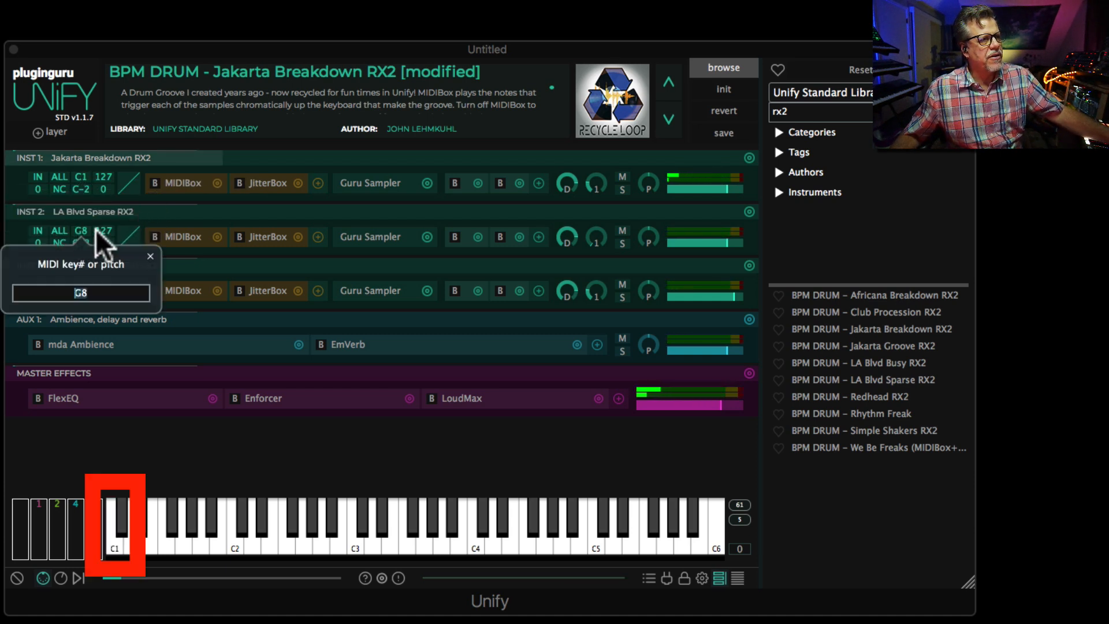
left_click(151, 249)
double_click(81, 284)
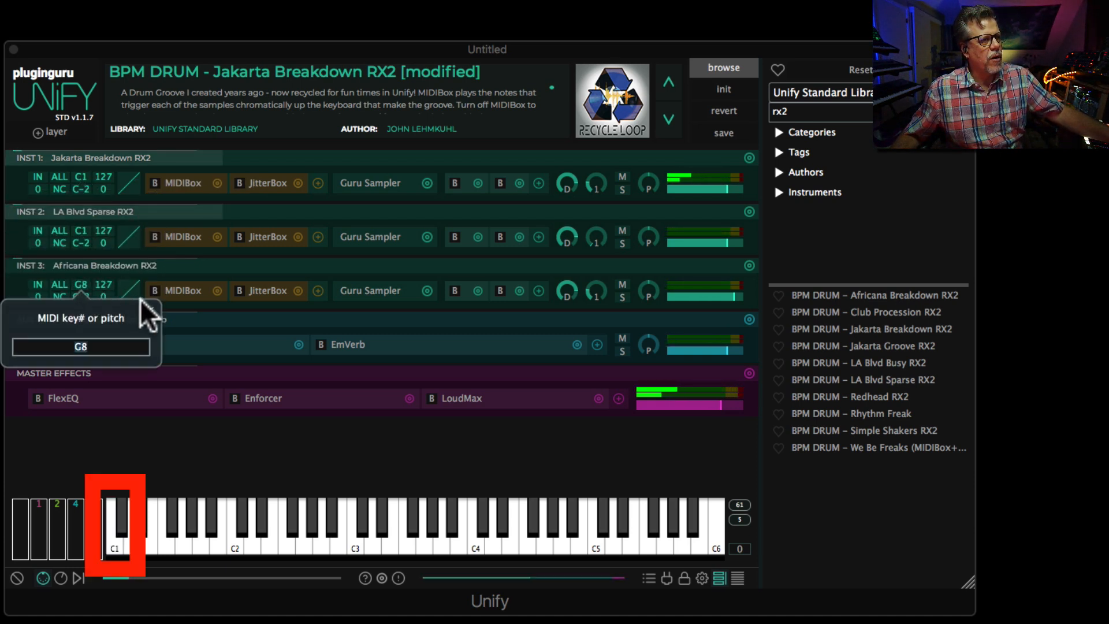
left_click(151, 307)
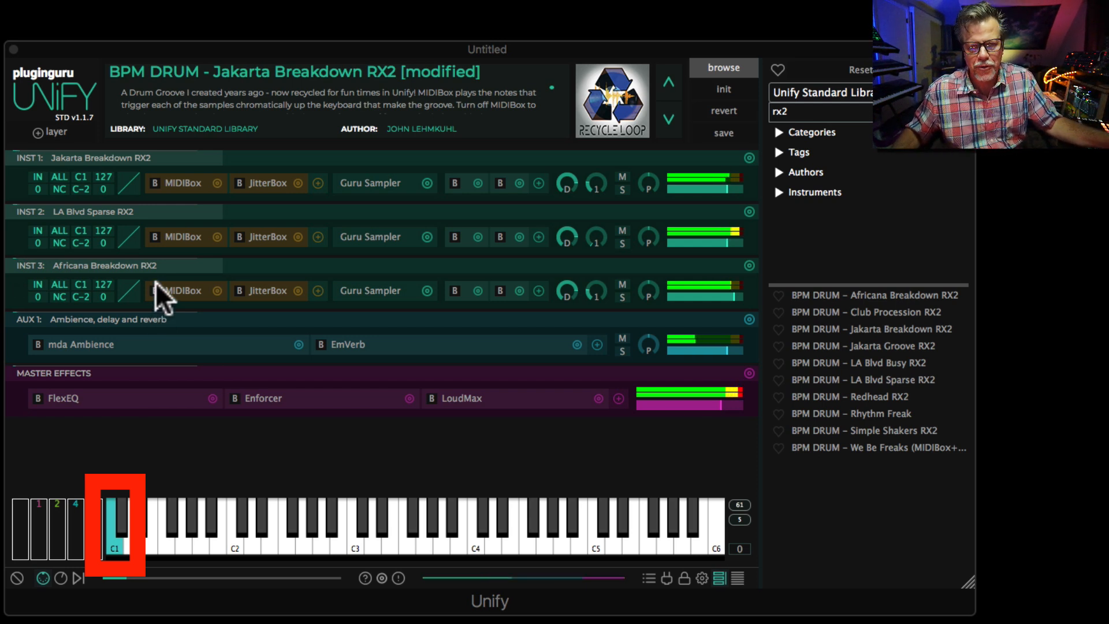
Step: Solo the Africana Breakdown layer and set the root note in its MIDIBox to F#0
left_click(622, 297)
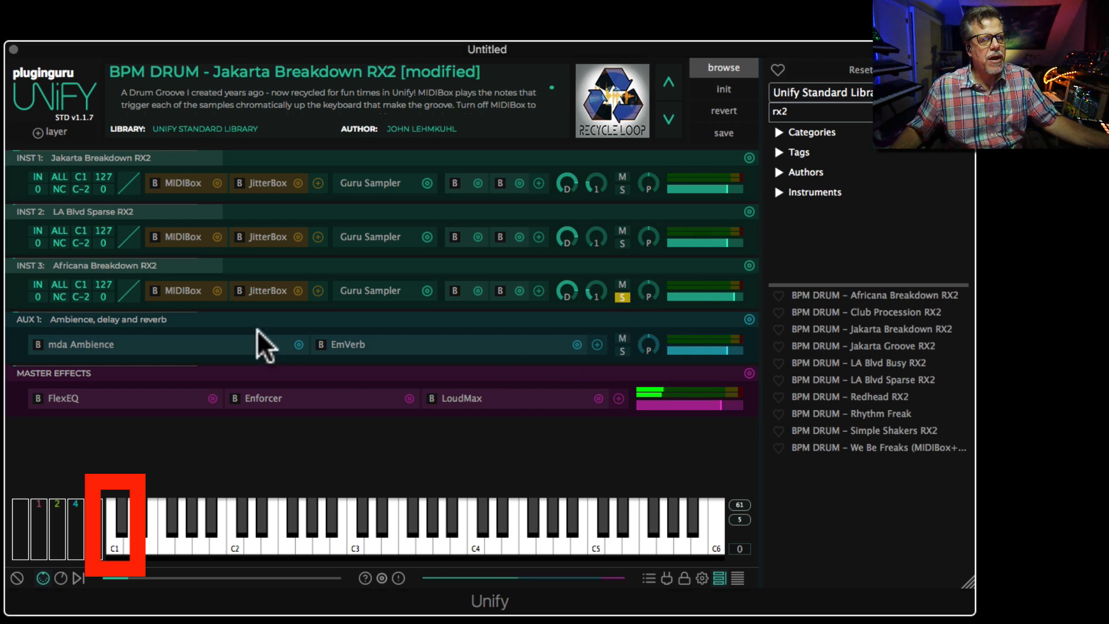
left_click(168, 293)
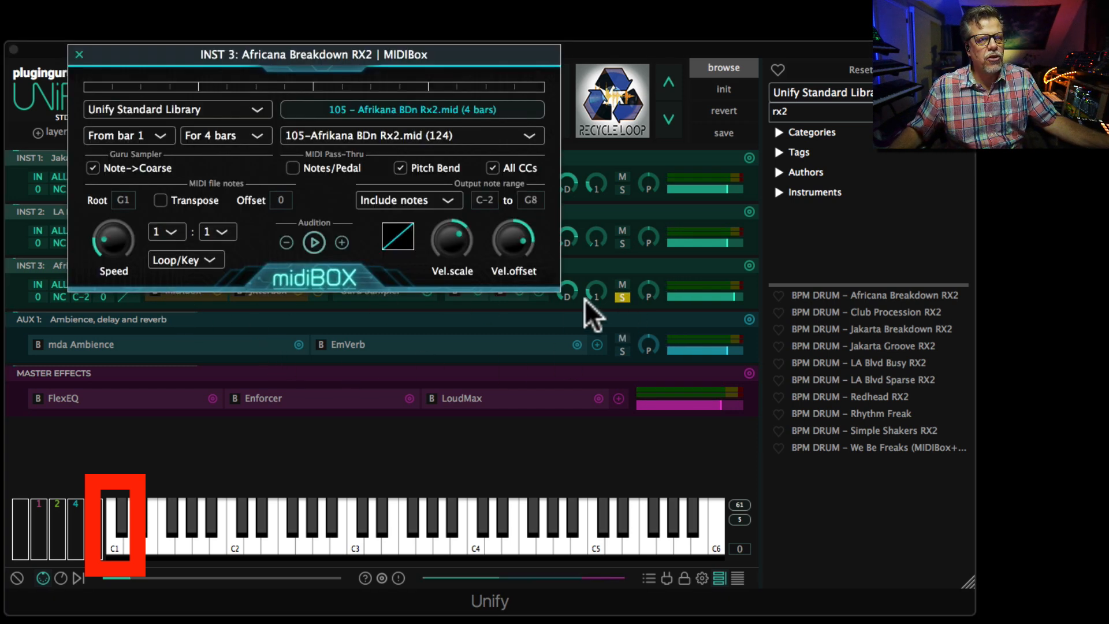
left_click_drag(122, 197, 121, 236)
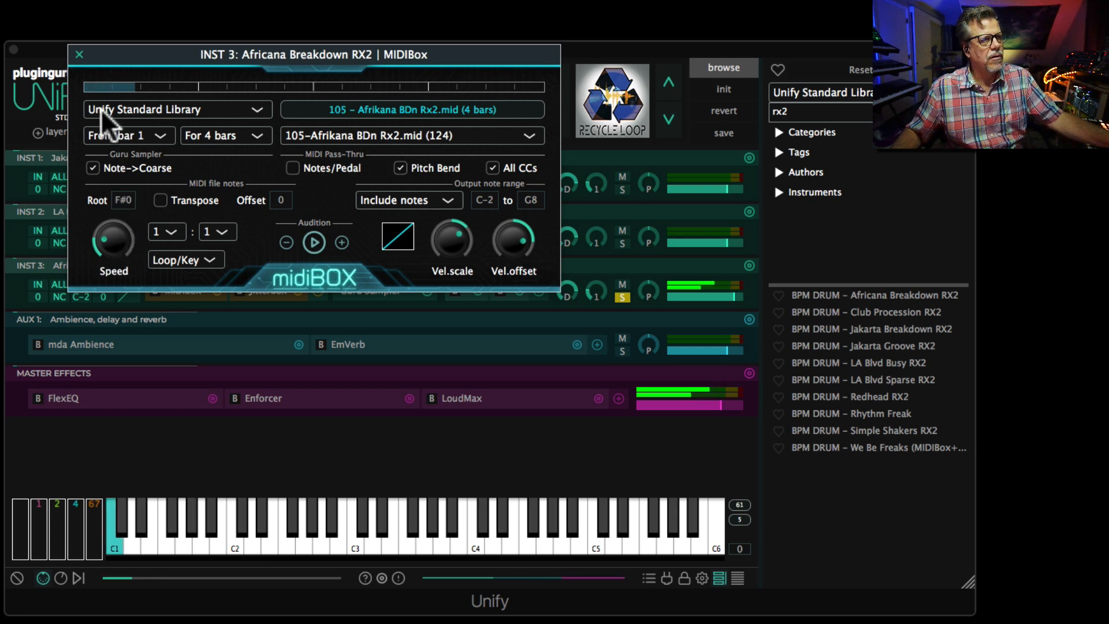
left_click(79, 54)
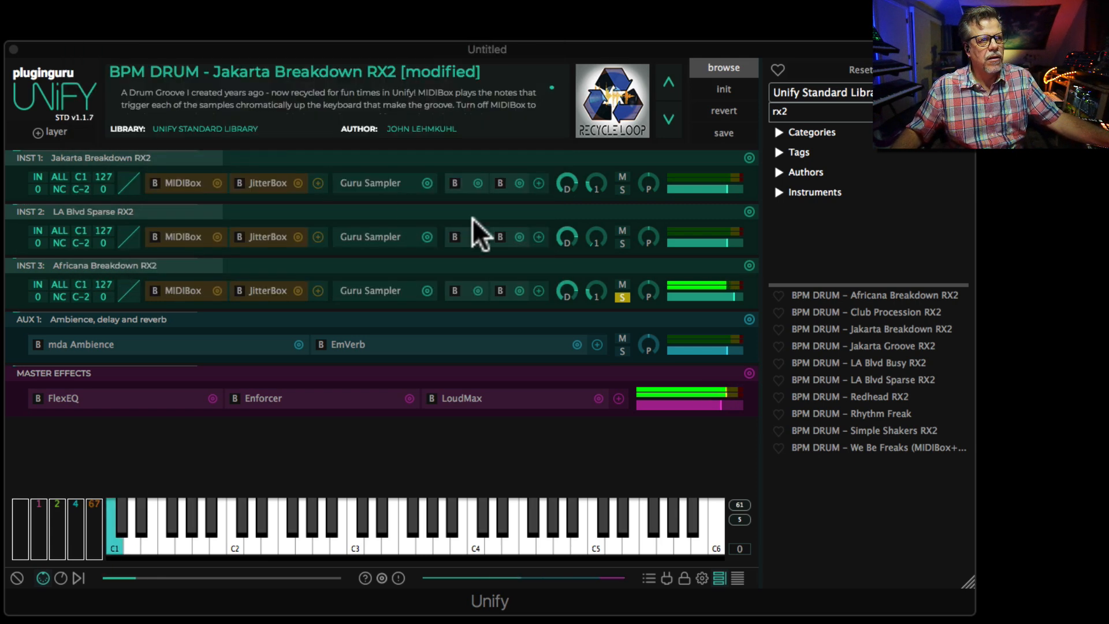
Step: Solo the LA Blvd Sparse layer as well and set the root note in its MIDIBox to C1
left_click(622, 243)
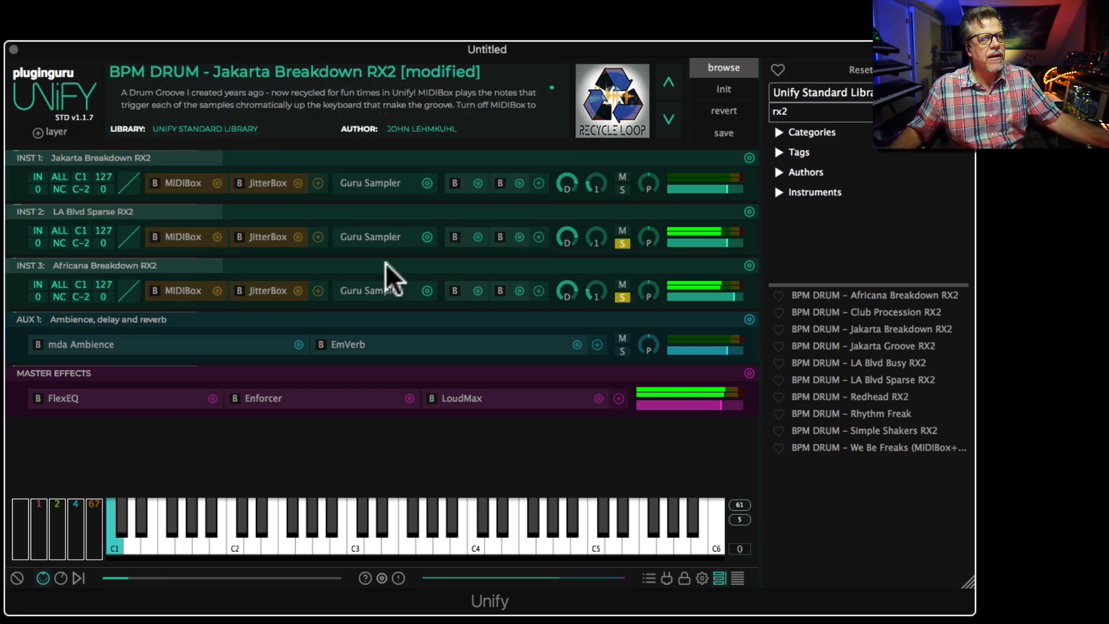
left_click(176, 237)
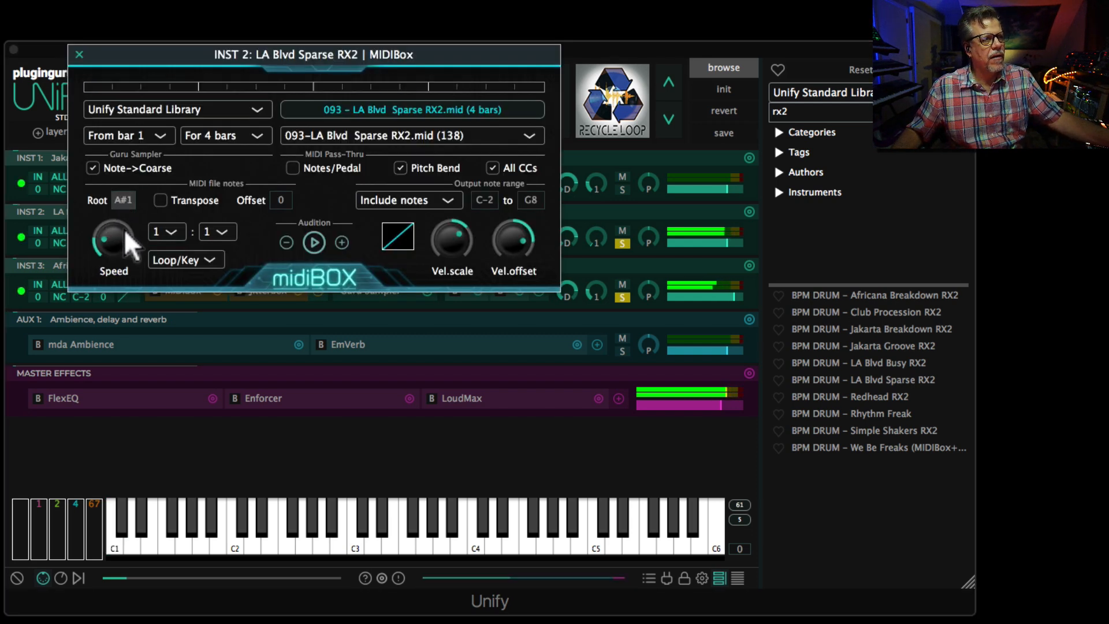
left_click(125, 200)
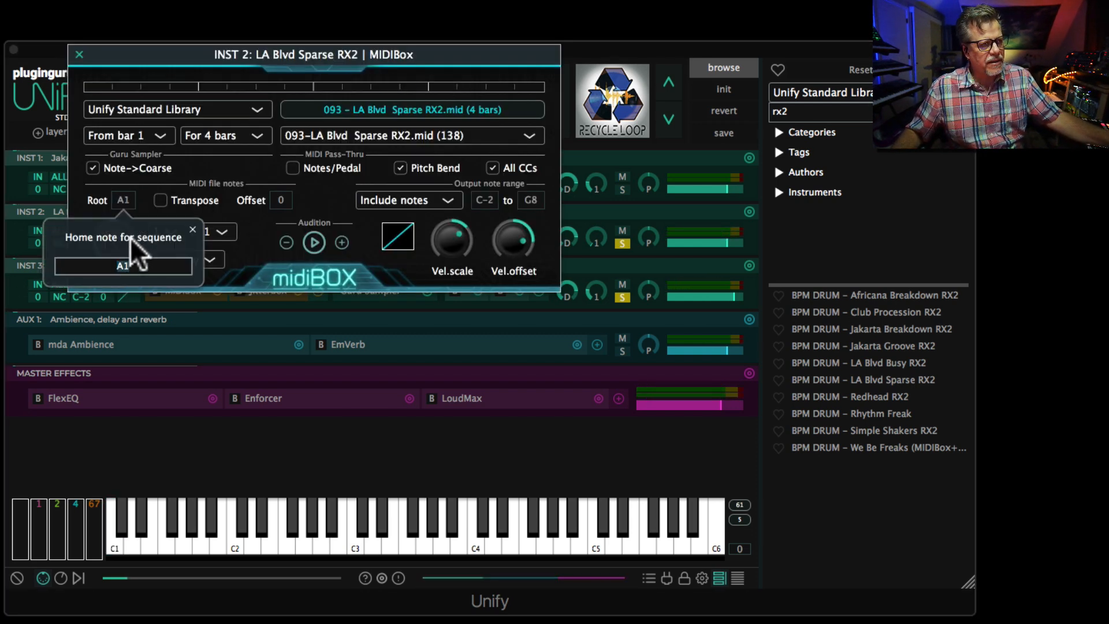
type("C1")
key("Return")
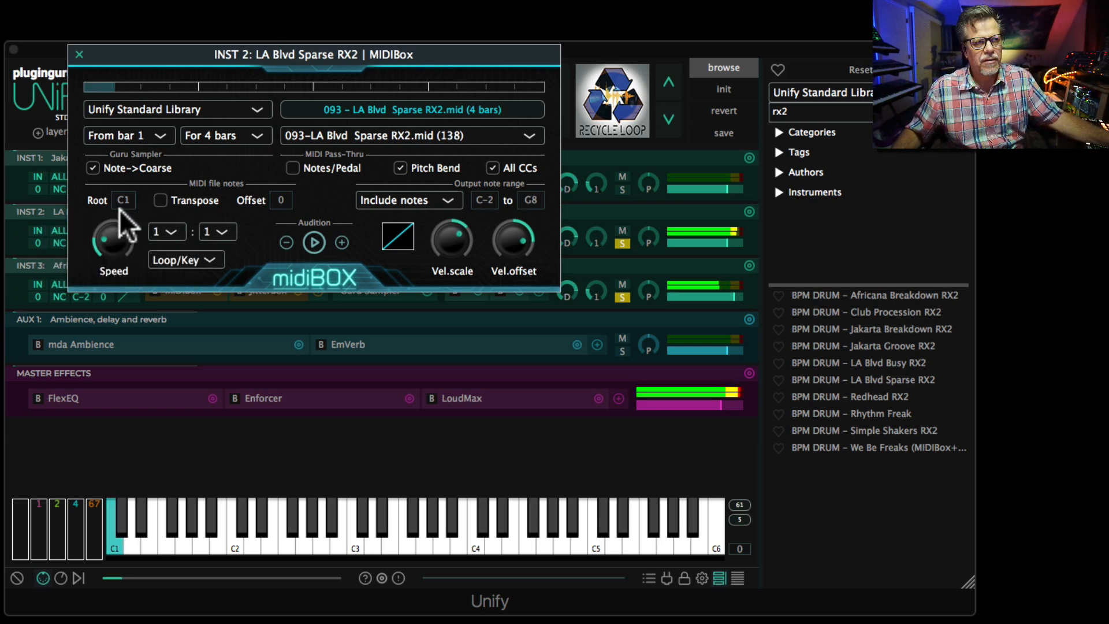
left_click(80, 56)
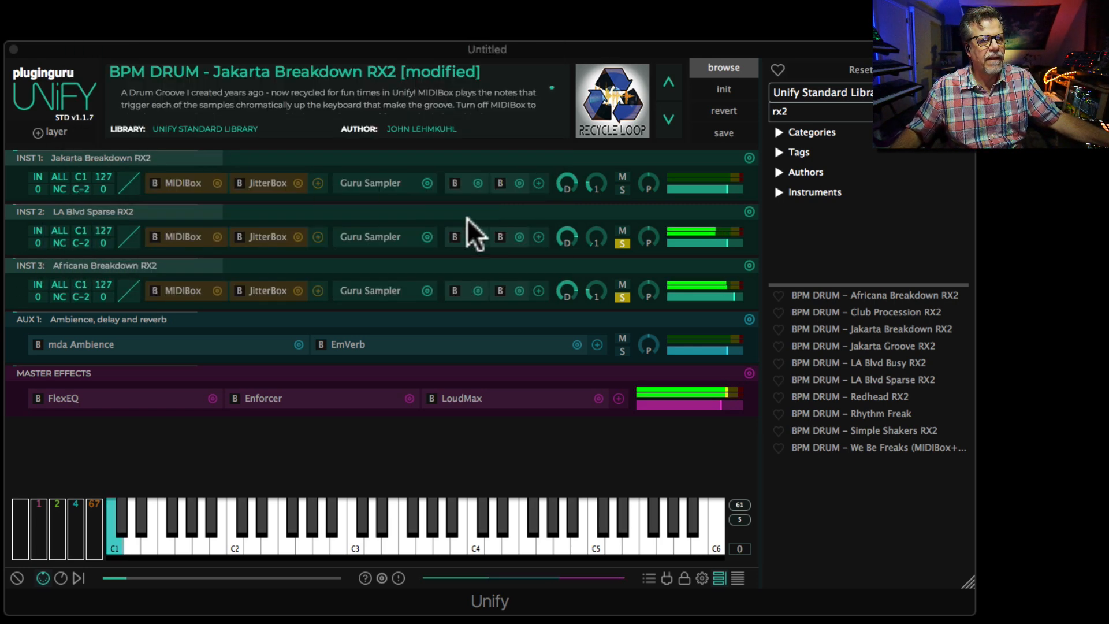
Step: Solo the Jakarta Breakdown layer too and open the root note in its MIDIBox for editing
left_click(620, 188)
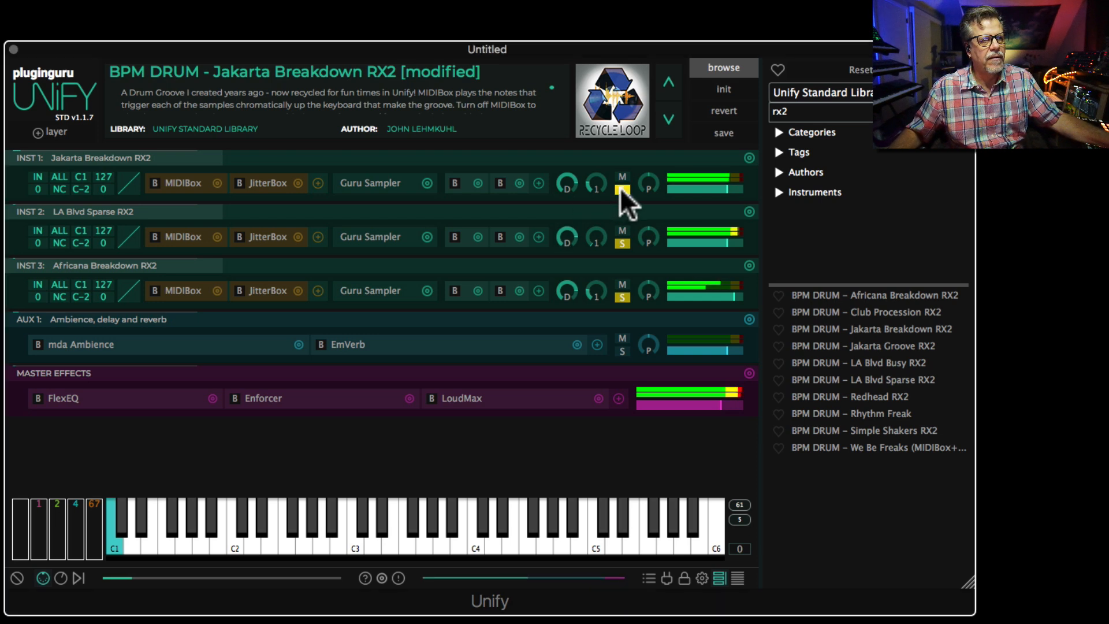
left_click(173, 184)
left_click(119, 197)
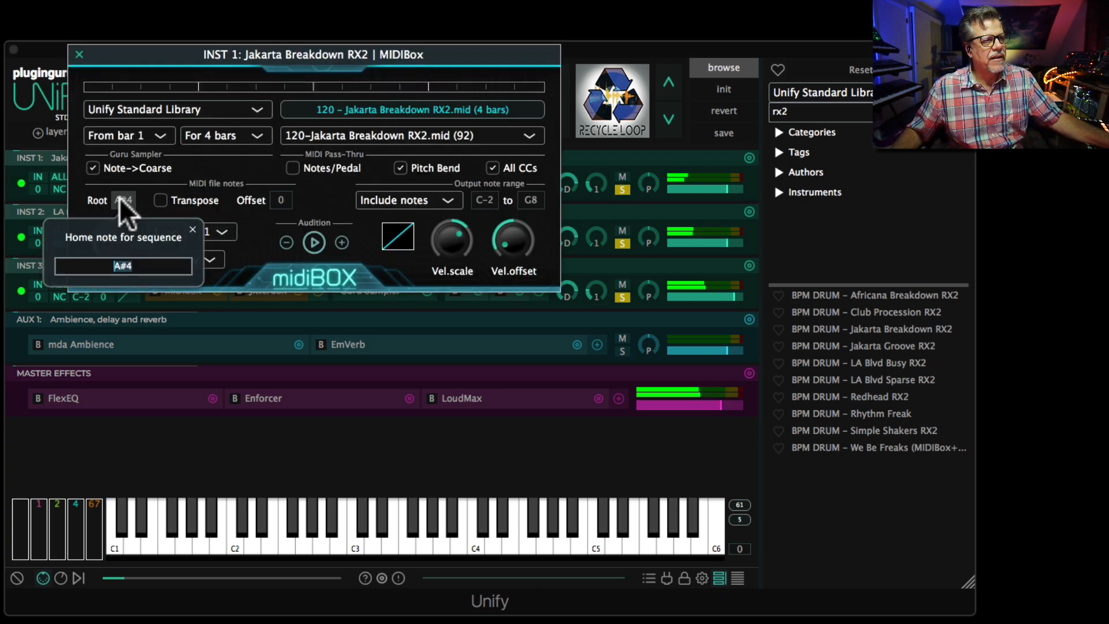
left_click(192, 228)
left_click(320, 331)
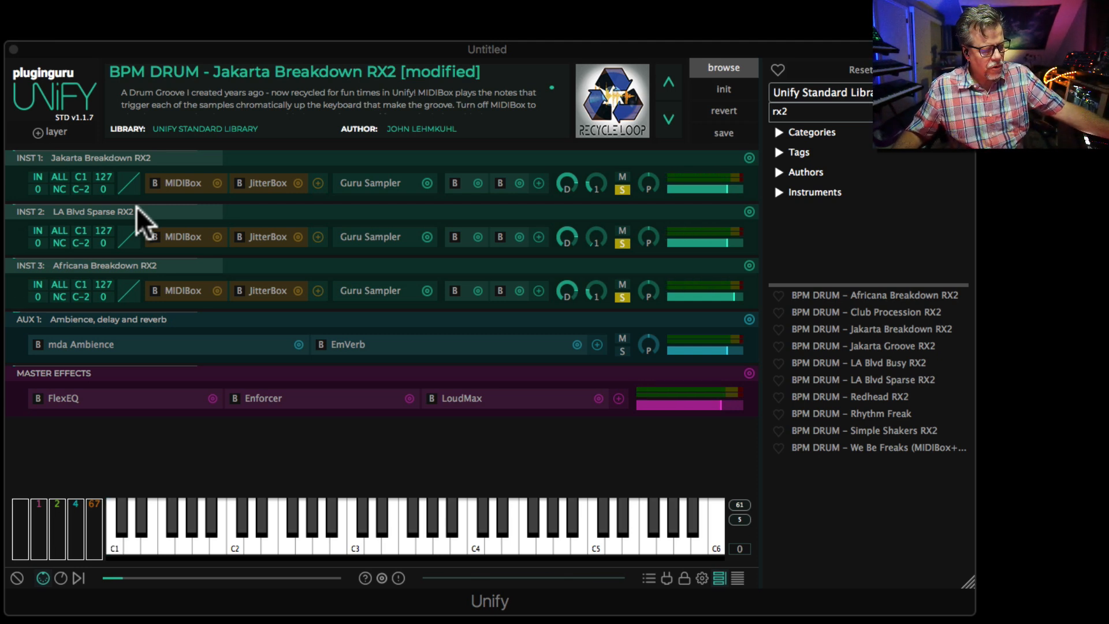
Step: Set the MIDI source of all three instrument layers to MIDI IN, Mono Latch
left_click(37, 176)
left_click(82, 229)
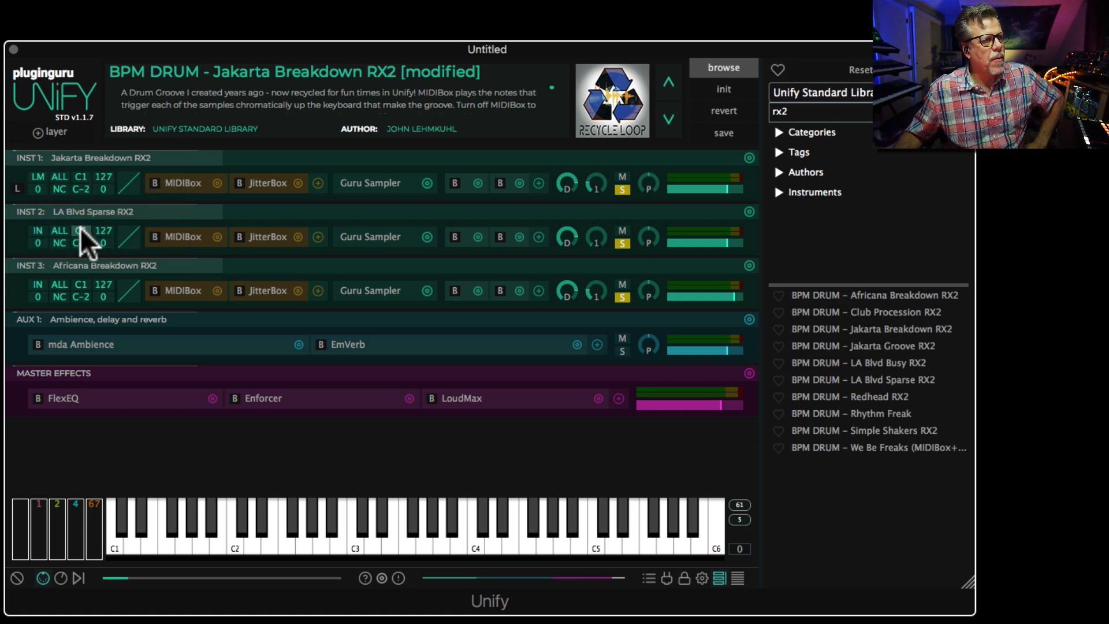
left_click(37, 231)
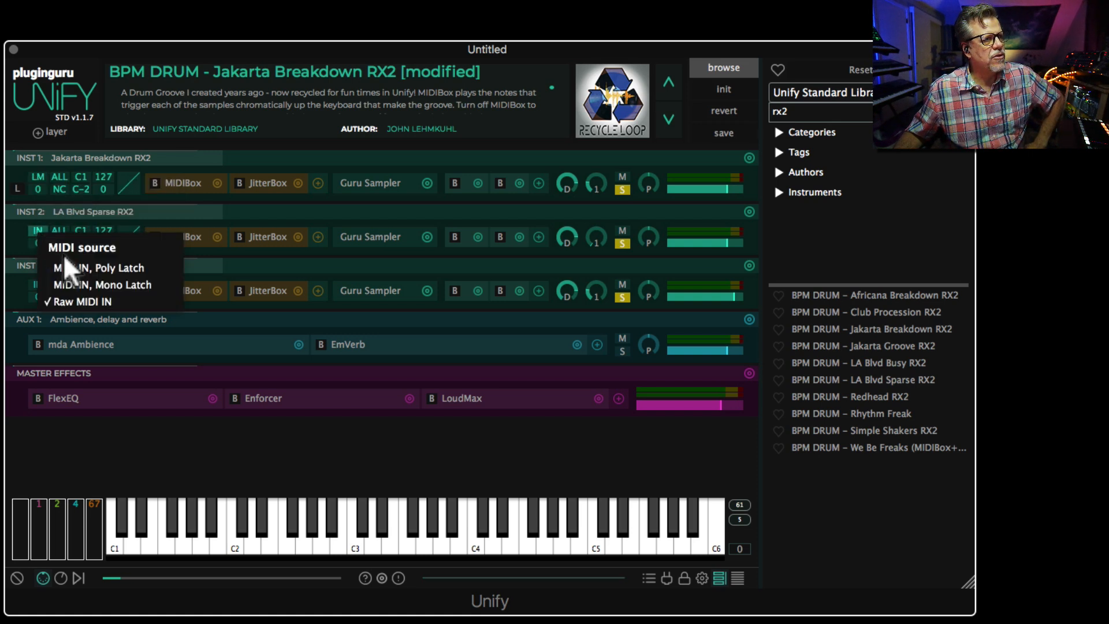
left_click(71, 285)
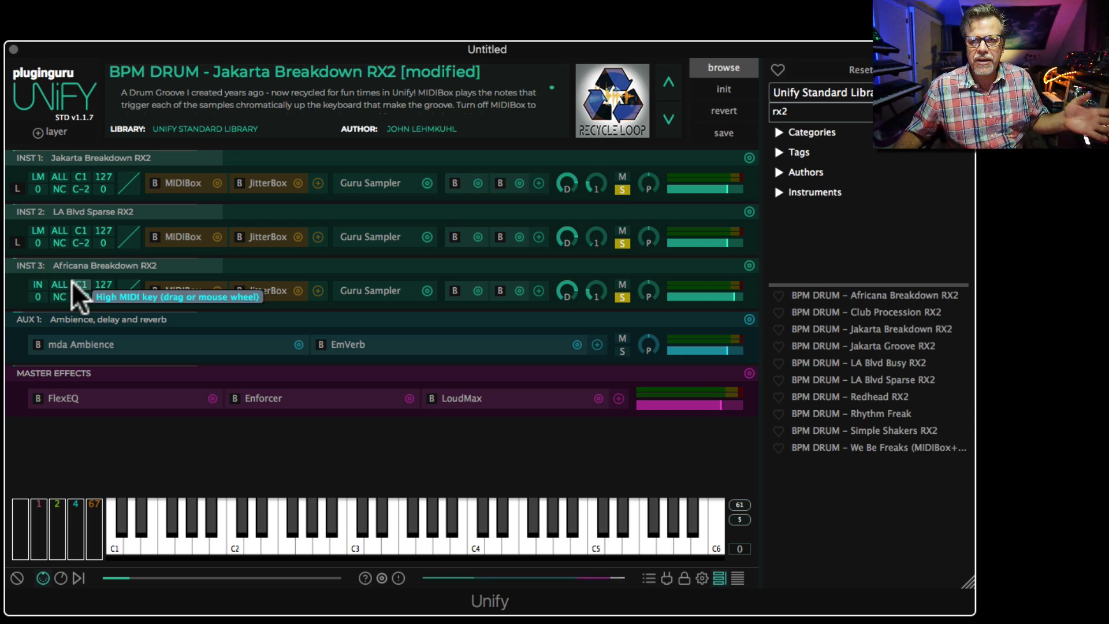
left_click(37, 284)
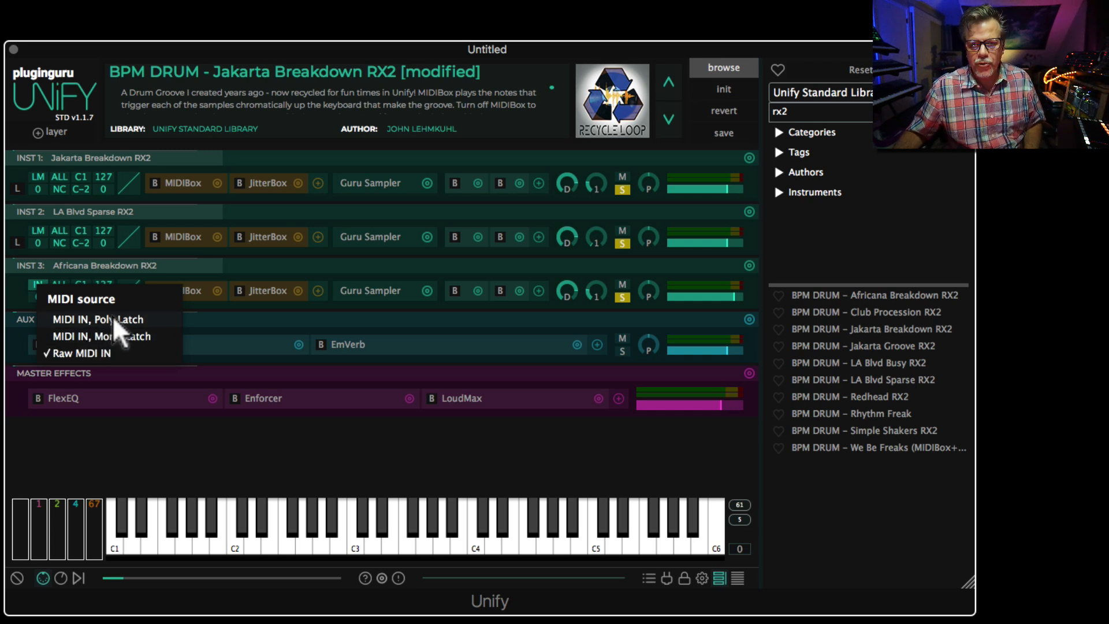
left_click(81, 336)
Step: Turn on the latch for the Africana Breakdown, LA Blvd Sparse and Jakarta Breakdown layers
left_click(18, 296)
left_click(17, 242)
left_click(18, 188)
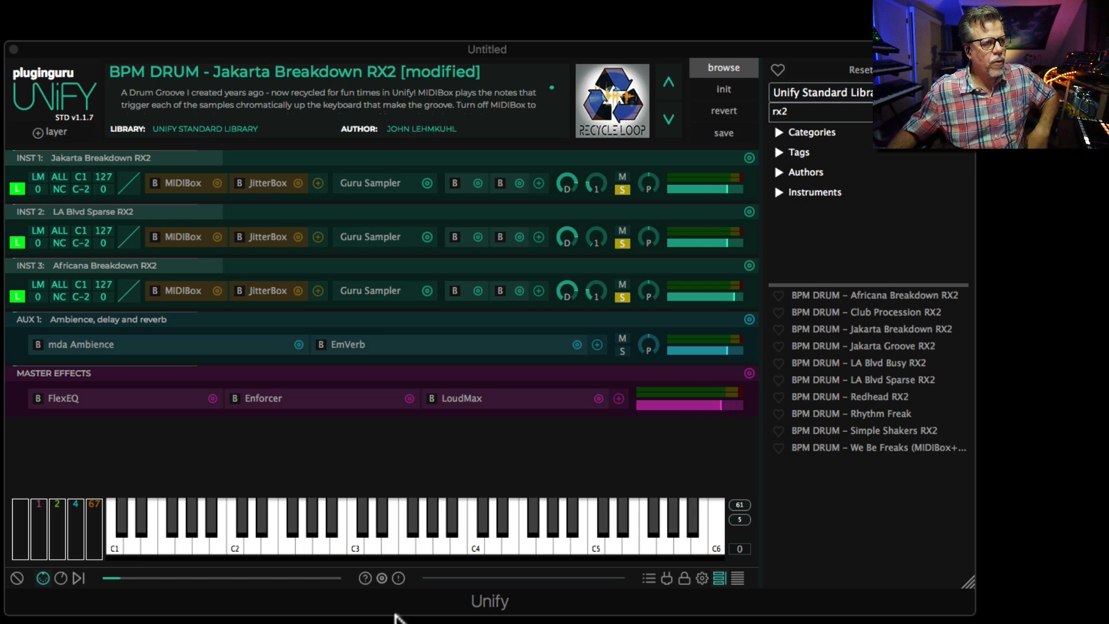
Step: Show the transport controls and set the playback trigger to MIDI / Restart
left_click(76, 577)
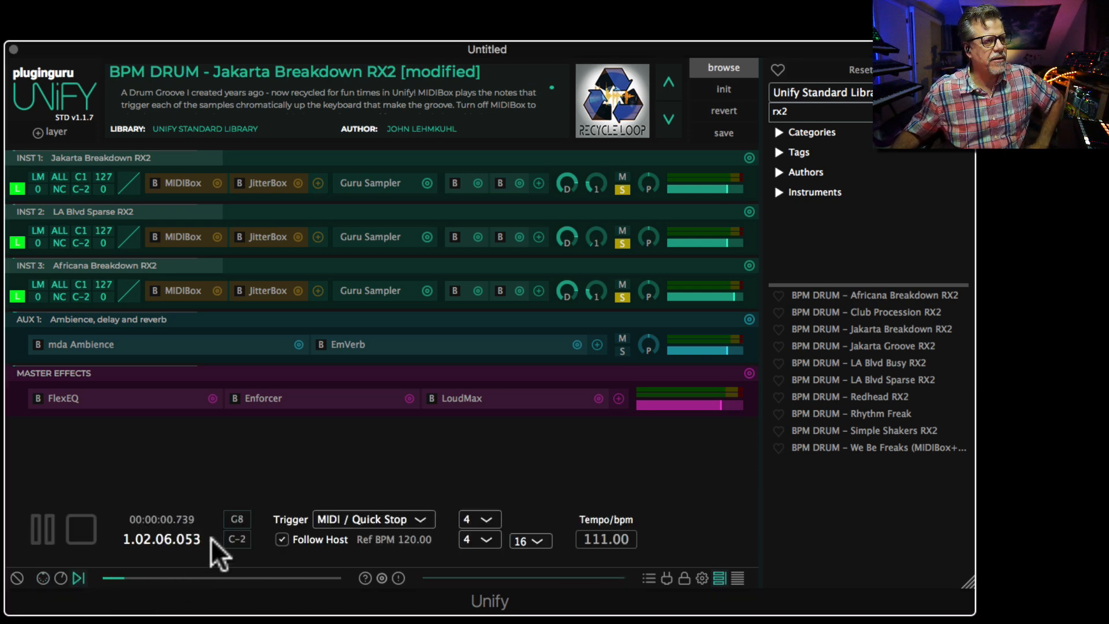
left_click(371, 514)
left_click(382, 572)
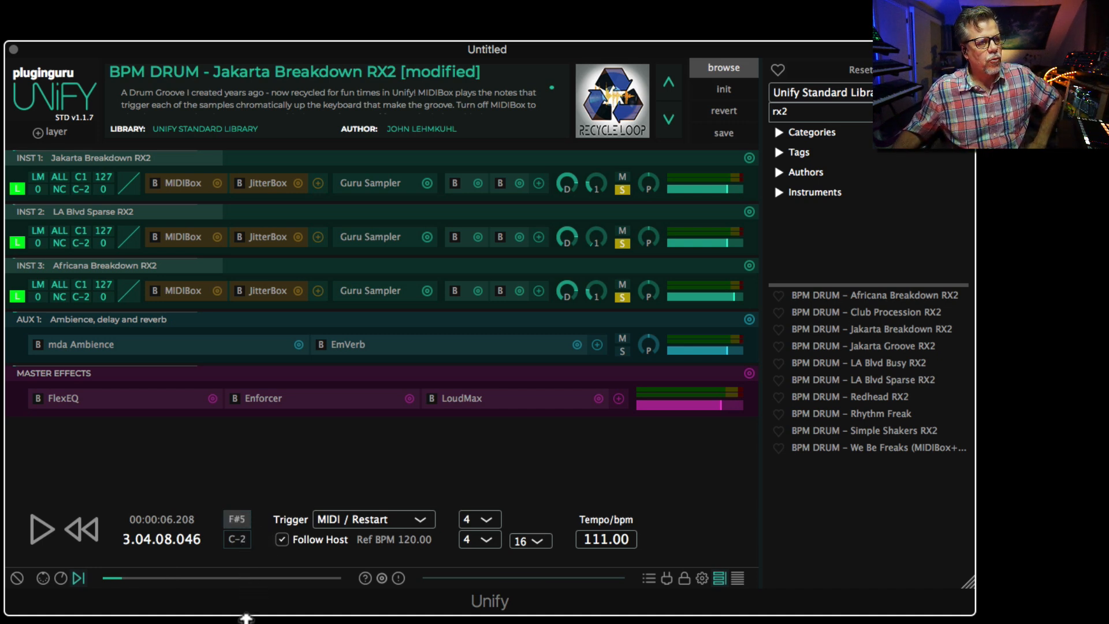
Step: Set the highest trigger note of the transport to C#8 and test starting and stopping the latched grooves, changing the trigger to MIDI / Manual stop
left_click_drag(231, 522, 244, 621)
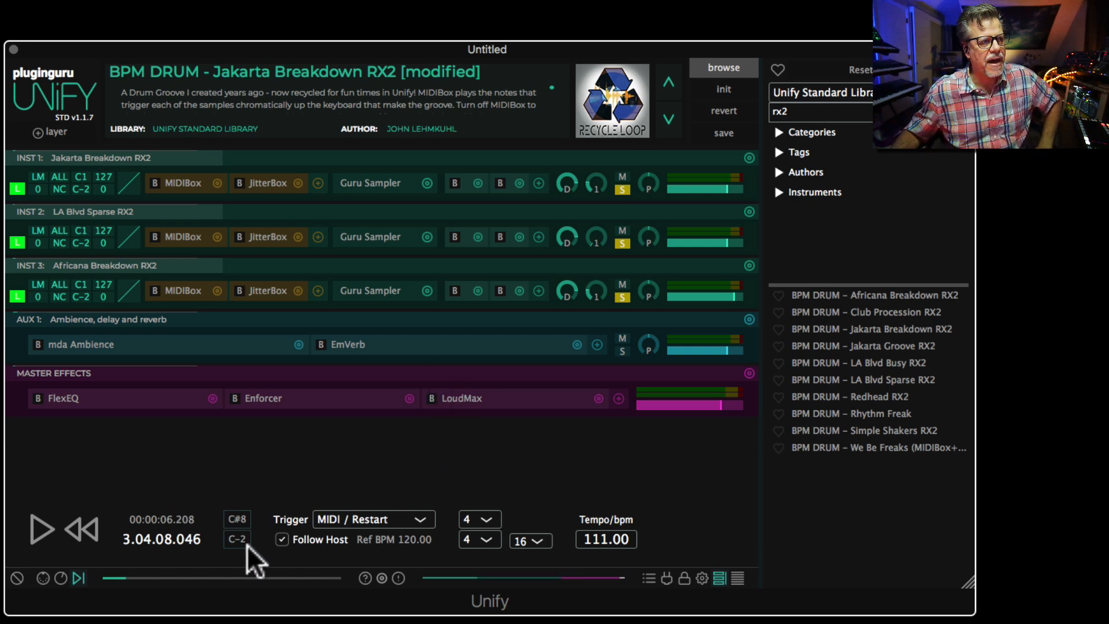
key("space")
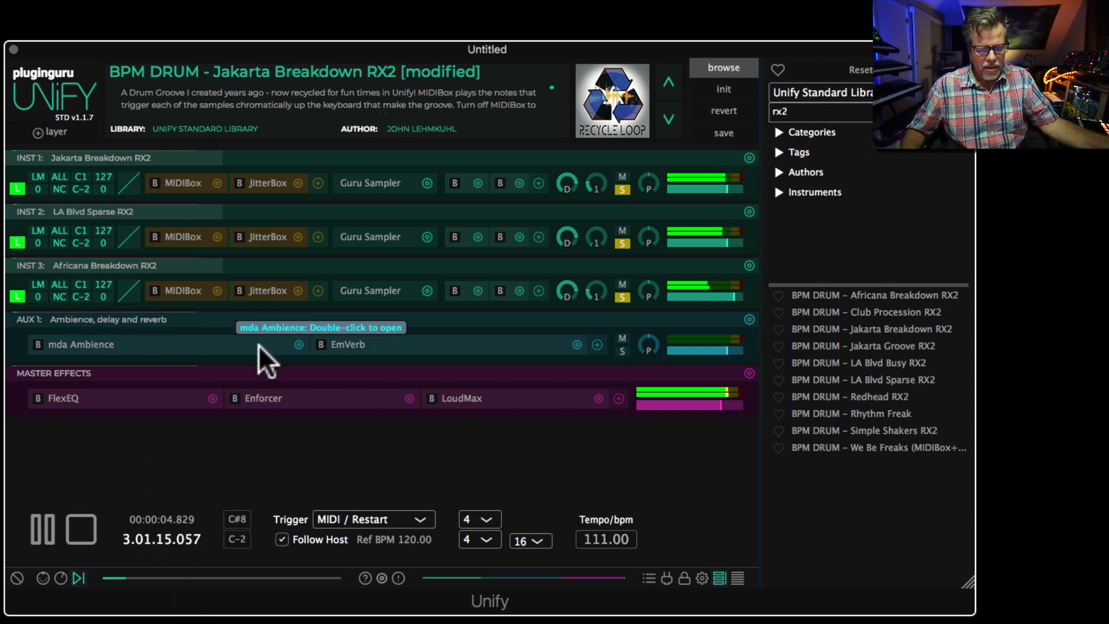
key("space")
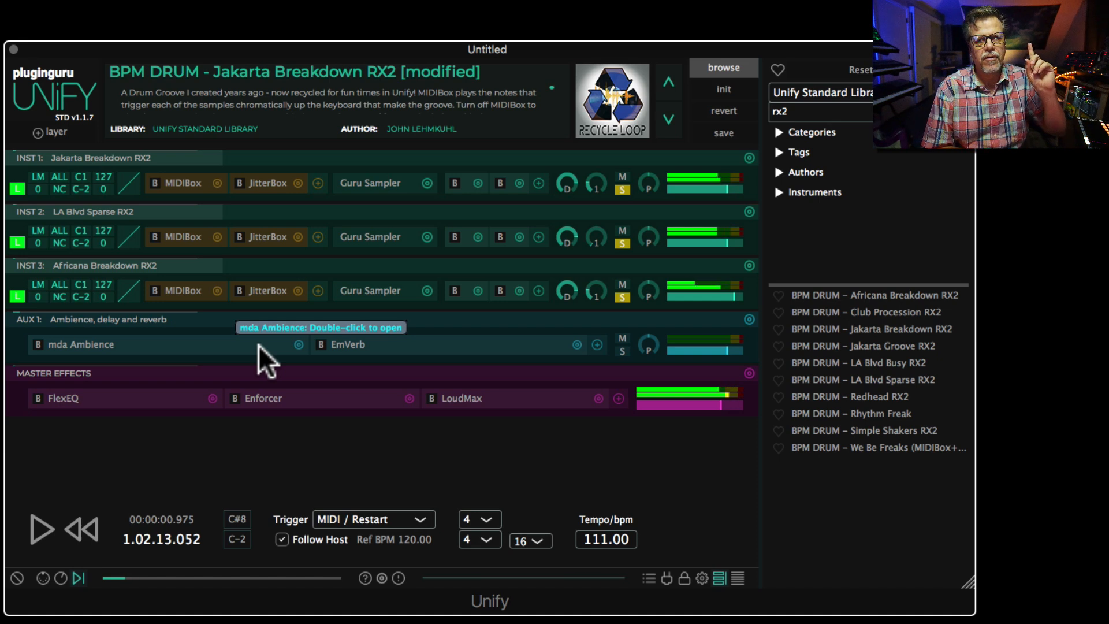
key("space")
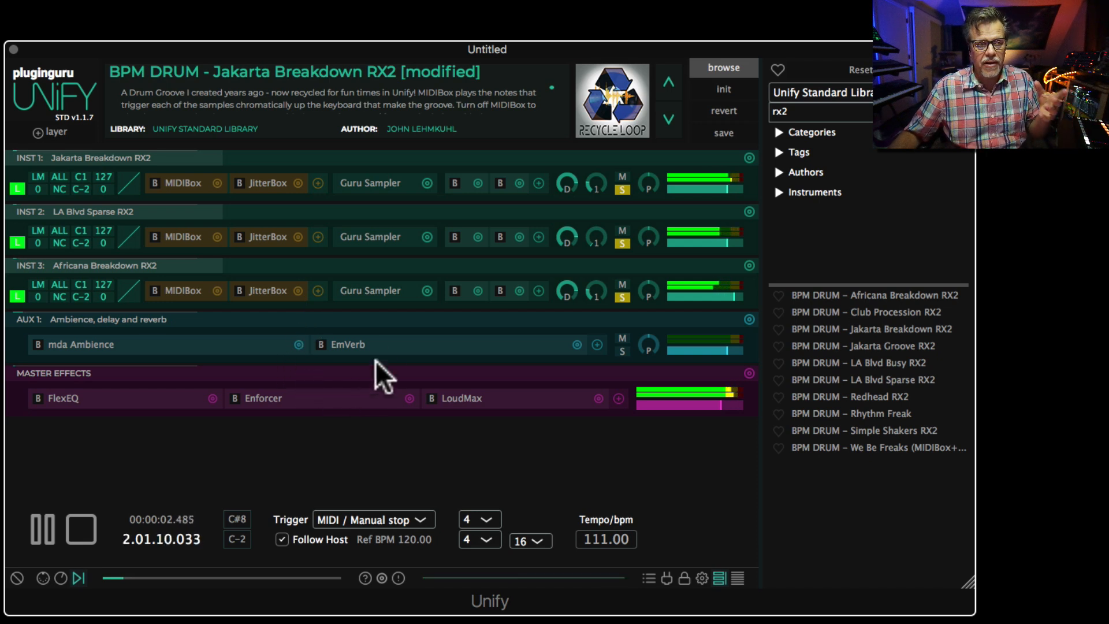
Step: Unsolo the three instrument layers, search the library for "bpm" and load BPM KEY - PingPong Pianos into a new Unify layer
left_click(622, 297)
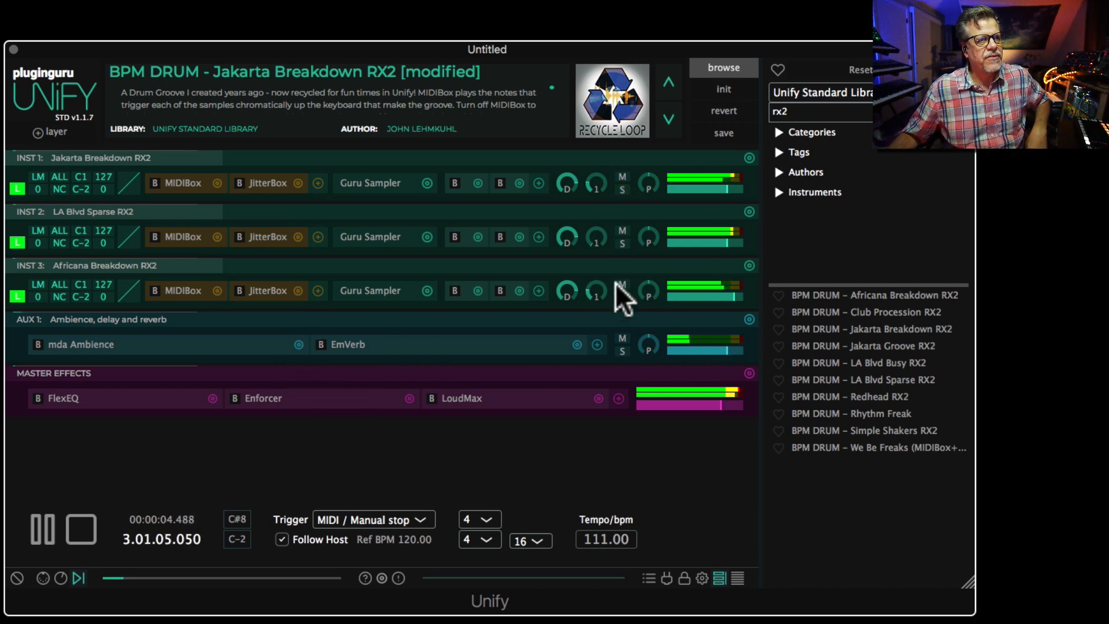
left_click_drag(818, 112, 728, 108)
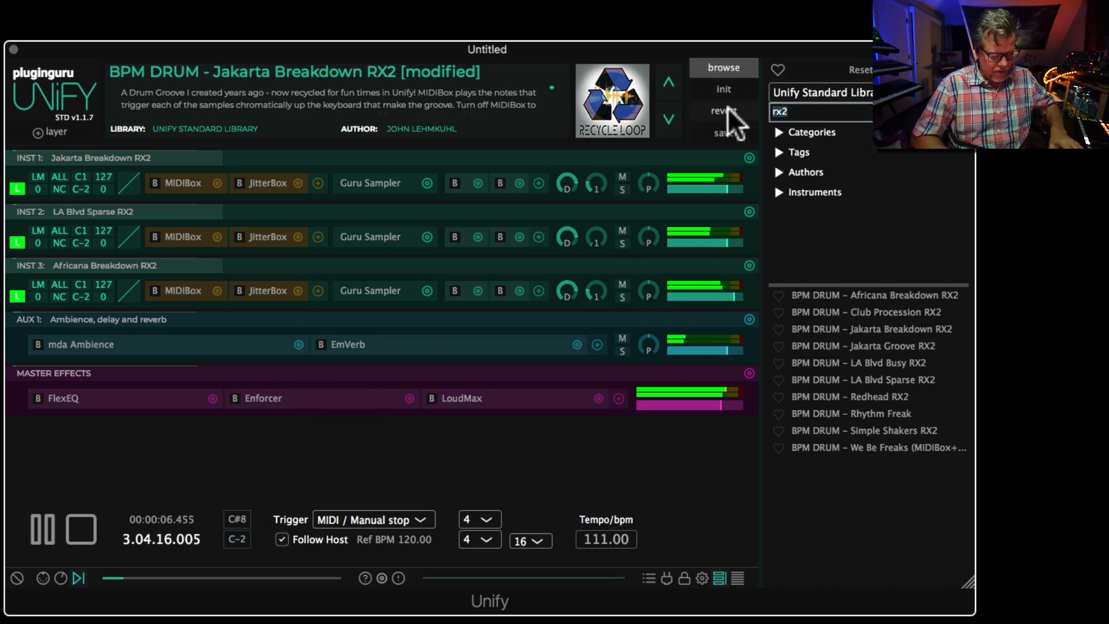
type("bpm")
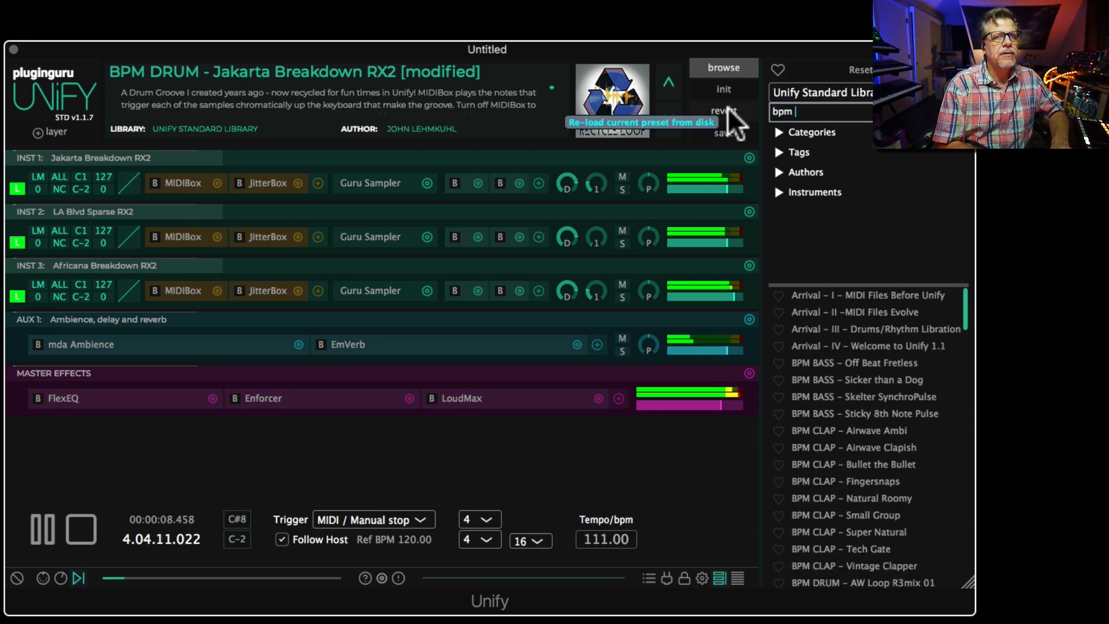
scroll(861, 508, "down", 7)
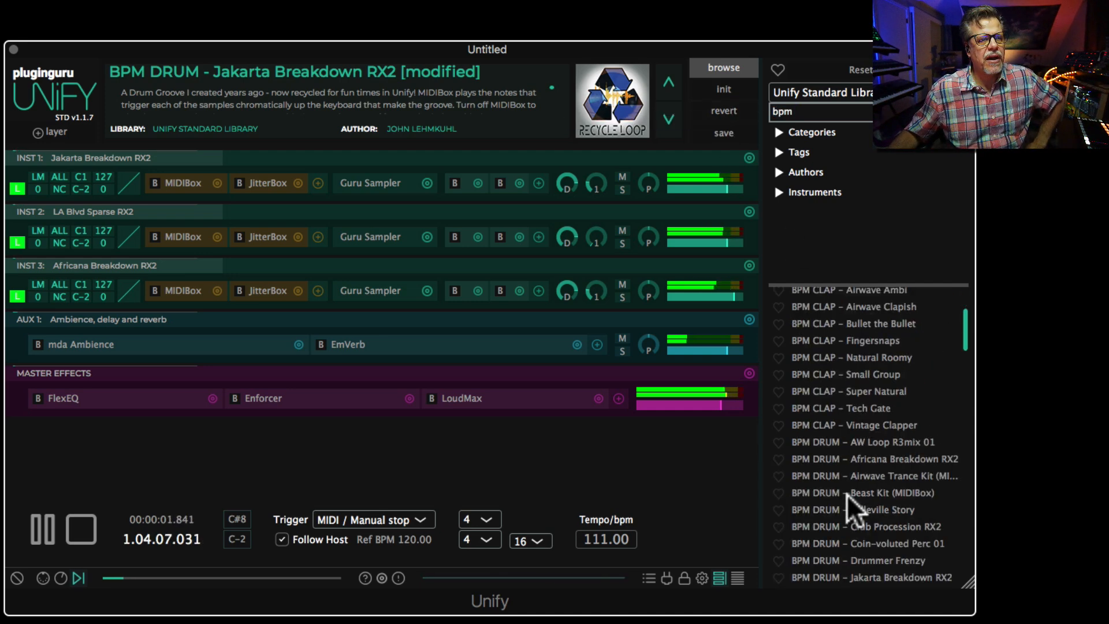
scroll(843, 498, "down", 5)
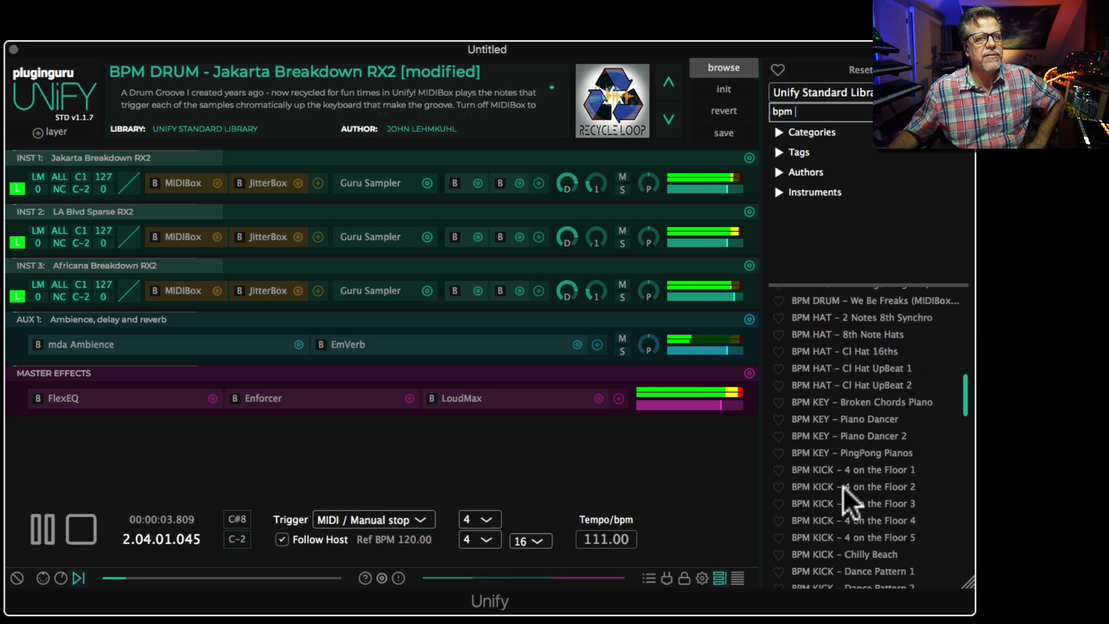
right_click(871, 452)
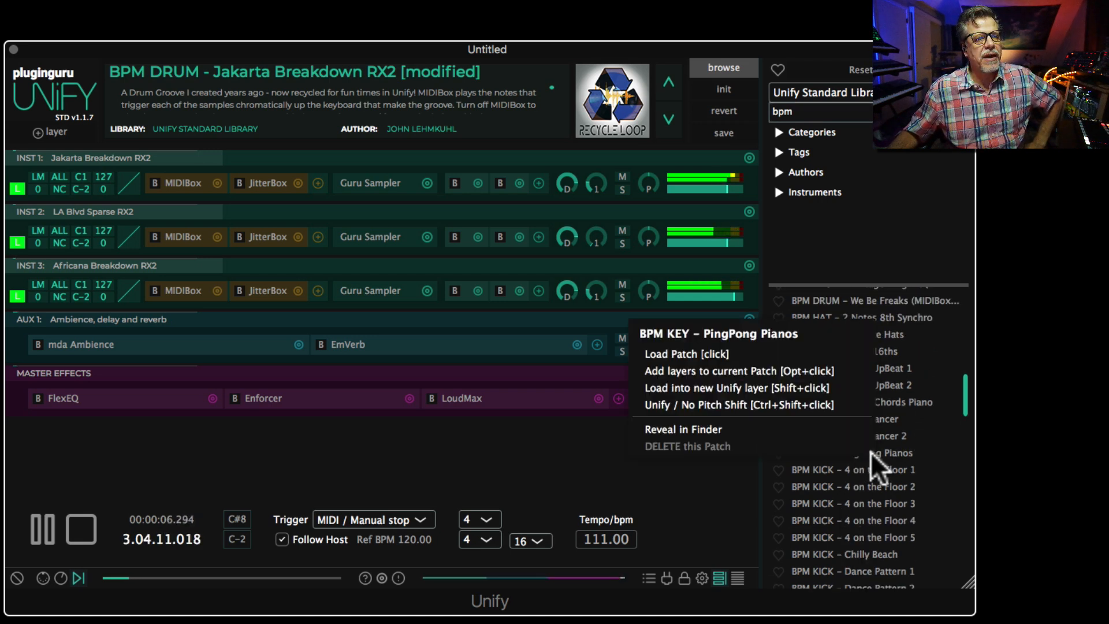
left_click(696, 386)
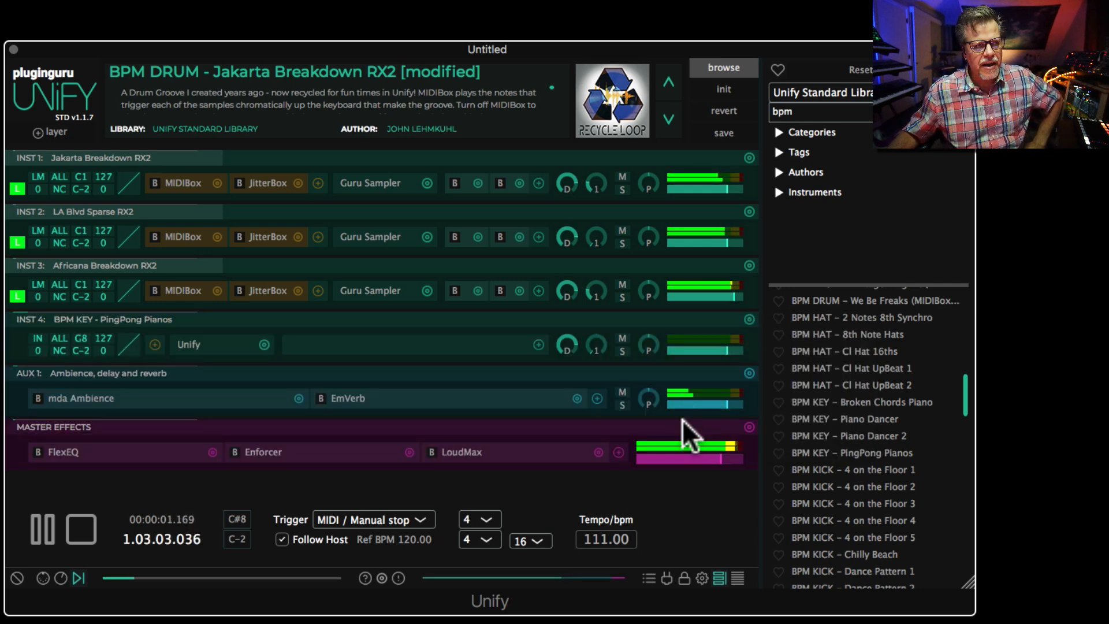
Step: Inspect the nested Unify patch of the PingPong Pianos layer, close it and load the BPM SYNTH - I Can Tekno You patch
left_click(193, 345)
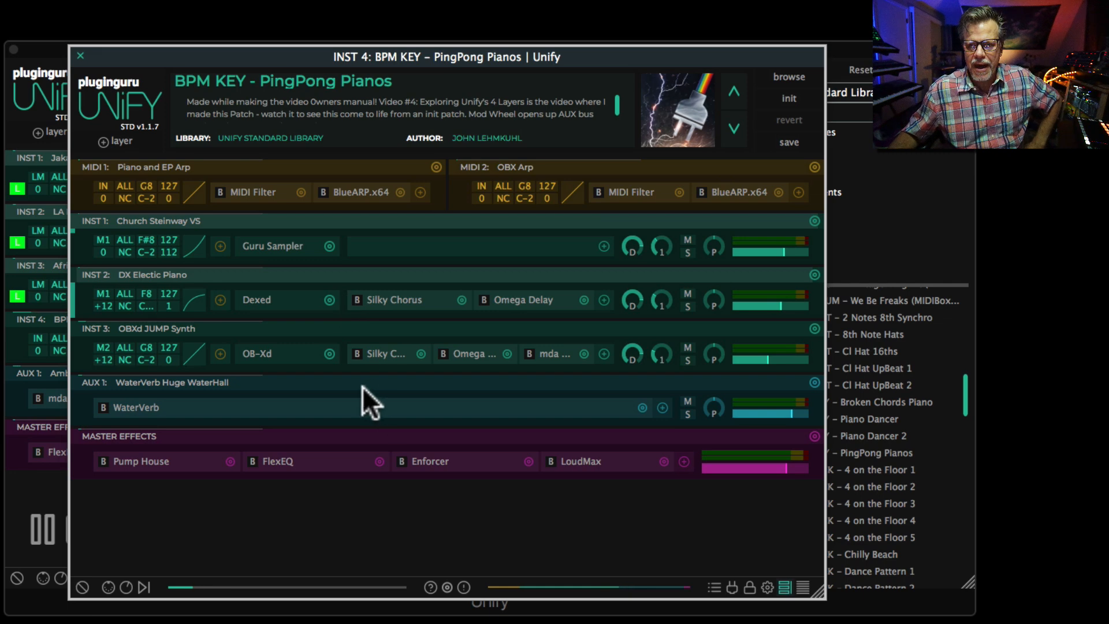
left_click(81, 55)
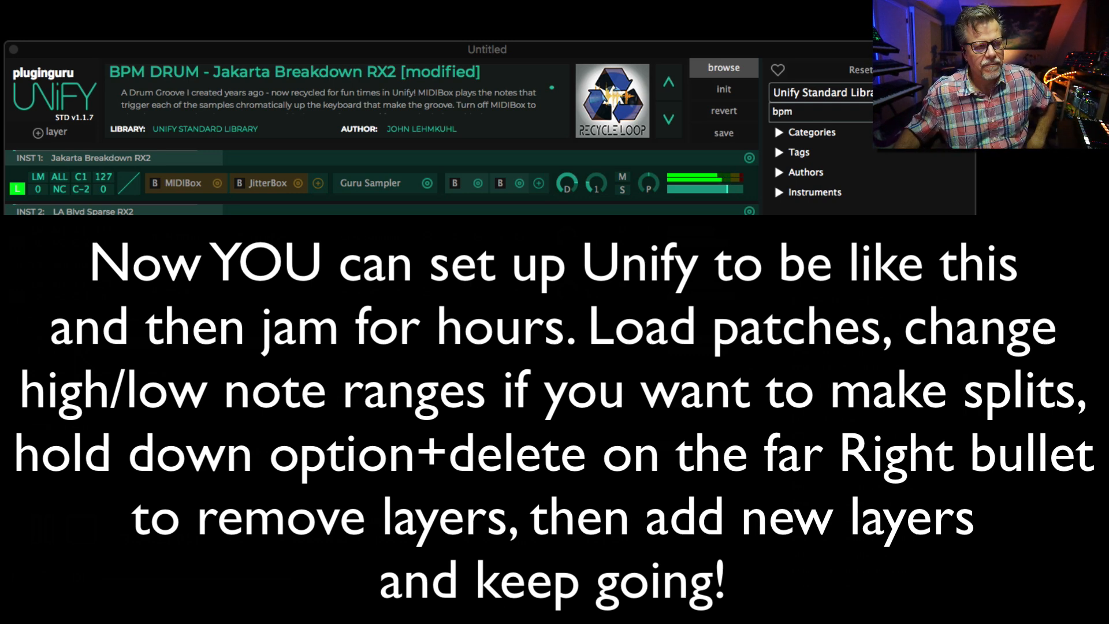
scroll(884, 375, "down", 10)
left_click(879, 405)
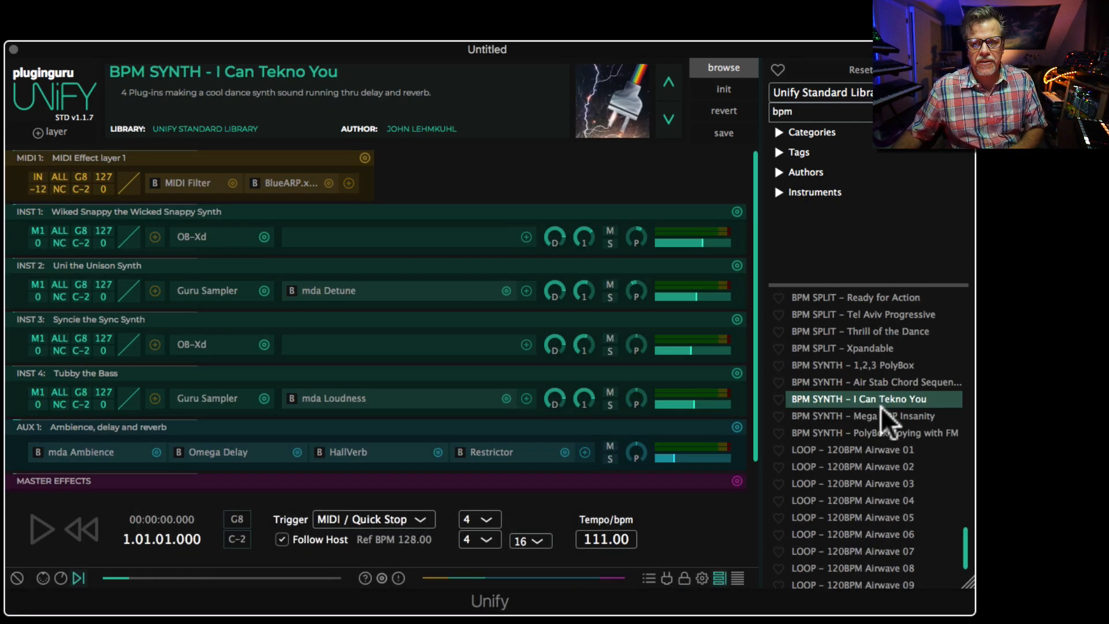
Step: Search All Libraries for "drum kit" and load the DRUM KIT - Beast Drum Kit patch
scroll(899, 384, "up", 8)
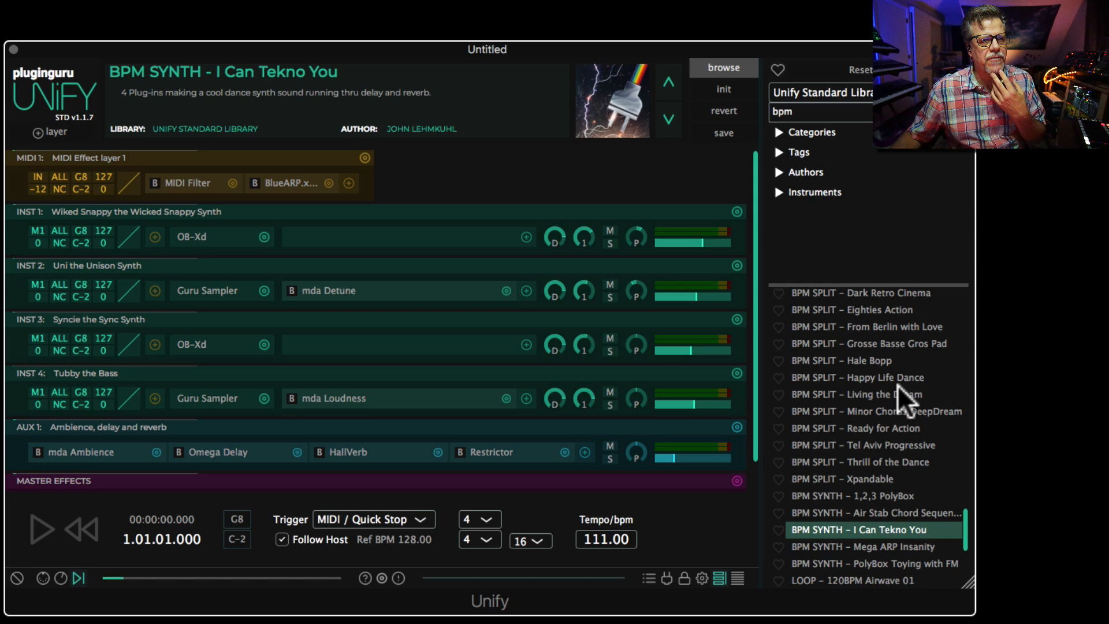
left_click(848, 93)
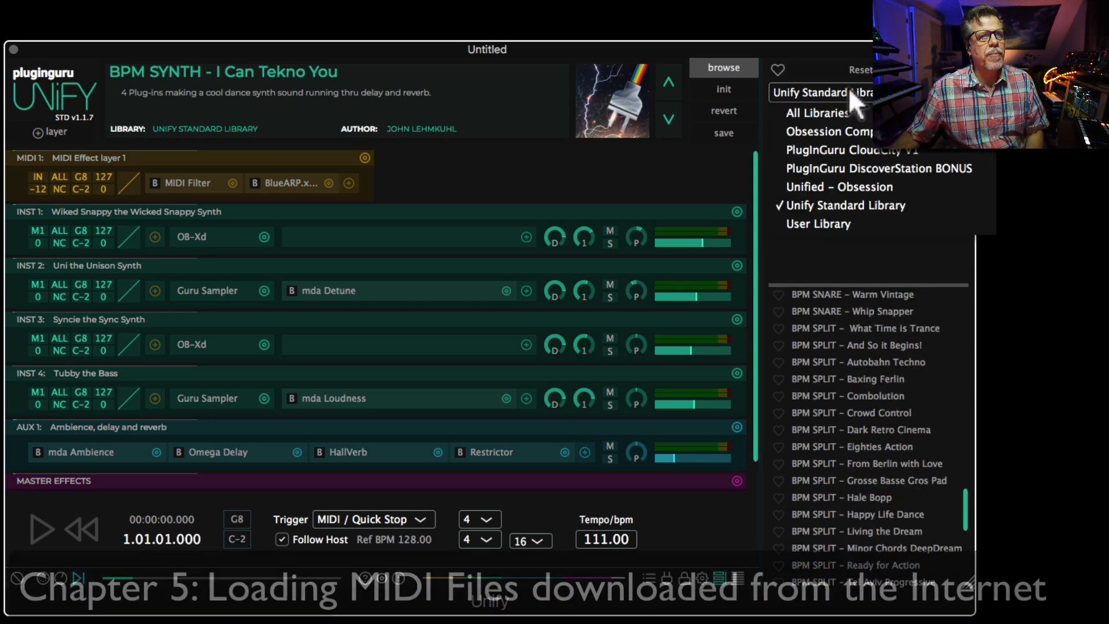
left_click(813, 113)
left_click(829, 112)
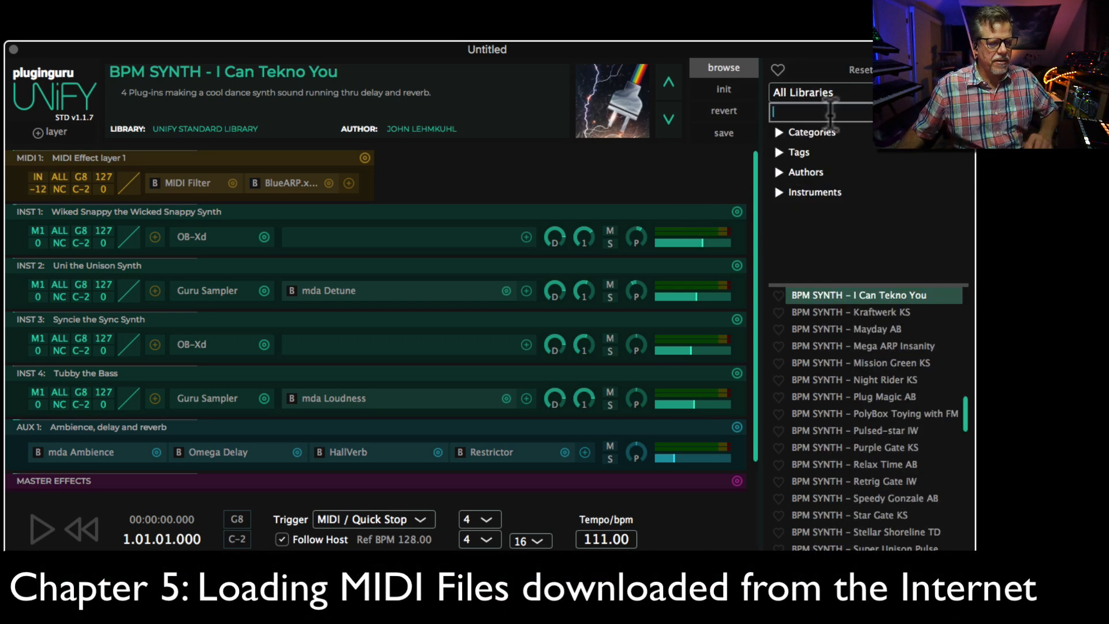
type("drum kit")
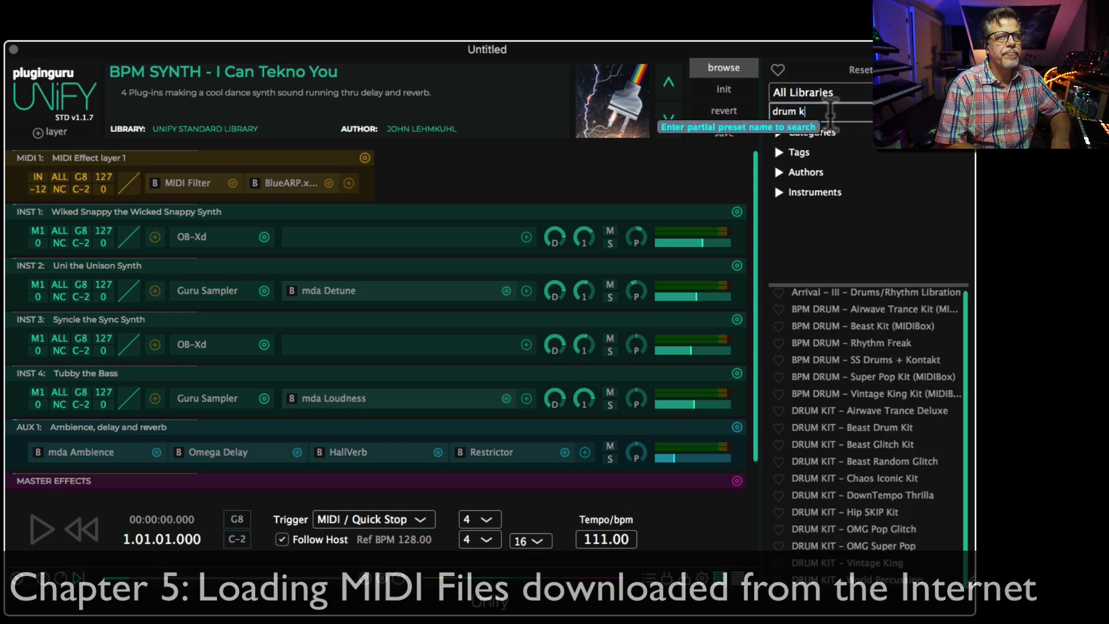
left_click(858, 426)
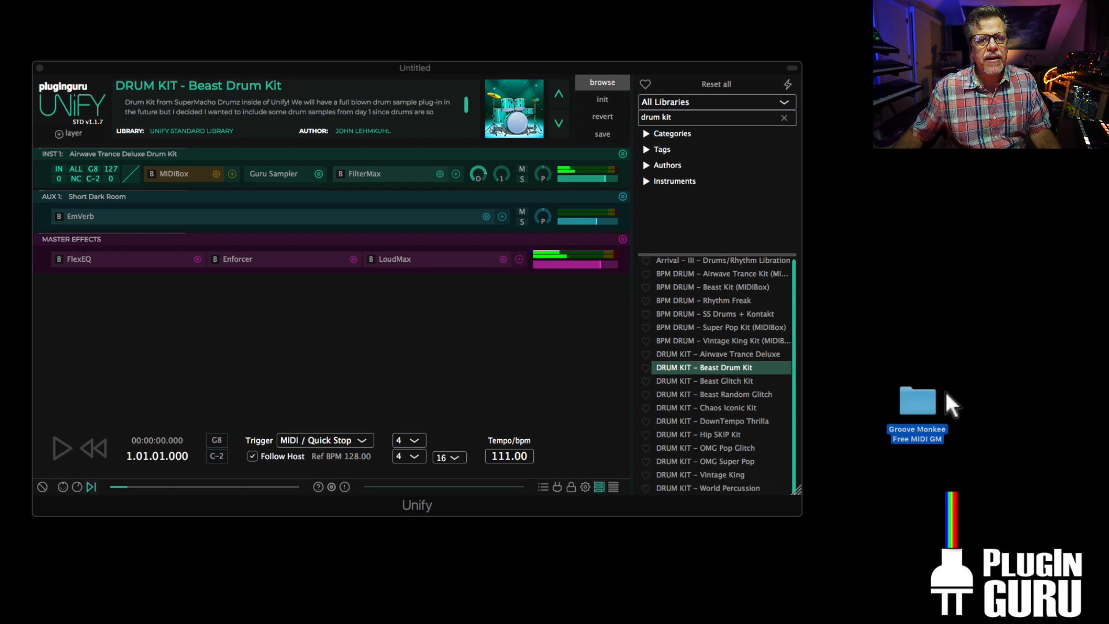
Step: Look through the genre folders of Groove Monkee Free MIDI GM from the desktop in Finder and close the folder window
left_click_drag(945, 391, 1015, 435)
double_click(962, 425)
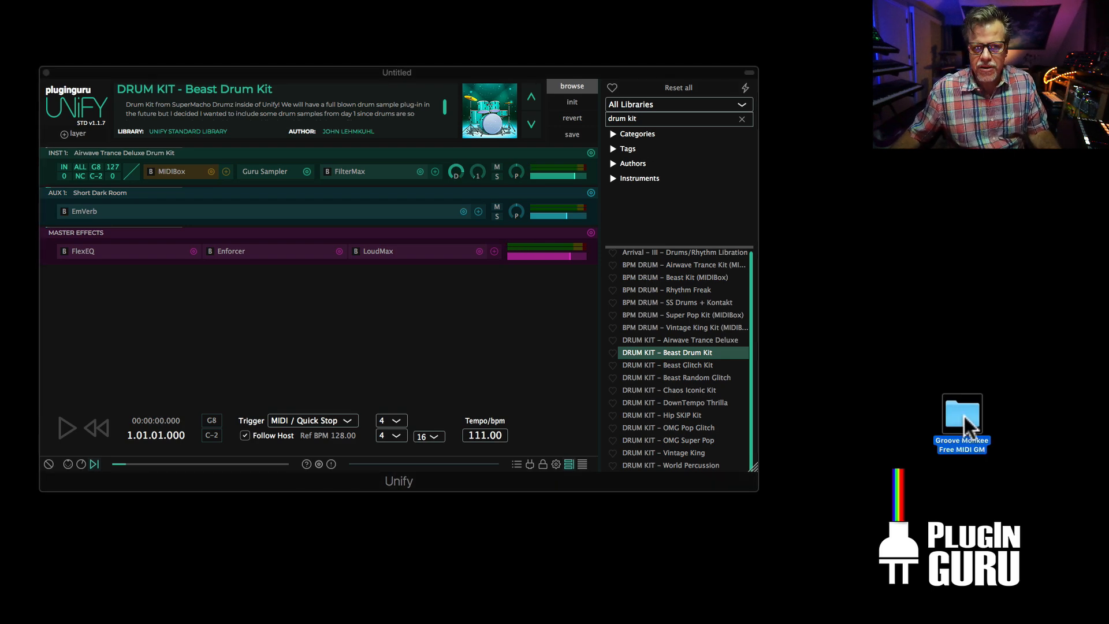
scroll(433, 375, "down", 10)
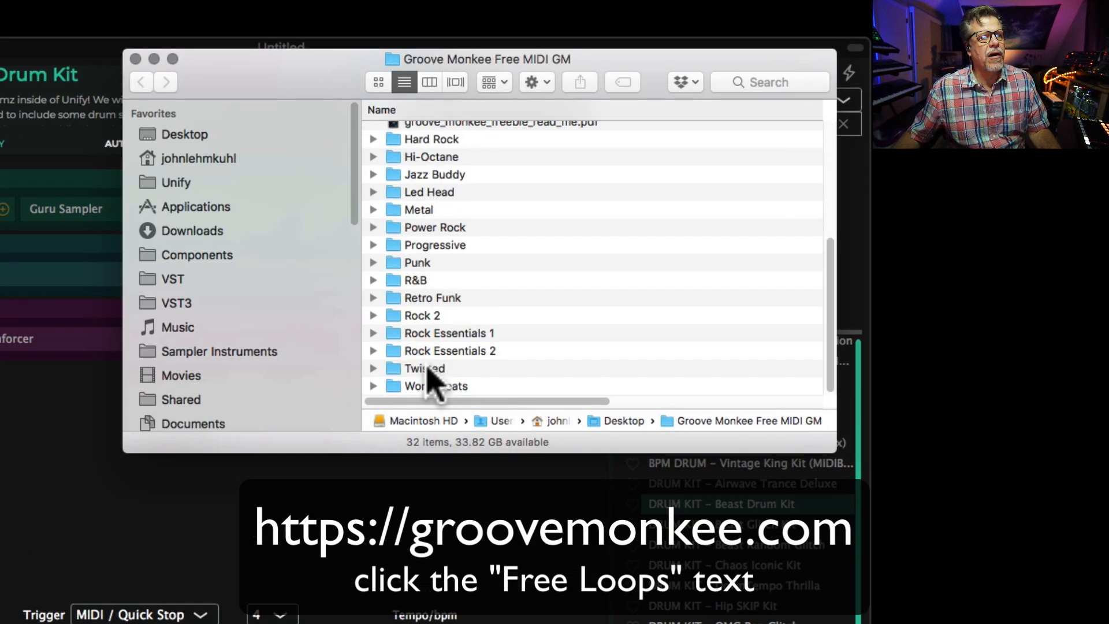
scroll(422, 329, "up", 10)
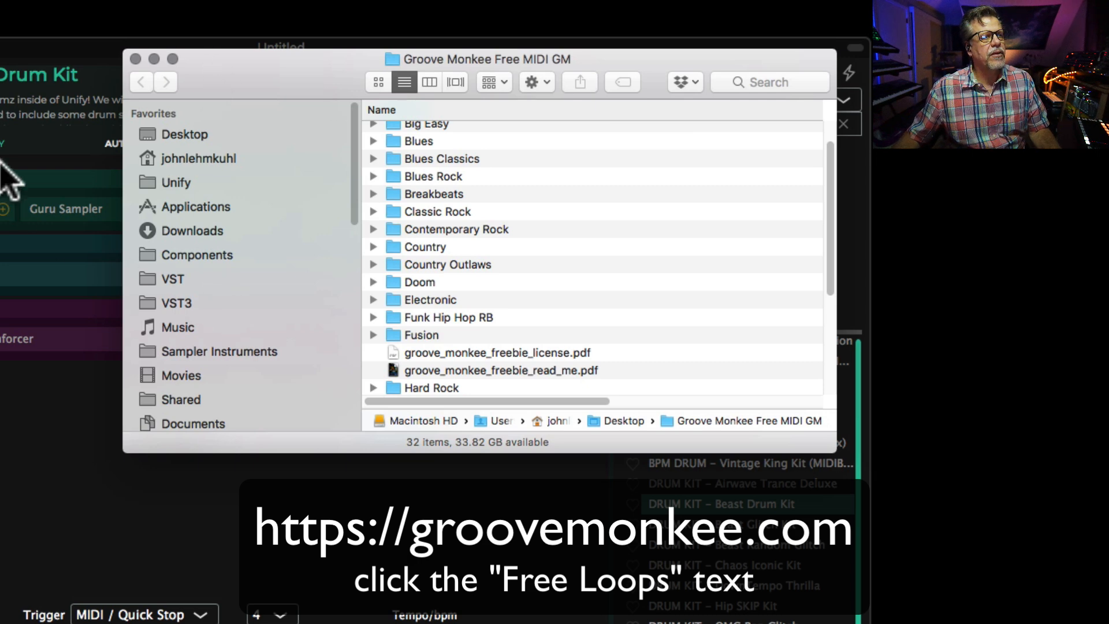
key("super+w")
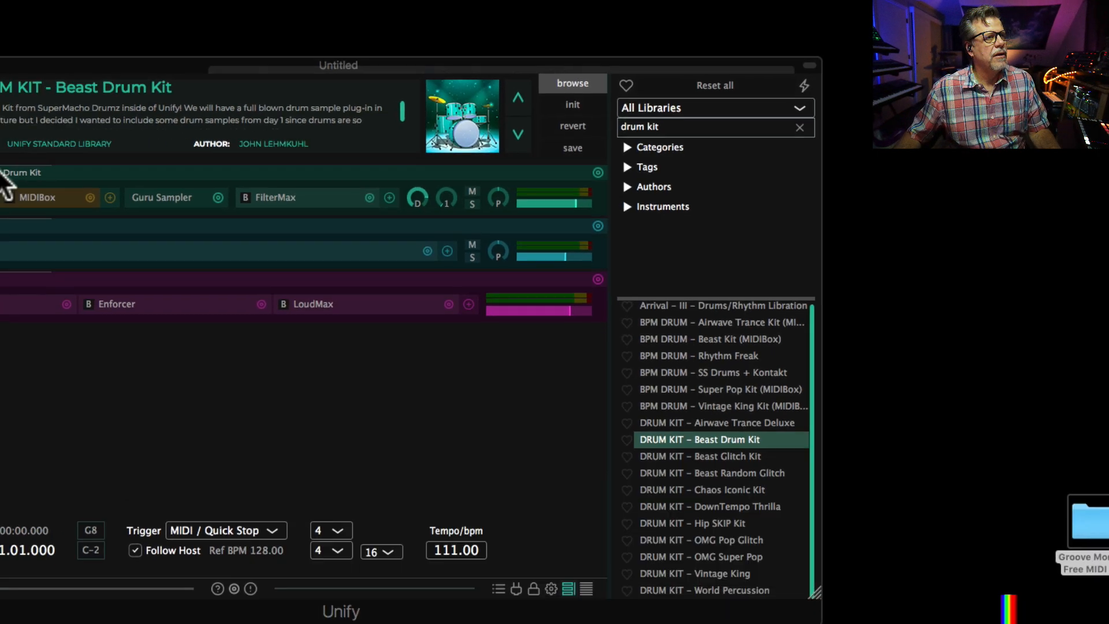
Step: Open the MIDIBox of the drum kit layer, set its library to [no library] and start choosing a MIDI file
left_click(172, 184)
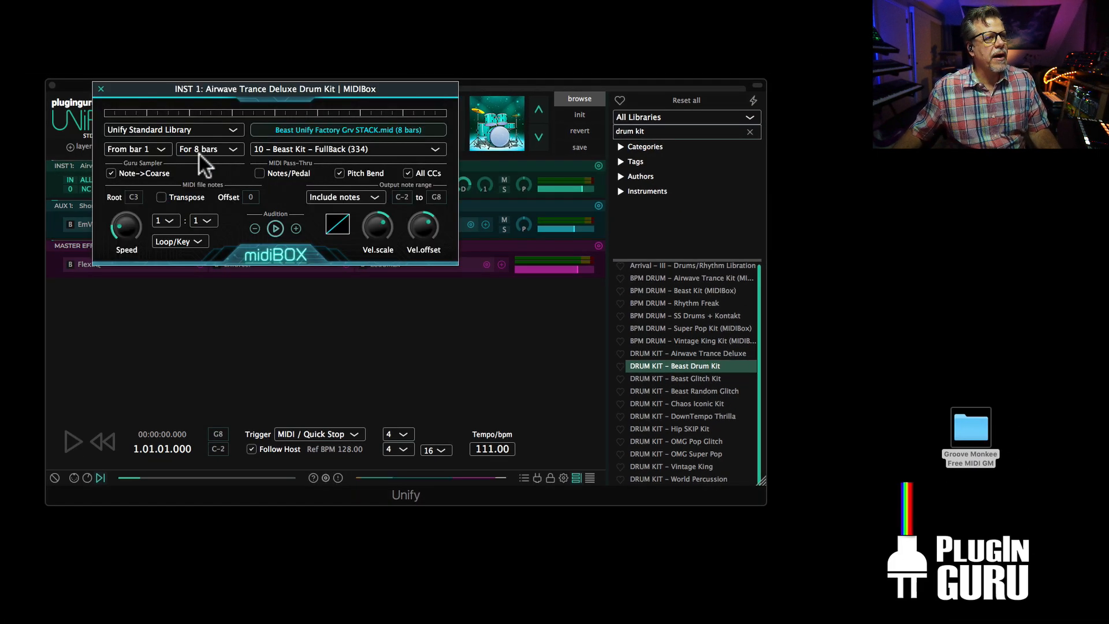
left_click(152, 129)
left_click(145, 143)
left_click(338, 130)
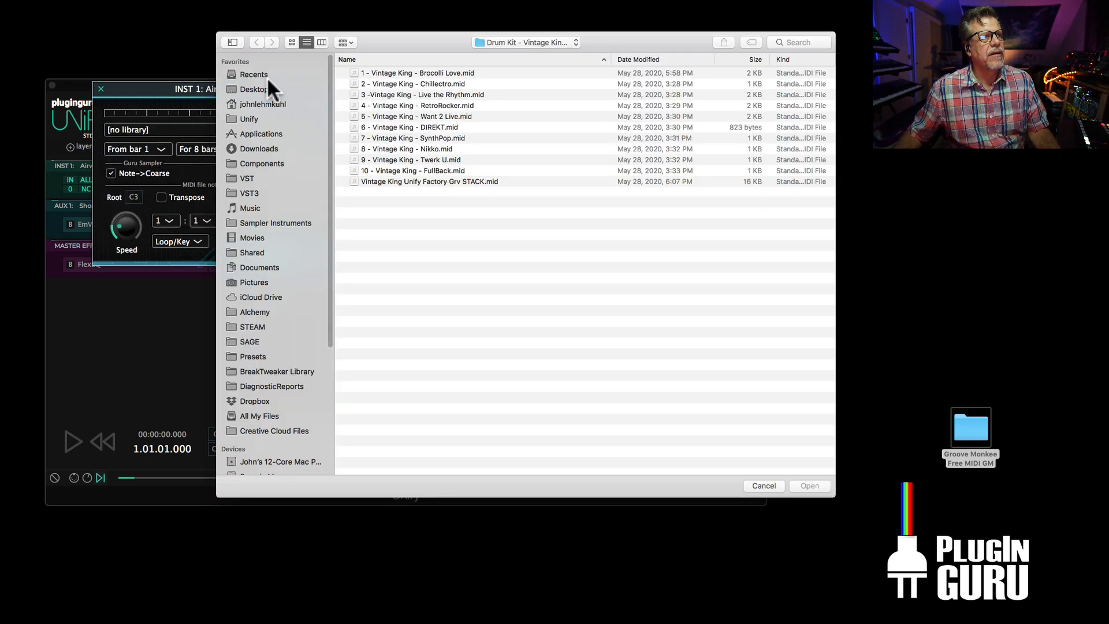
Step: Load 105 Verse 1.mid into the MIDIBox from the Song 01 105 BPM folder under Groove Monkee Free MIDI GM, Doom
left_click(527, 42)
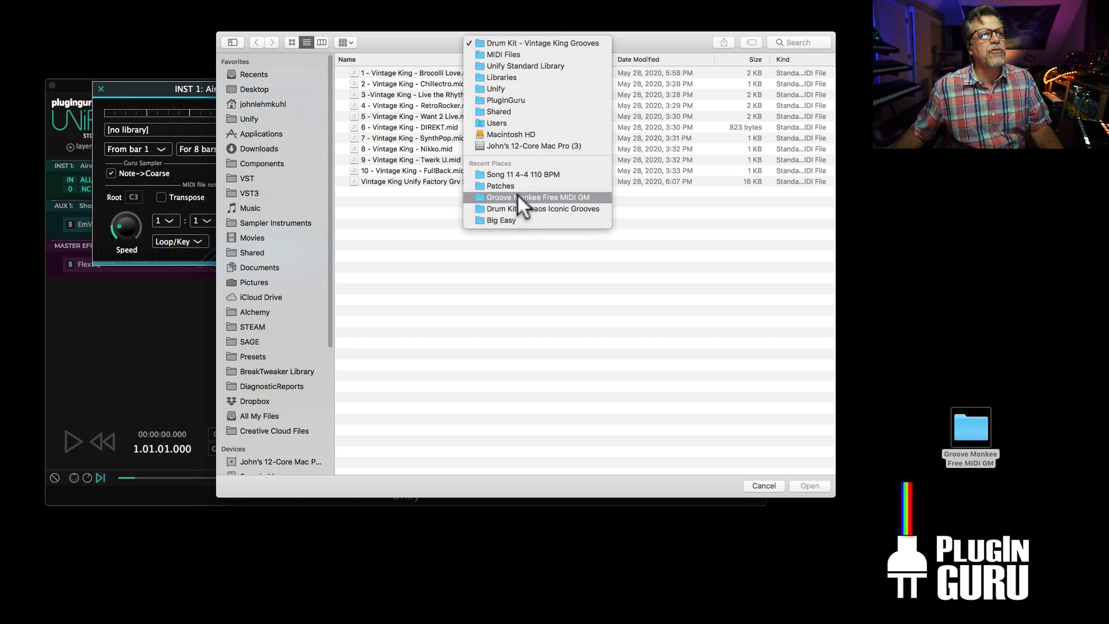
left_click(496, 197)
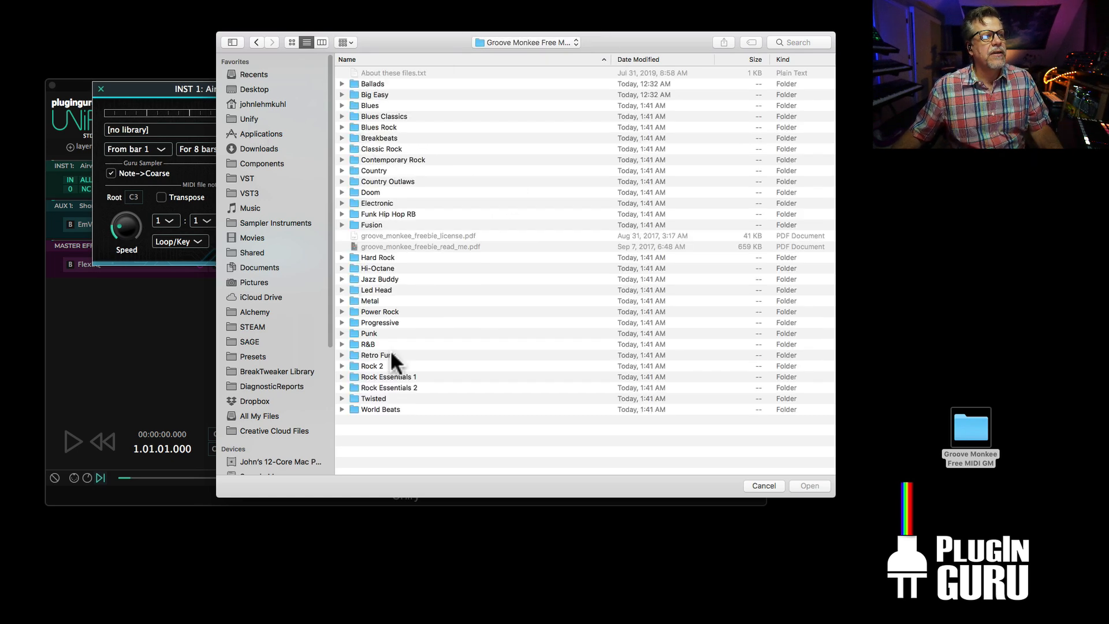
left_click(363, 195)
double_click(362, 195)
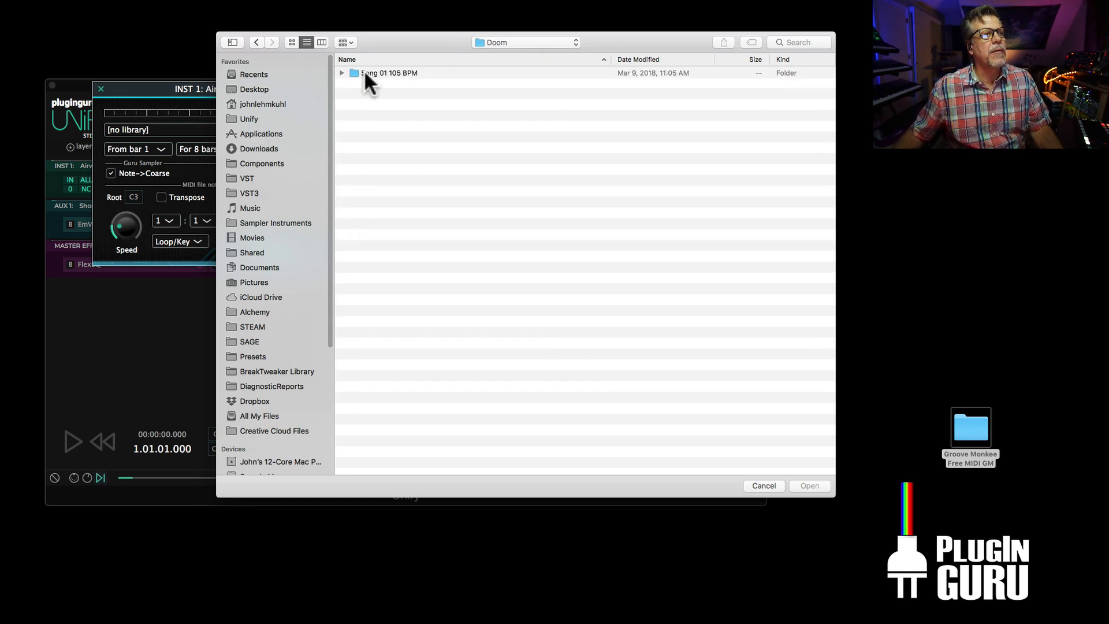
double_click(360, 74)
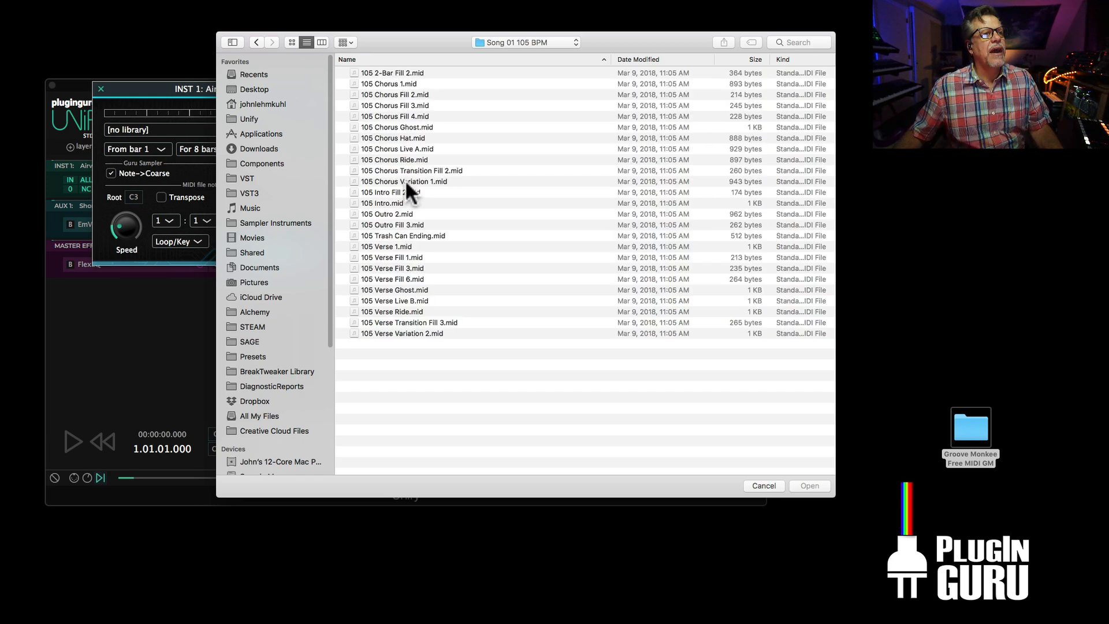
double_click(390, 247)
Step: Set the MIDIBox note offset to +12, auditioning the Verse 1 groove before and after, then close the MIDIBox and stop playback
key("space")
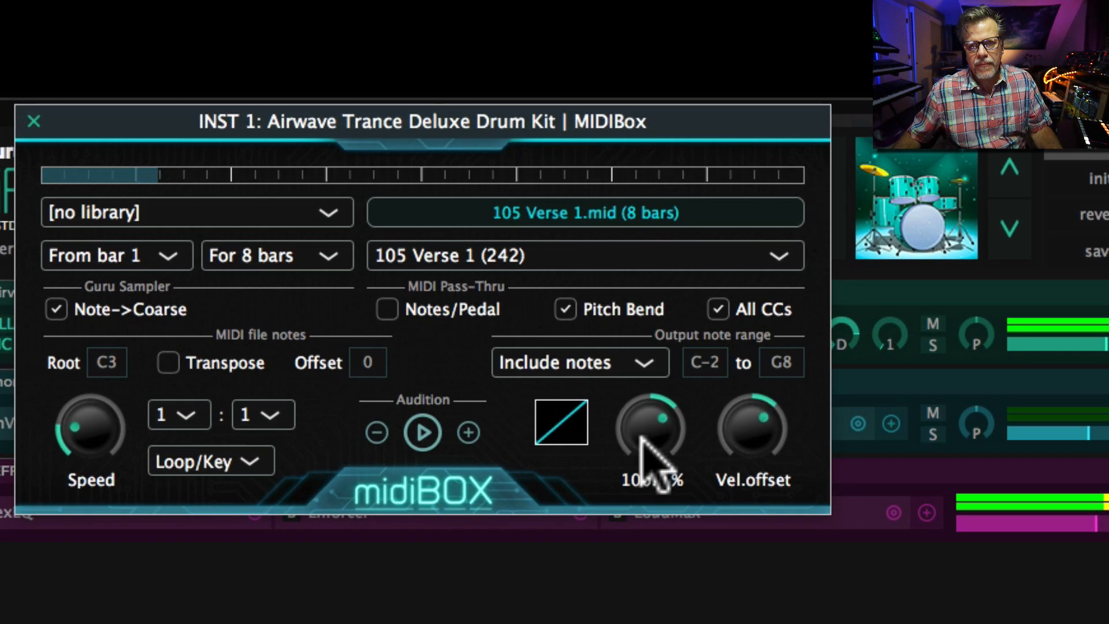
key("space")
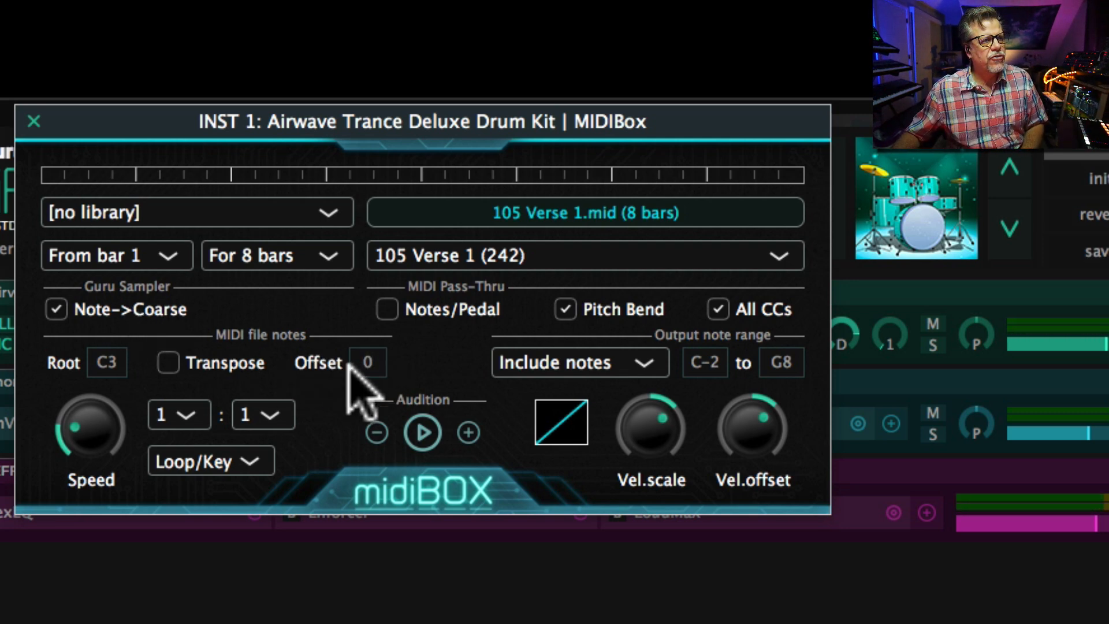
left_click_drag(374, 371, 390, 209)
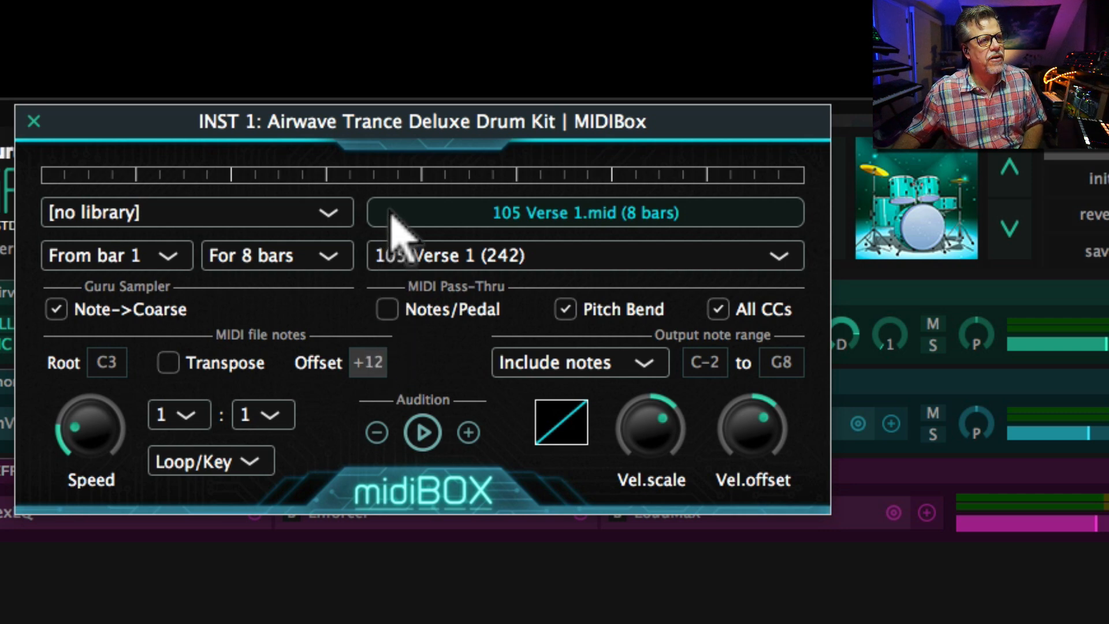
left_click(422, 432)
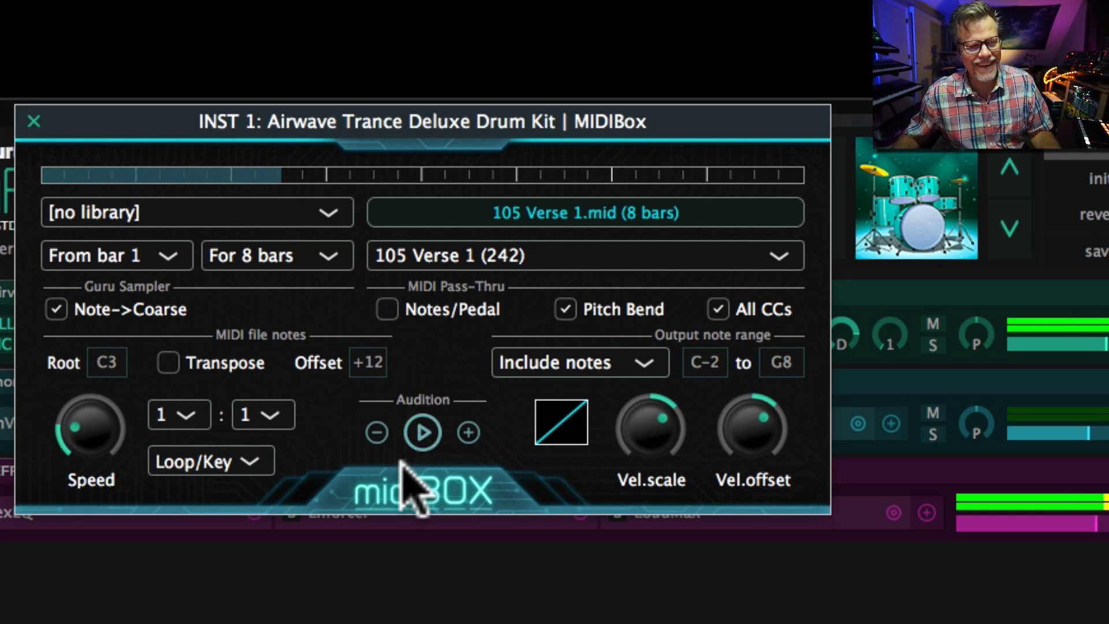
left_click(35, 121)
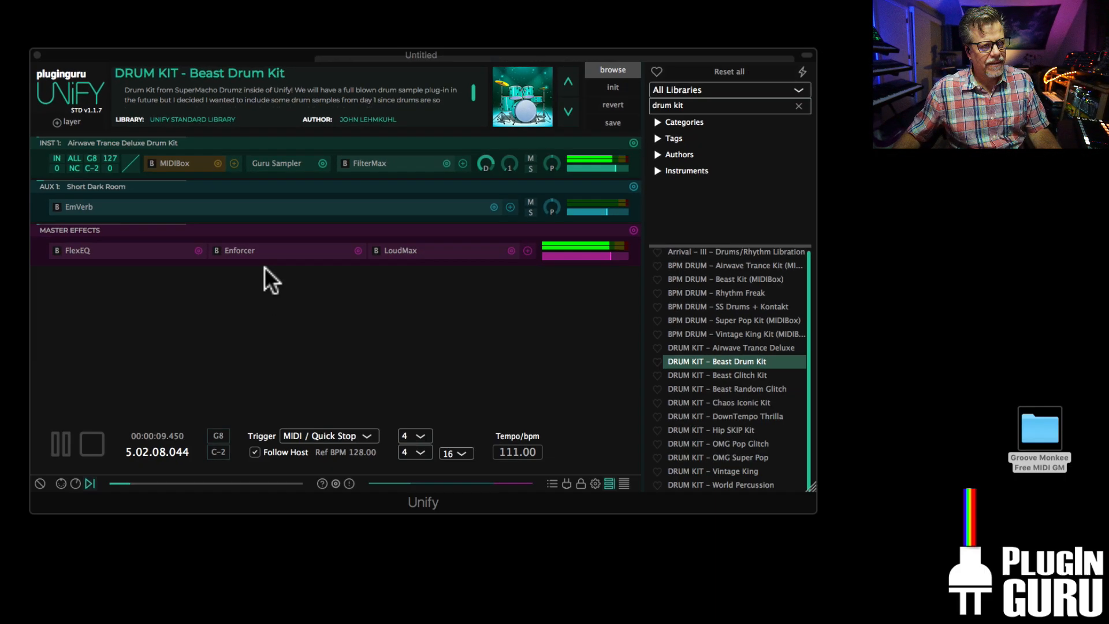
key("space")
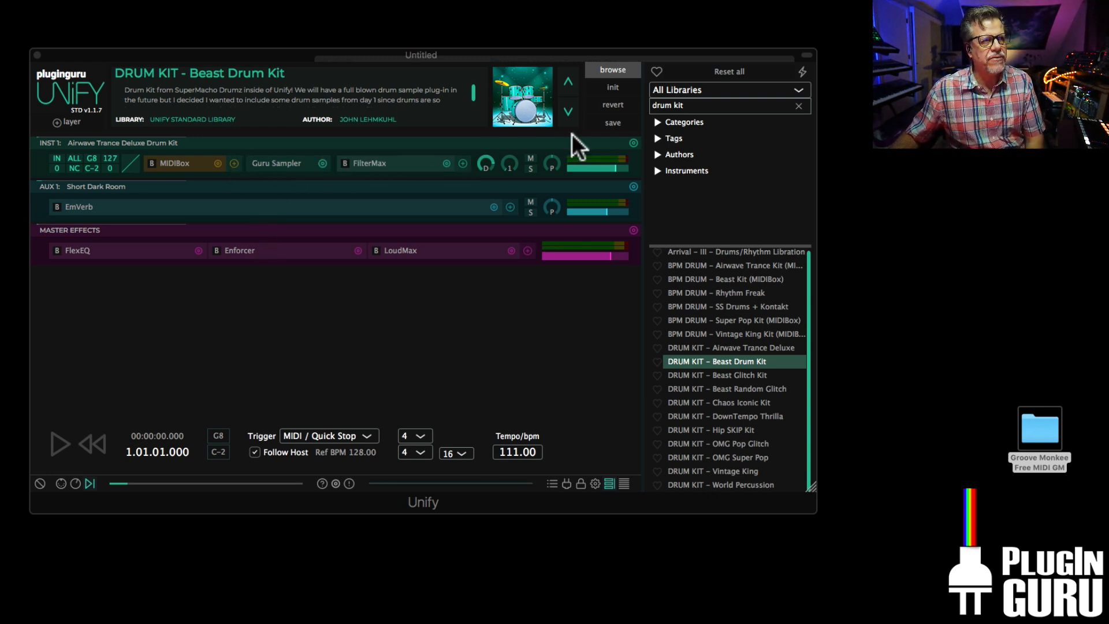
Step: Duplicate the Airwave Trance Deluxe Drum Kit layer, mute the original and swap the copy's Guru Sampler for Kontakt
left_click(633, 143)
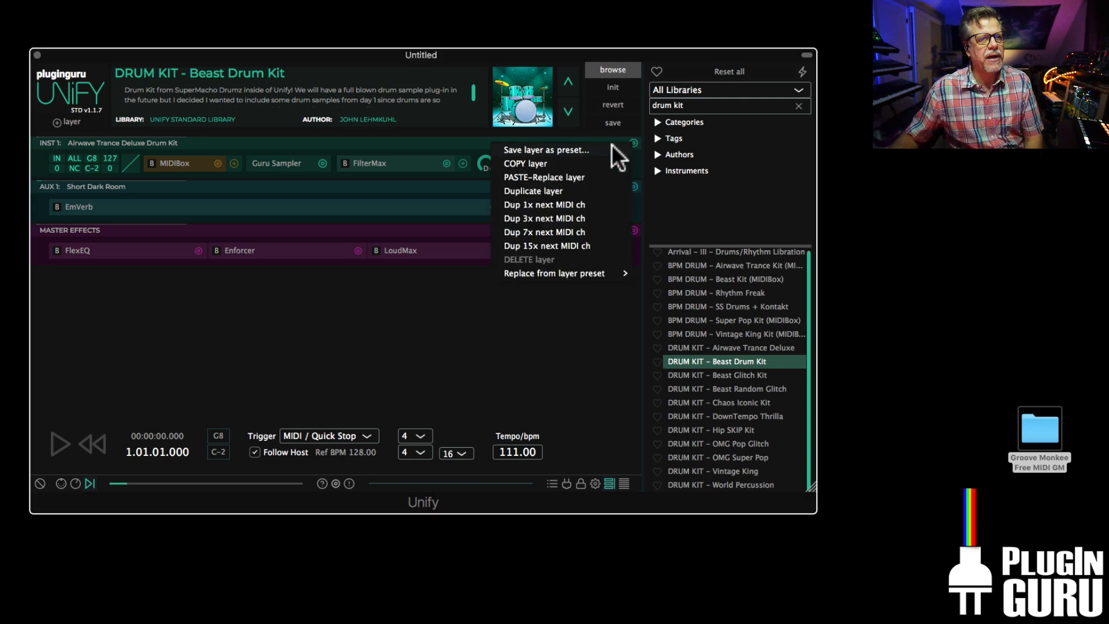
left_click(544, 191)
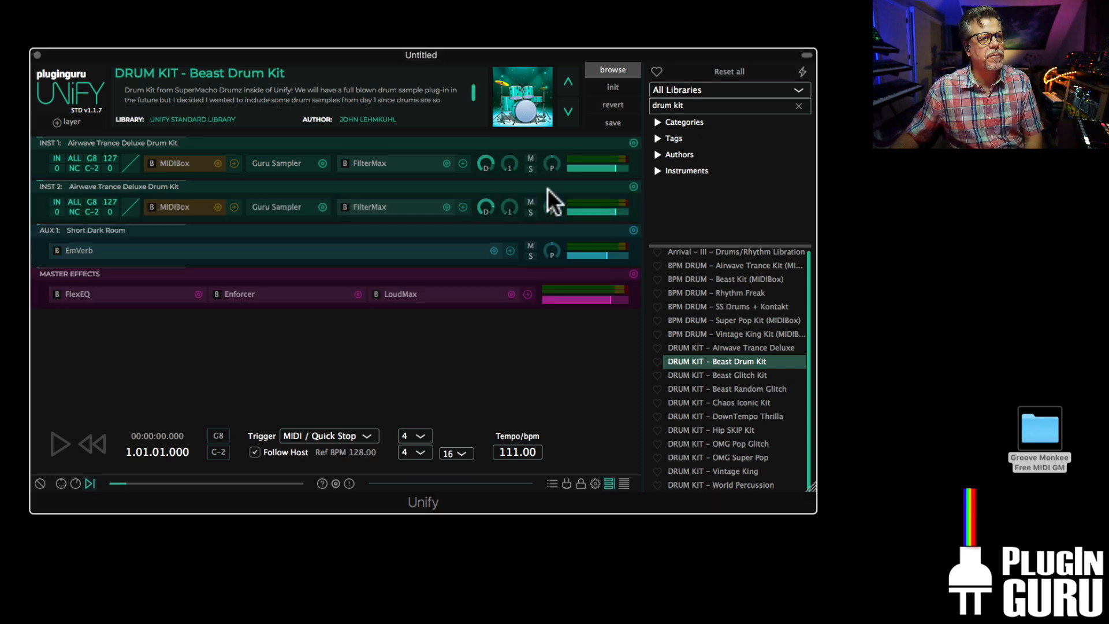
left_click(324, 206)
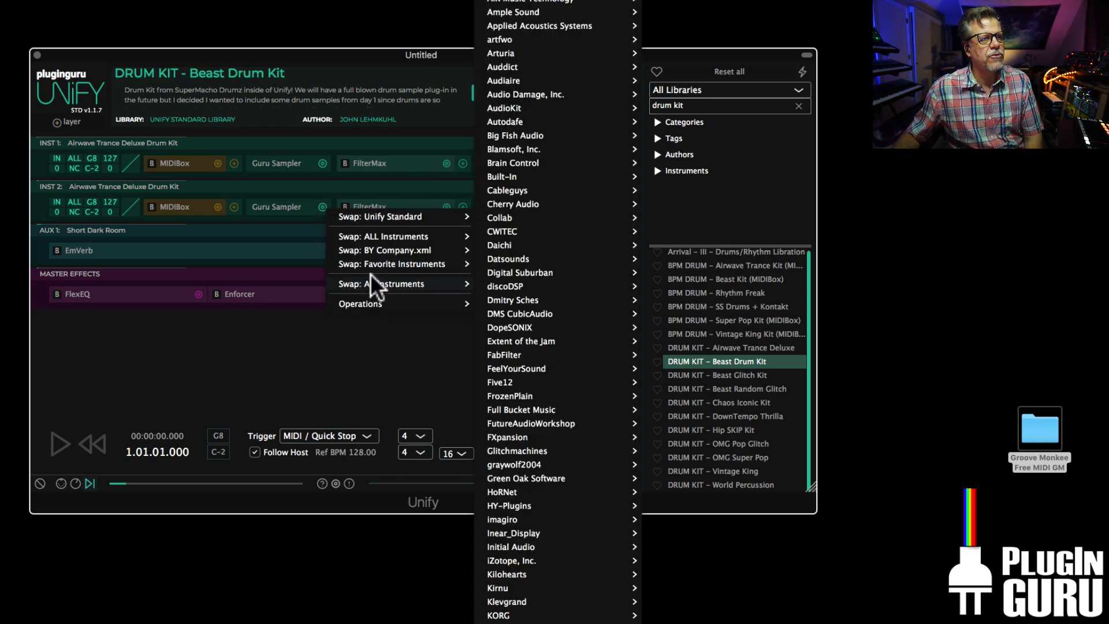
mouse_move(370, 262)
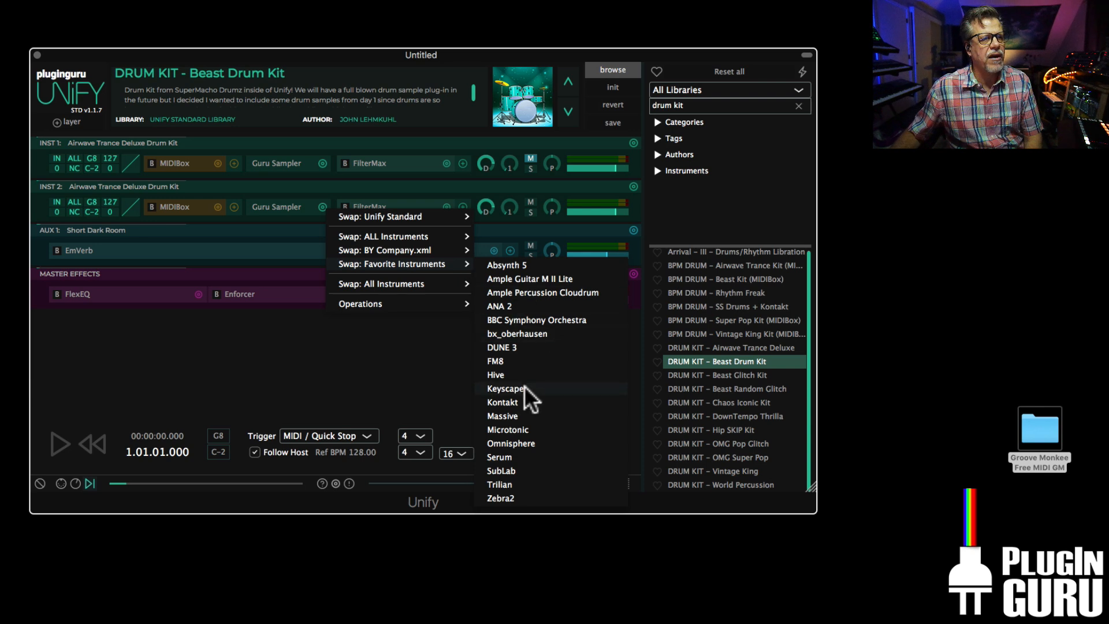
left_click(528, 401)
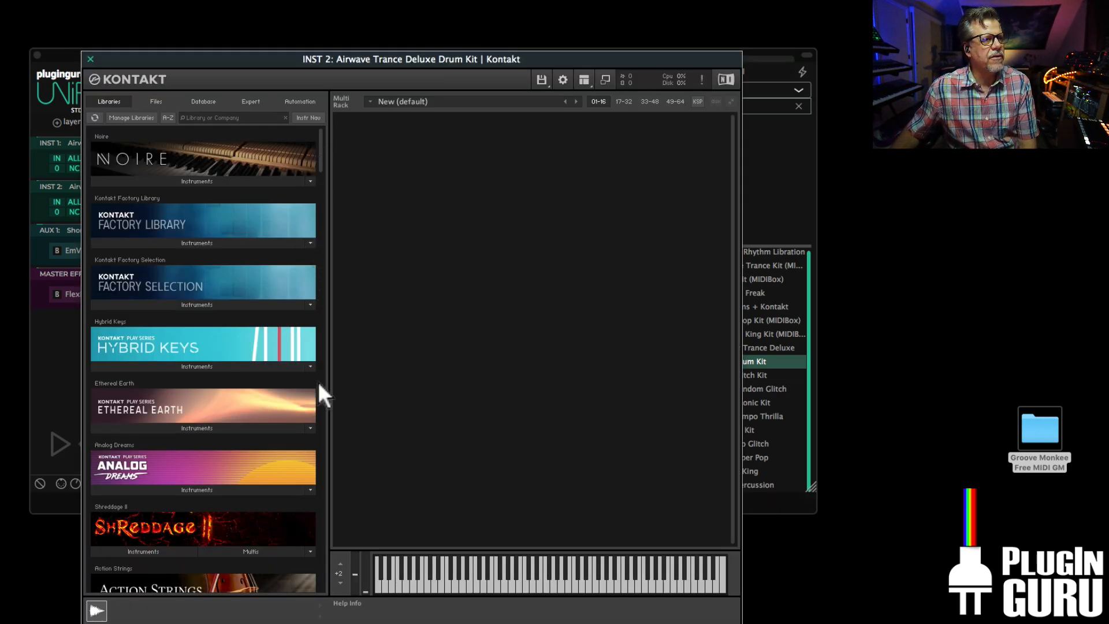
Step: Load AR70s Tight Kit Full.nki from the Abbey Road 70s Drummer library into Kontakt
left_click_drag(321, 400, 326, 422)
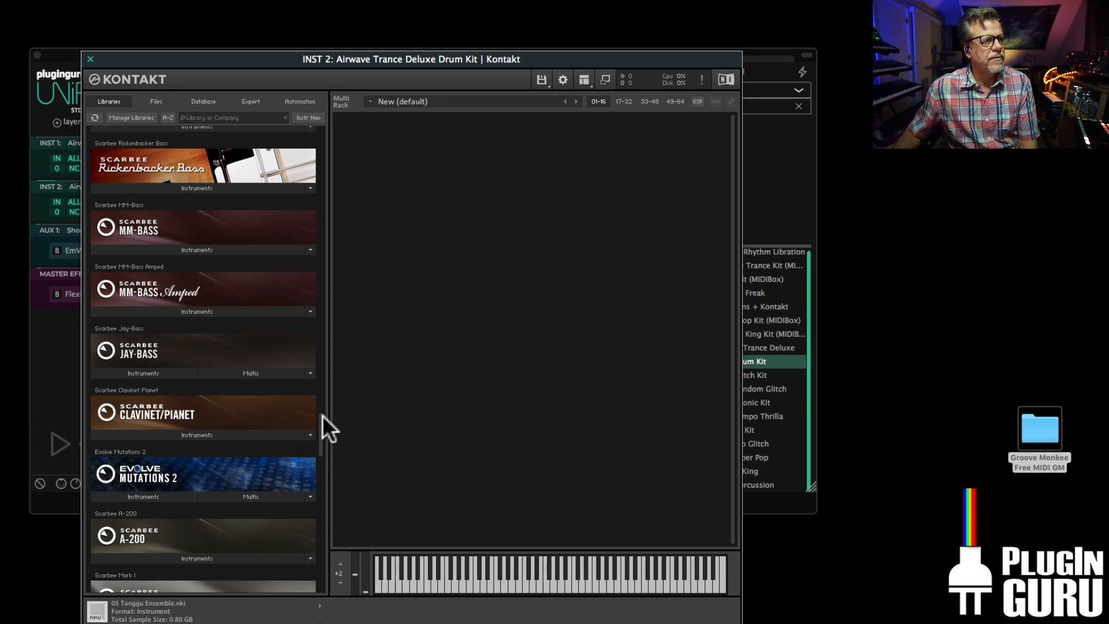
scroll(246, 452, "down", 15)
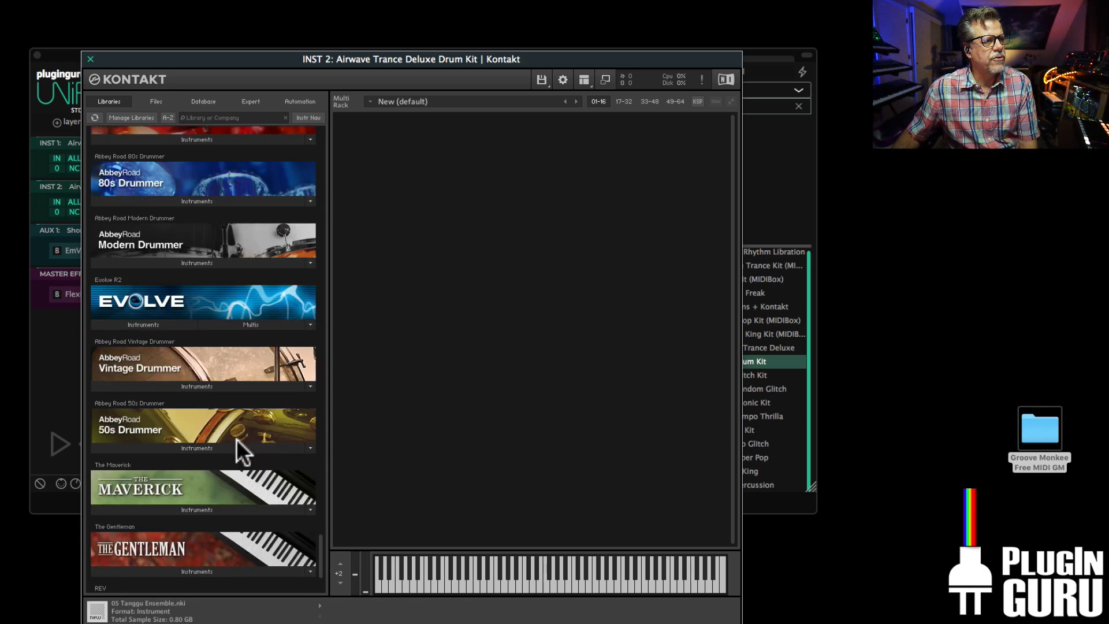
scroll(236, 439, "up", 12)
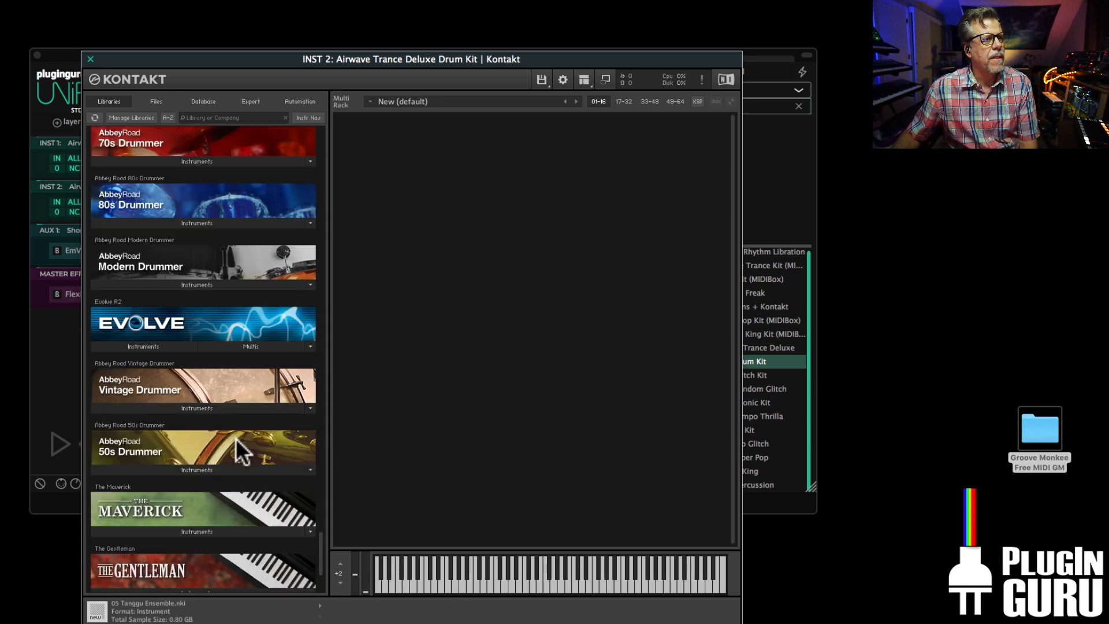
scroll(241, 453, "down", 5)
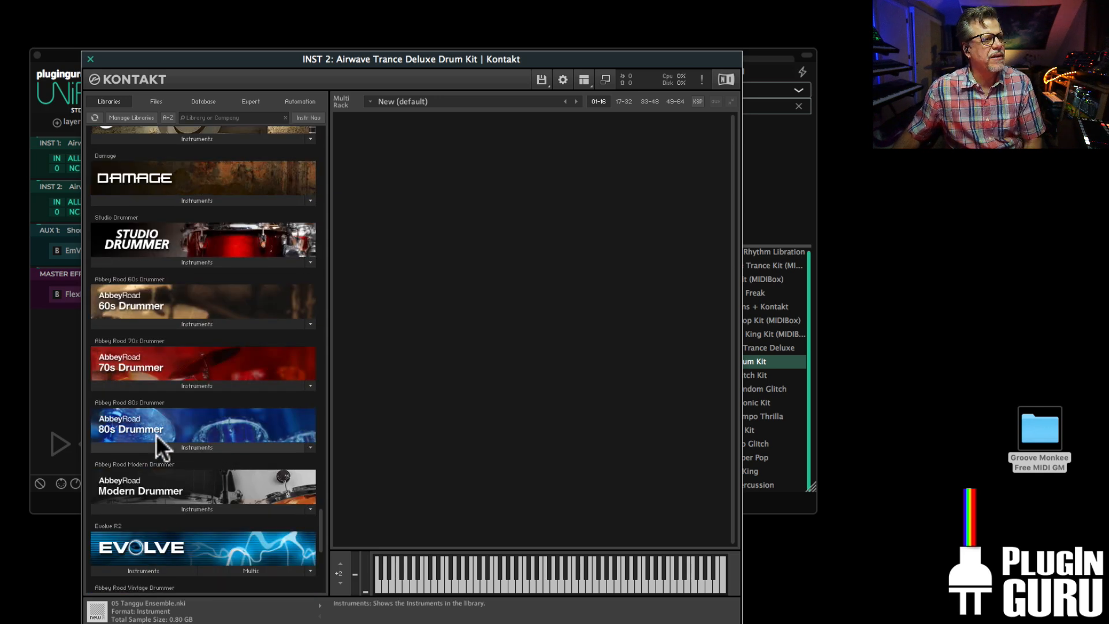
left_click(179, 386)
left_click(182, 387)
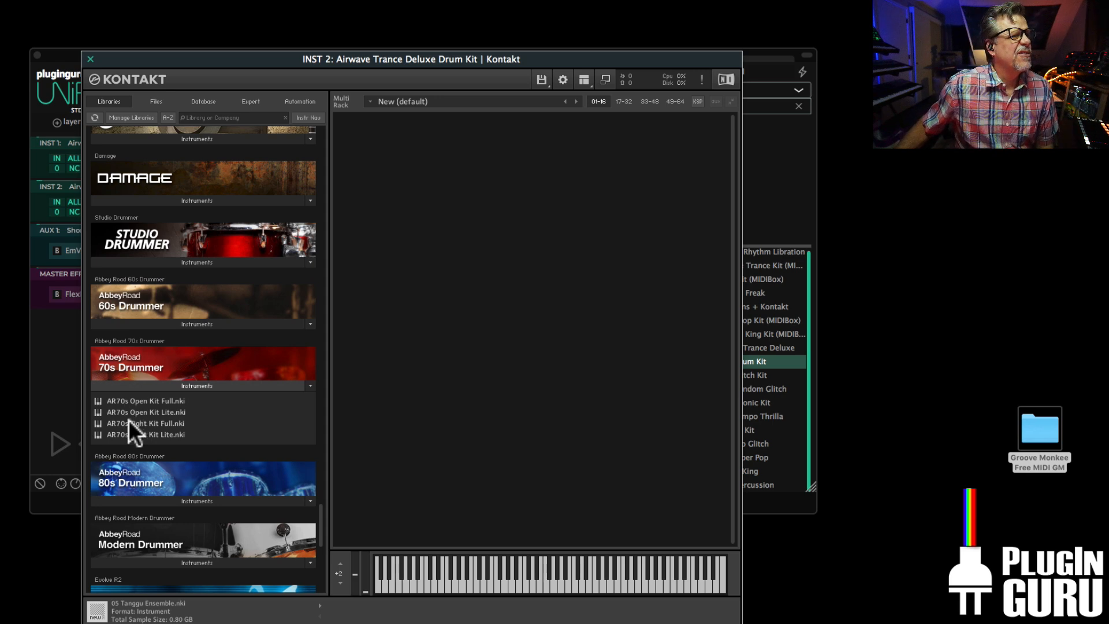
double_click(113, 423)
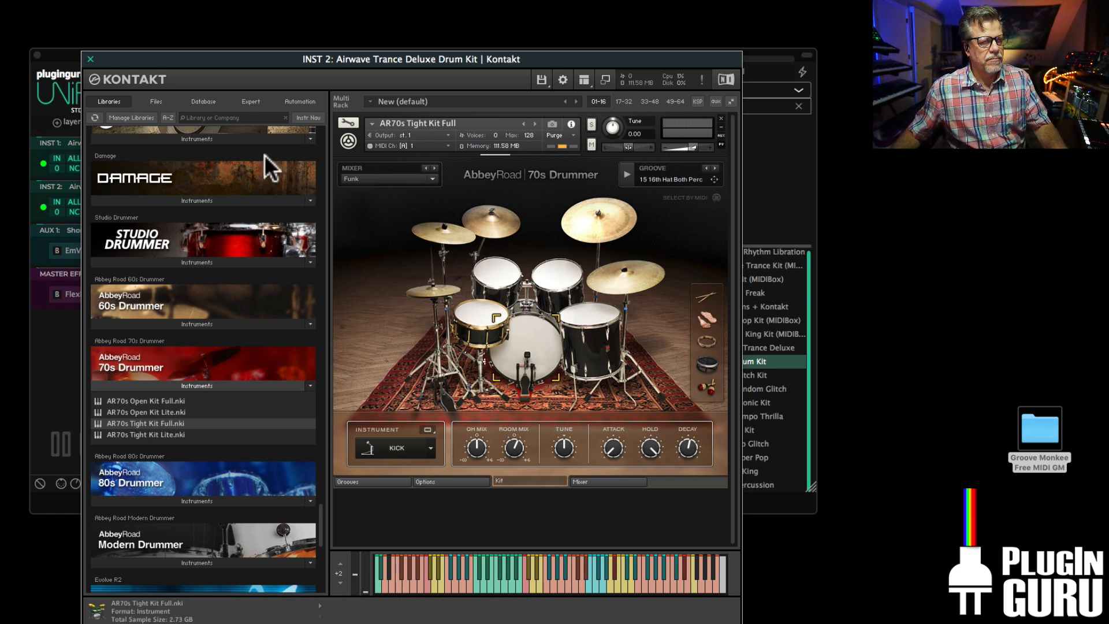
Step: Set the MIDI channel of AR70s Tight Kit Full to omni and close the Kontakt window
left_click_drag(223, 60, 295, 206)
left_click_drag(305, 161, 259, 46)
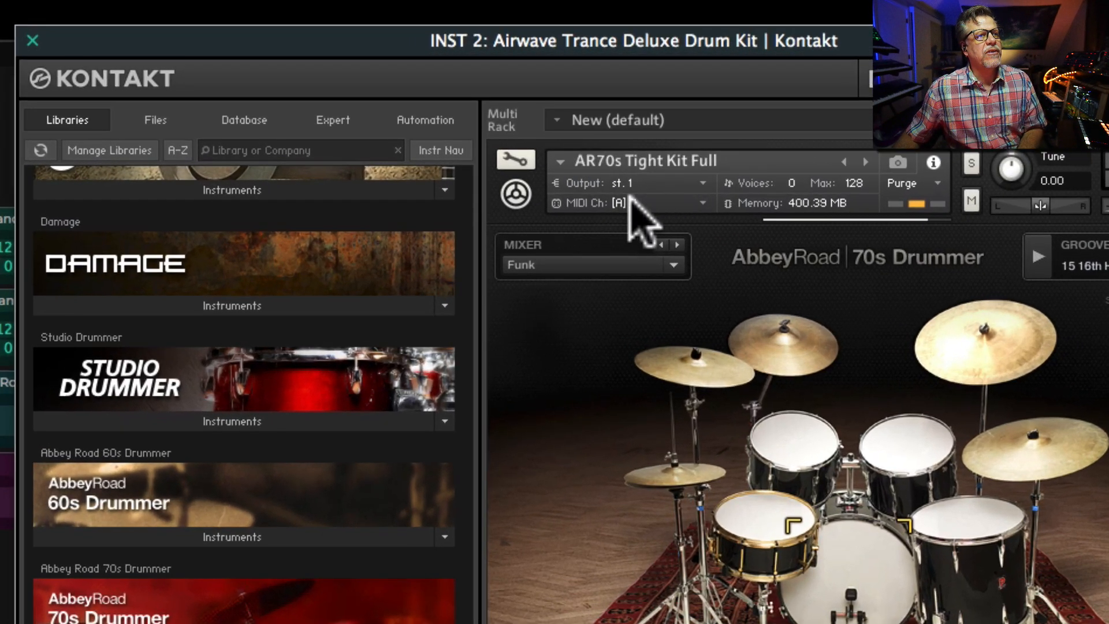
left_click(442, 134)
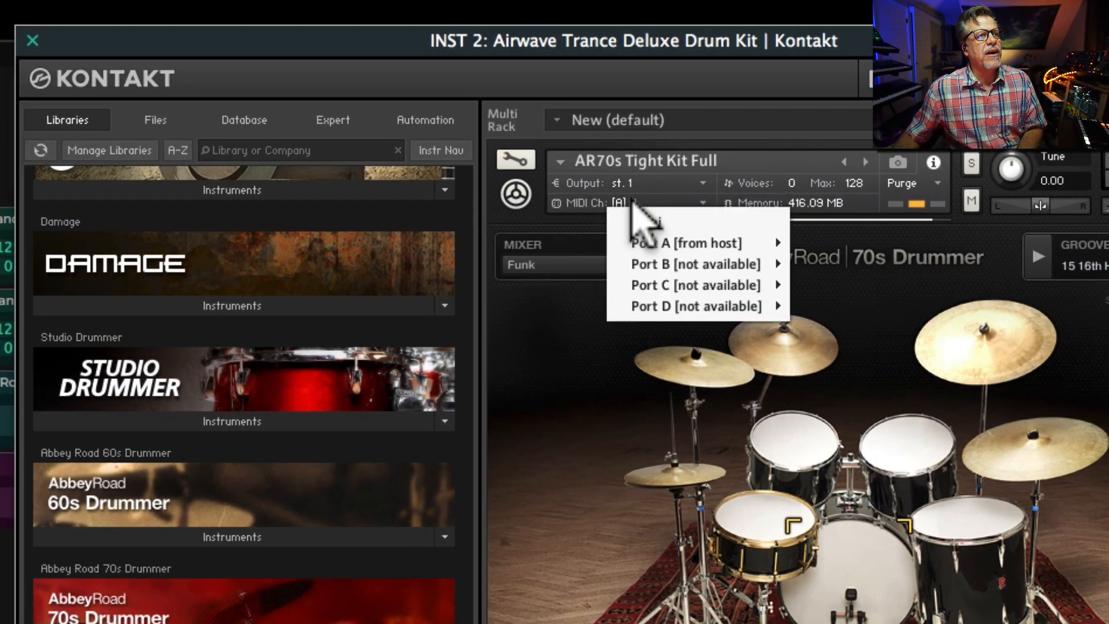
left_click(656, 221)
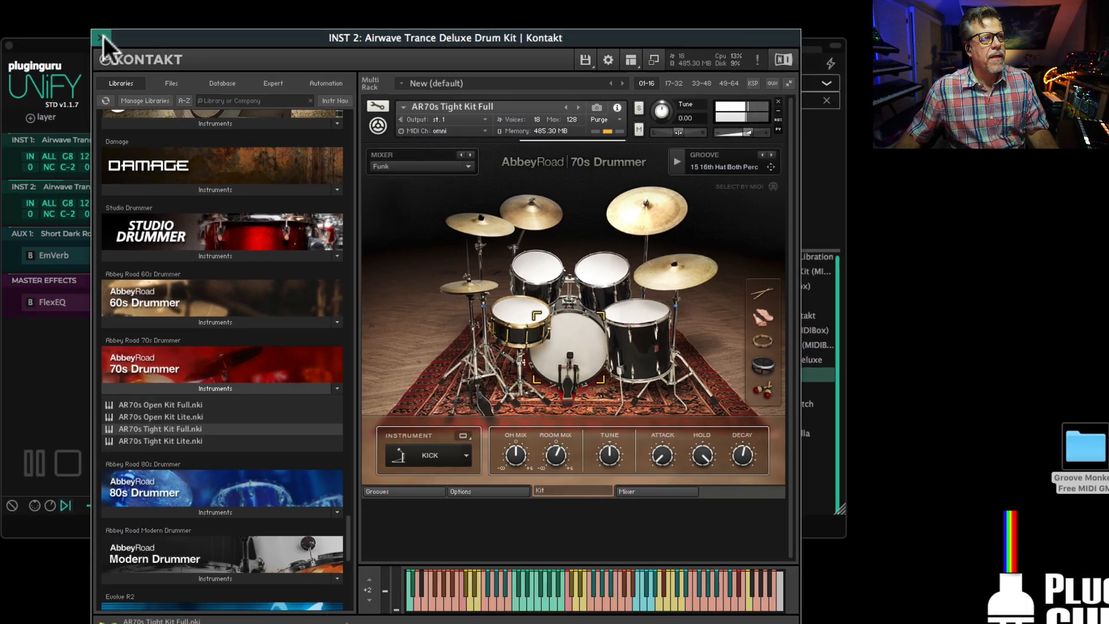
left_click(102, 37)
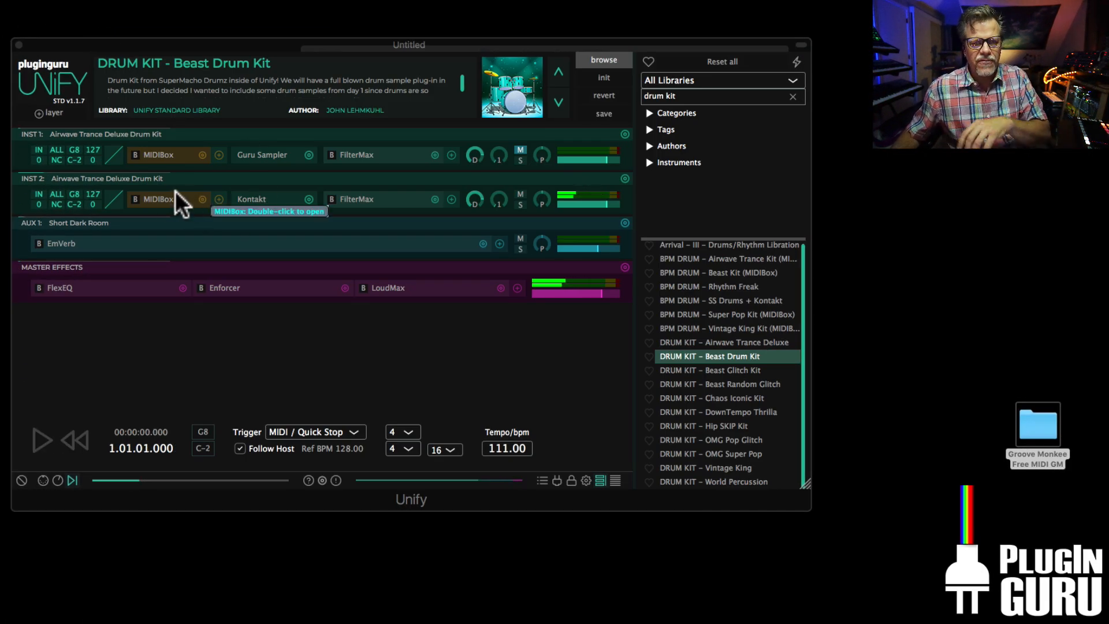
Step: Set the note offset of the Kontakt layer's MIDIBox to 0, start playback and close the MIDIBox
double_click(157, 200)
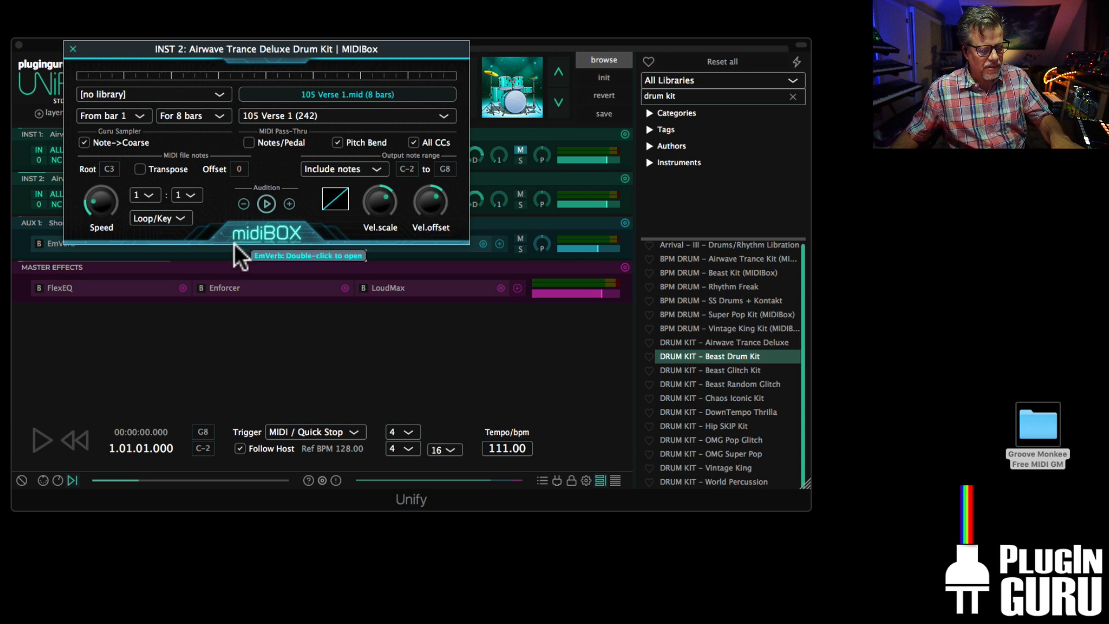
key("space")
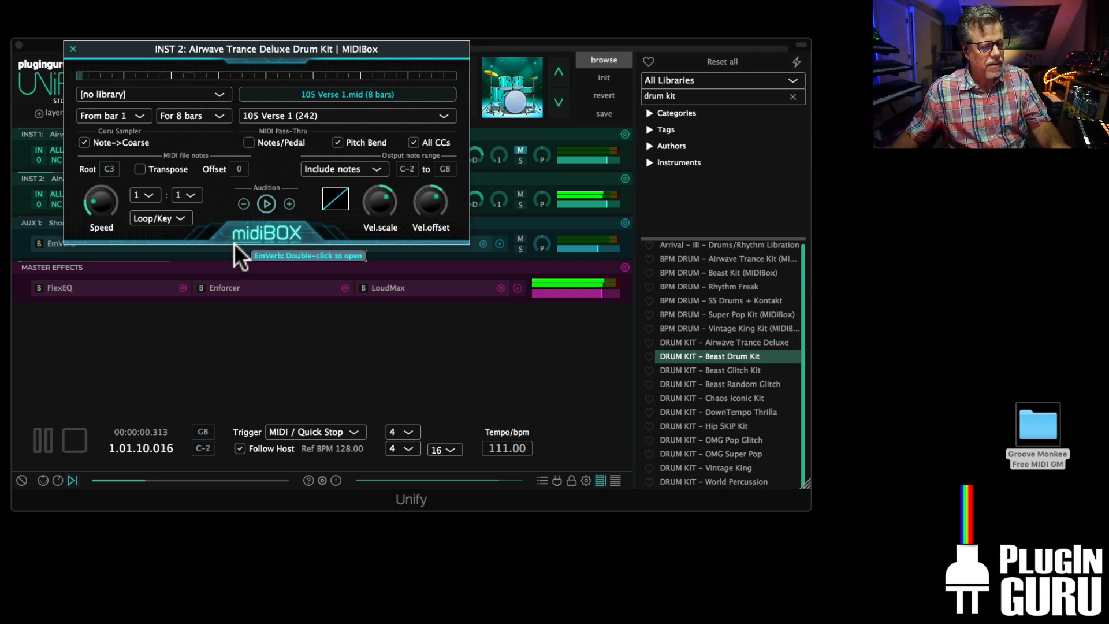
left_click(73, 44)
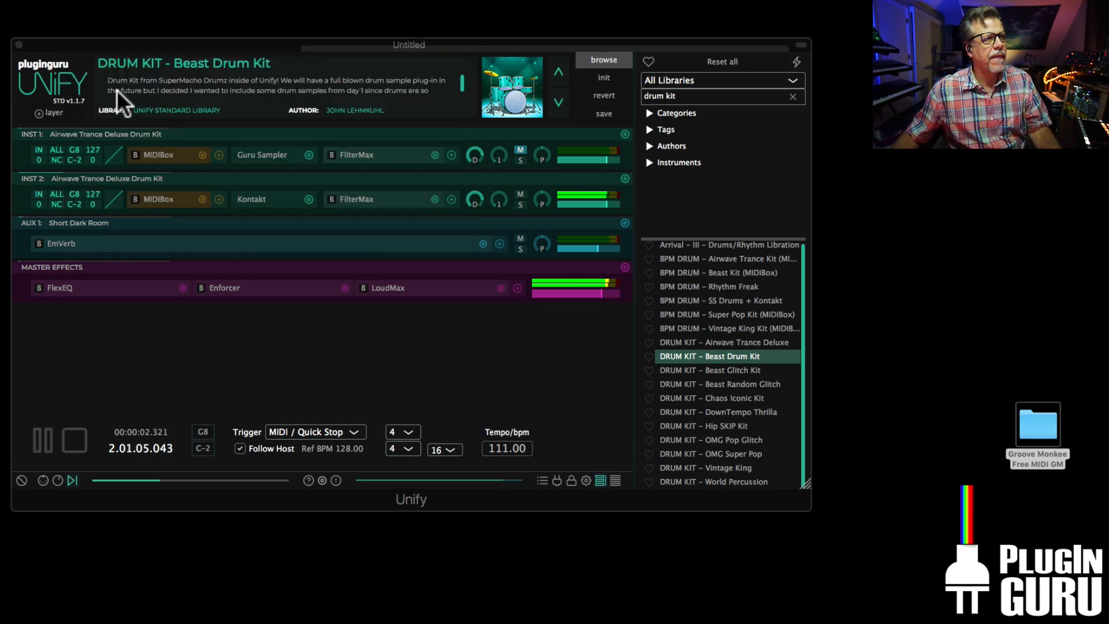
Step: Unmute the Guru Sampler layer, lower its level to -4.50 dB and stop playback
left_click(521, 149)
left_click_drag(605, 156, 602, 158)
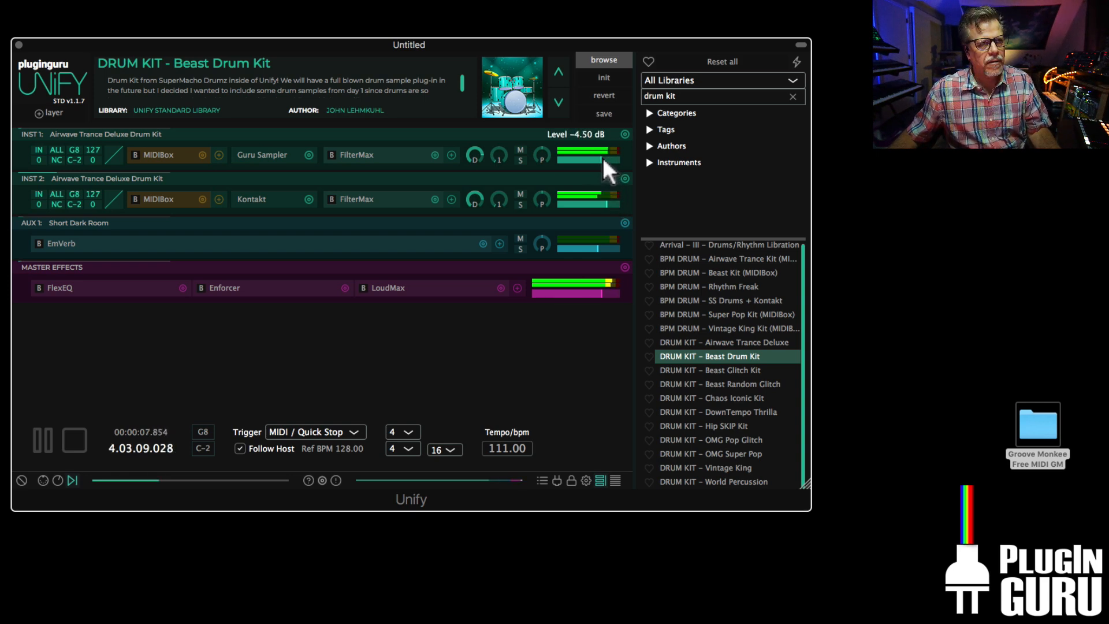
key("space")
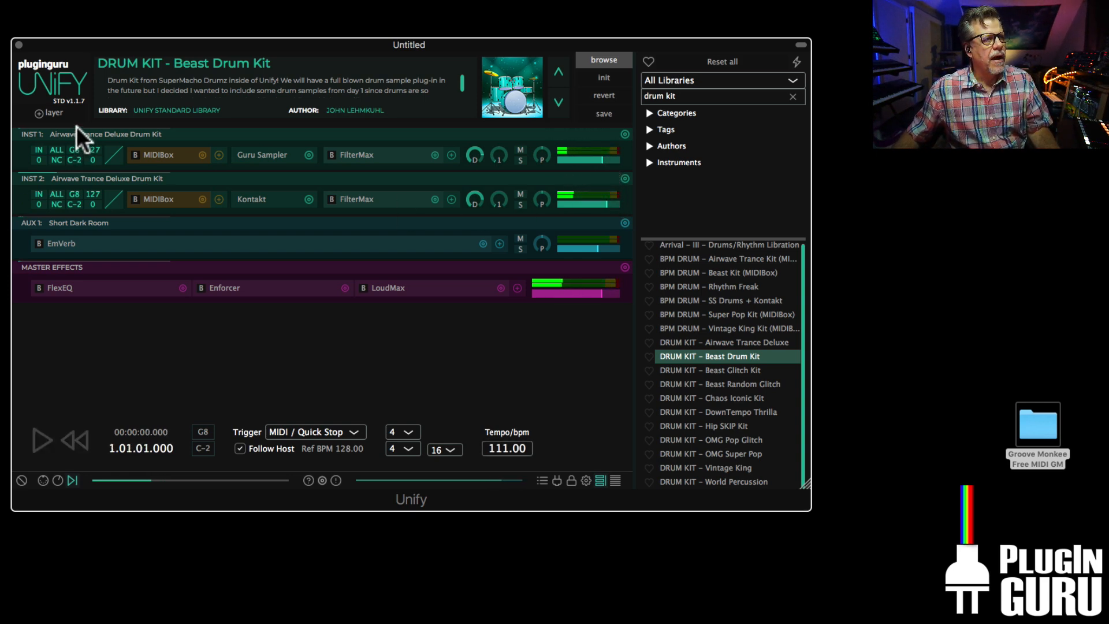
Step: Duplicate the Kontakt drum kit layer to make a third instrument layer
left_click(64, 113)
left_click(50, 232)
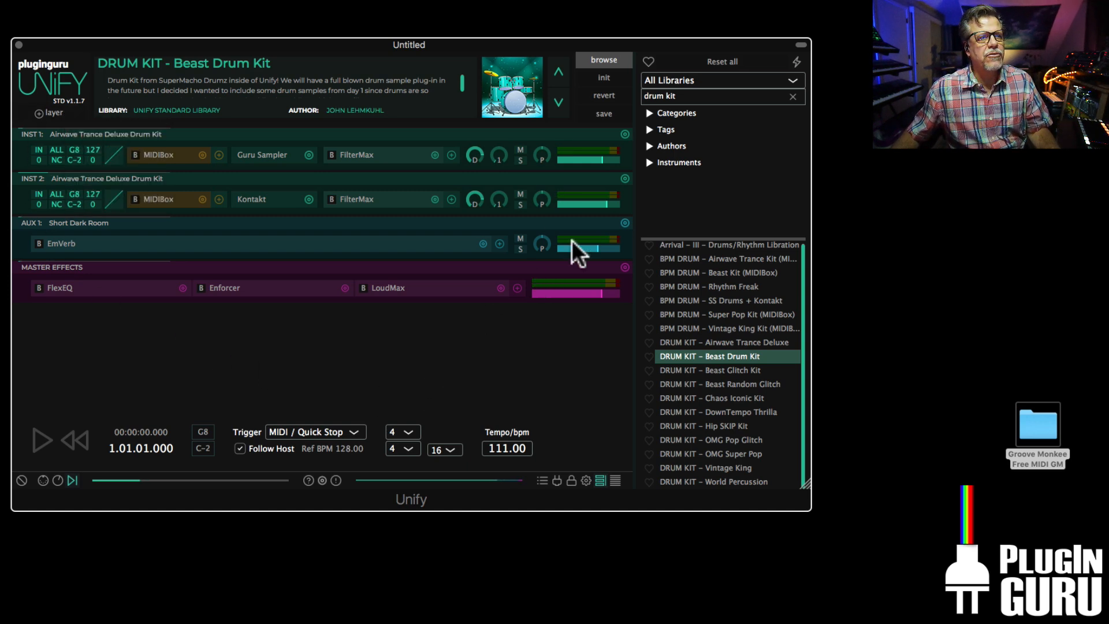
left_click(625, 179)
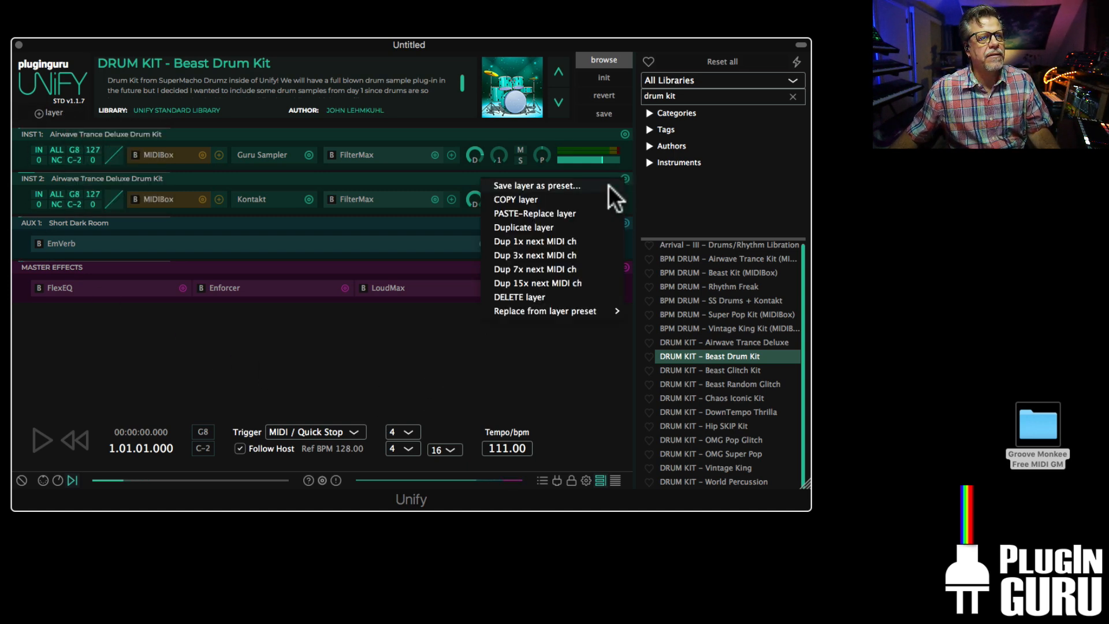
left_click(539, 225)
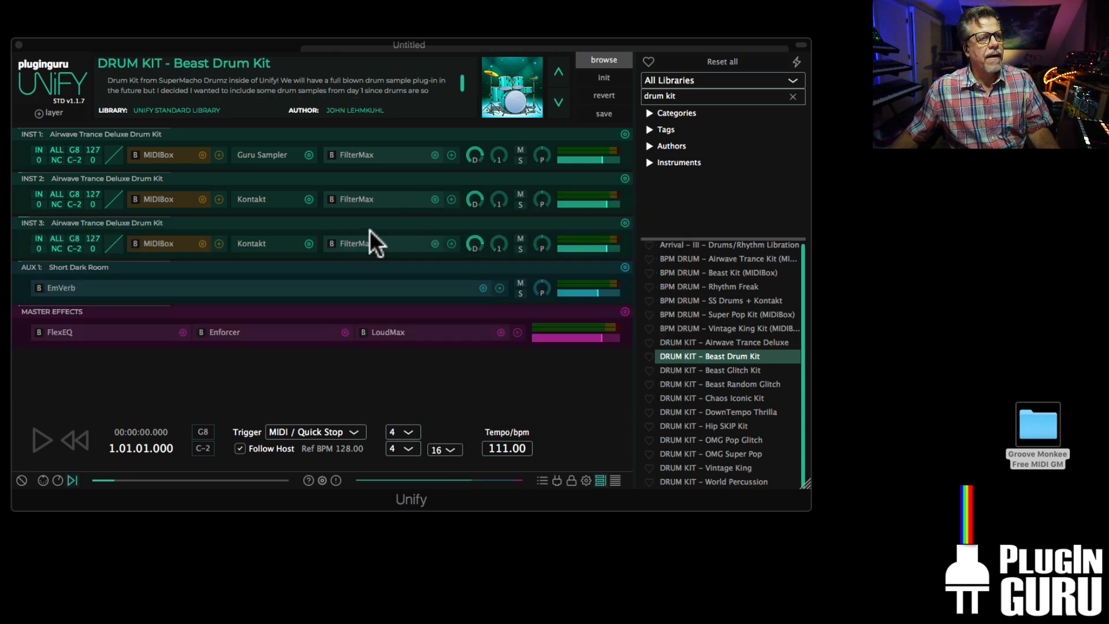
Step: Swap Kontakt in the third instrument layer for SSDSampler5 from the Steven Slate instruments
left_click(307, 239)
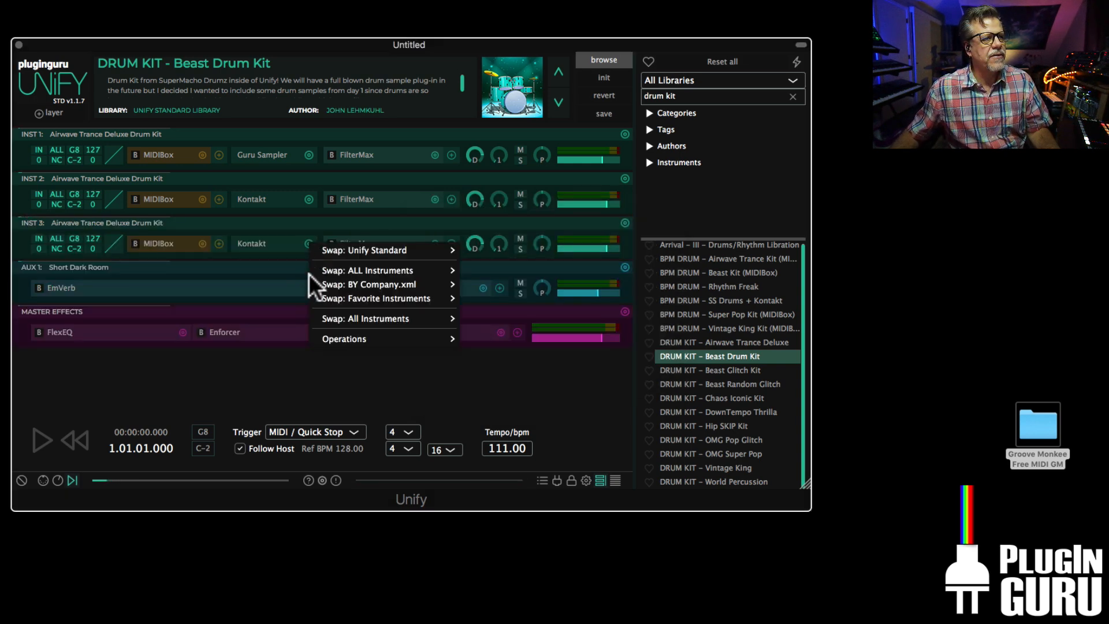
mouse_move(353, 317)
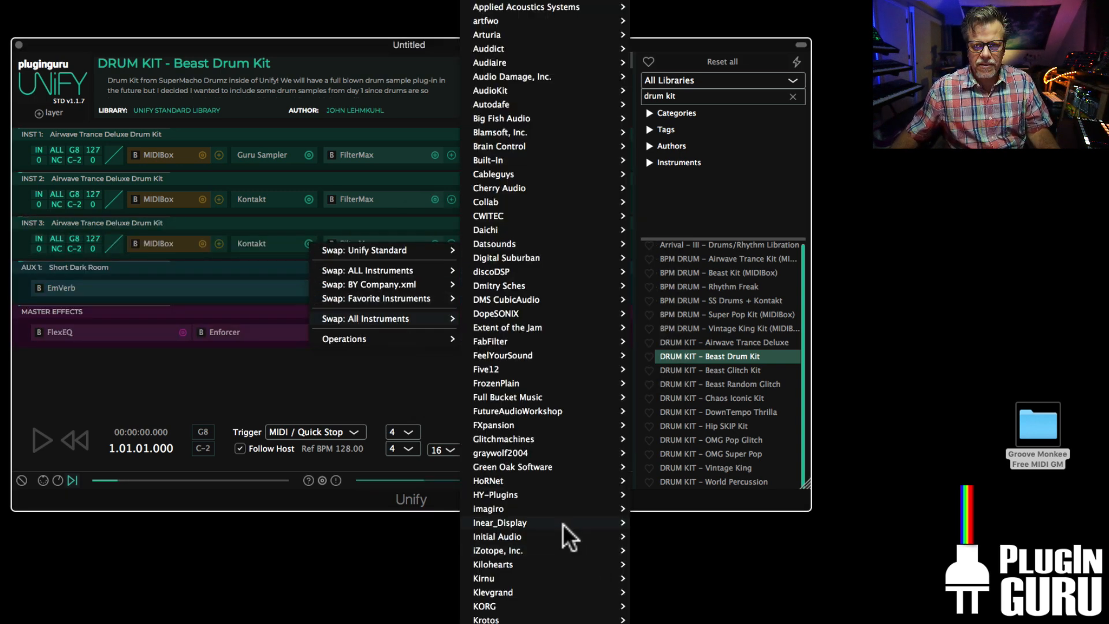
scroll(562, 526, "down", 10)
scroll(556, 532, "down", 4)
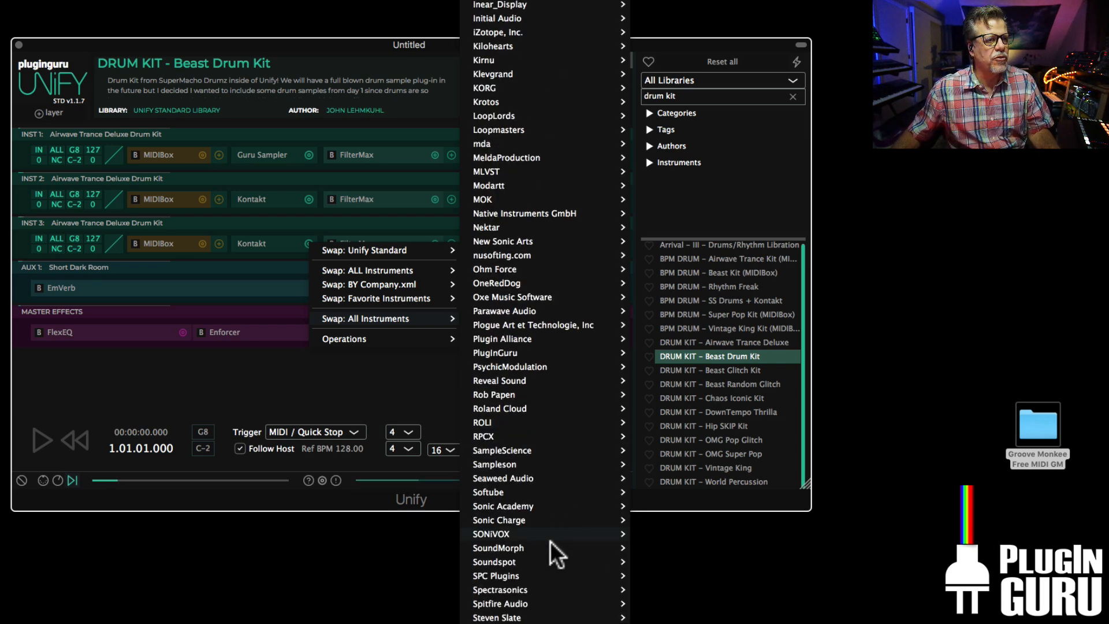
scroll(543, 600, "down", 4)
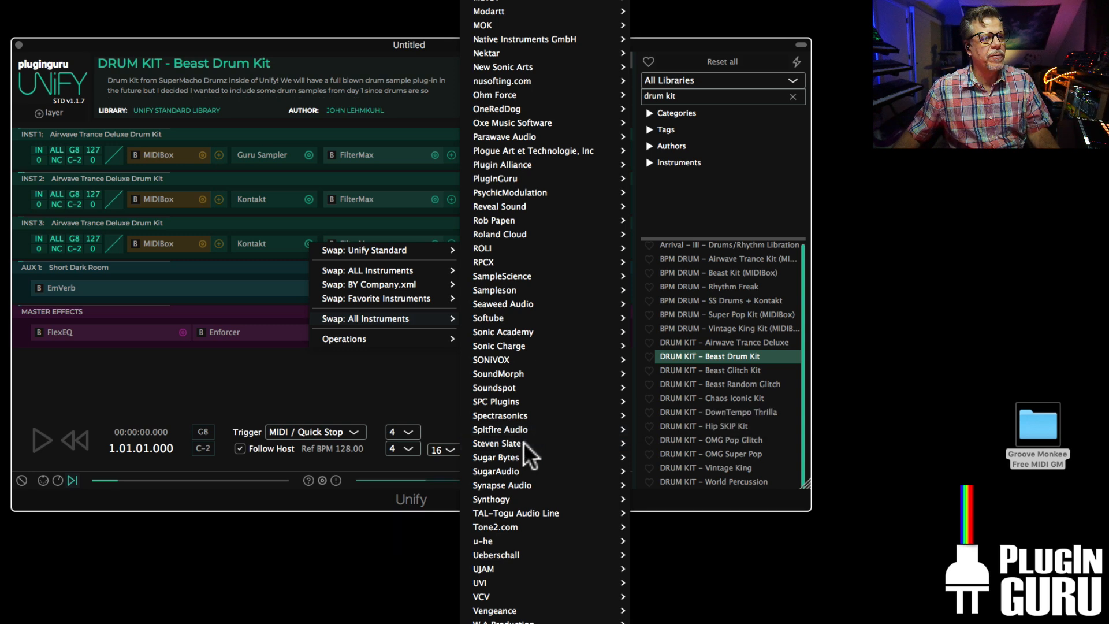
mouse_move(532, 413)
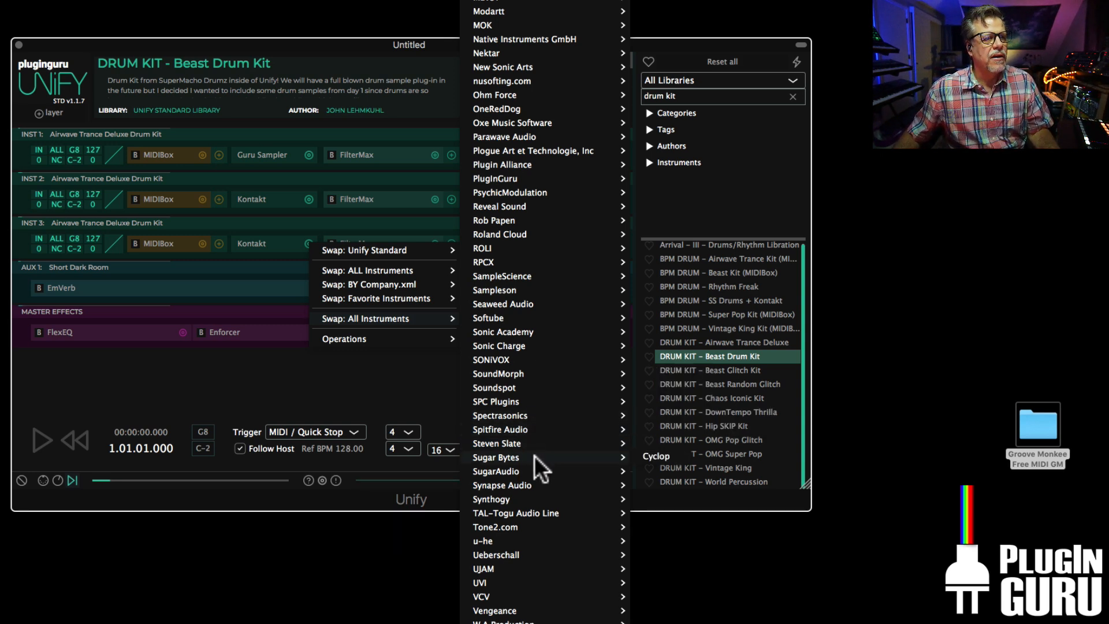
mouse_move(577, 443)
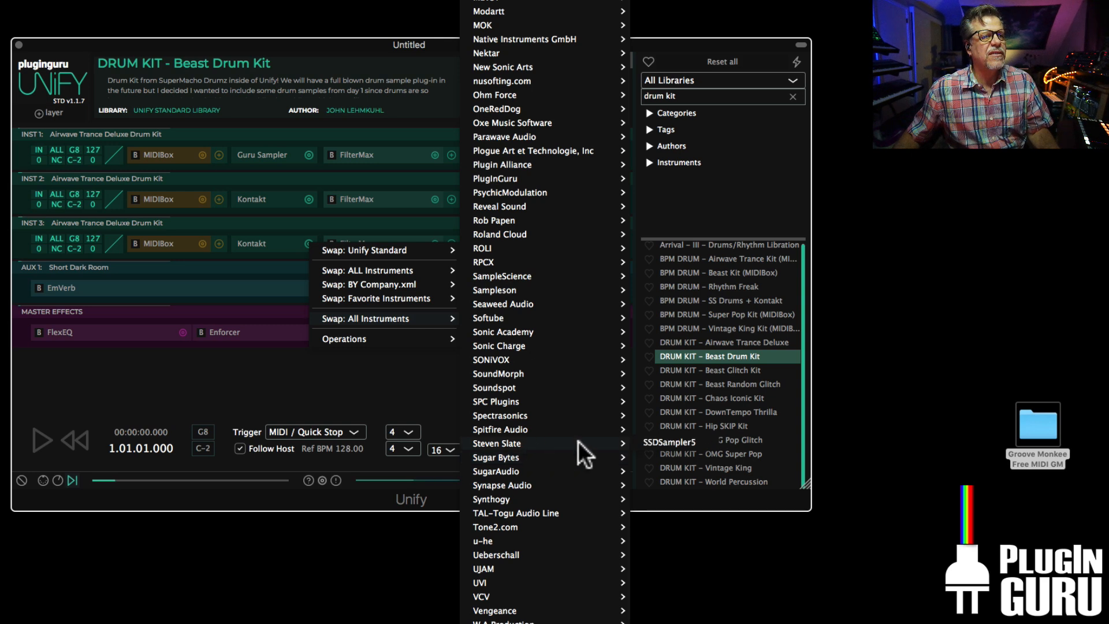
left_click(665, 442)
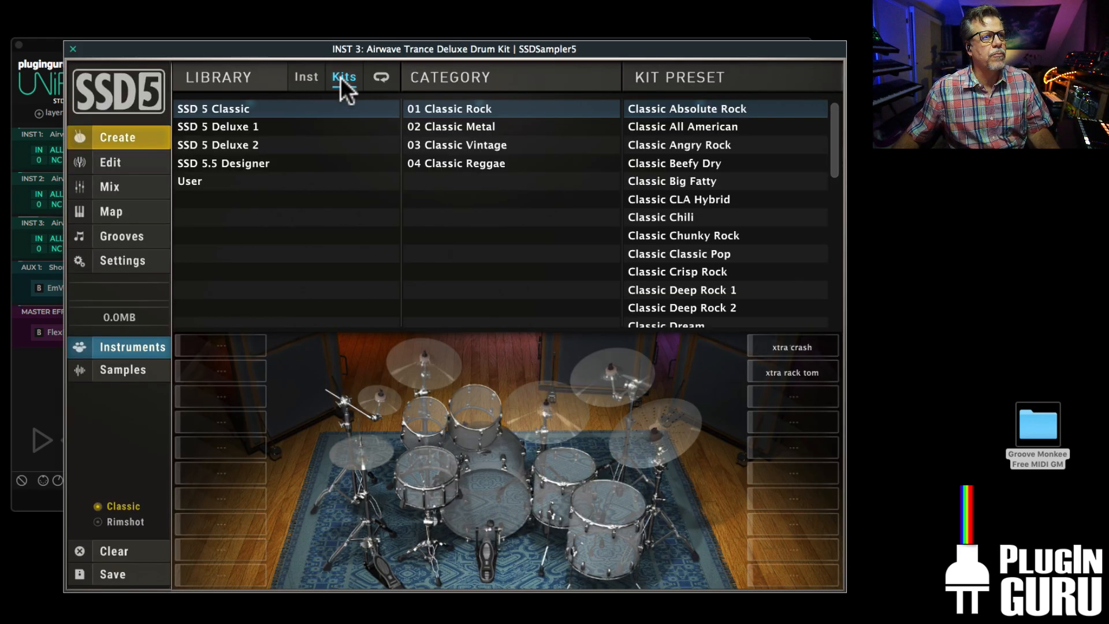
Step: Load the Classic Chili kit preset from SSD 5 Classic, 01 Classic Rock, start playback and close the SSDSampler5 window
double_click(655, 215)
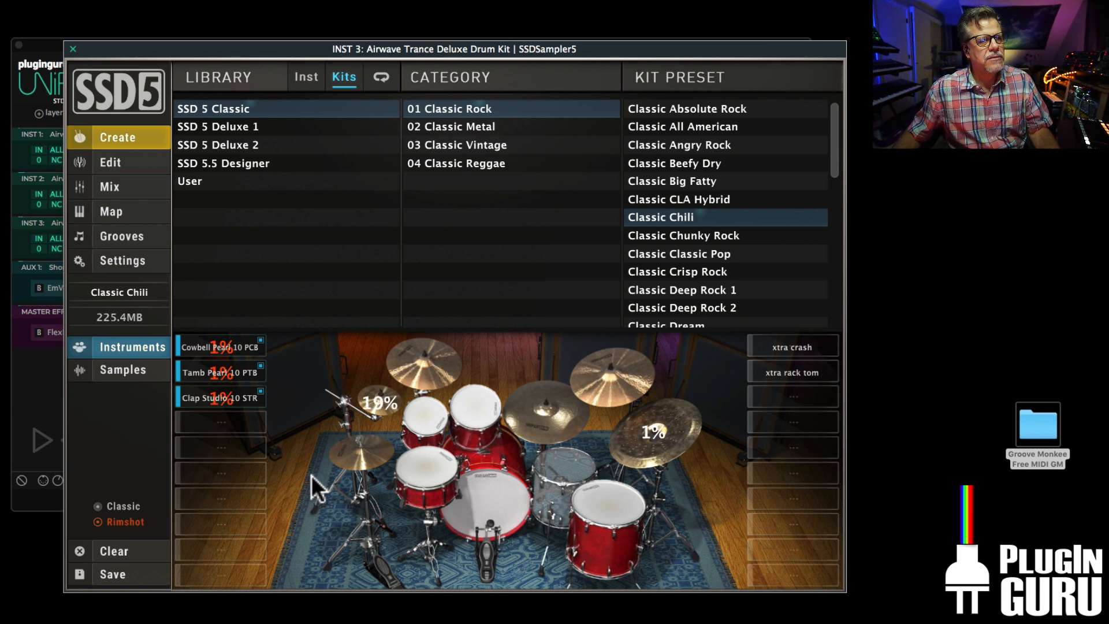
key("space")
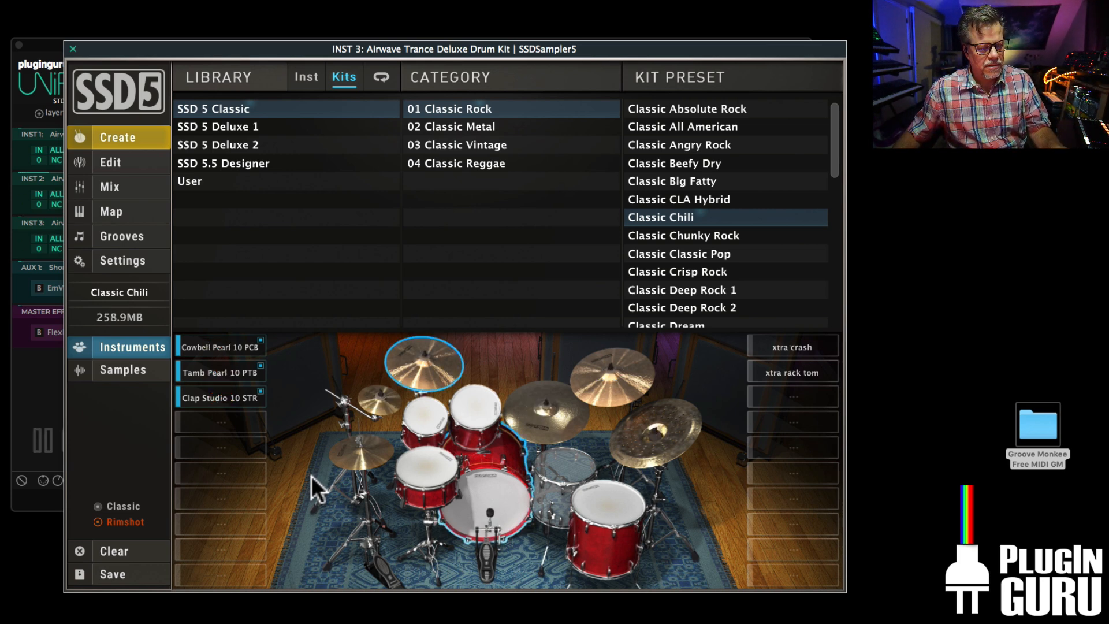
left_click(72, 48)
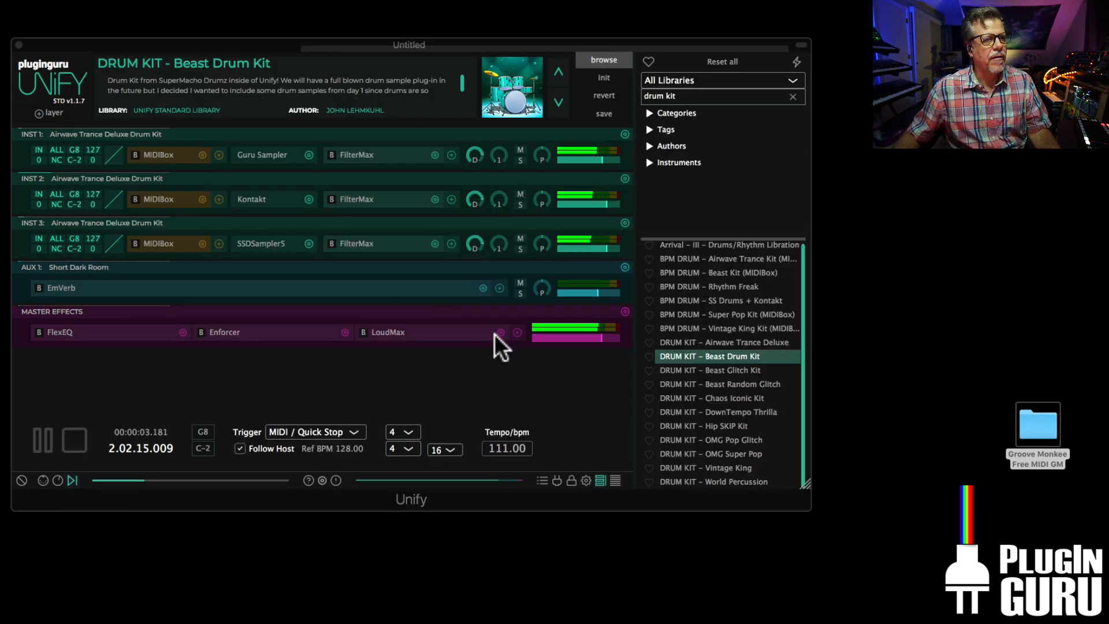
Step: Solo the SSDSampler5 layer and the Kontakt layer in turn to compare their sounds, releasing each solo
left_click(520, 249)
left_click(521, 248)
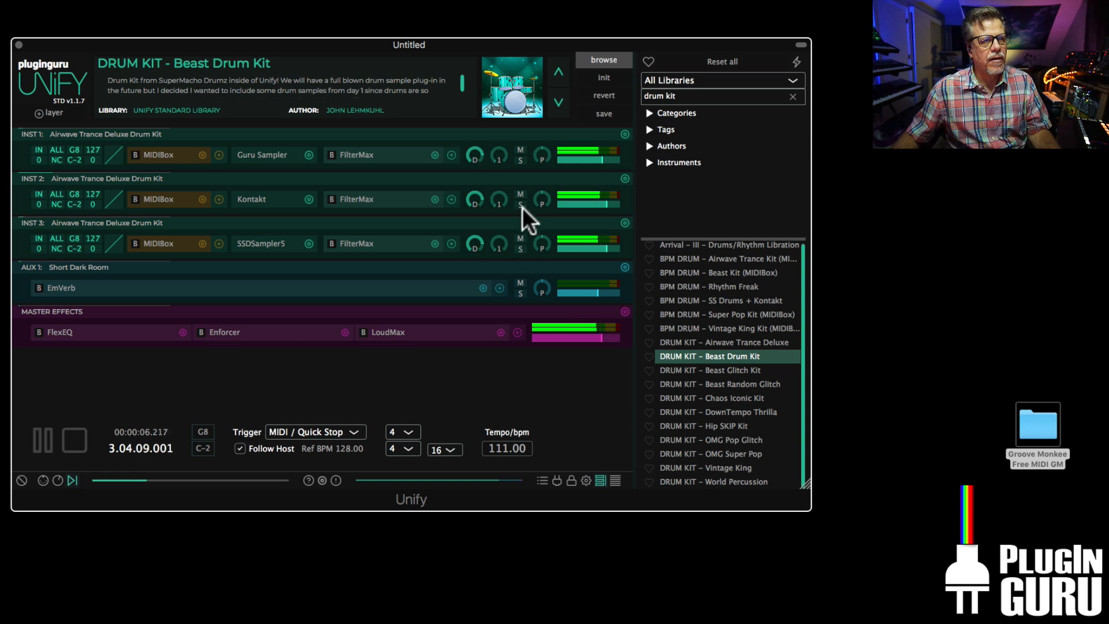
left_click(520, 203)
left_click(520, 201)
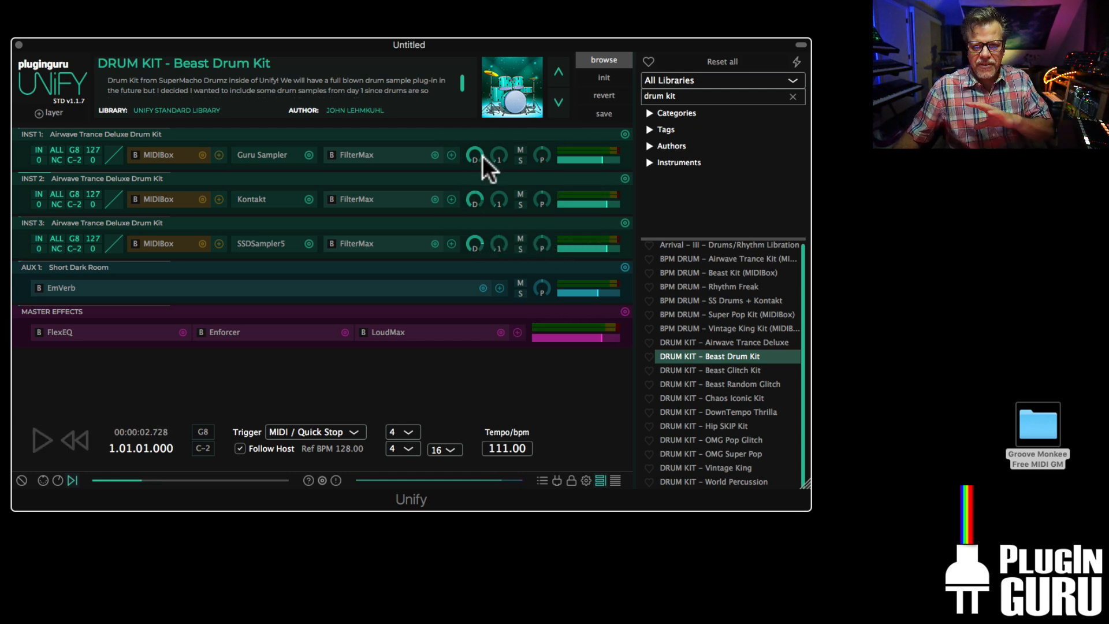
Step: Swap the Guru Sampler layer's FilterMax effect for the WaterVerb reverb, close its window and stop playback
right_click(432, 154)
mouse_move(501, 165)
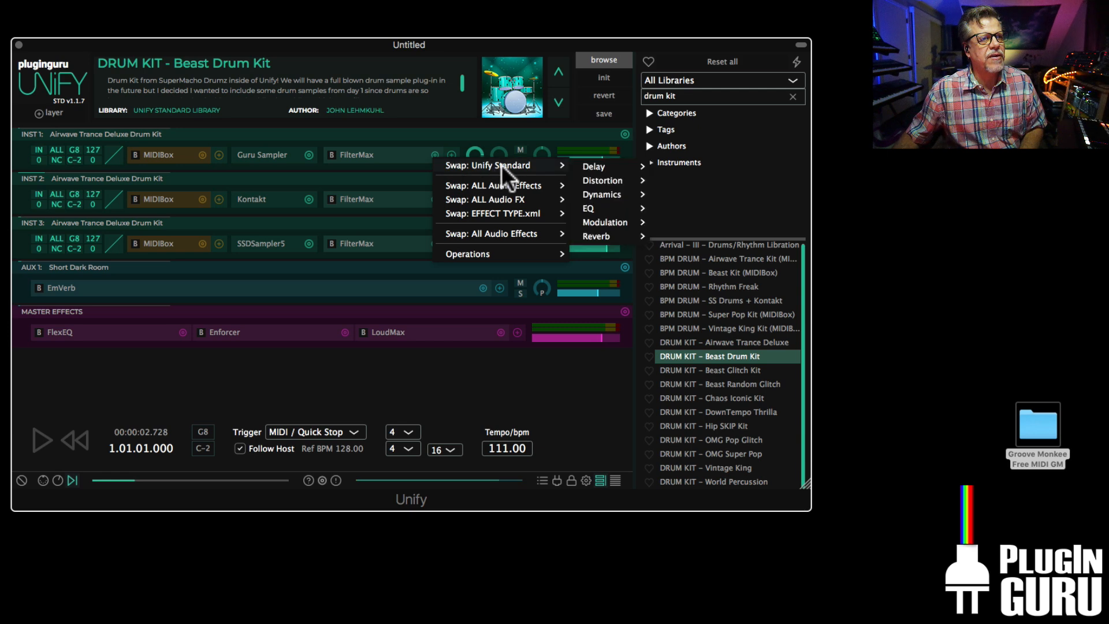
mouse_move(601, 236)
left_click(683, 236)
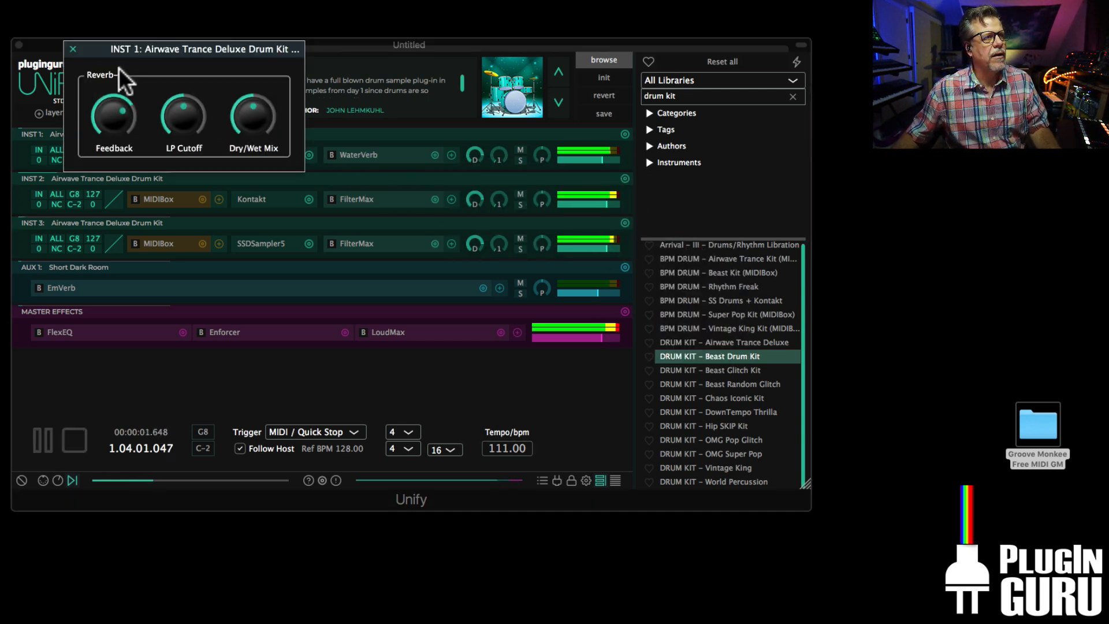
left_click(72, 49)
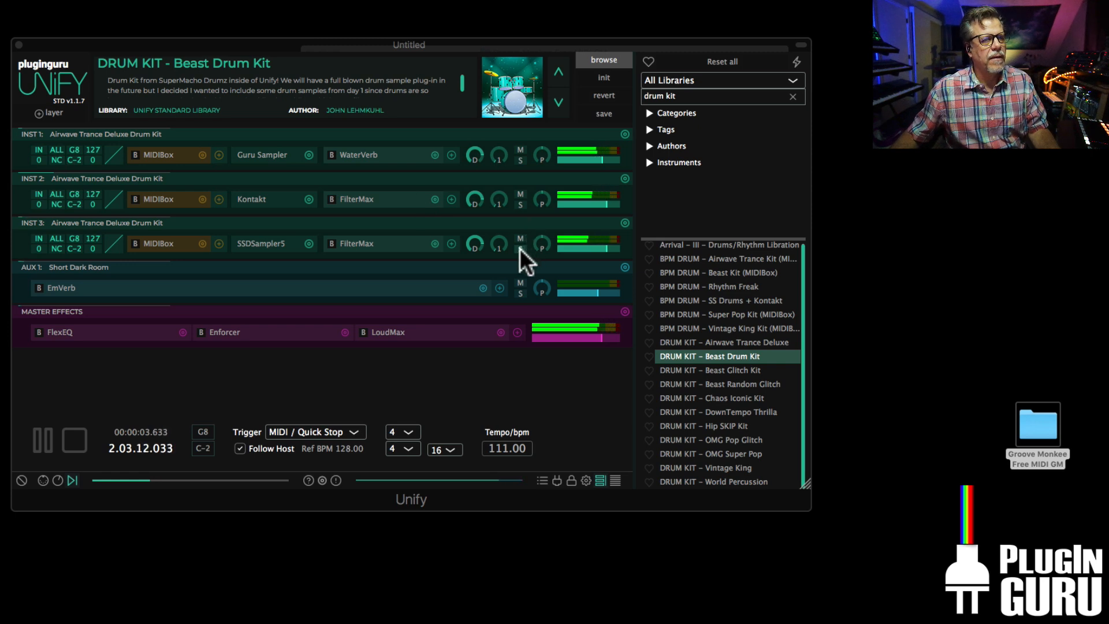
key("space")
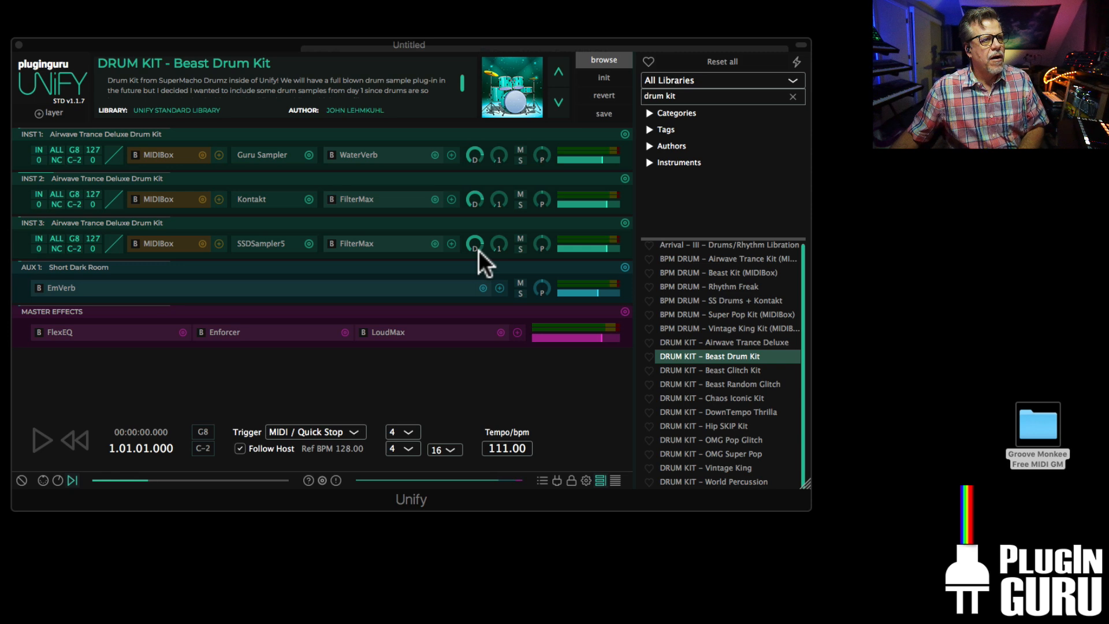
Step: Check the SSDSampler5 layer's direct send level and MIDIBox settings, closing the MIDIBox window when done
mouse_move(480, 244)
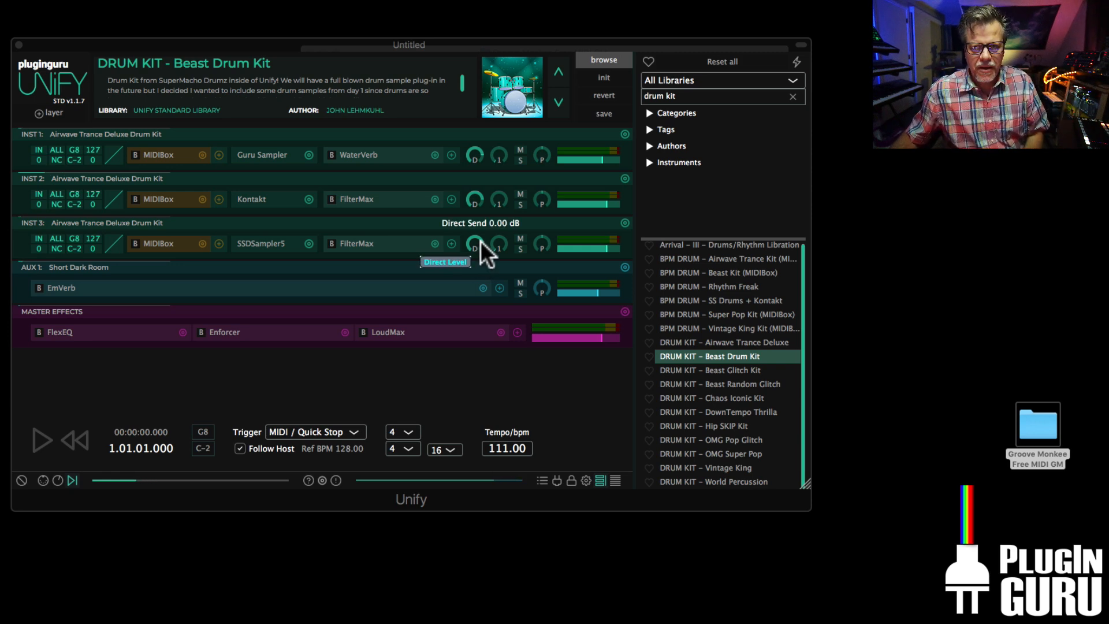
double_click(156, 243)
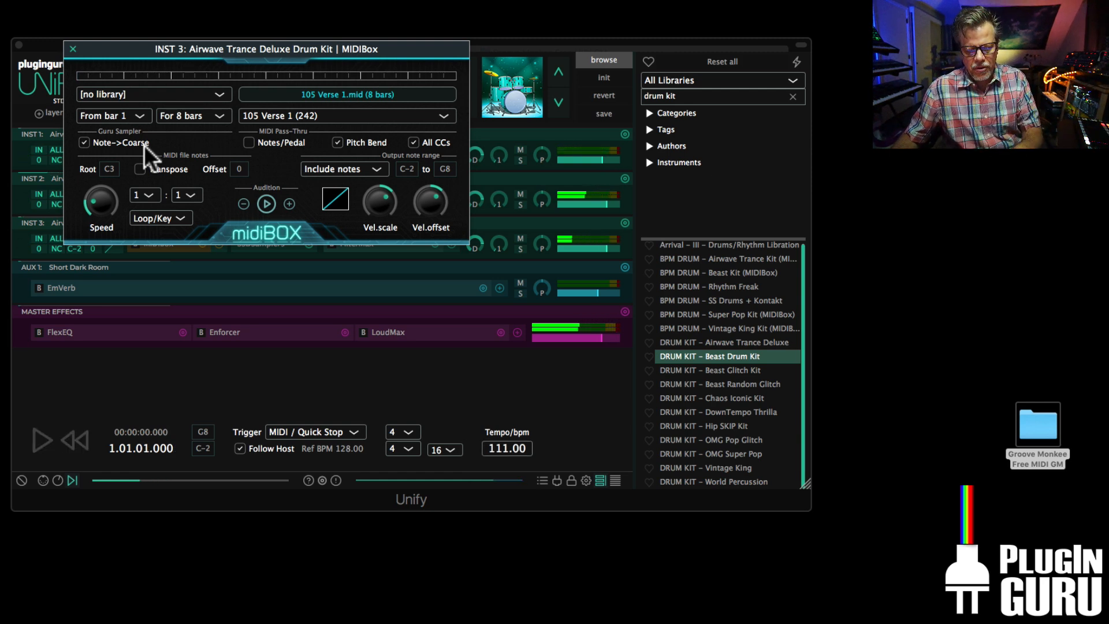
left_click(73, 48)
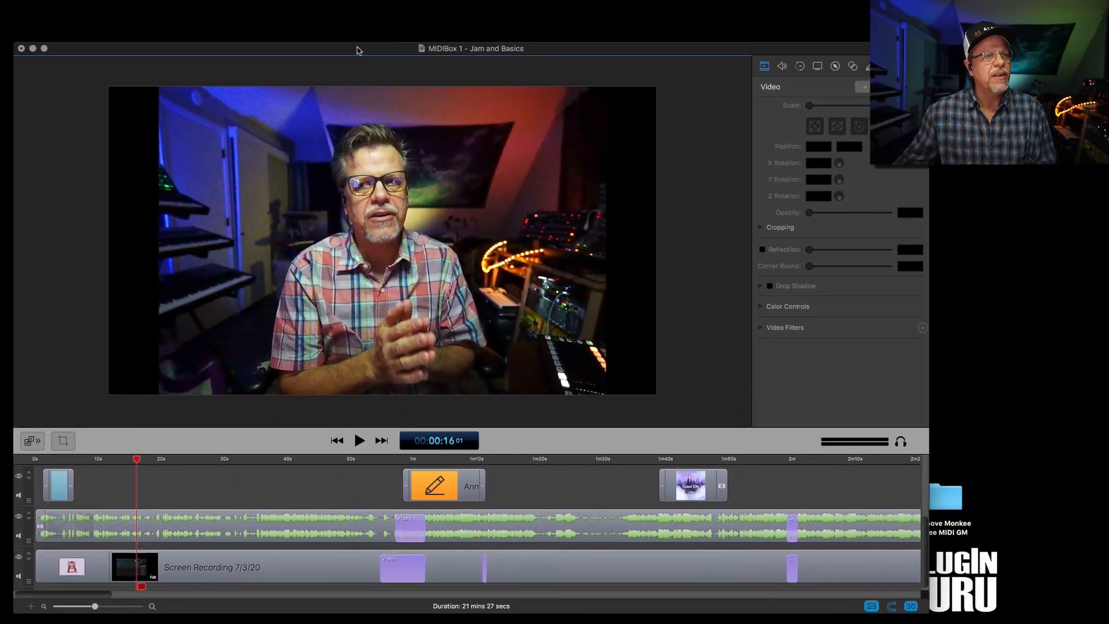
Step: Play and pause a moment of the MIDIBox 1 - Jam and Basics recording in the video editor
key("space")
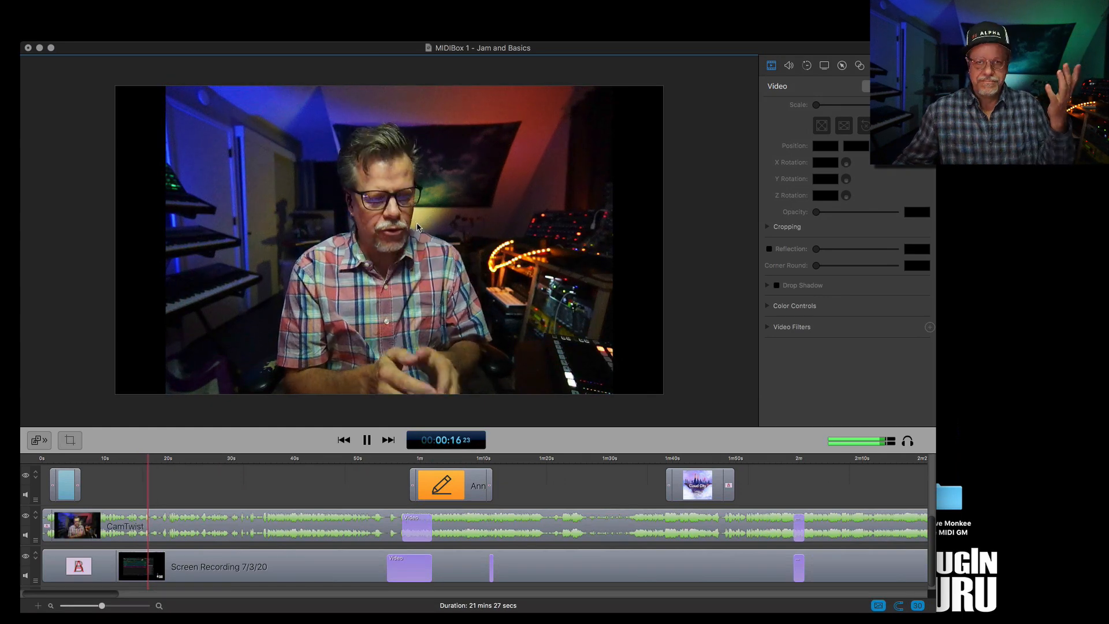
key("space")
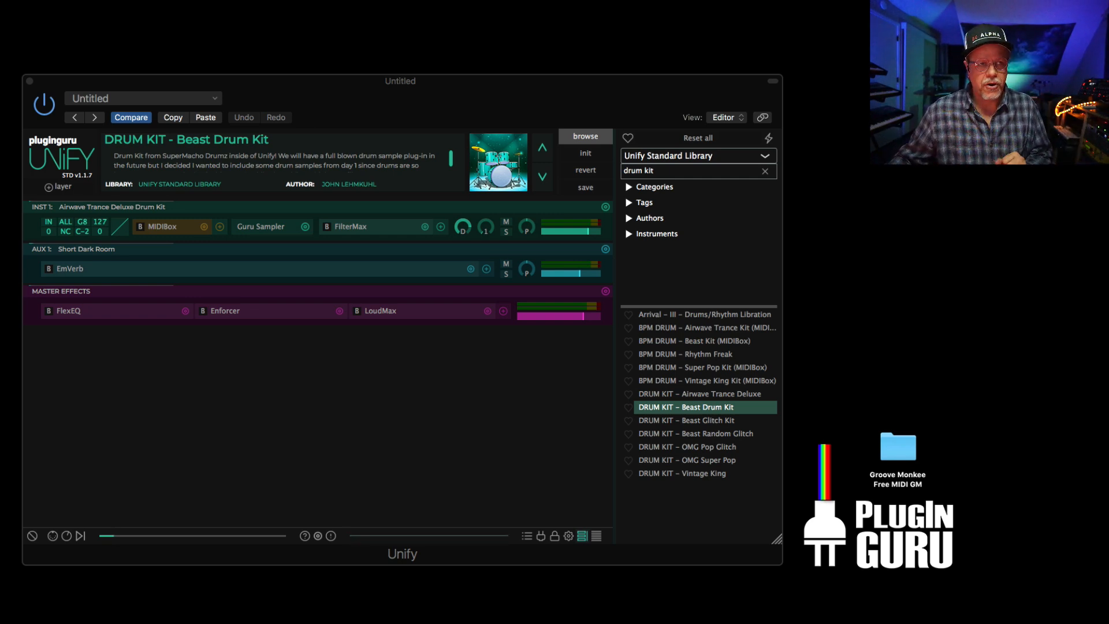
left_click(185, 226)
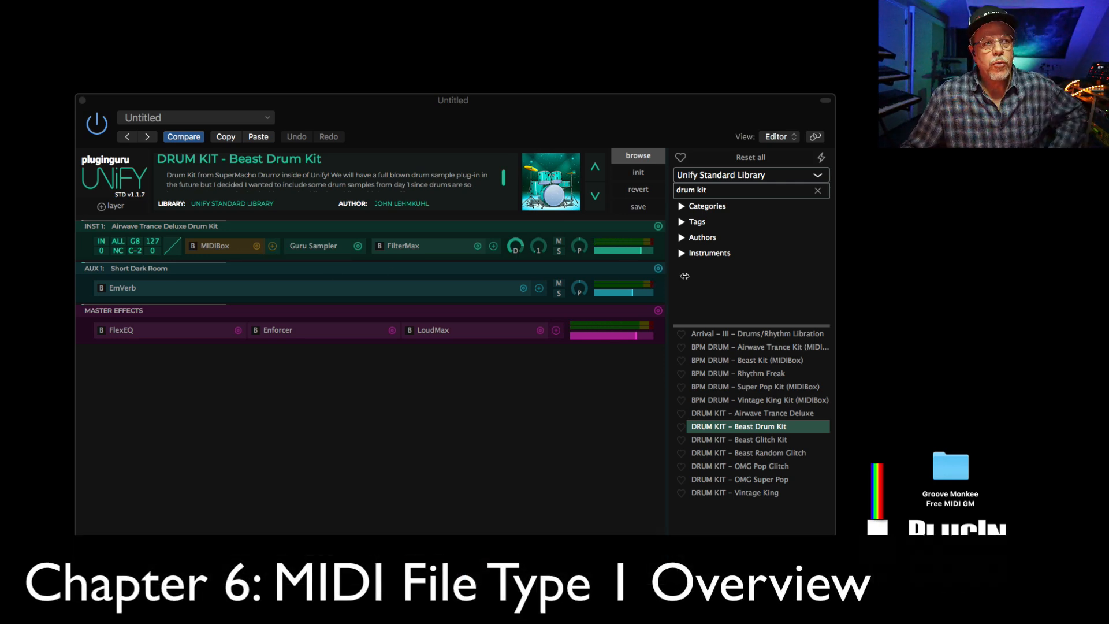
Step: Open the Song 01 105 BPM folder inside Doom in the desktop's Groove Monkee Free MIDI GM folder
double_click(961, 471)
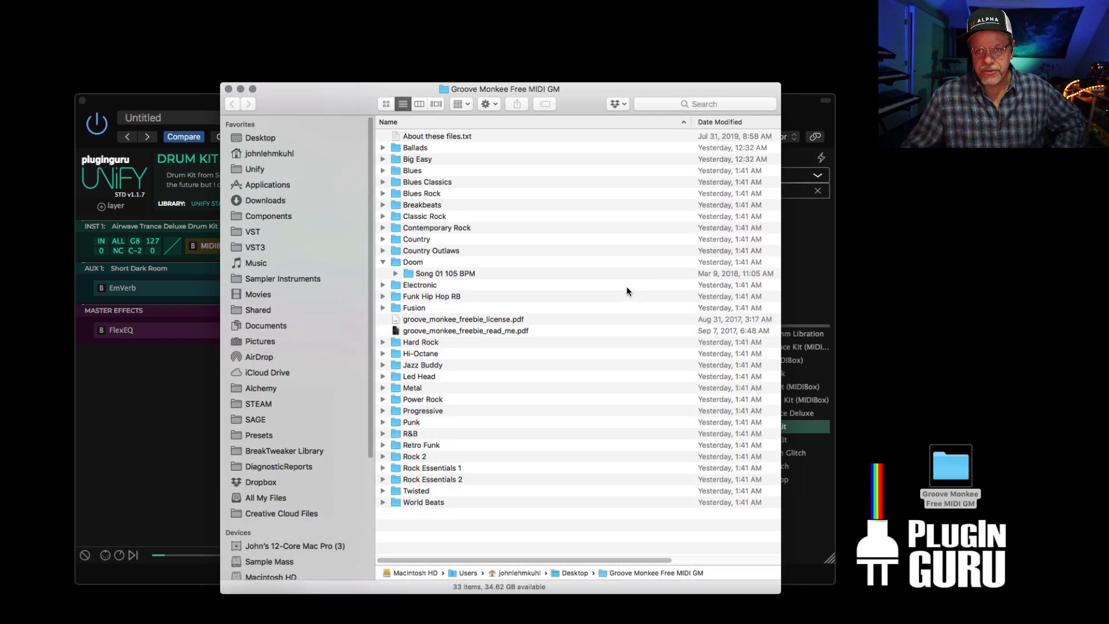
double_click(402, 263)
left_click(393, 137)
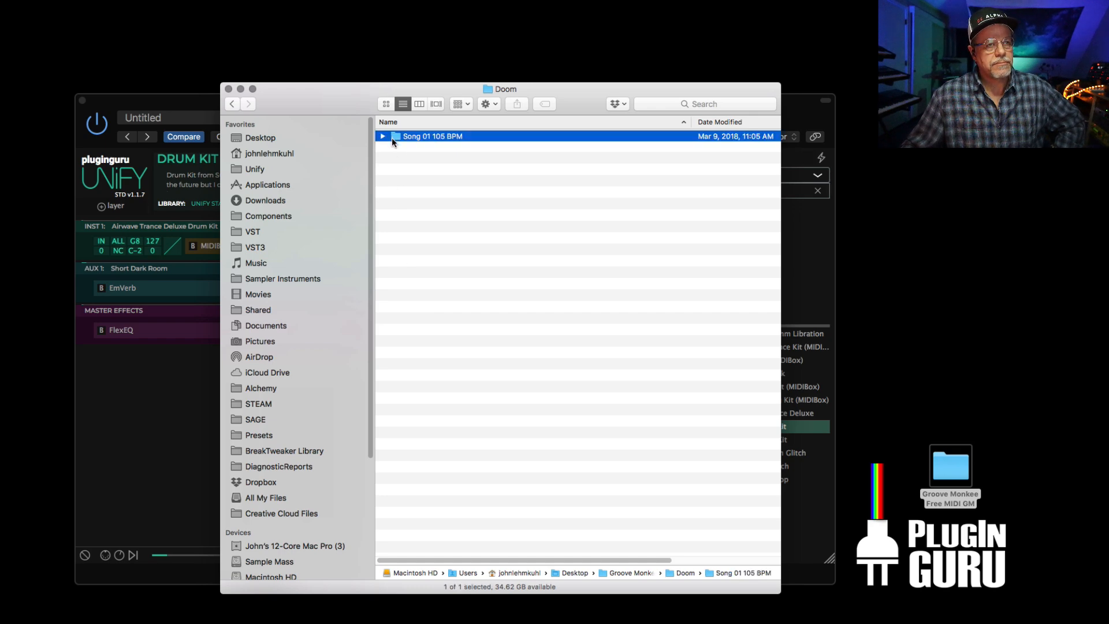
double_click(393, 137)
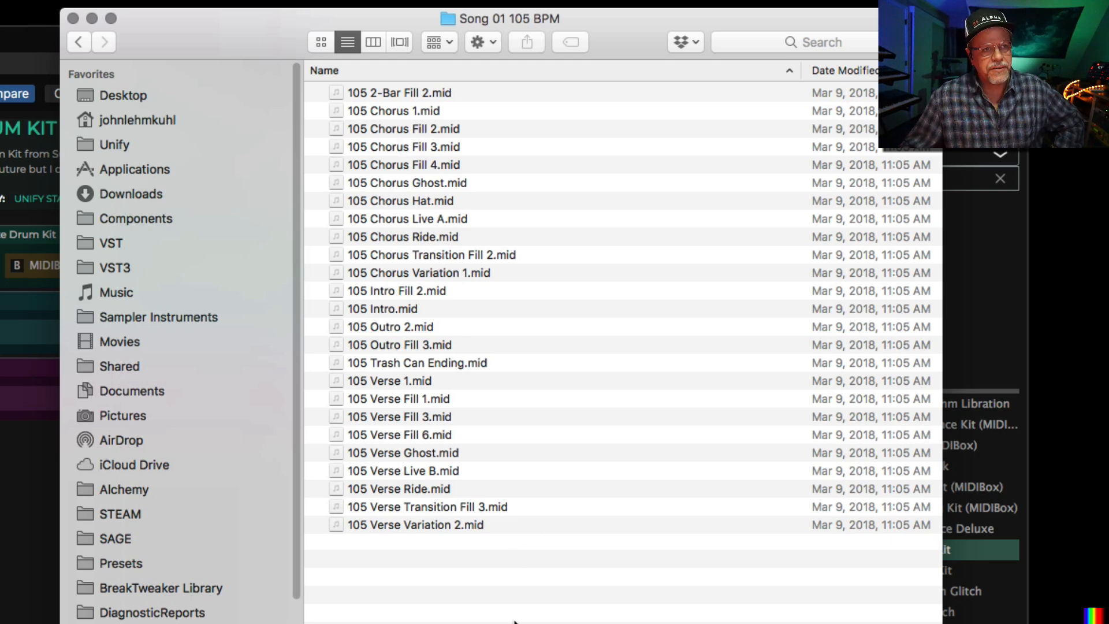
Step: Examine how the verse, chorus, fill and outro grooves are split into separate MIDI files in the Song 01 105 BPM folder
left_click(400, 472)
left_click(396, 488)
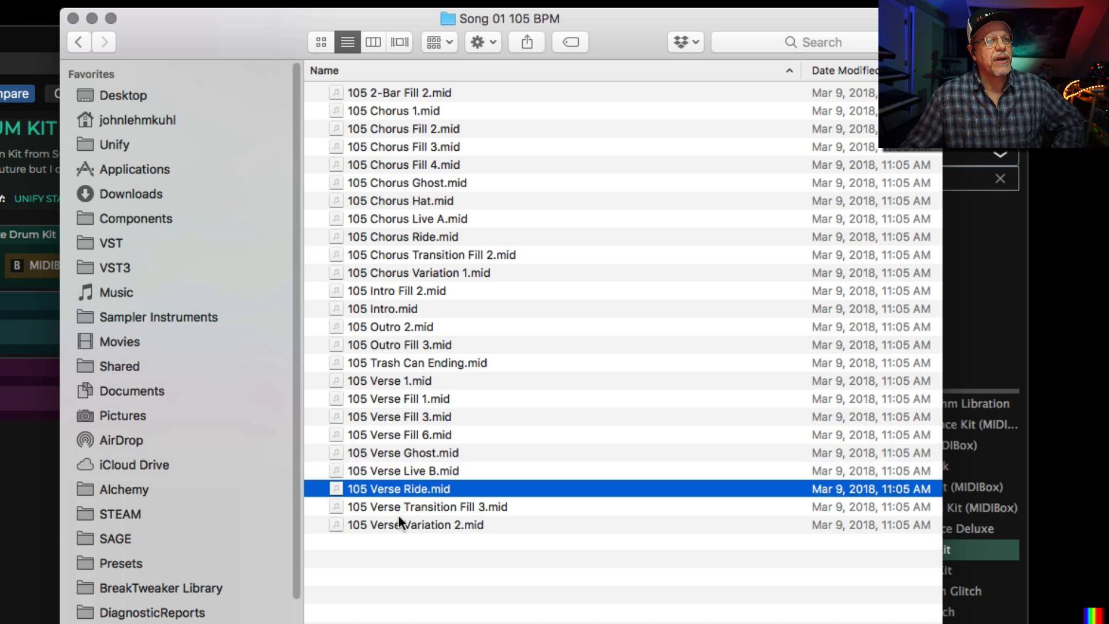
left_click(399, 525)
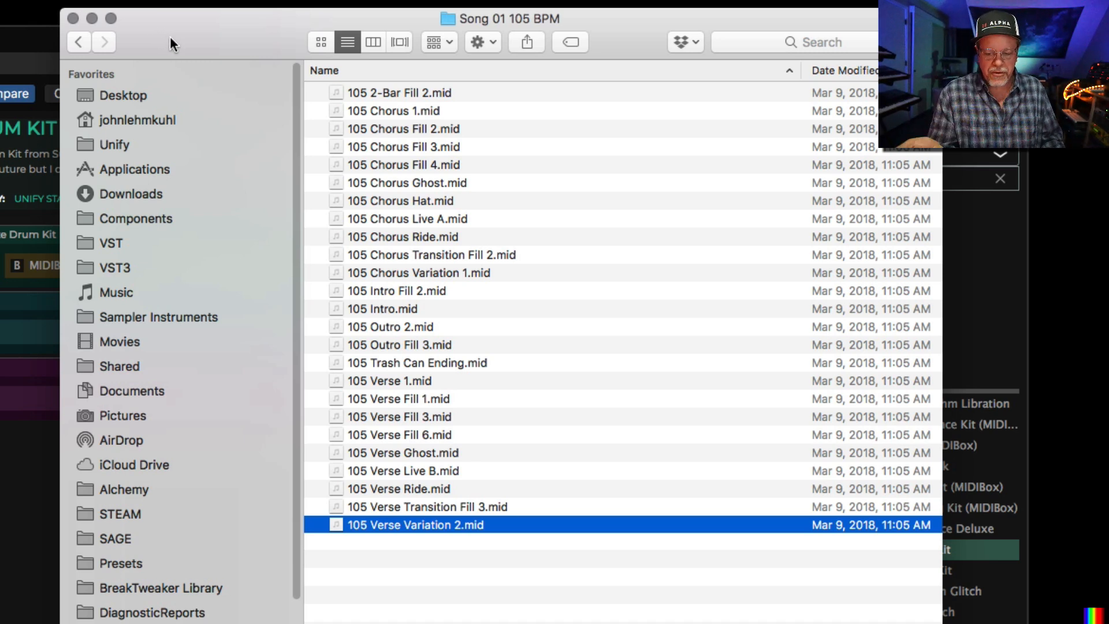
left_click(406, 167)
left_click(400, 237)
left_click(393, 327)
left_click(399, 417)
left_click(406, 523)
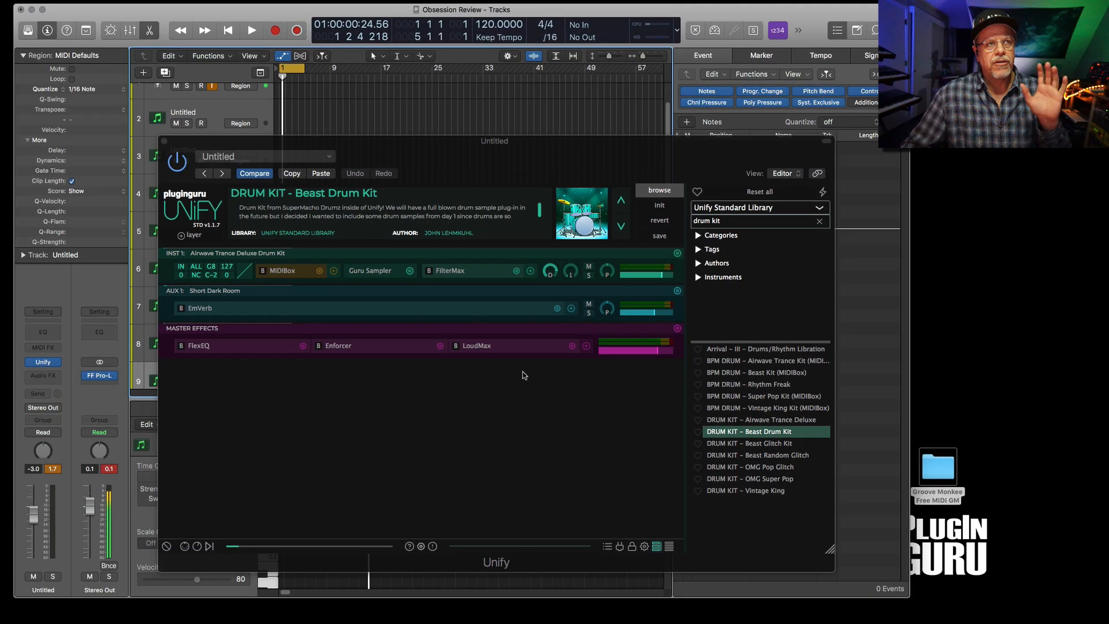
Step: Switch to Logic Pro, hide the event list and the piano roll editor, and make the main window narrower
left_click(783, 29)
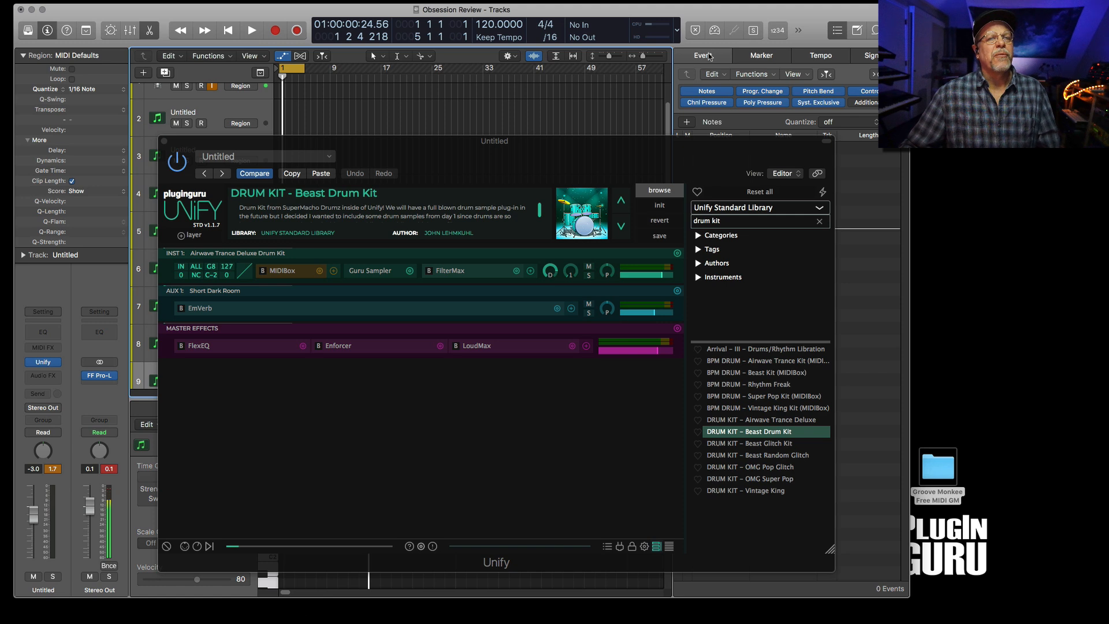
left_click(837, 30)
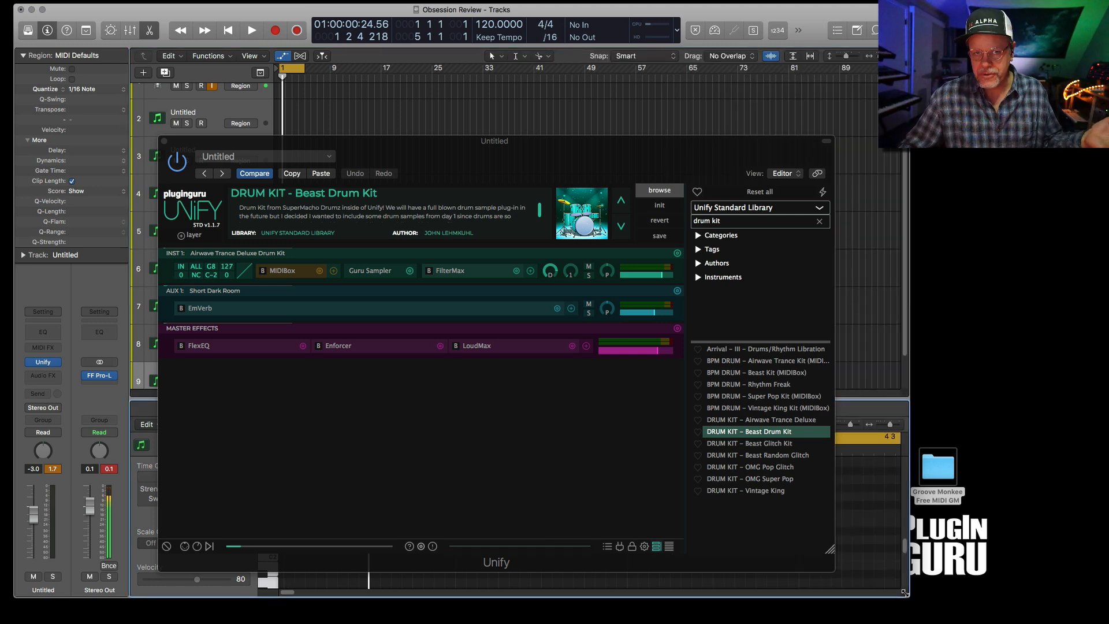
key("p")
key("p")
key("p")
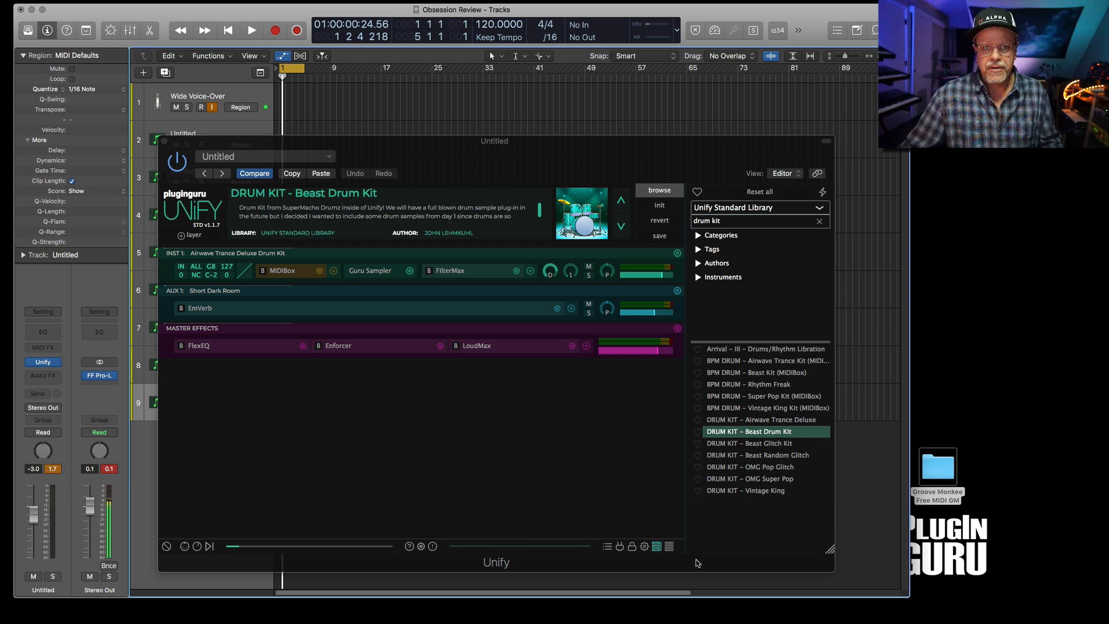
left_click_drag(906, 597, 840, 593)
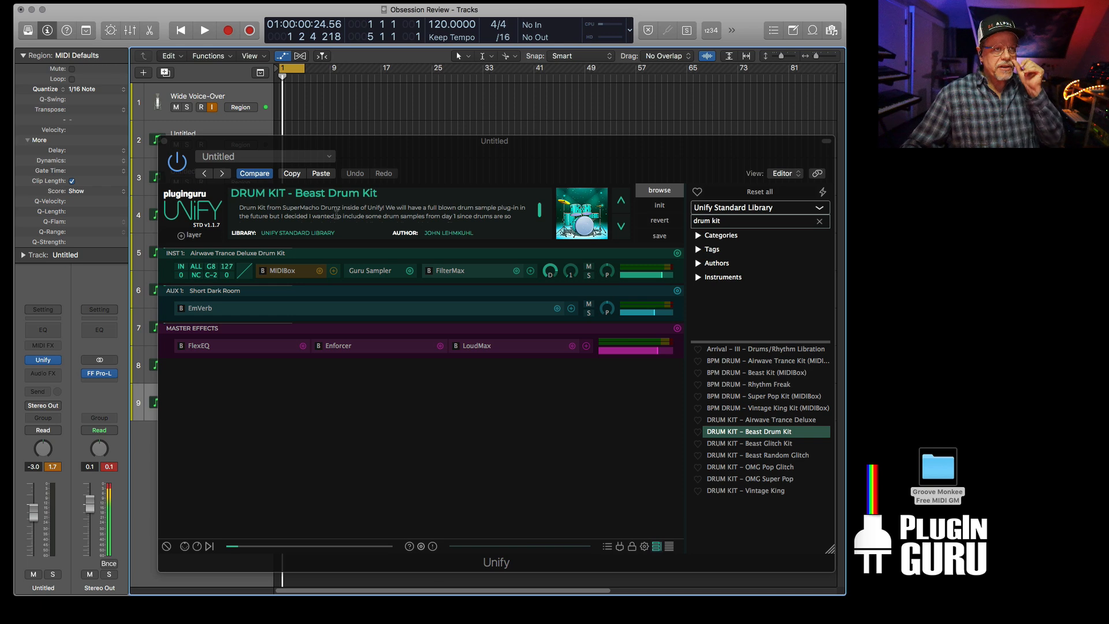
Step: Open the Guru Sampler layer's MIDIBox and load 105 Chorus 1.mid from the Song 01 105 BPM folder
left_click(289, 272)
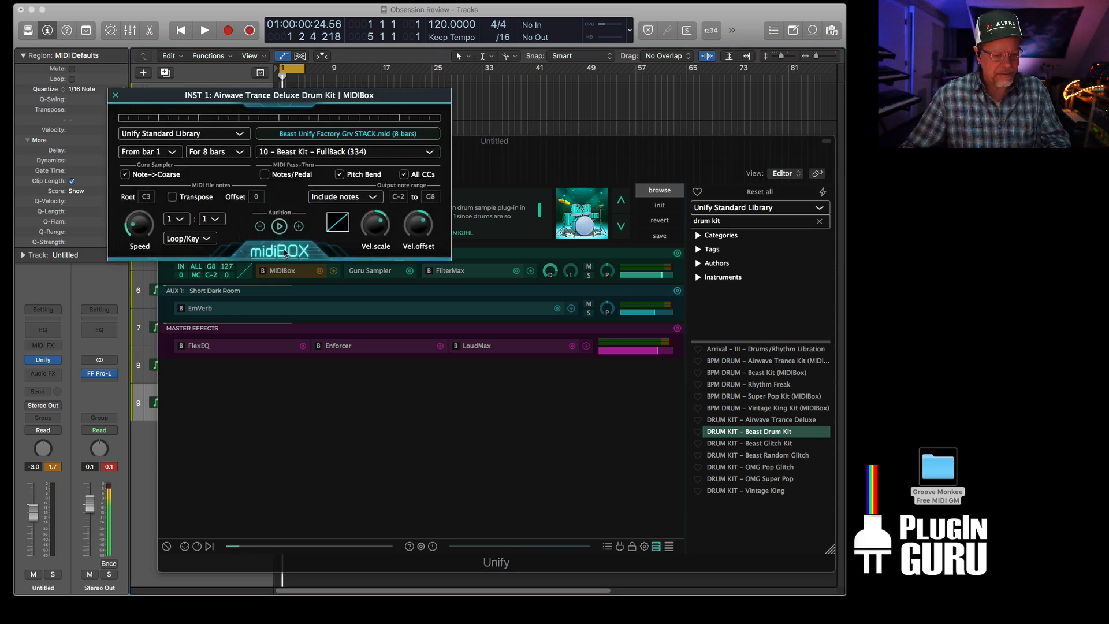
left_click_drag(256, 102, 378, 192)
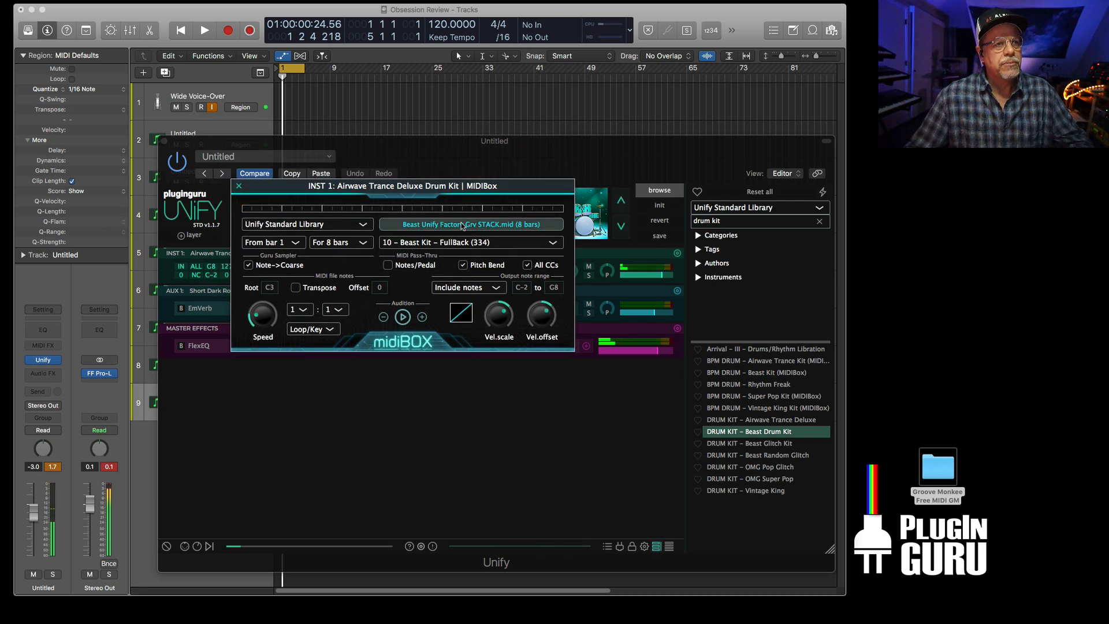
left_click(418, 226)
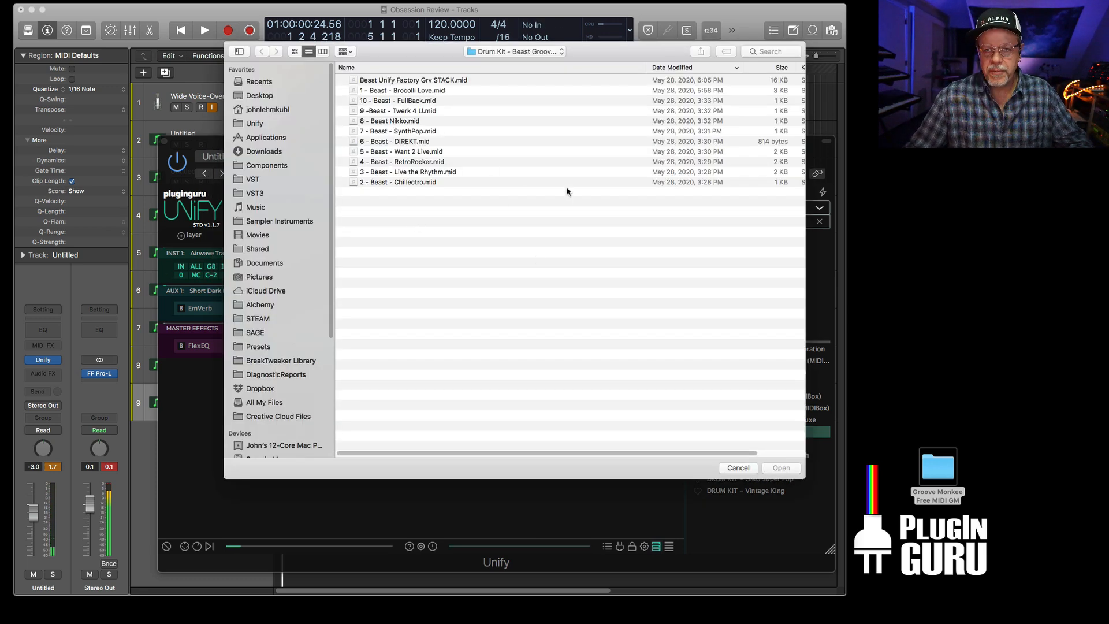
left_click(511, 52)
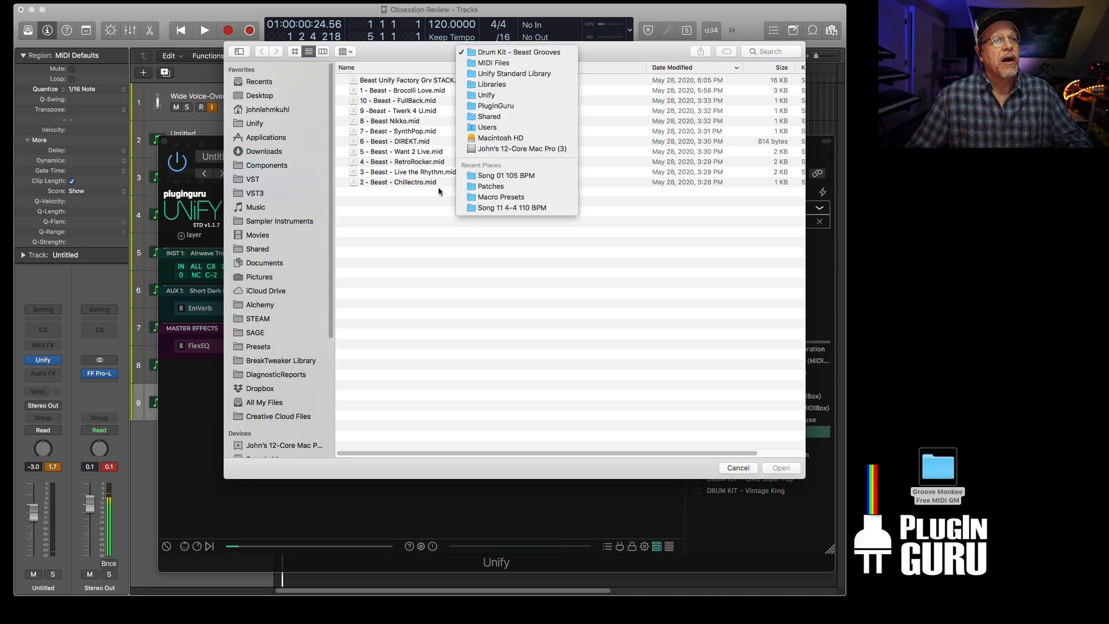
left_click(529, 176)
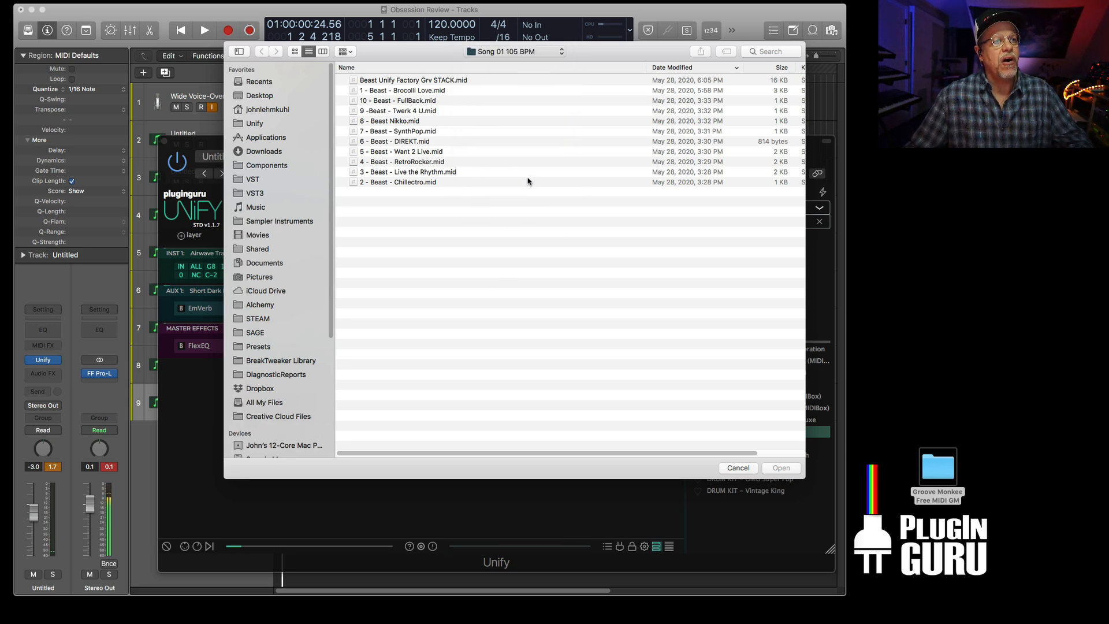
left_click(502, 56)
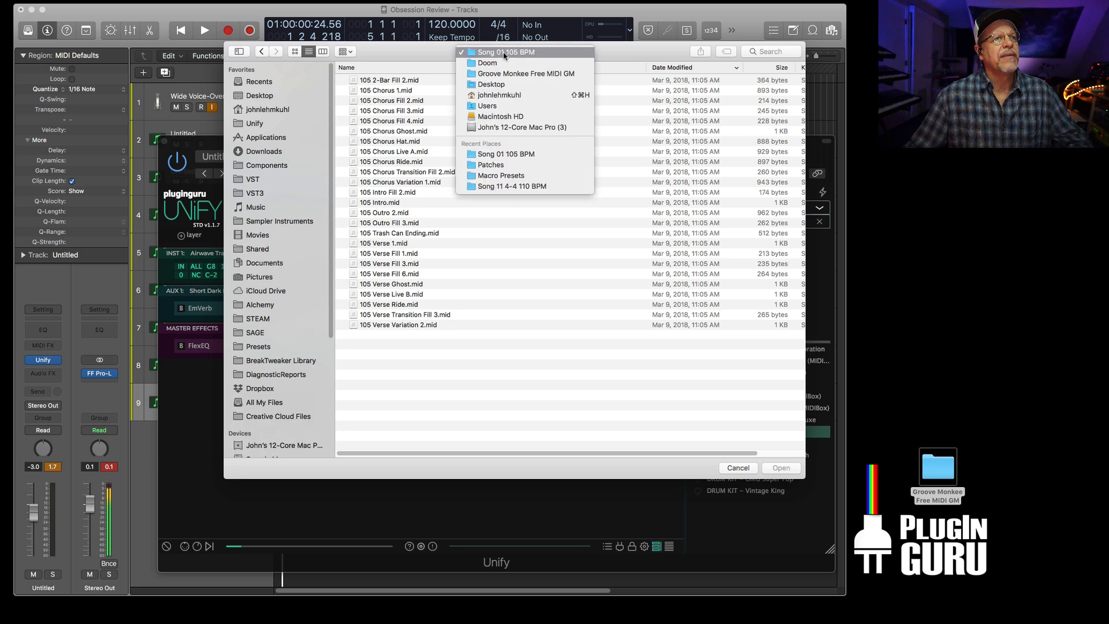
left_click(388, 141)
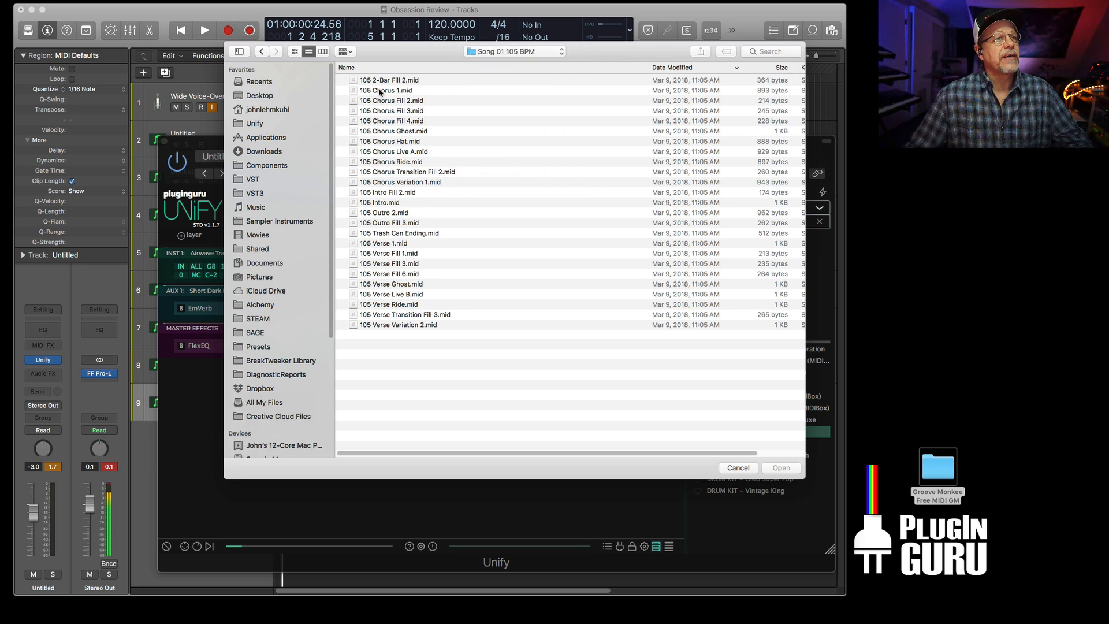
left_click(380, 90)
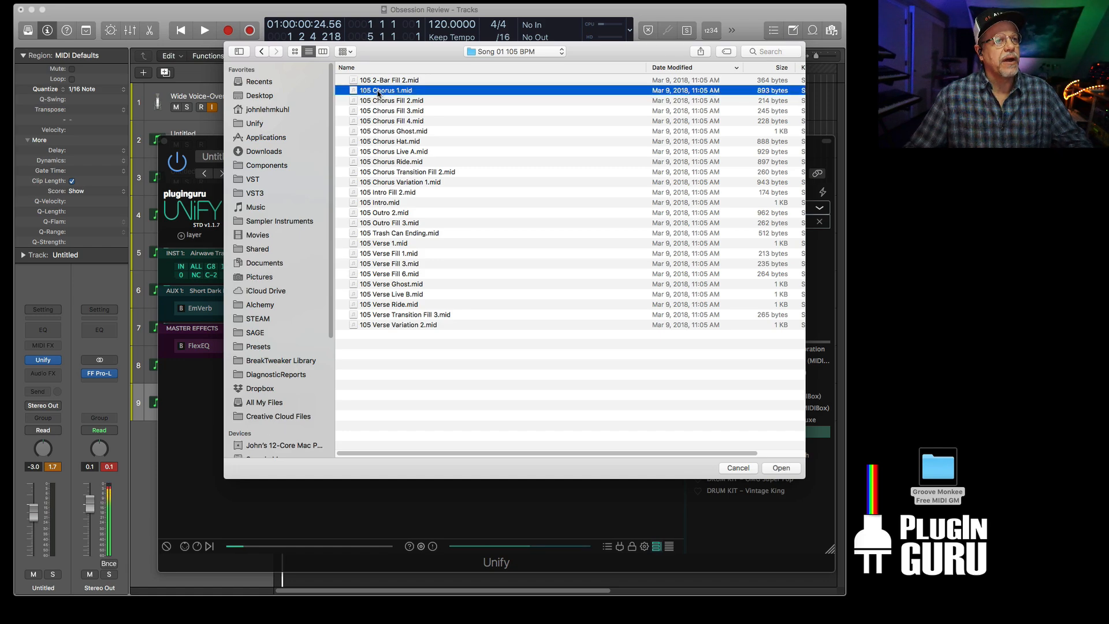
double_click(380, 91)
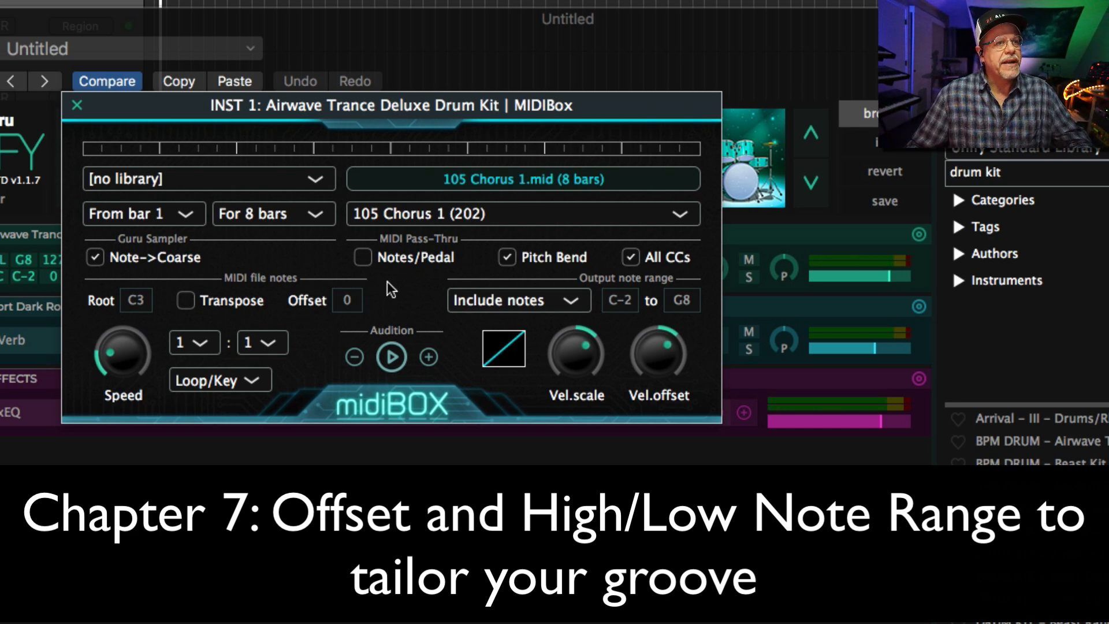
Step: Set the MIDI file notes Offset to +12 and audition the chorus groove
left_click_drag(346, 303, 366, 183)
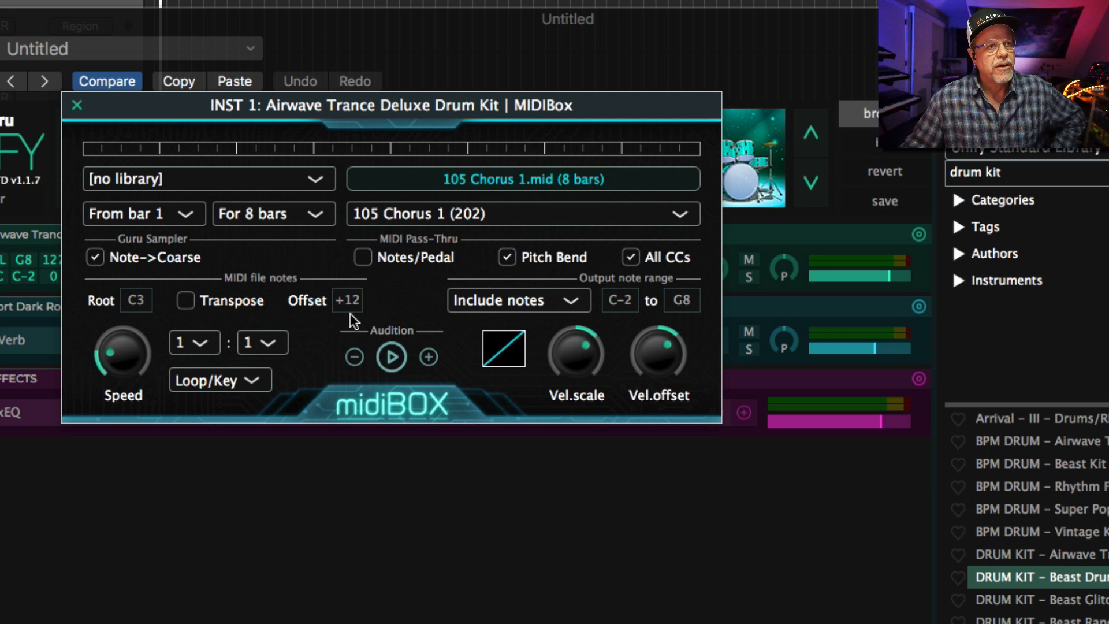
key("space")
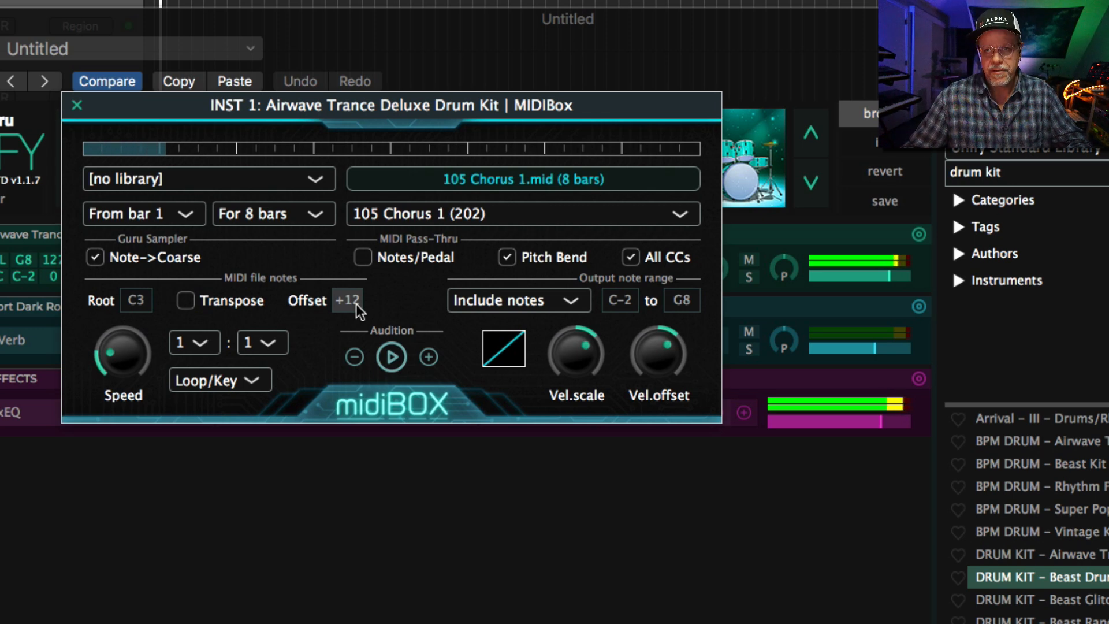
key("space")
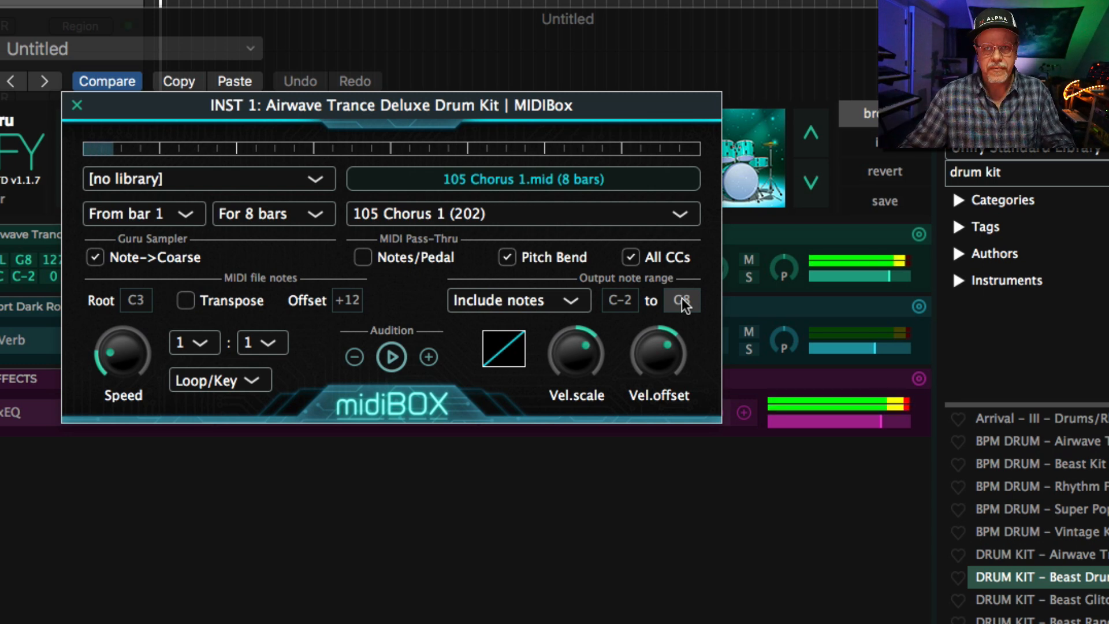
Step: Lower the upper limit of the output note range to A#3 while the groove plays
left_click_drag(684, 305, 685, 363)
left_click_drag(687, 303, 685, 366)
left_click_drag(688, 302, 686, 338)
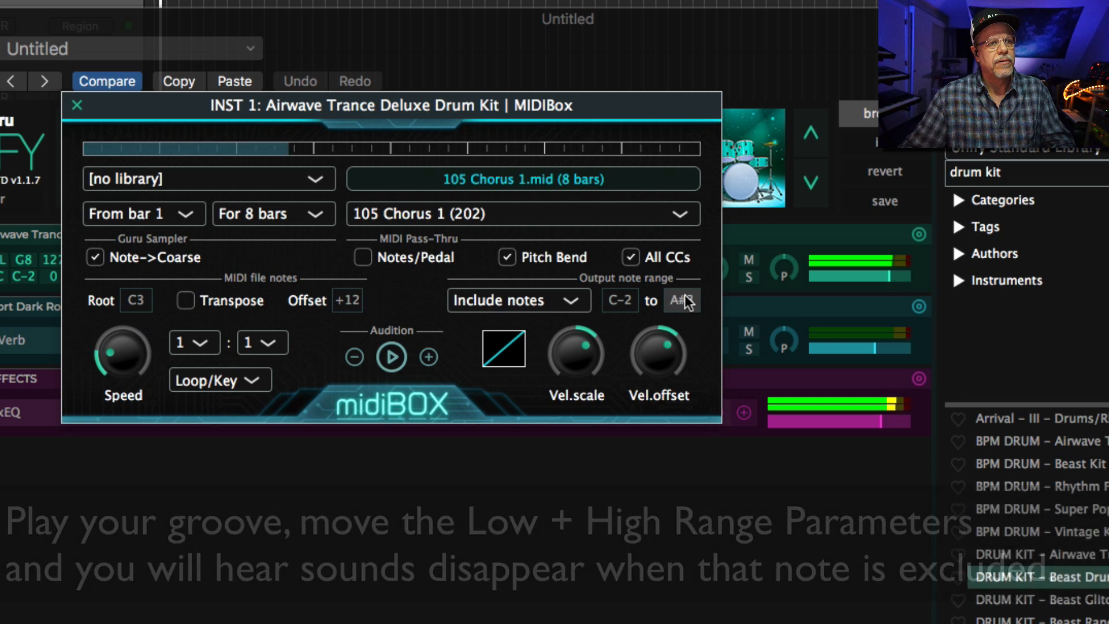
mouse_move(687, 302)
left_mouse_down()
mouse_move(690, 286)
mouse_move(684, 307)
left_mouse_up()
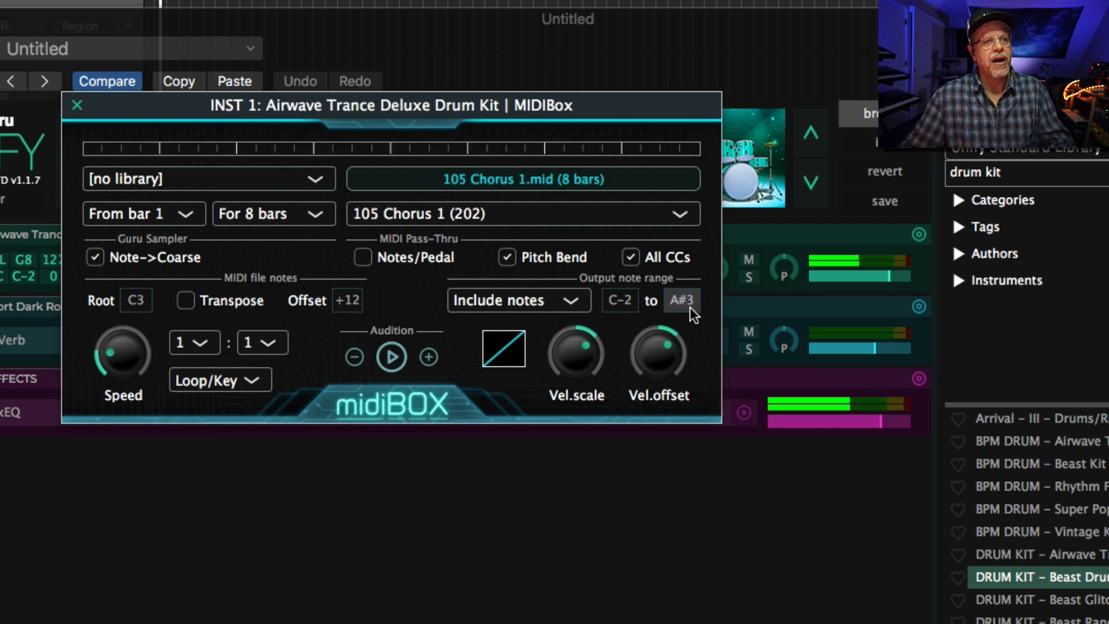
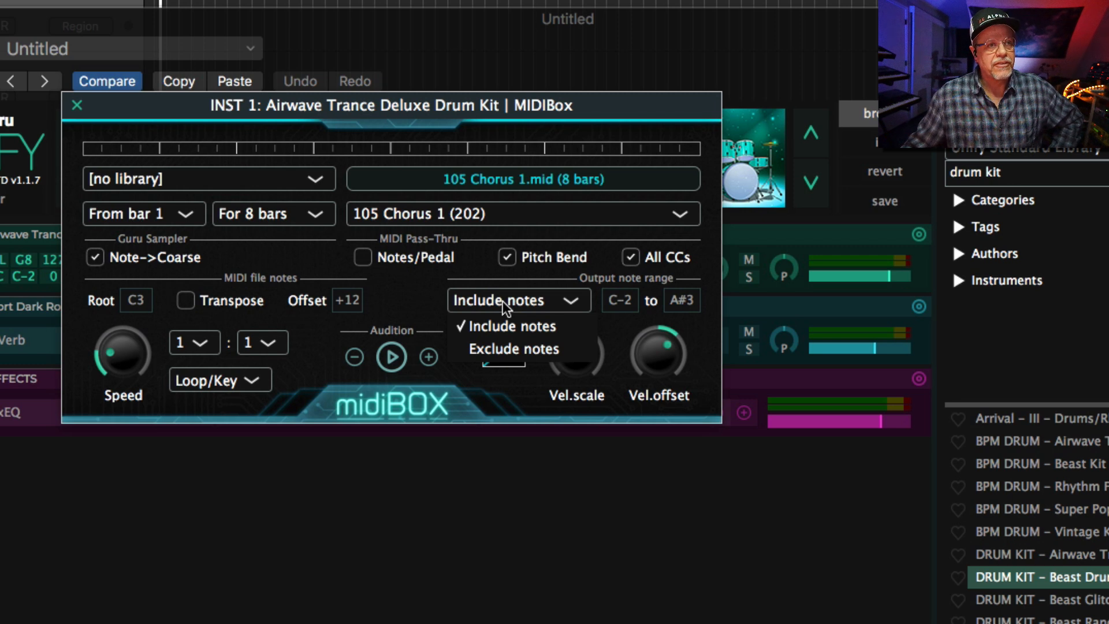
Step: Switch the MIDIBox output note range to Exclude notes, from D2 to D#2, and close the MIDIBox
left_click(508, 350)
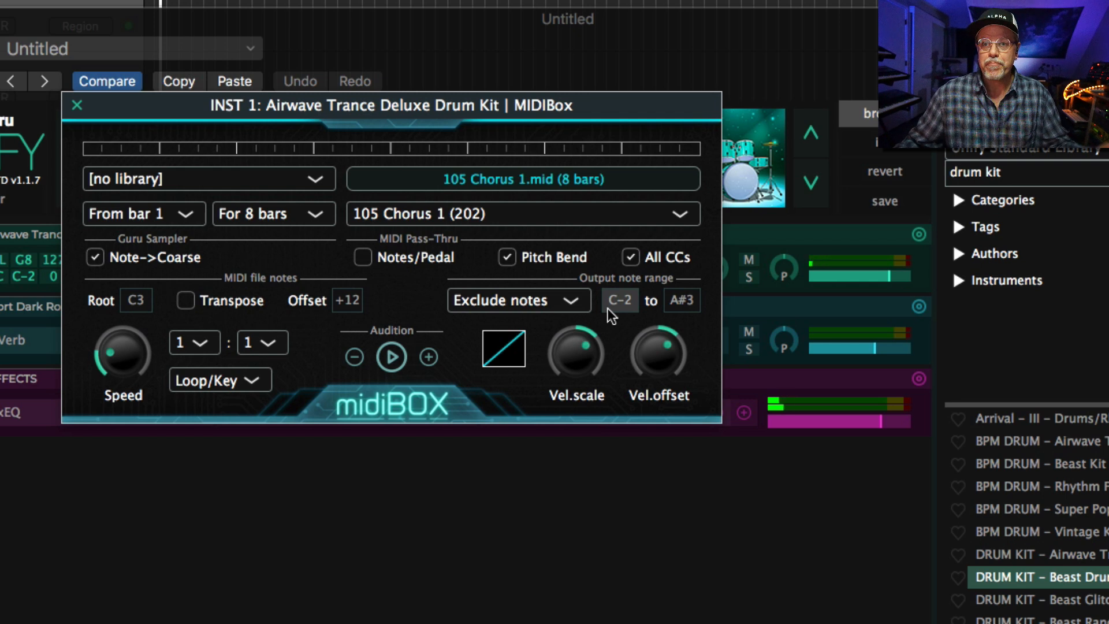
left_click_drag(619, 300, 640, 138)
left_click_drag(688, 297, 695, 342)
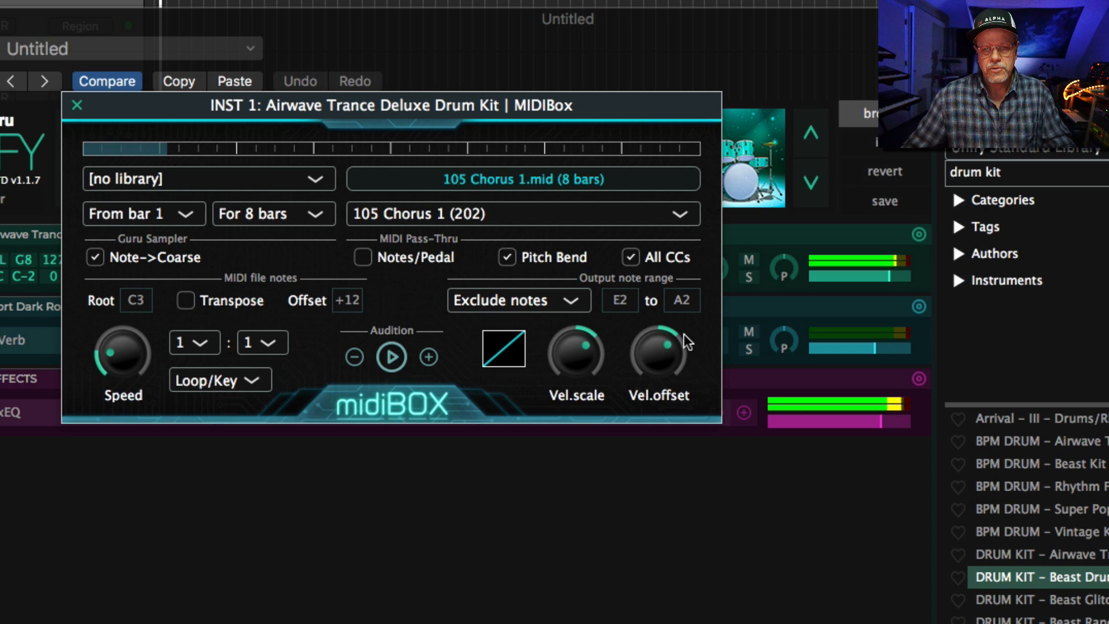
mouse_move(623, 315)
left_mouse_down()
mouse_move(623, 334)
mouse_move(626, 310)
left_mouse_up()
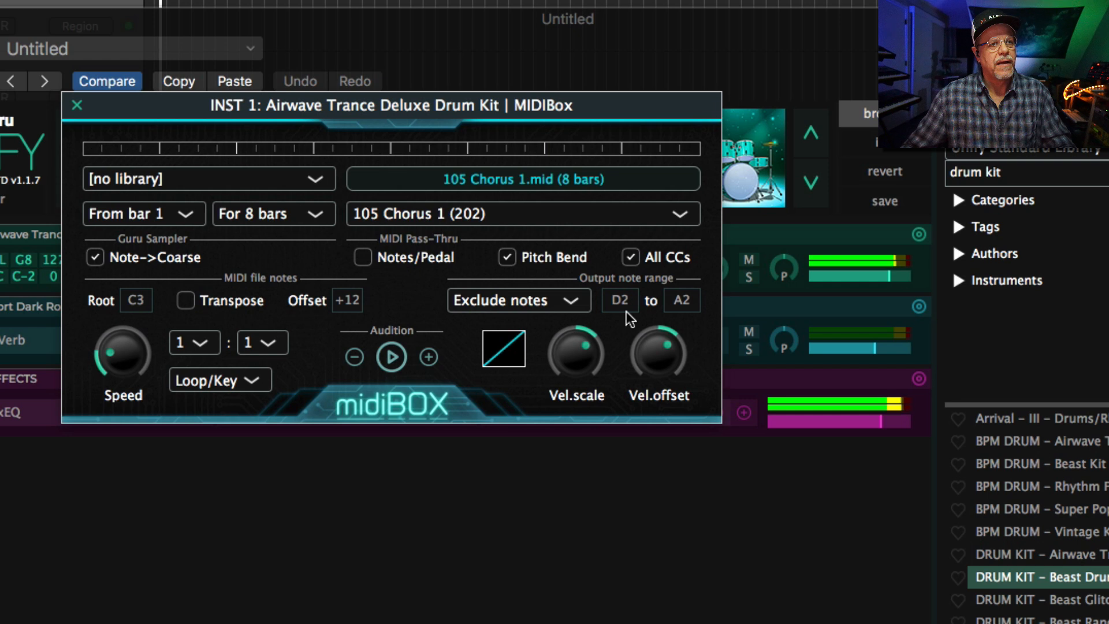
left_click_drag(696, 303, 730, 593)
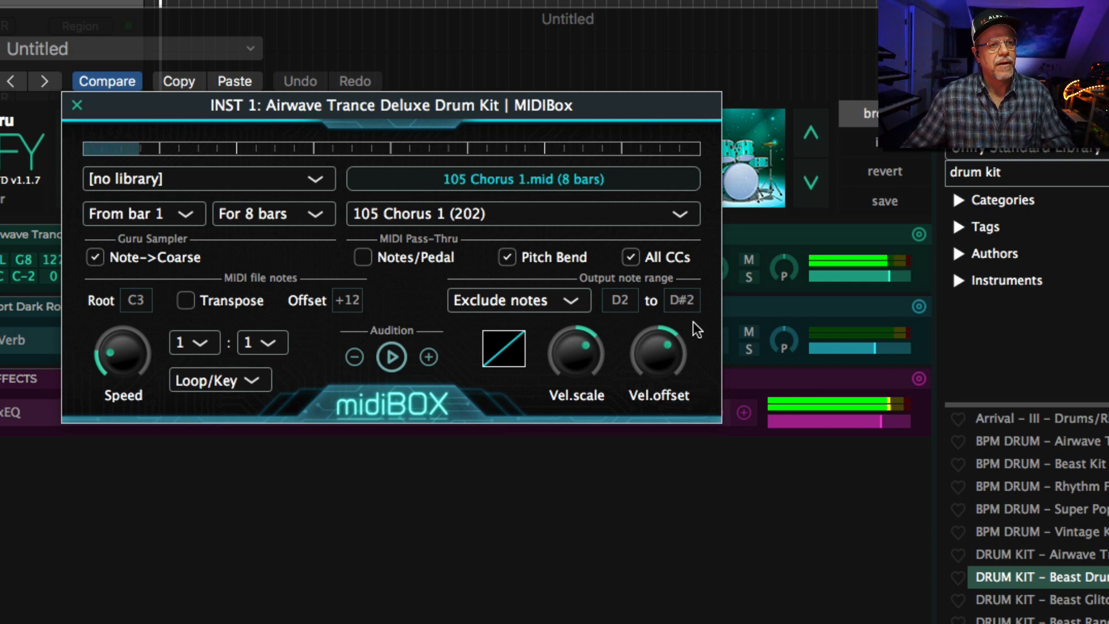
left_click(77, 106)
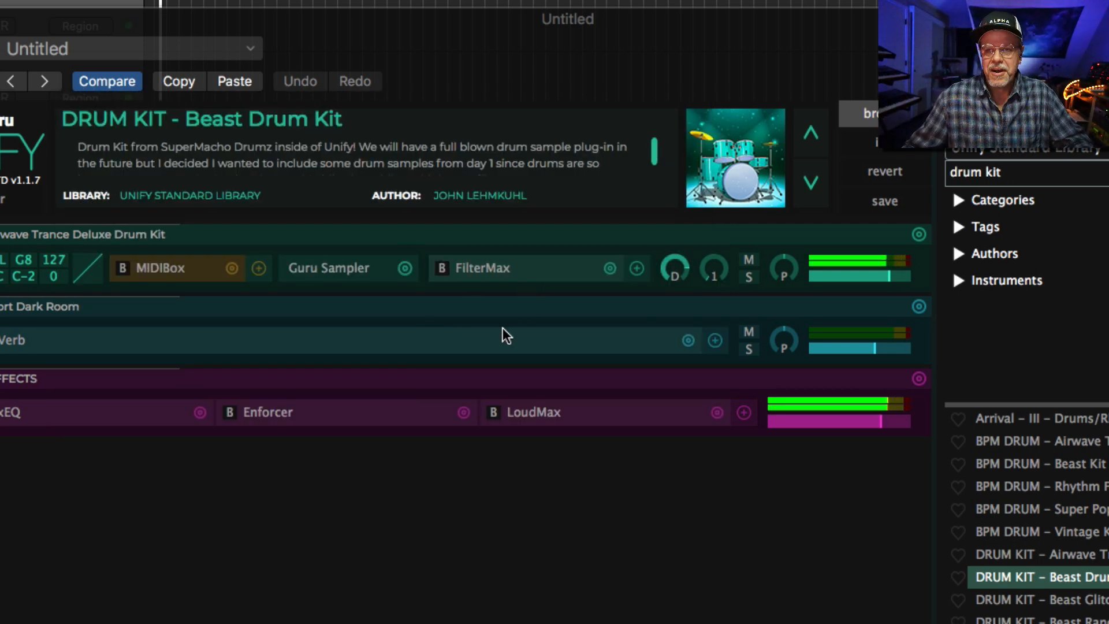
Step: Load DRUM KIT OMG Super Pop 1 in the layer's Guru Sampler and reset Coarse to 0 semi
left_click(322, 267)
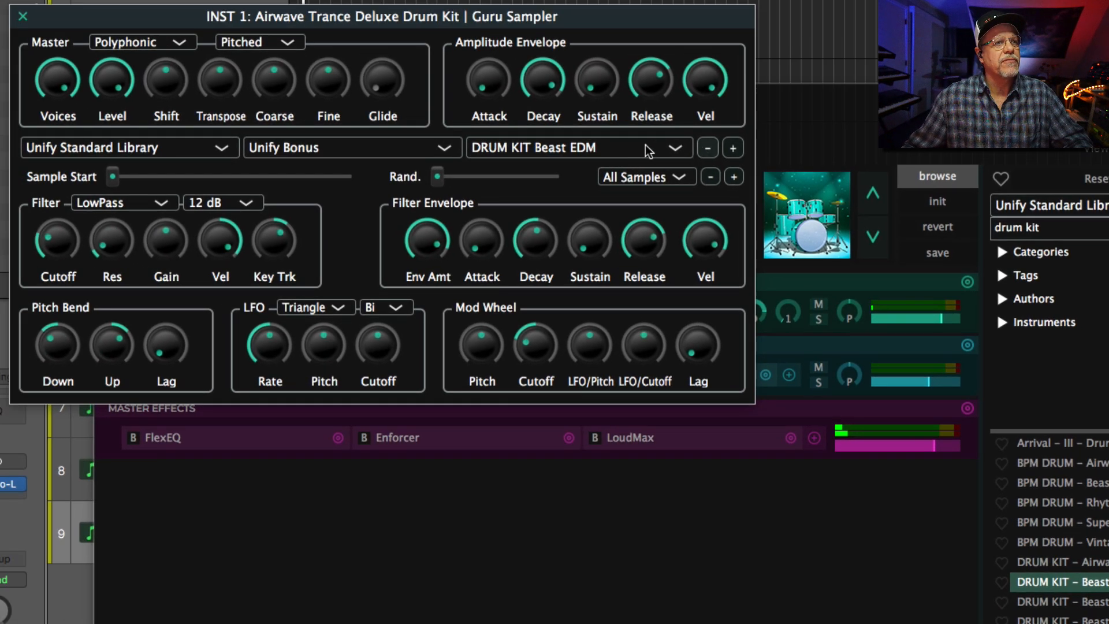
left_click(649, 151)
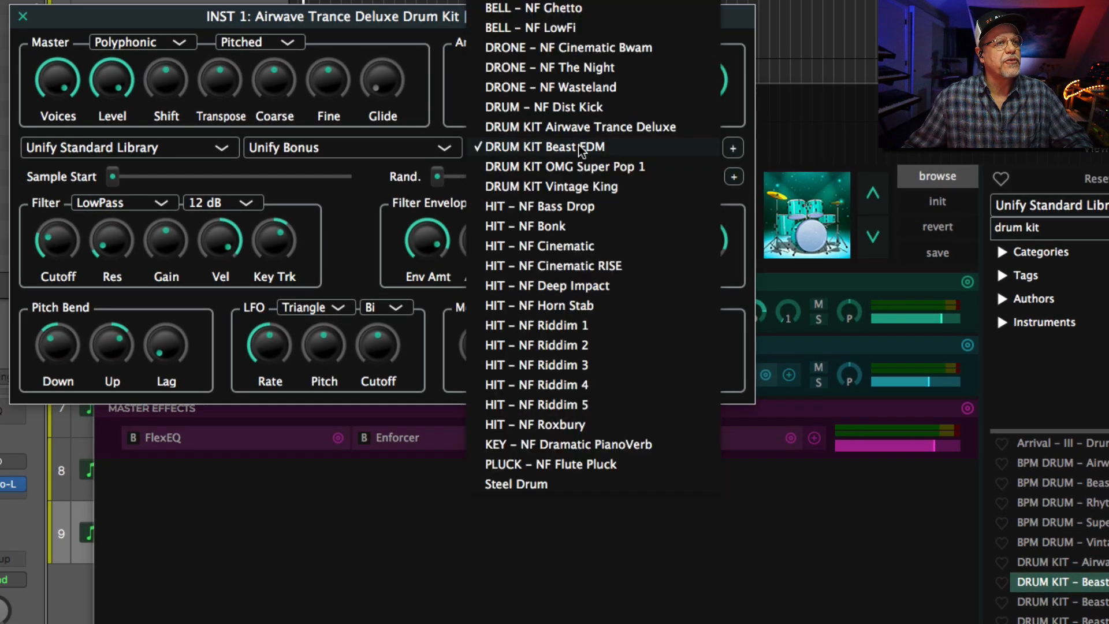
left_click(576, 168)
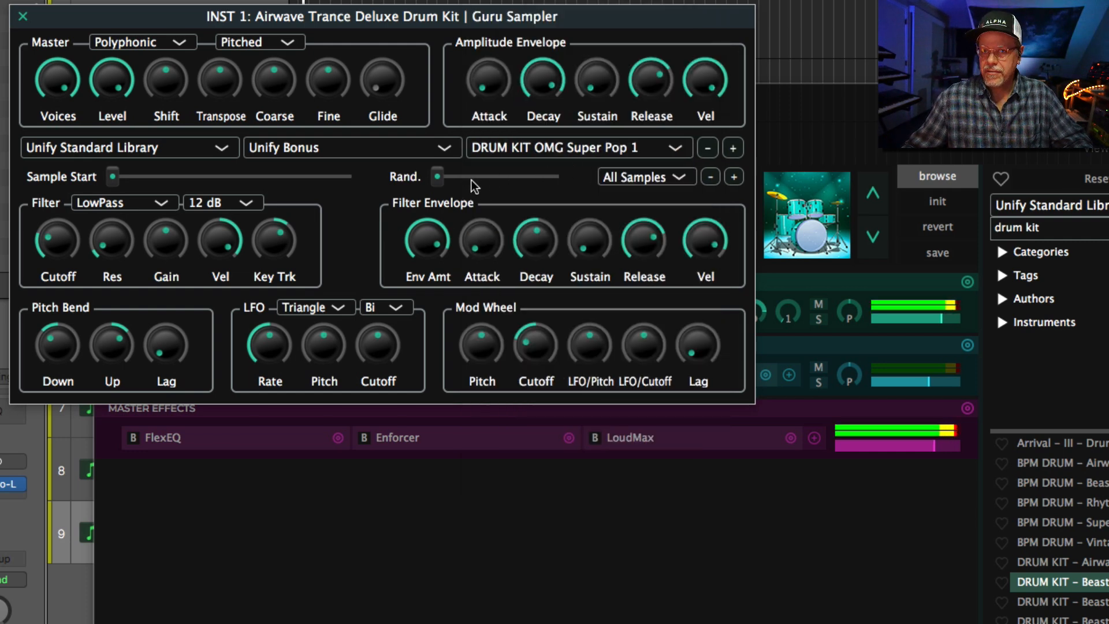
scroll(281, 94, "up", 5)
scroll(280, 94, "up", 5)
double_click(281, 94)
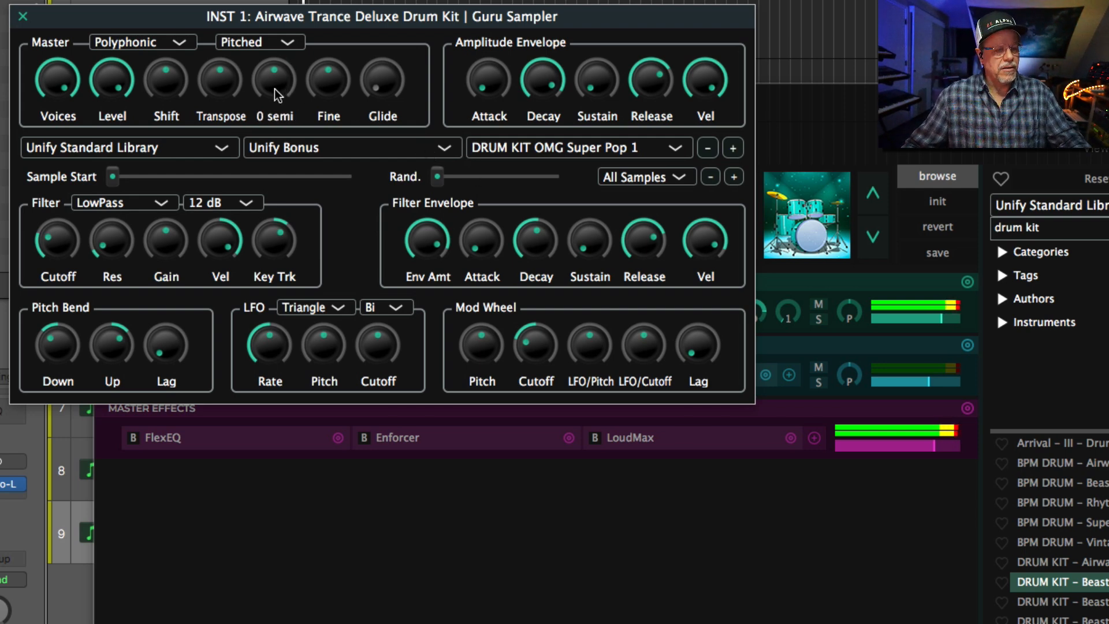
left_click(22, 24)
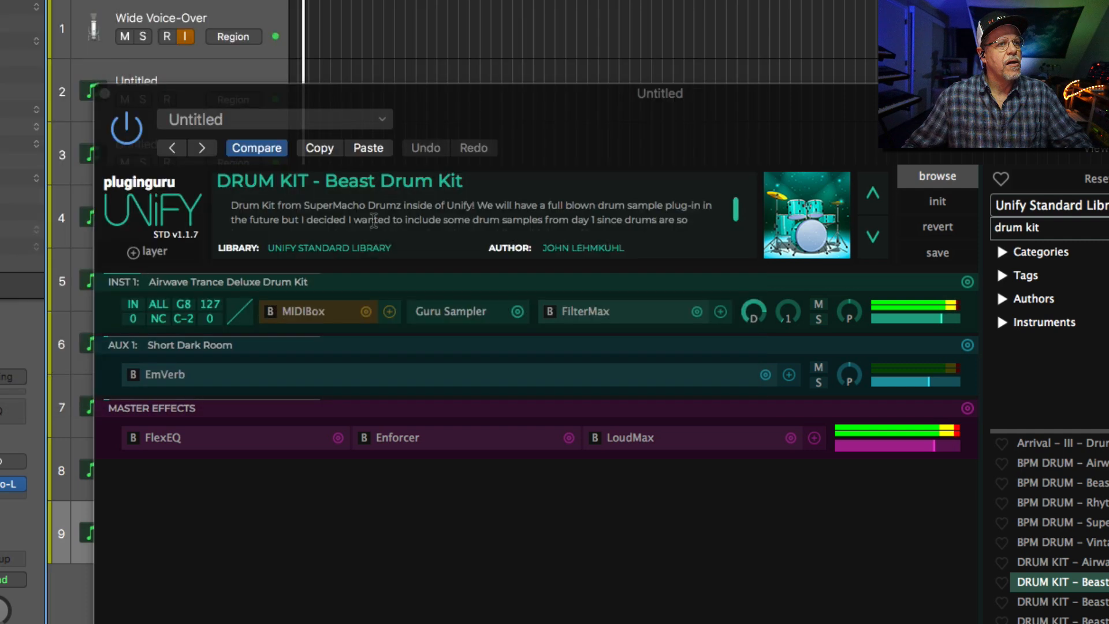
Step: Reopen the layer's MIDIBox, set Root to D2 and switch the output note range to Include notes
left_click(310, 315)
mouse_move(282, 339)
left_mouse_down()
mouse_move(286, 369)
mouse_move(286, 347)
mouse_move(291, 358)
left_mouse_up()
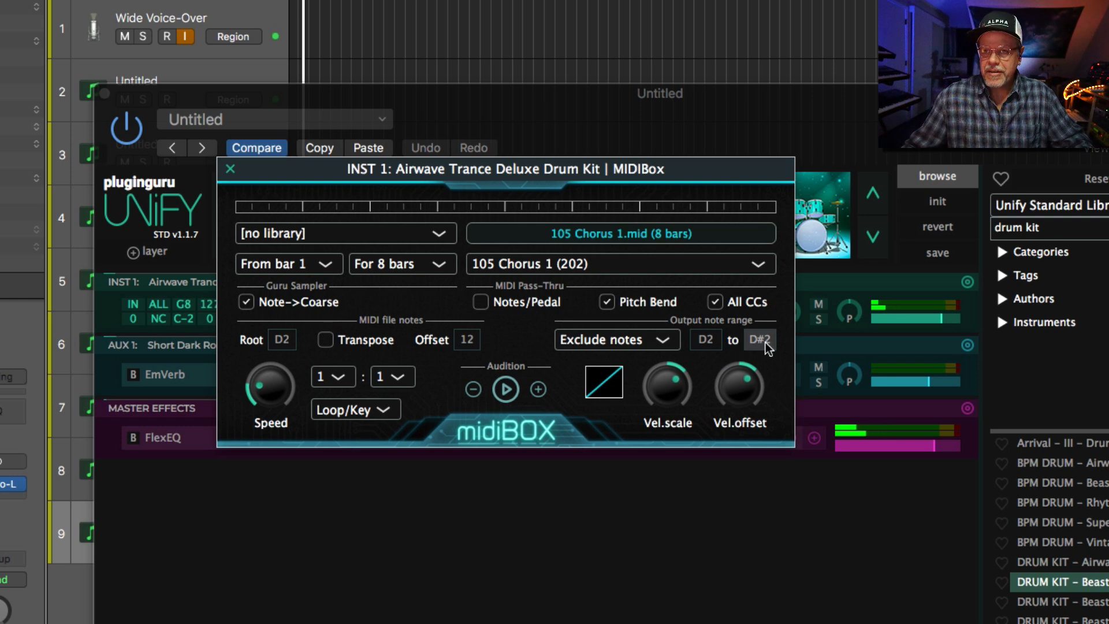
left_click(629, 340)
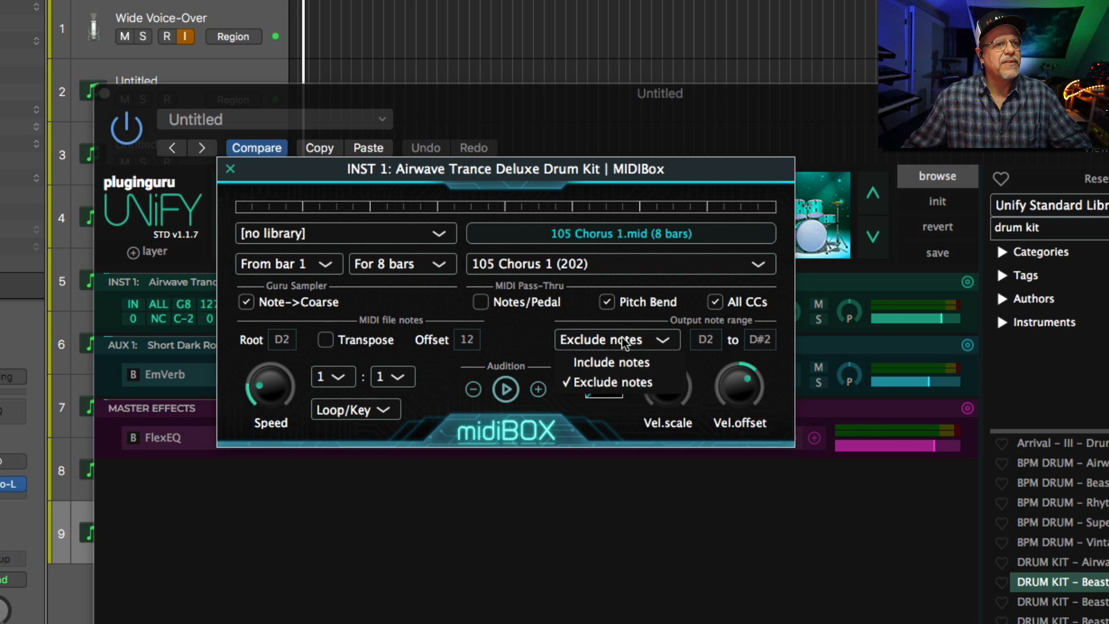
left_click(621, 362)
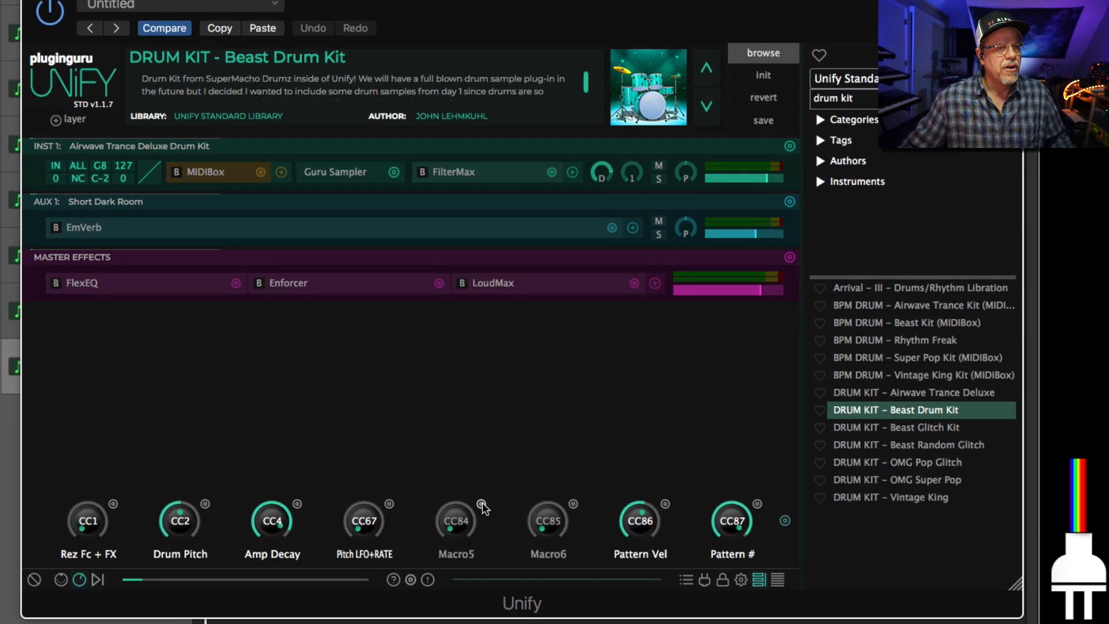
Step: Link Macro5 to Max output note of the Airwave Trance Deluxe Drum Kit layer's MIDIBox and try out the macro knob
left_click(482, 505)
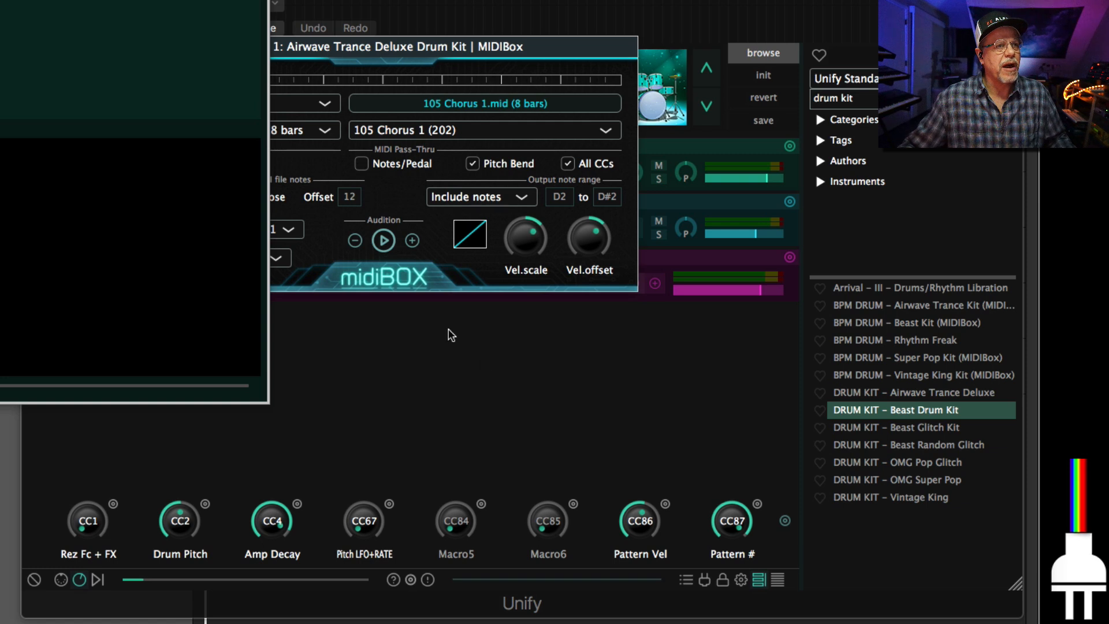
left_click_drag(116, 0, 402, 13)
left_click(255, 38)
mouse_move(289, 48)
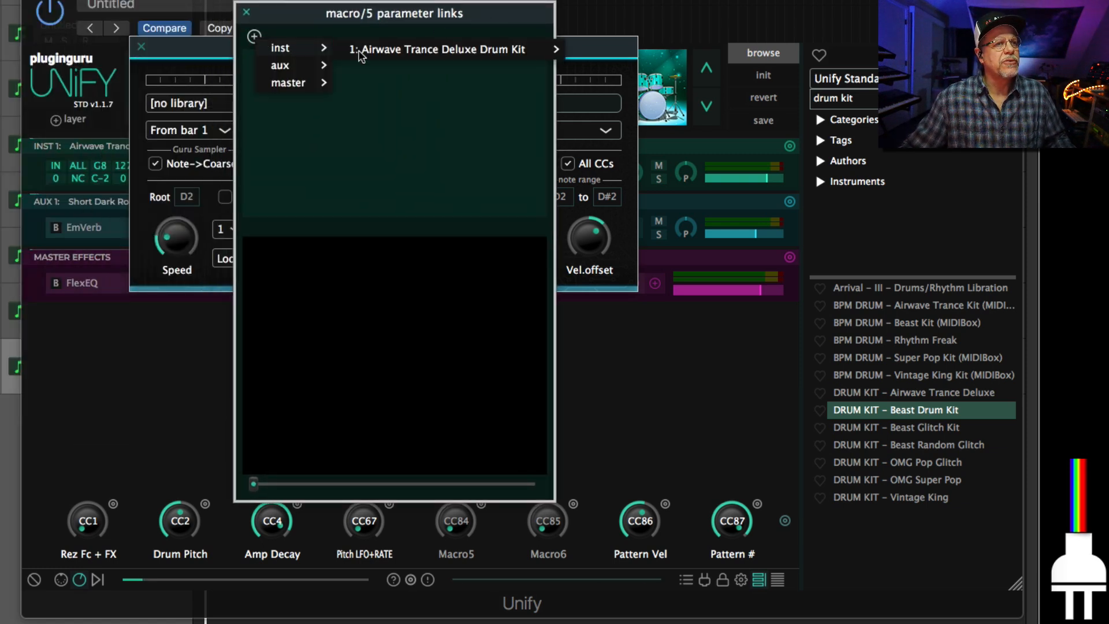
mouse_move(507, 52)
mouse_move(608, 155)
mouse_move(762, 161)
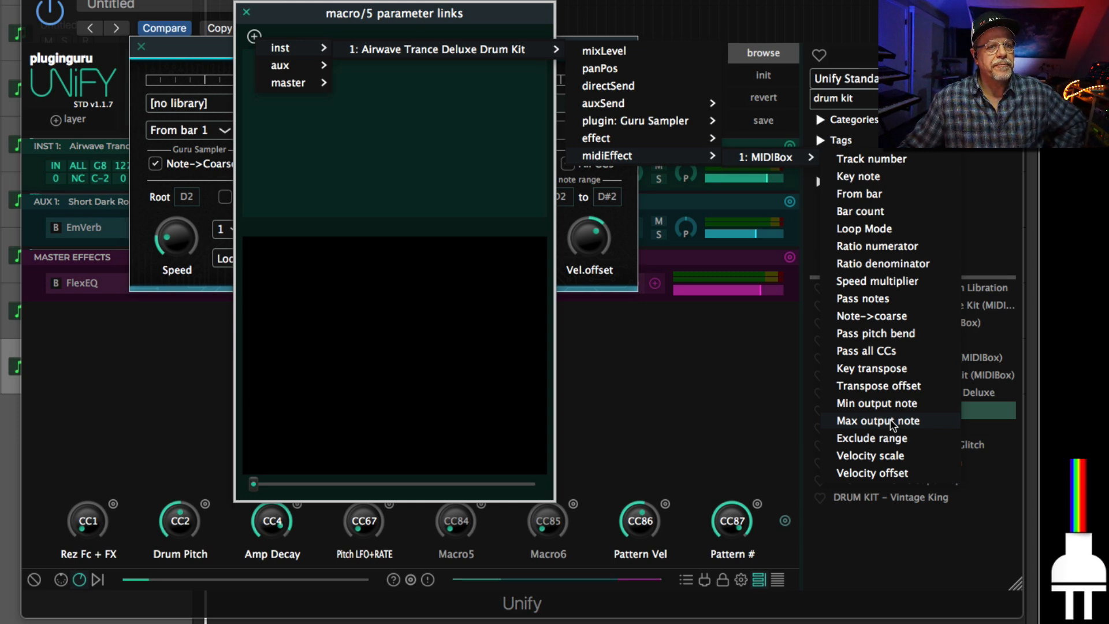
left_click(877, 421)
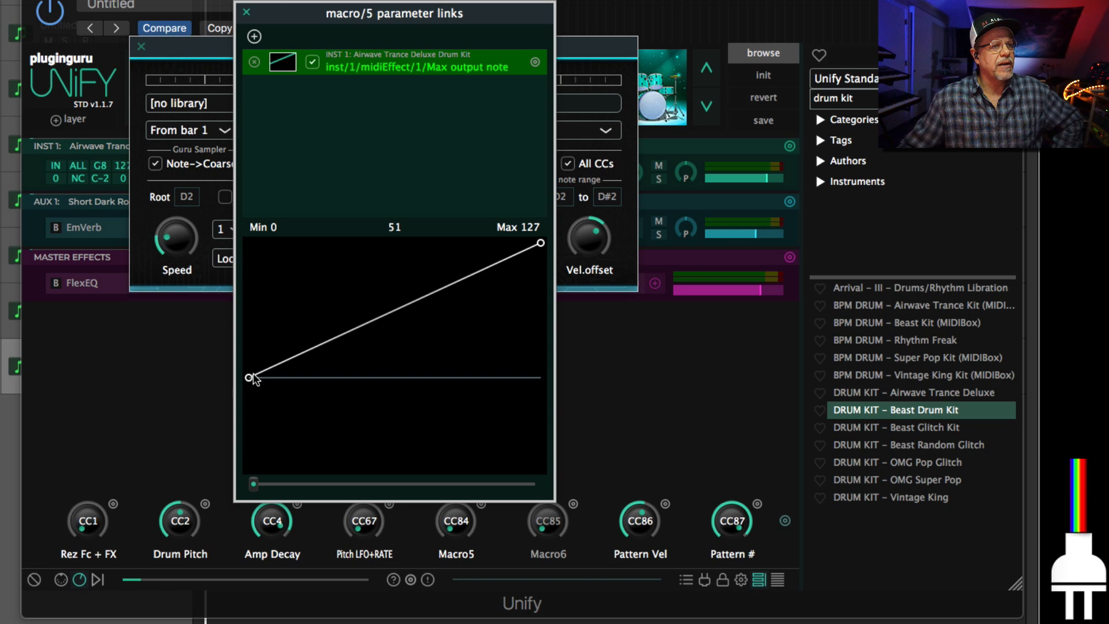
left_click(246, 12)
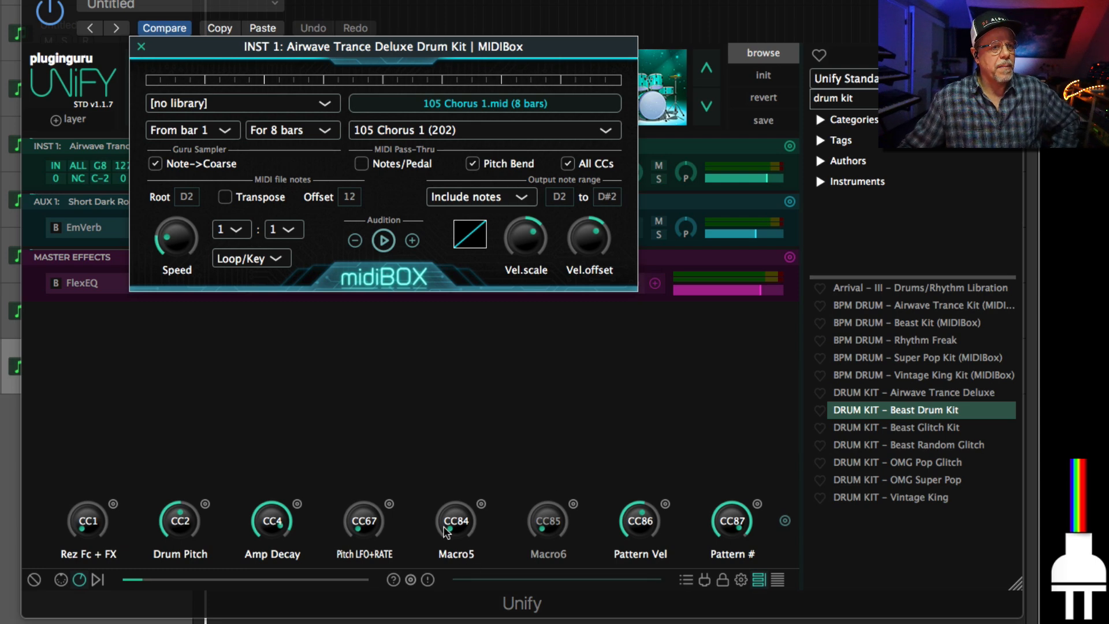
left_click_drag(462, 525, 514, 327)
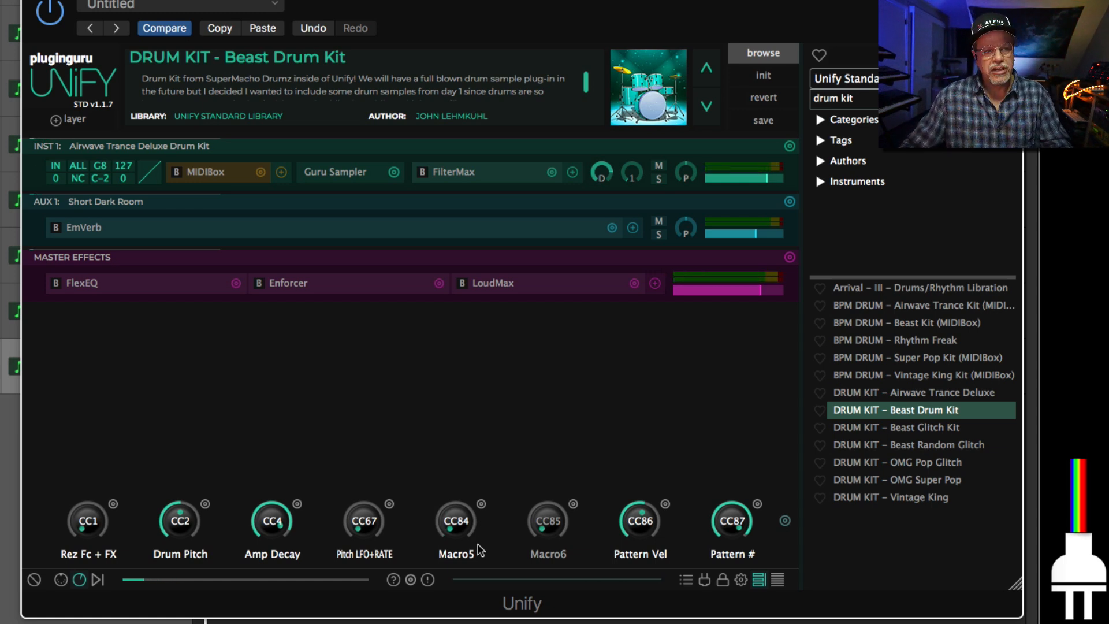
Step: Link Macro6 to the MIDIBox's Min output note, with the link curve's end point lowered to 0
left_click(575, 505)
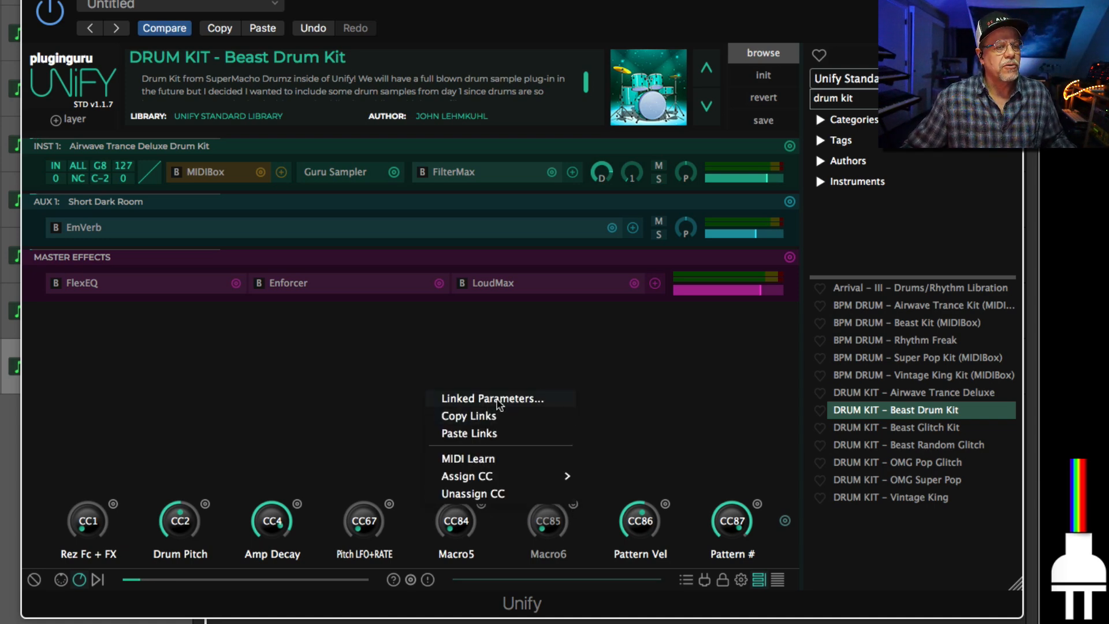
left_click(497, 401)
left_click(63, 36)
mouse_move(115, 48)
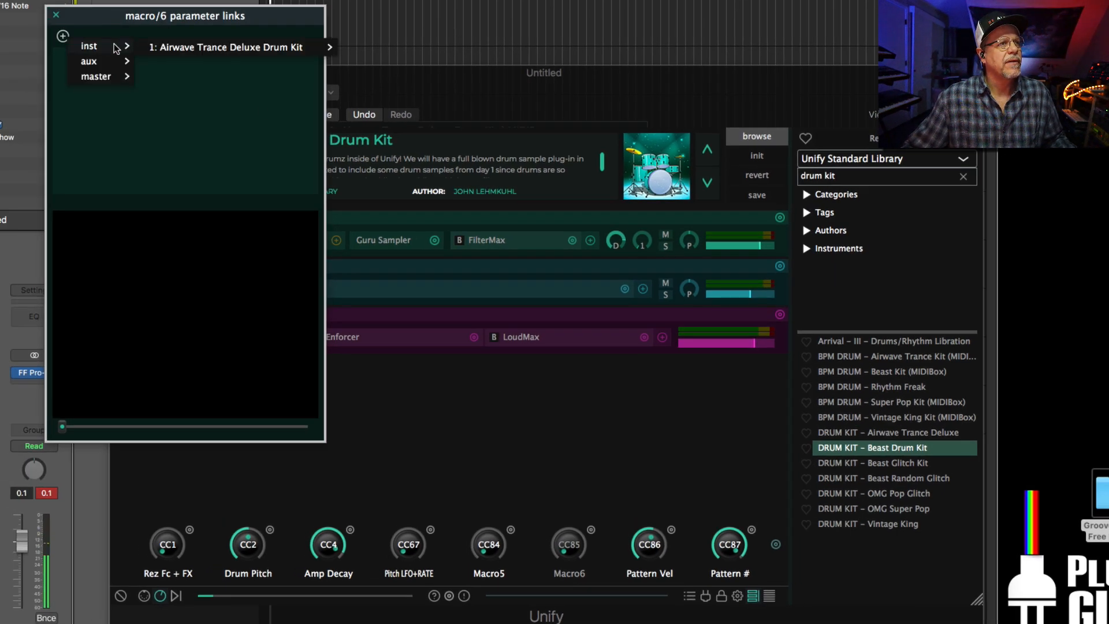
mouse_move(196, 47)
mouse_move(404, 141)
mouse_move(520, 141)
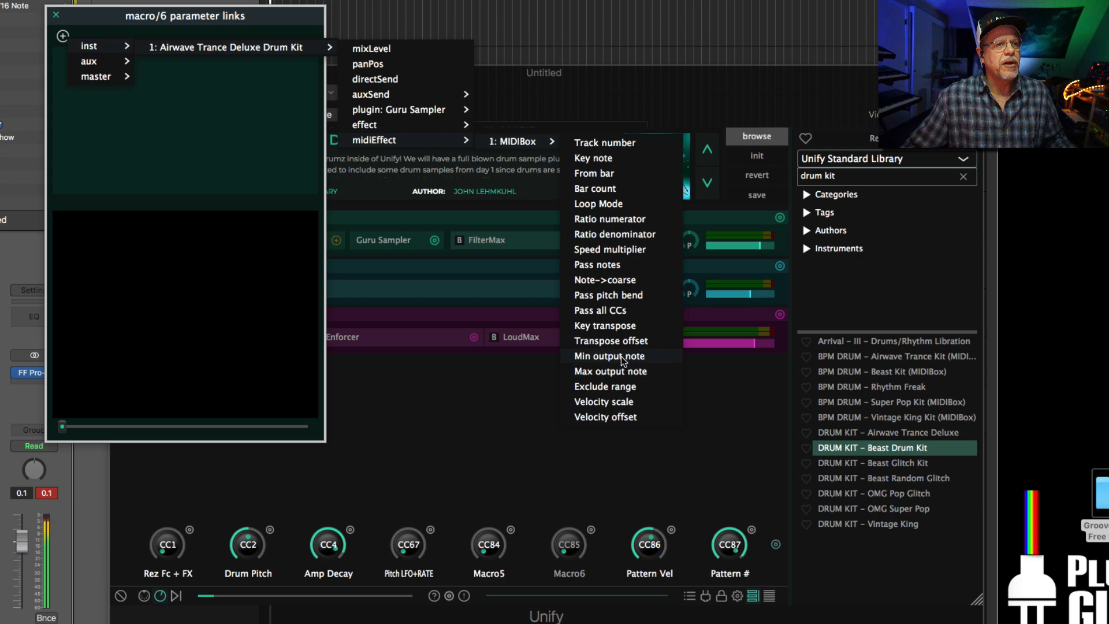
left_click(610, 356)
left_click_drag(307, 222, 316, 489)
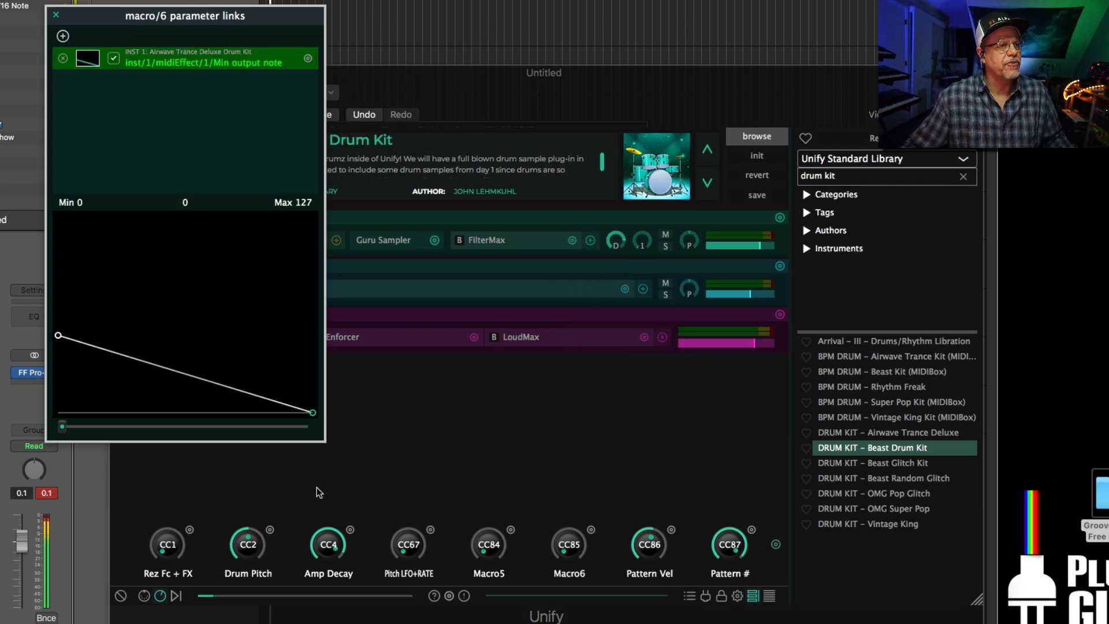
left_click(56, 14)
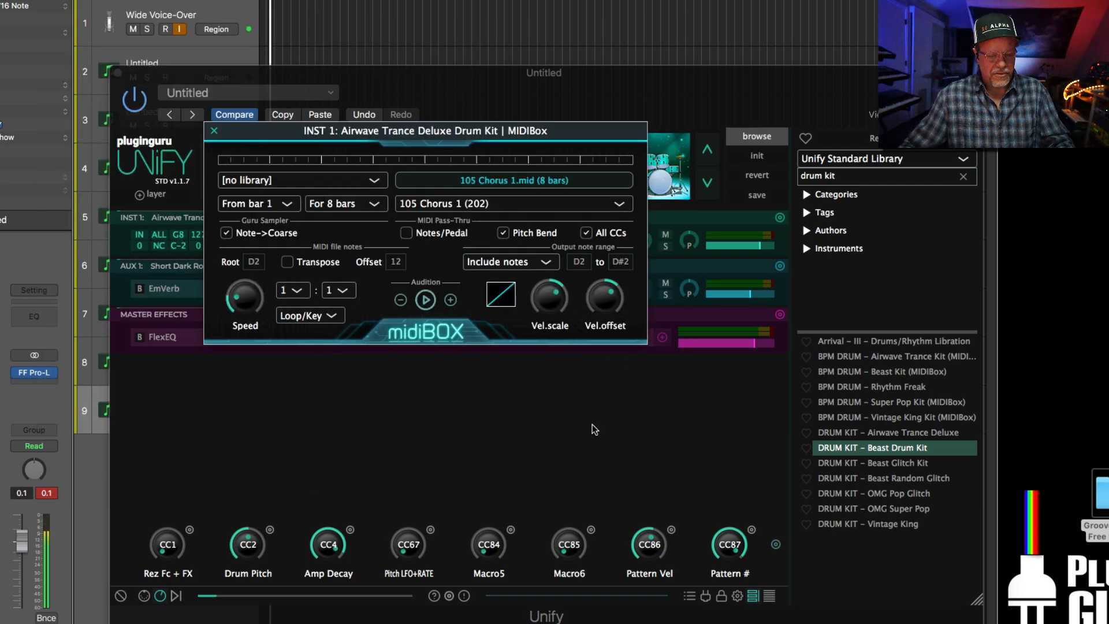
Step: Sweep Macro6 and Macro5 while the groove plays, ending with an output note range of about D1 to E4
left_click_drag(573, 546, 610, 423)
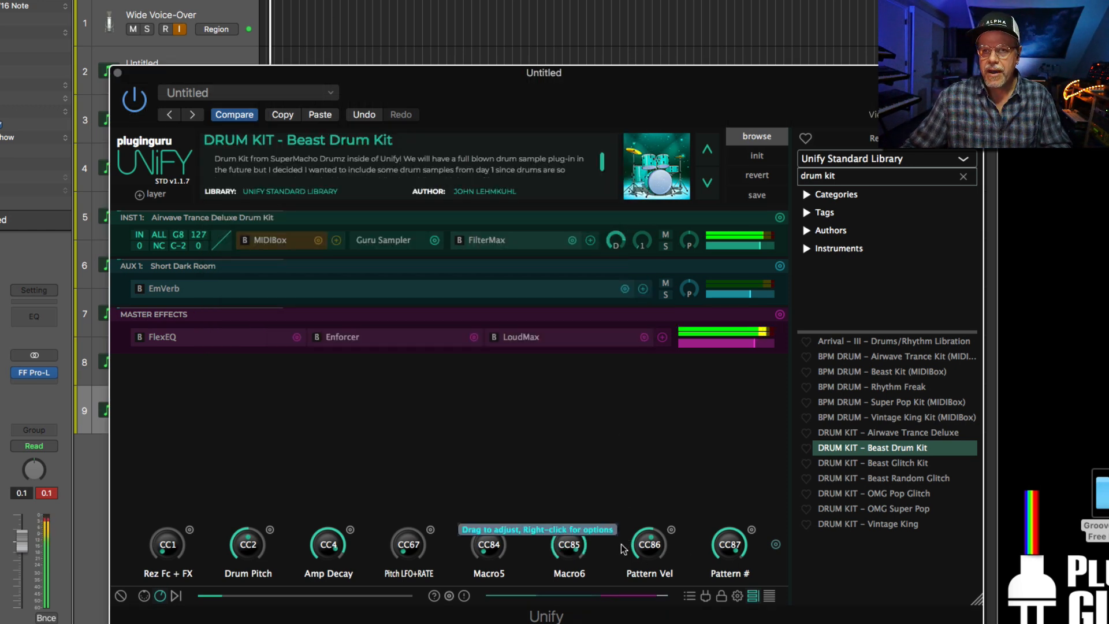
double_click(569, 541)
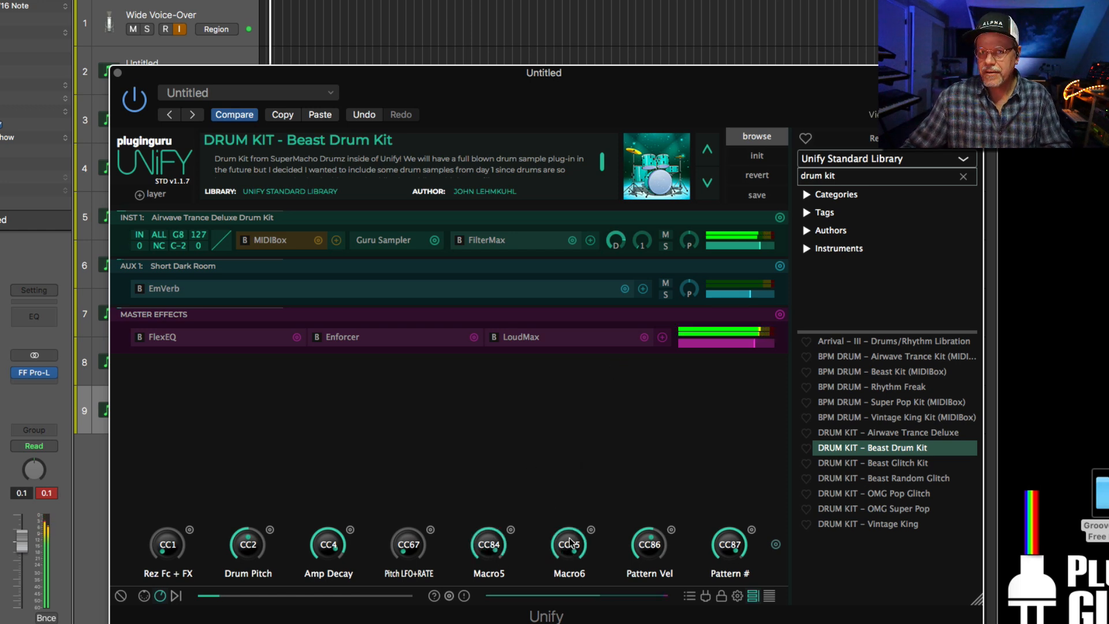
left_click_drag(571, 537, 572, 621)
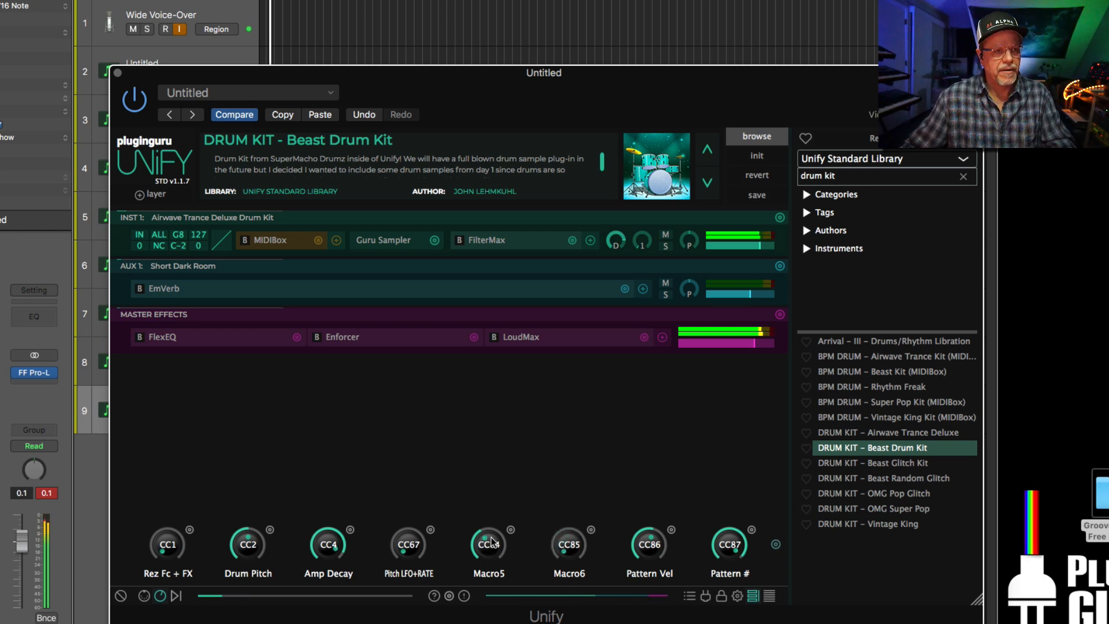
left_click_drag(495, 554, 495, 601)
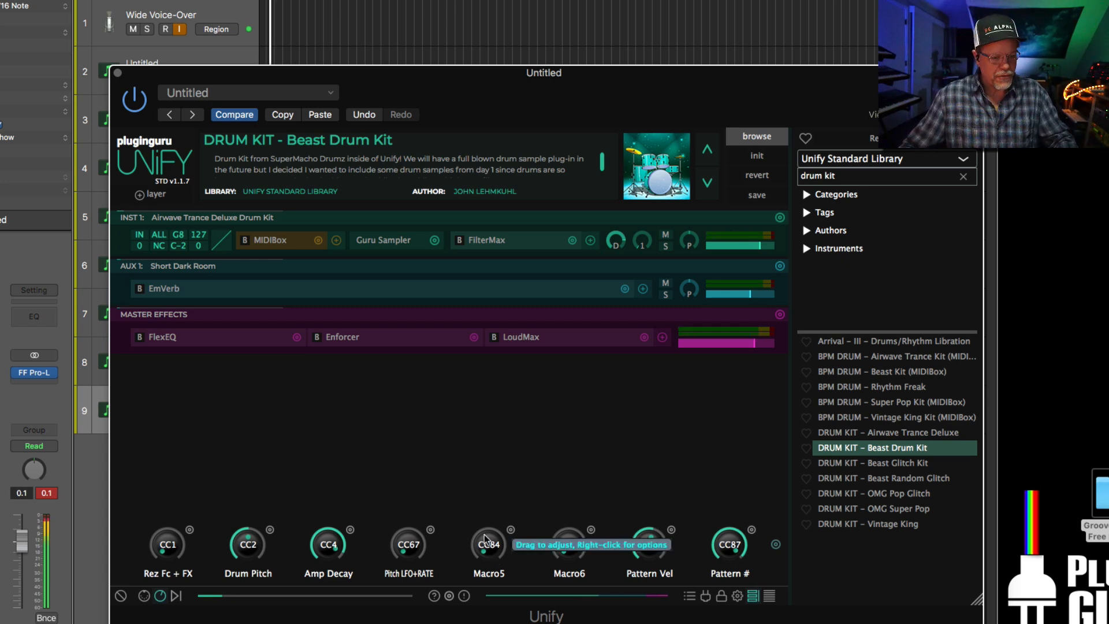
left_click_drag(491, 540, 491, 512)
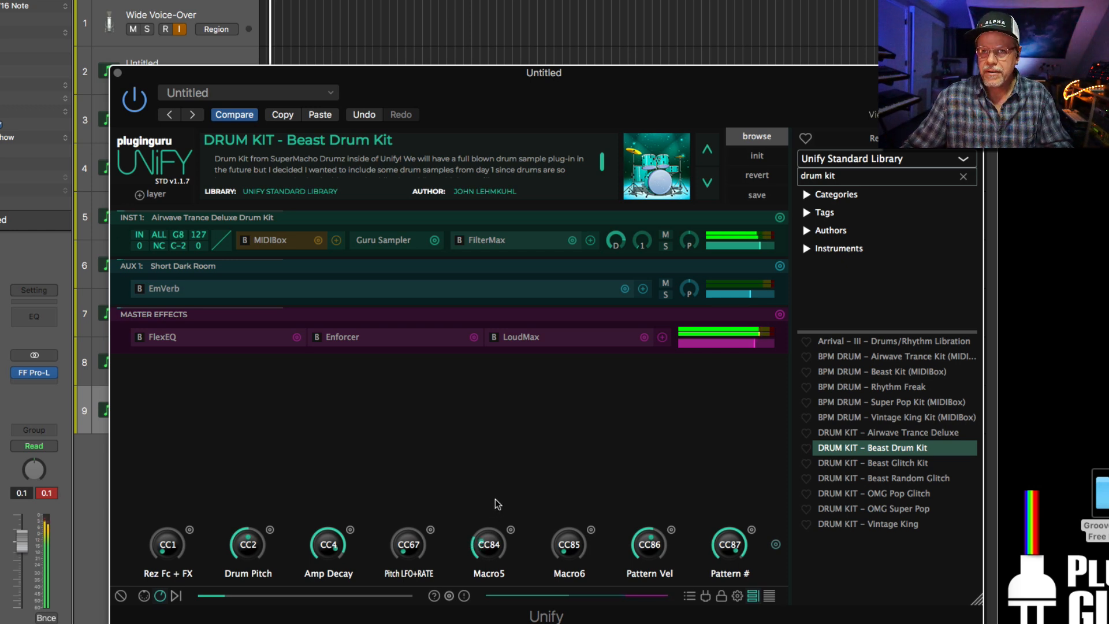
left_click_drag(570, 544, 576, 512)
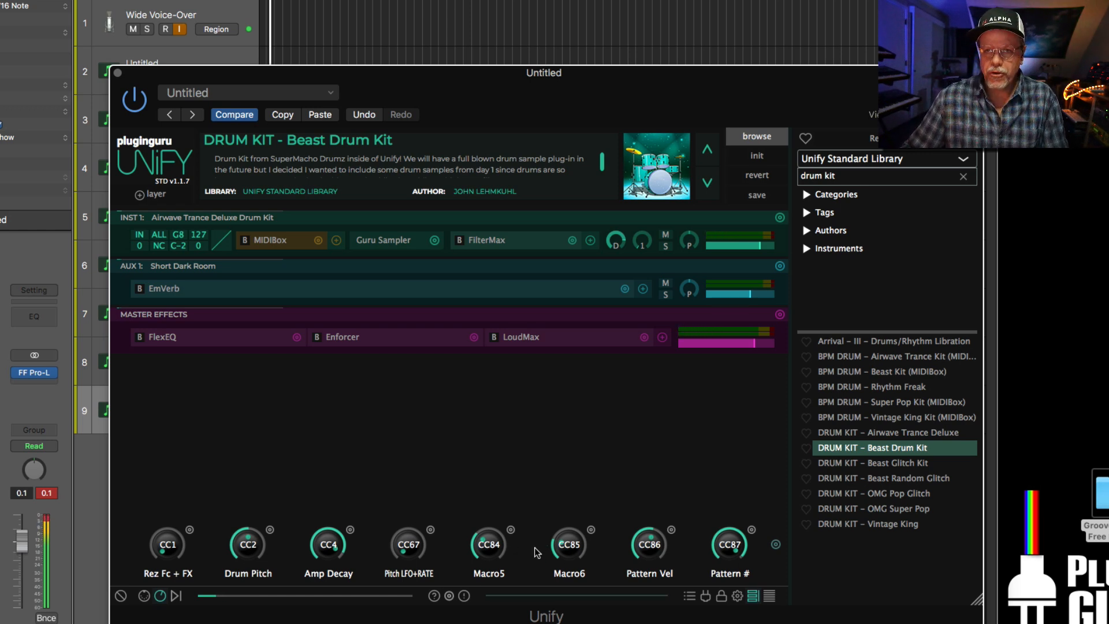
Step: Open the drum layer's MIDIBox and review the include and exclude choices for the output note range
double_click(269, 240)
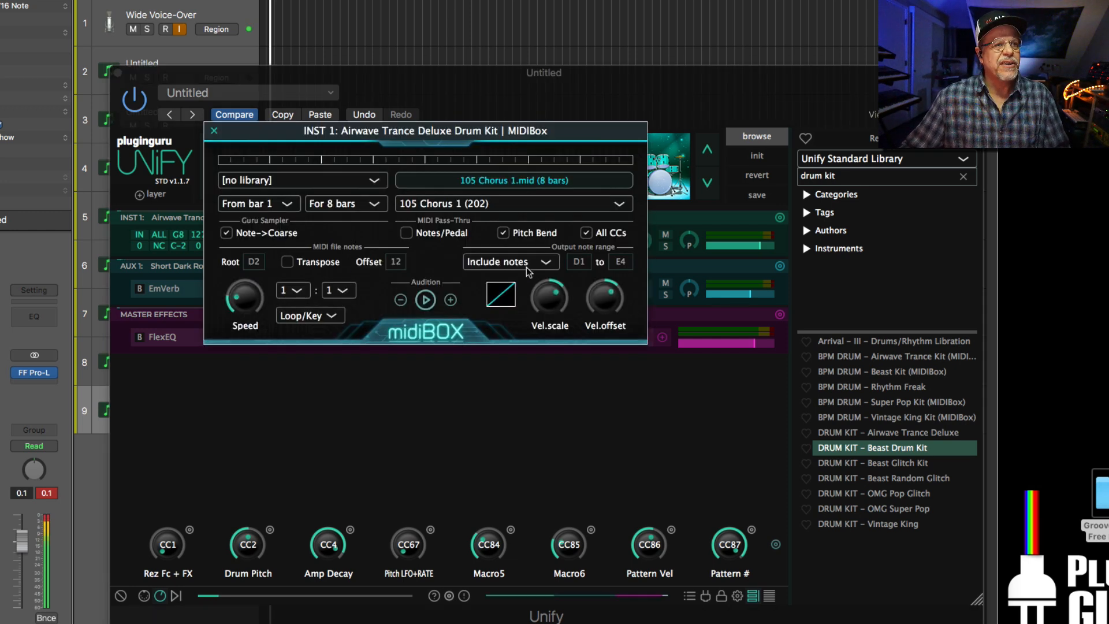
left_click(526, 267)
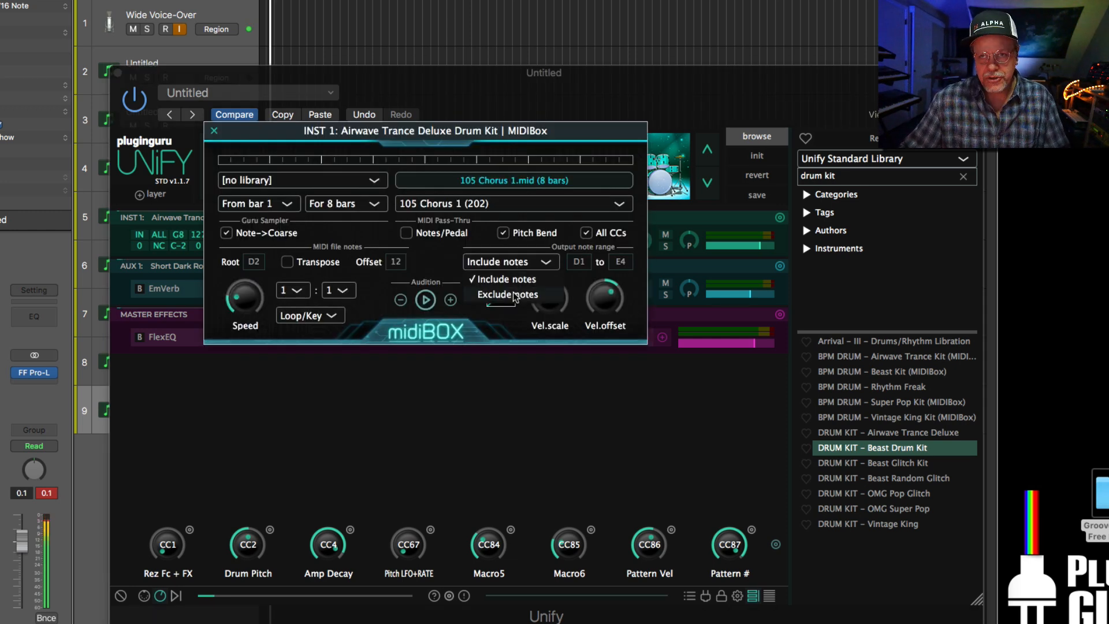
left_click(607, 371)
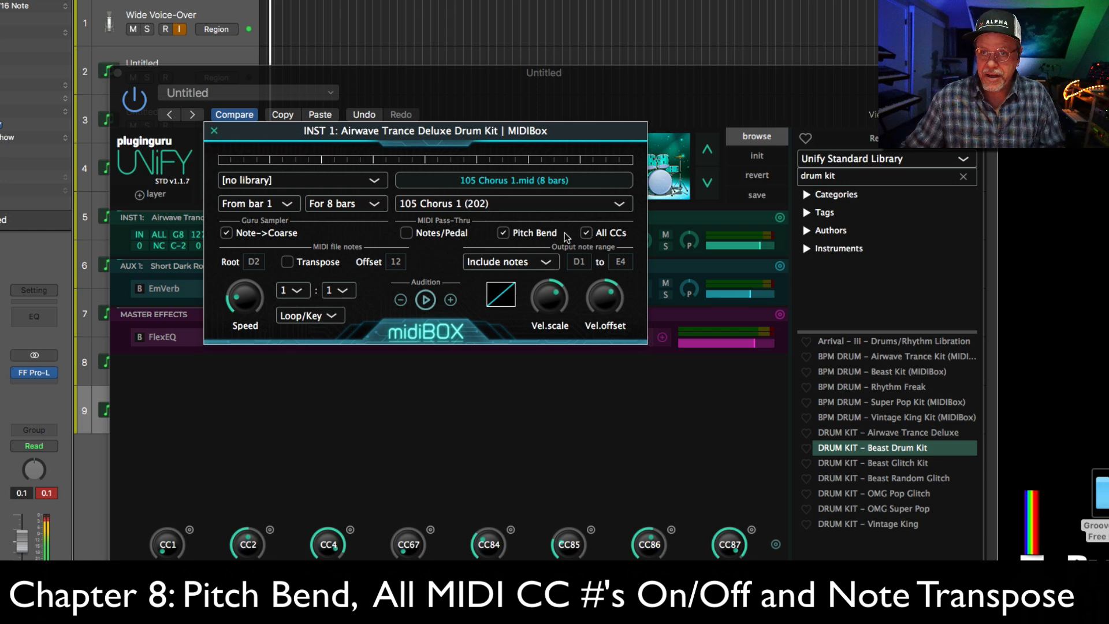
Step: Toggle the Pitch Bend pass-through off and back on in the MIDIBox
left_click(503, 233)
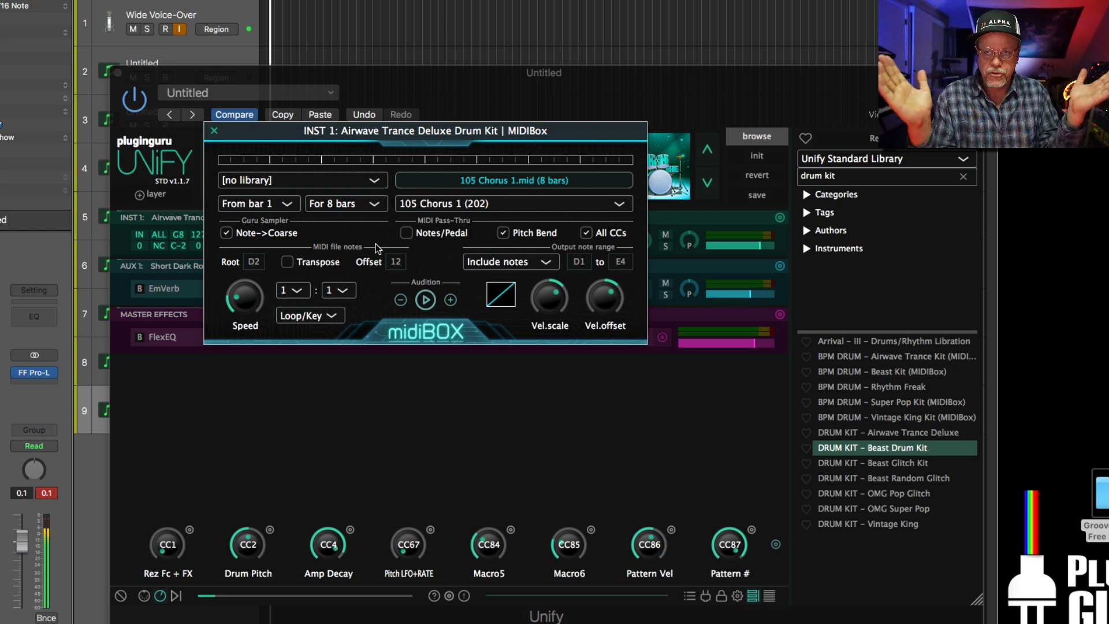
left_click(505, 234)
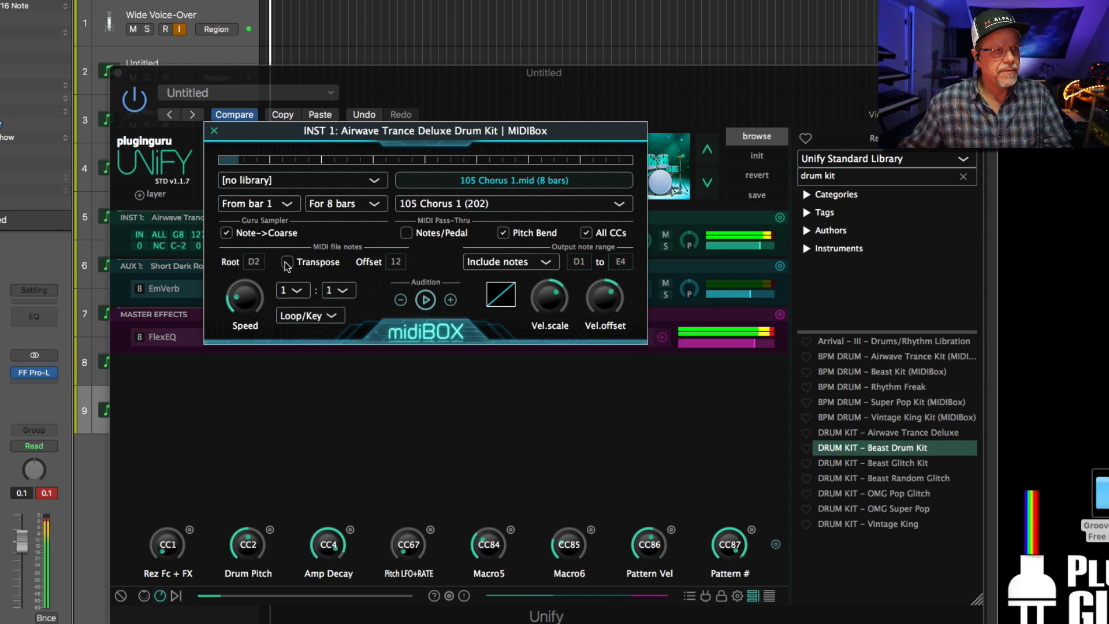
Step: Turn on Transpose for the MIDI file notes in the MIDIBox and set the root note to C3
left_click(286, 263)
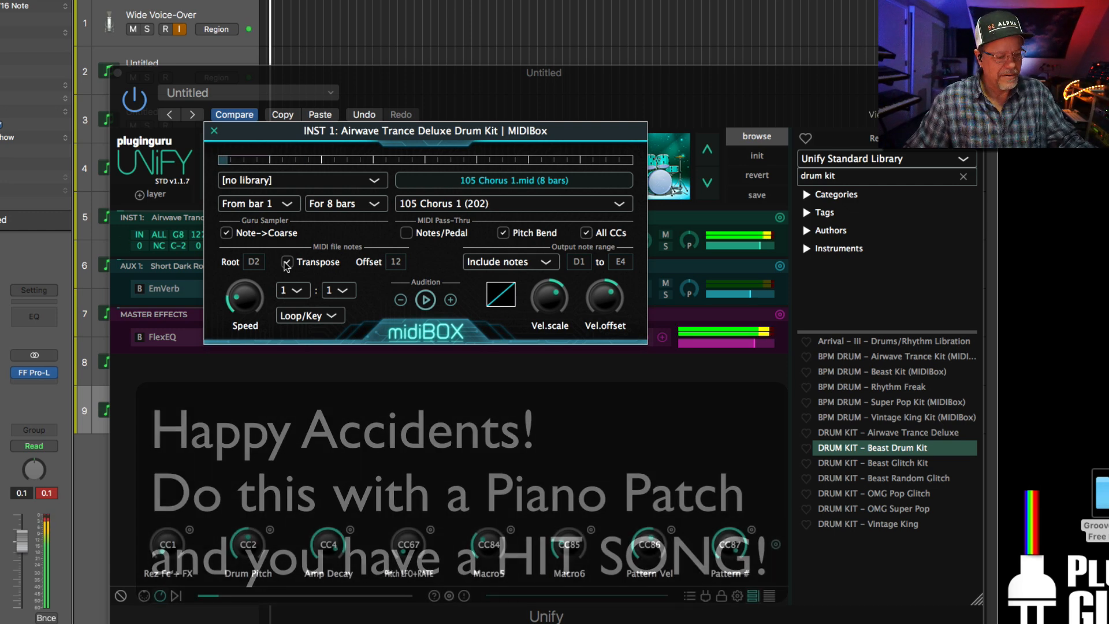
left_click(253, 265)
type("C3")
key("Return")
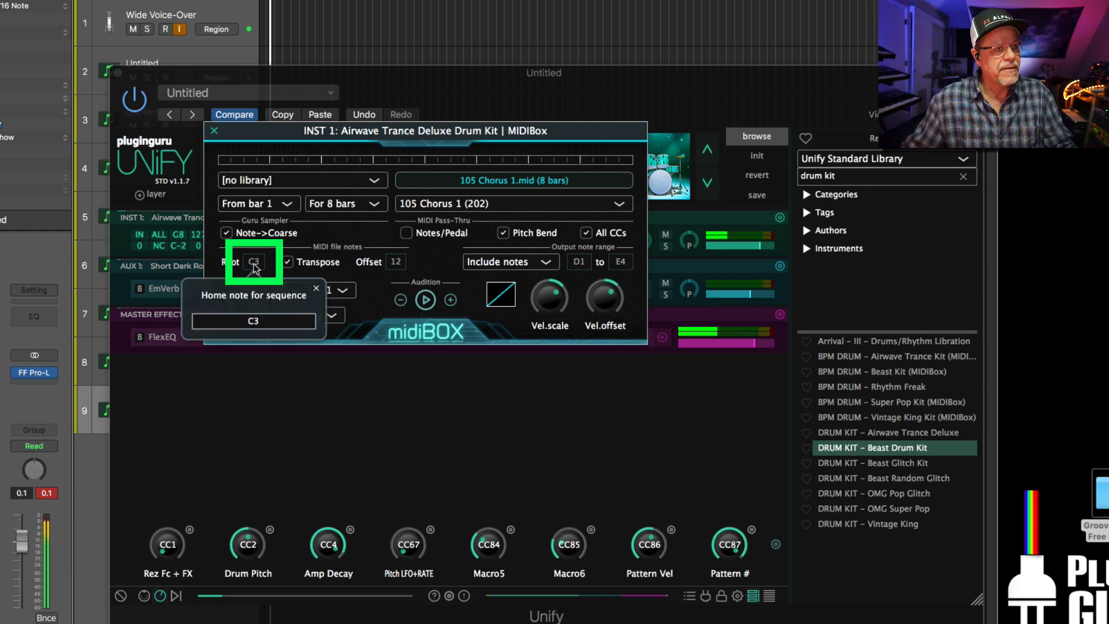
left_click(316, 290)
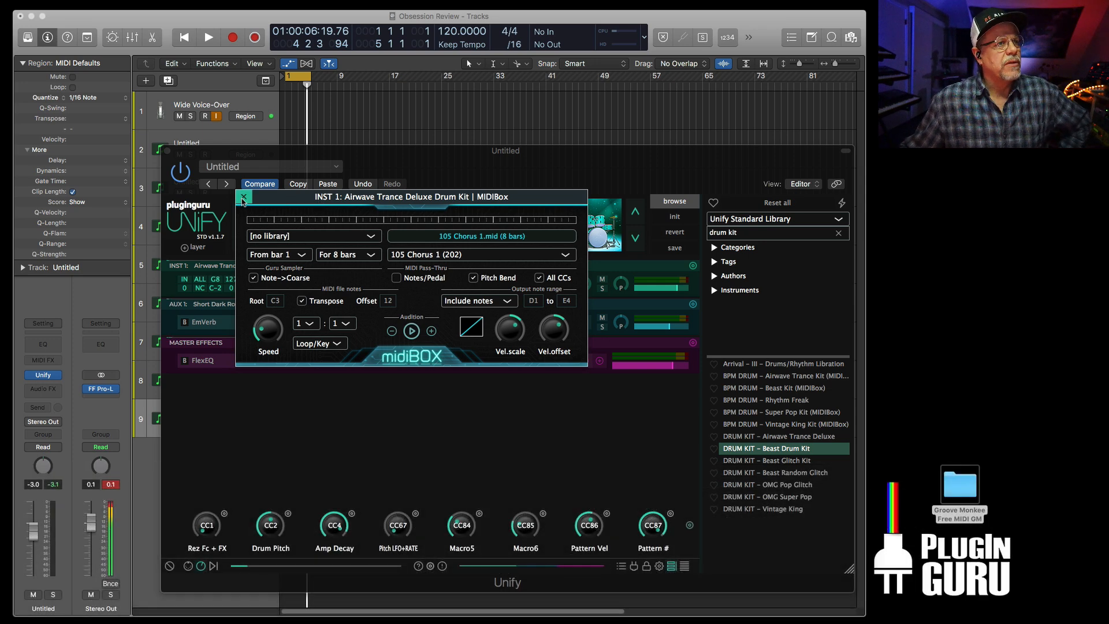
Step: Close the MIDIBox and Unify windows and open Doom's Song 01 105 BPM folder inside Groove Monkee Free MIDI GM
left_click(243, 199)
left_click(167, 151)
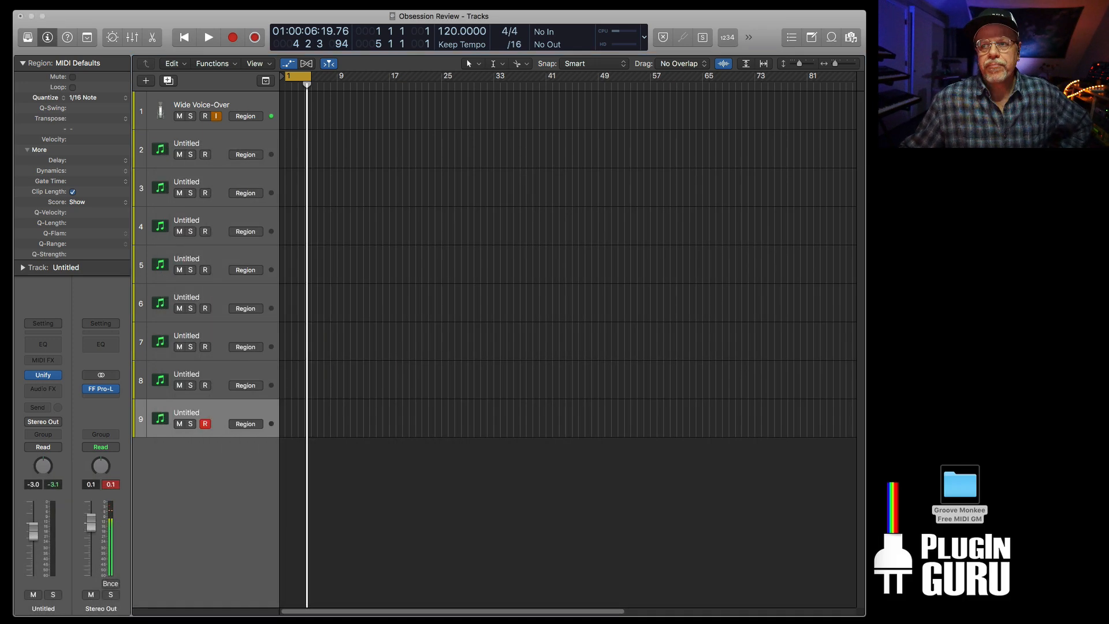
double_click(959, 487)
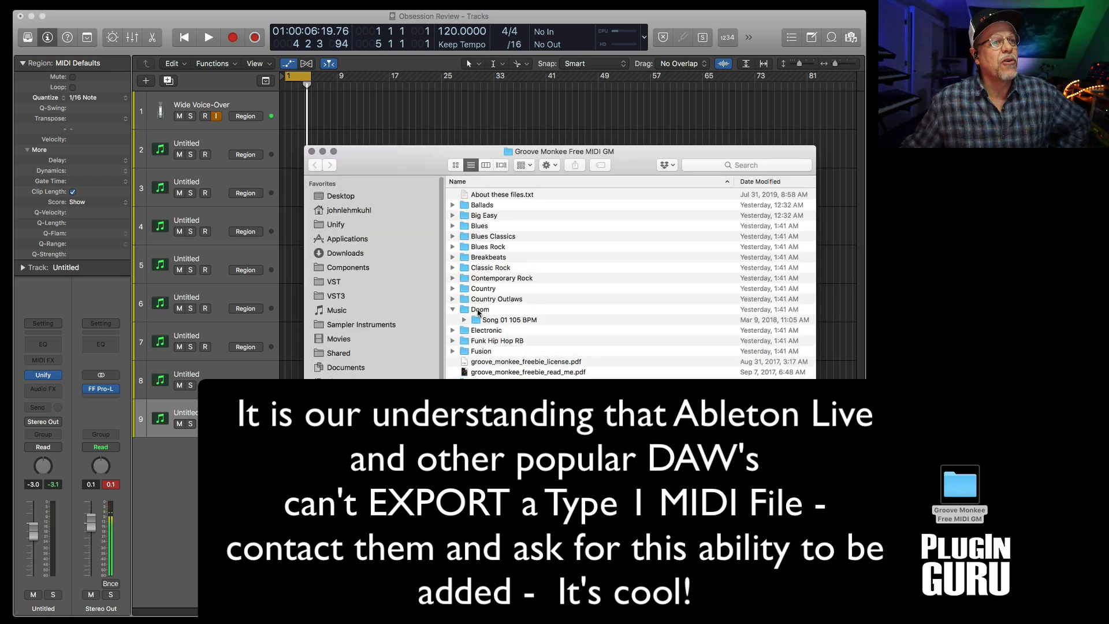
double_click(489, 320)
left_click_drag(393, 165, 535, 122)
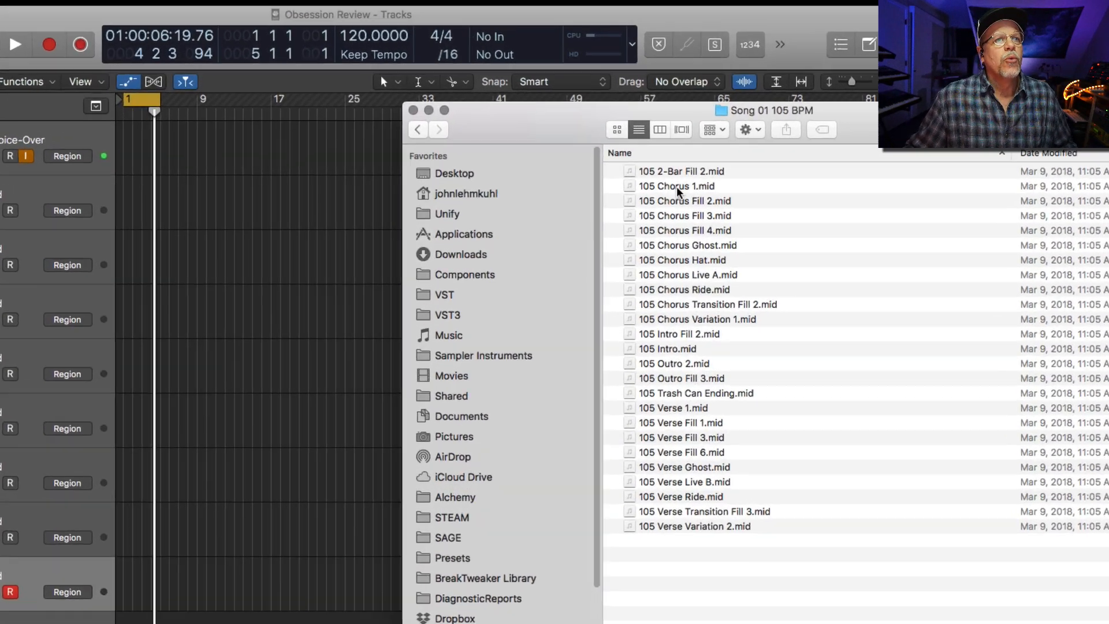
Step: Import 105 Chorus 1.mid, 105 Chorus Ghost.mid and 105 Chorus Hat.mid at bar 1 on tracks 2, 3 and 4
left_click_drag(639, 163, 130, 191)
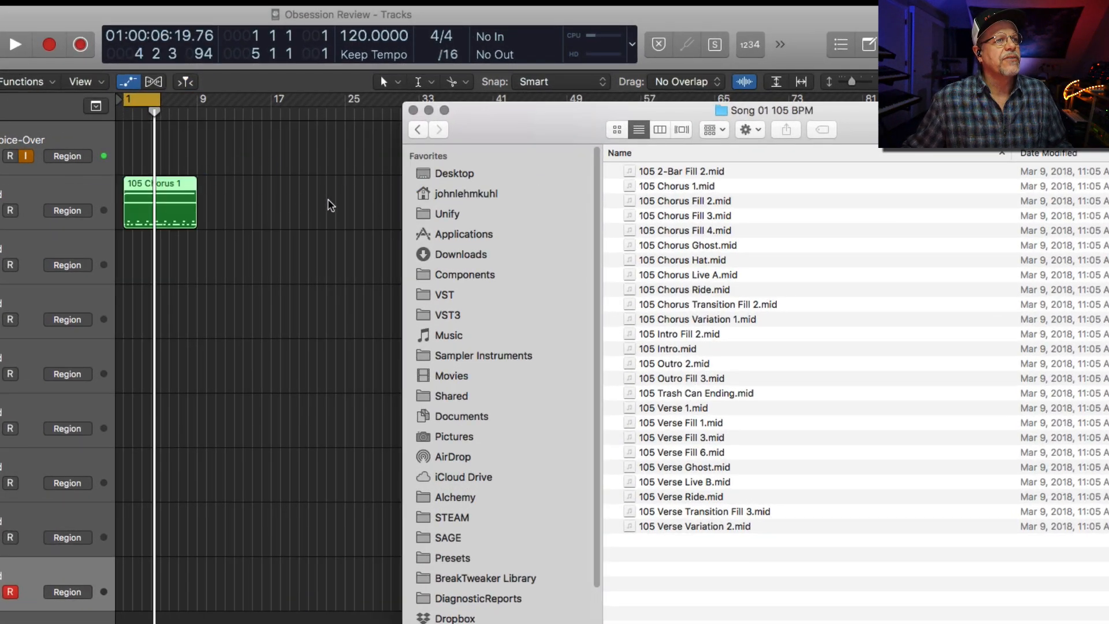
left_click_drag(673, 249, 130, 246)
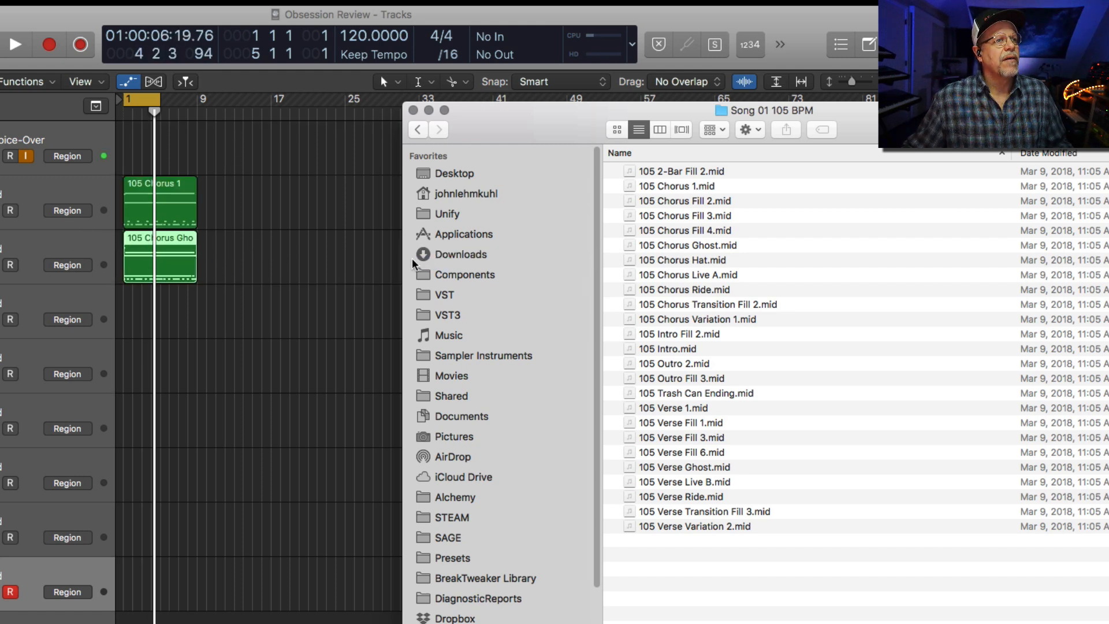
left_click_drag(681, 264, 130, 312)
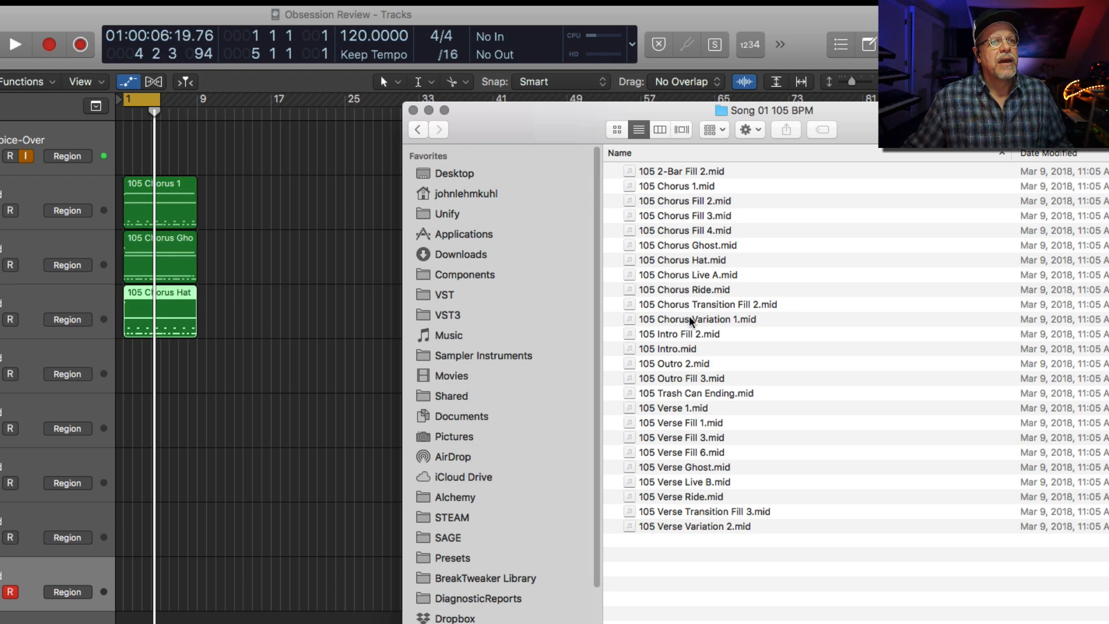
Step: Import 105 Chorus Transition Fill 2.mid, repeat it into one joined eight-bar region and move that region to track 9
left_click_drag(681, 310, 123, 360)
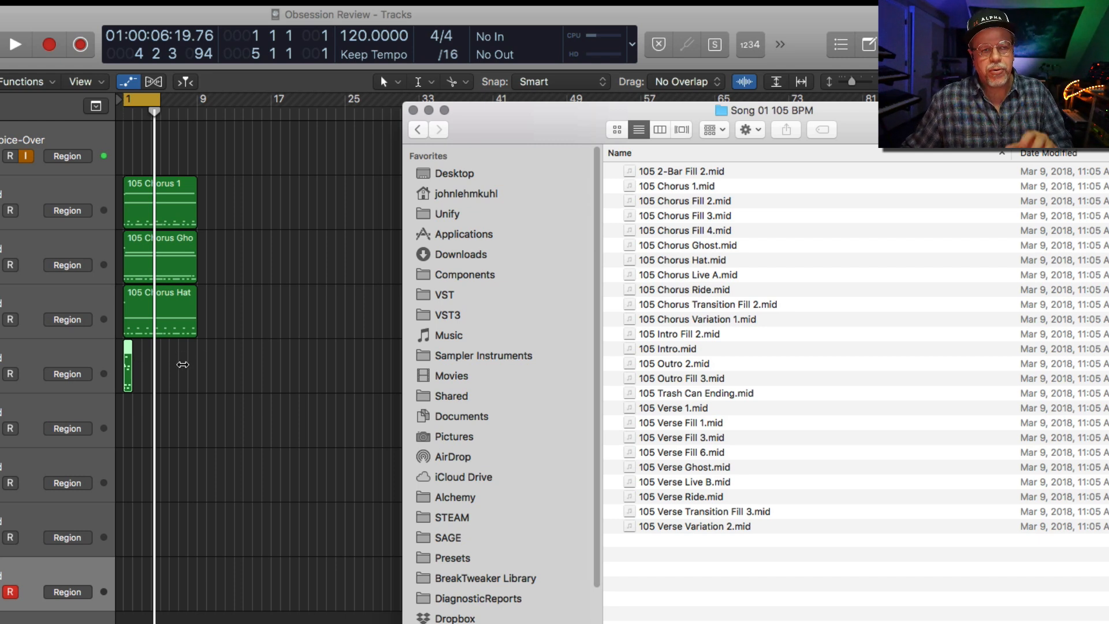
left_click_drag(233, 341, 96, 401)
left_click_drag(144, 138, 194, 138)
left_click(267, 224, "ctrl+alt")
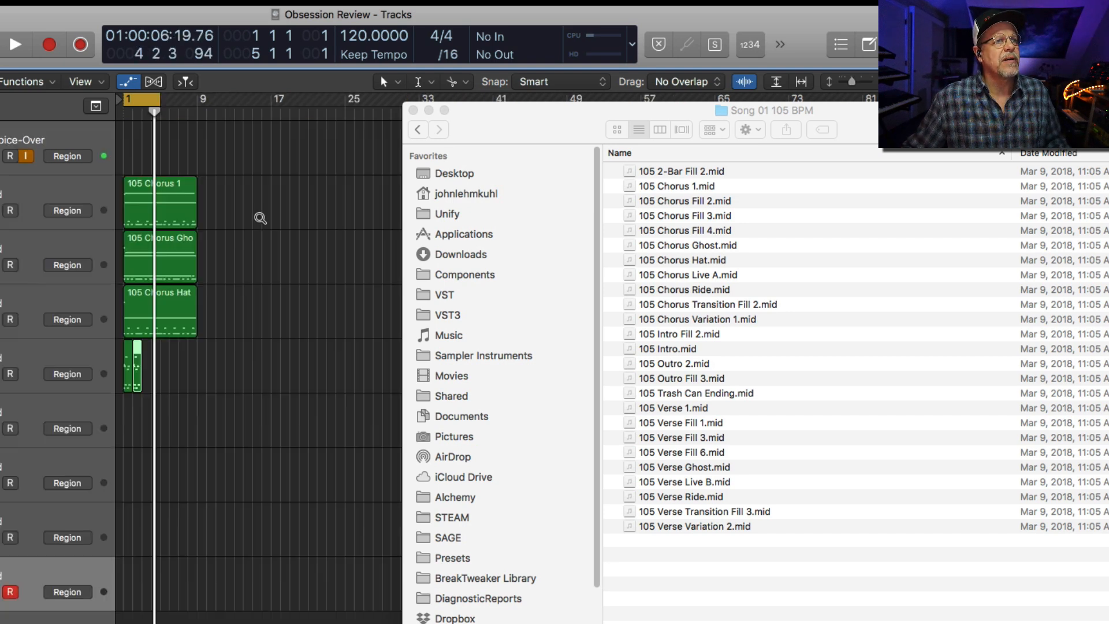
left_click_drag(178, 381, 147, 353)
left_click_drag(214, 349, 160, 348)
left_click_drag(230, 349, 98, 592)
key("super+j")
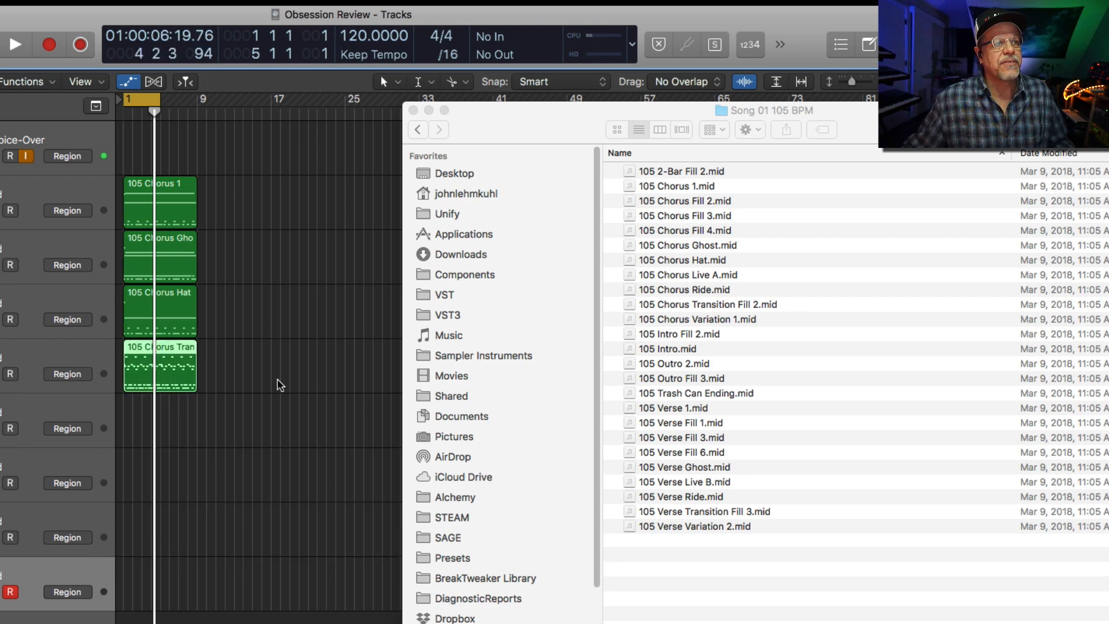
left_click_drag(168, 356, 152, 581)
Step: Import 105 Verse Ride.mid, 105 Verse Live B.mid and 105 Verse 1.mid at bar 1 on tracks 5, 6 and 7
left_click_drag(687, 497, 124, 358)
left_click(974, 543)
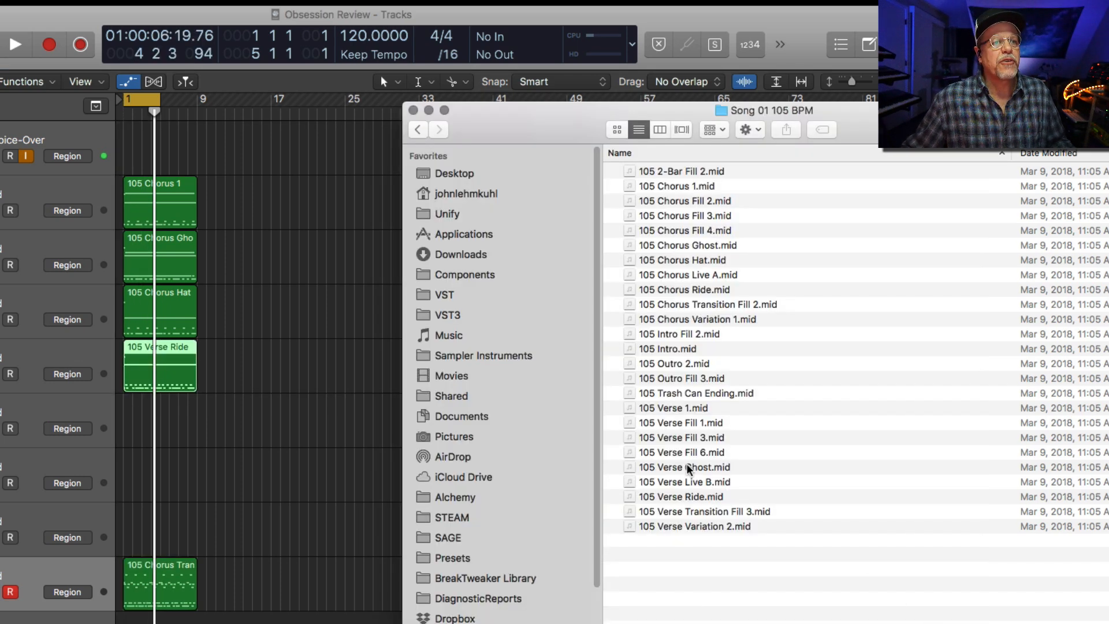
left_click_drag(679, 483, 130, 419)
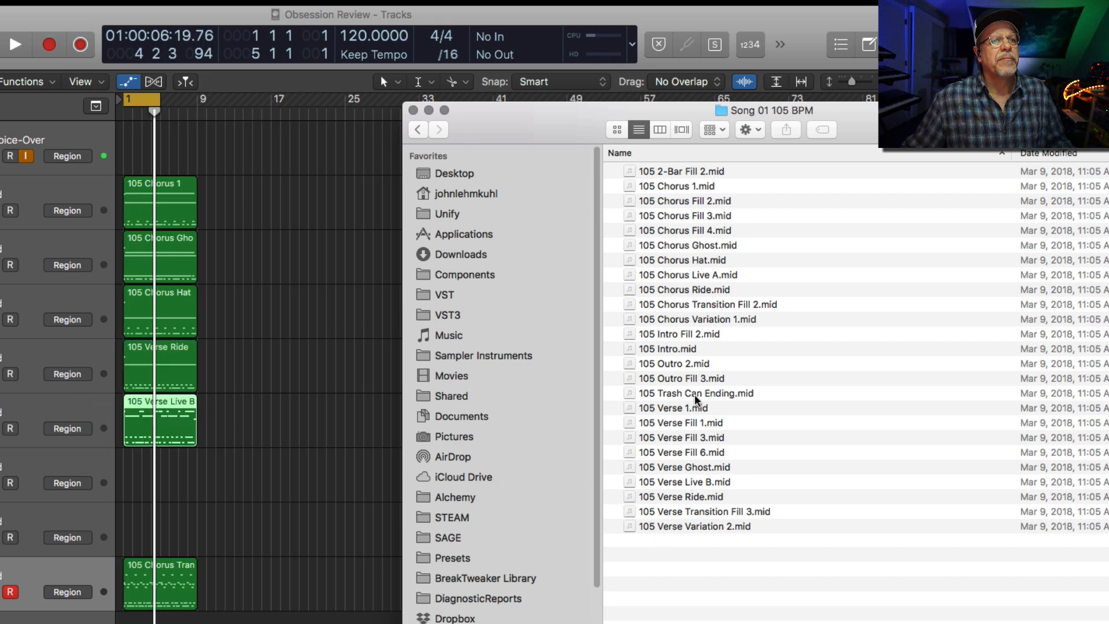
left_click(677, 395)
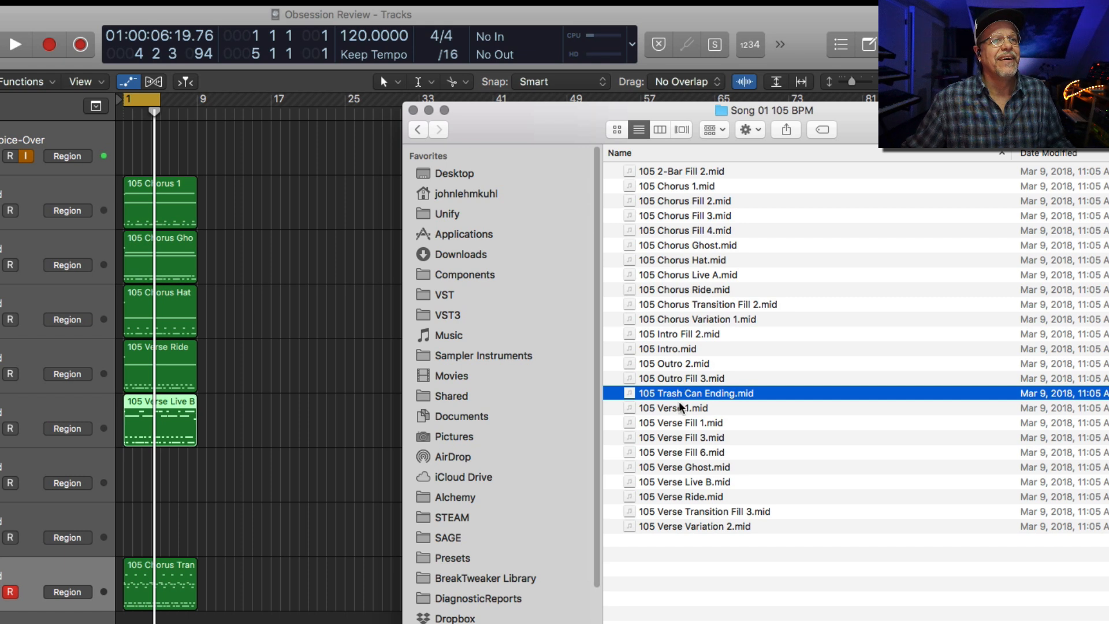
left_click_drag(673, 409, 155, 463)
left_click_drag(248, 188, 219, 478)
left_click(1008, 592)
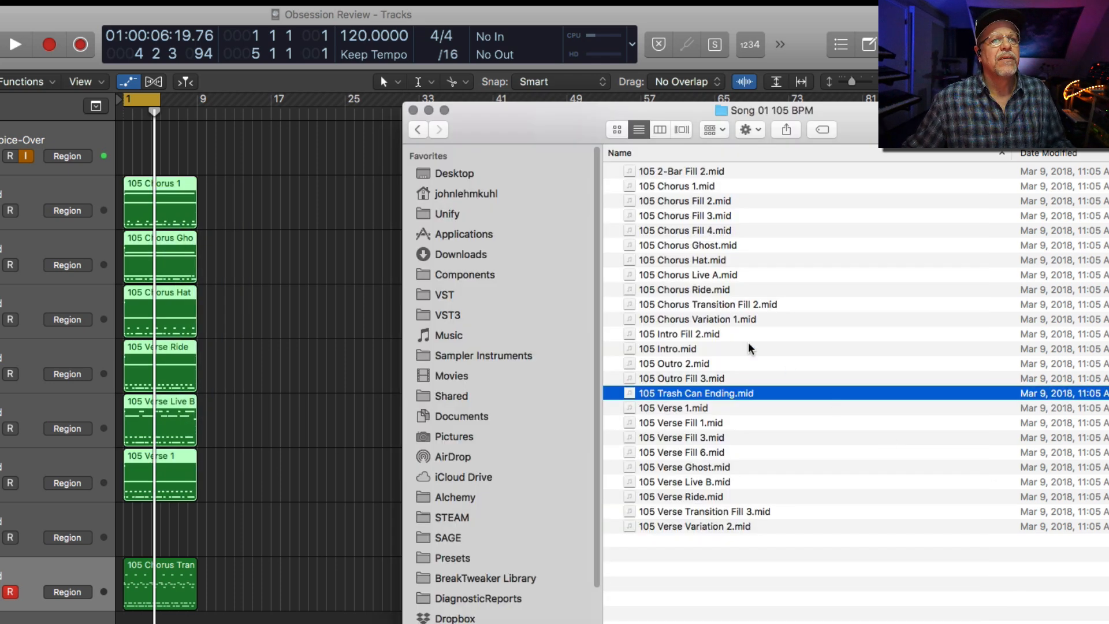
Step: Move the three verse regions down one track and import 105 Chorus Live A.mid at bar 1 on track 5
left_click(681, 294)
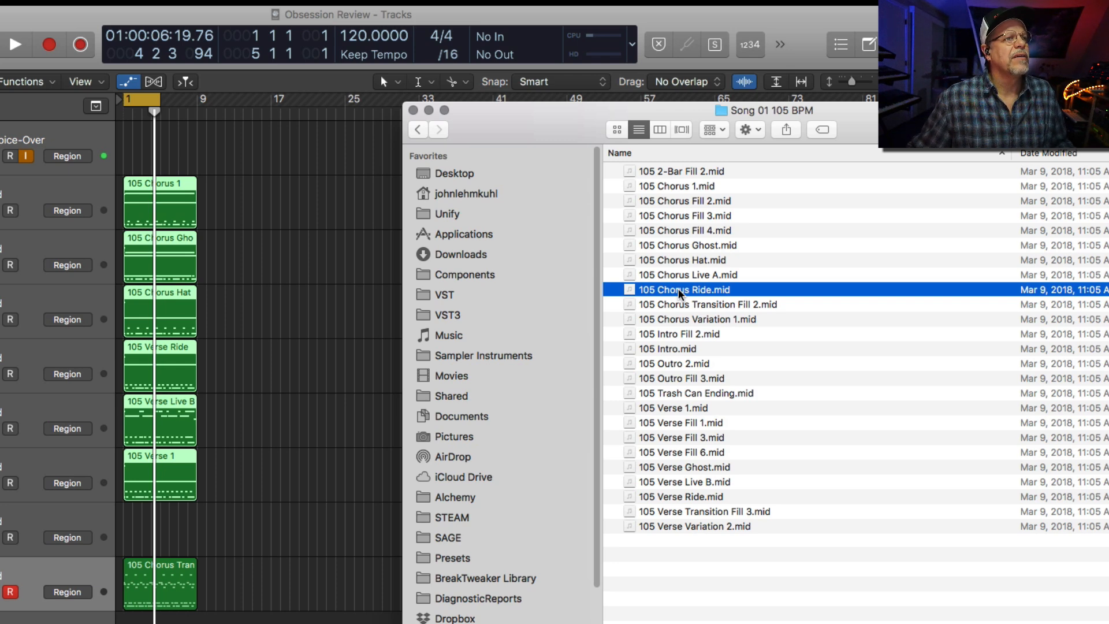
left_click_drag(234, 366, 174, 470)
left_click_drag(168, 348, 169, 434)
left_click(981, 158)
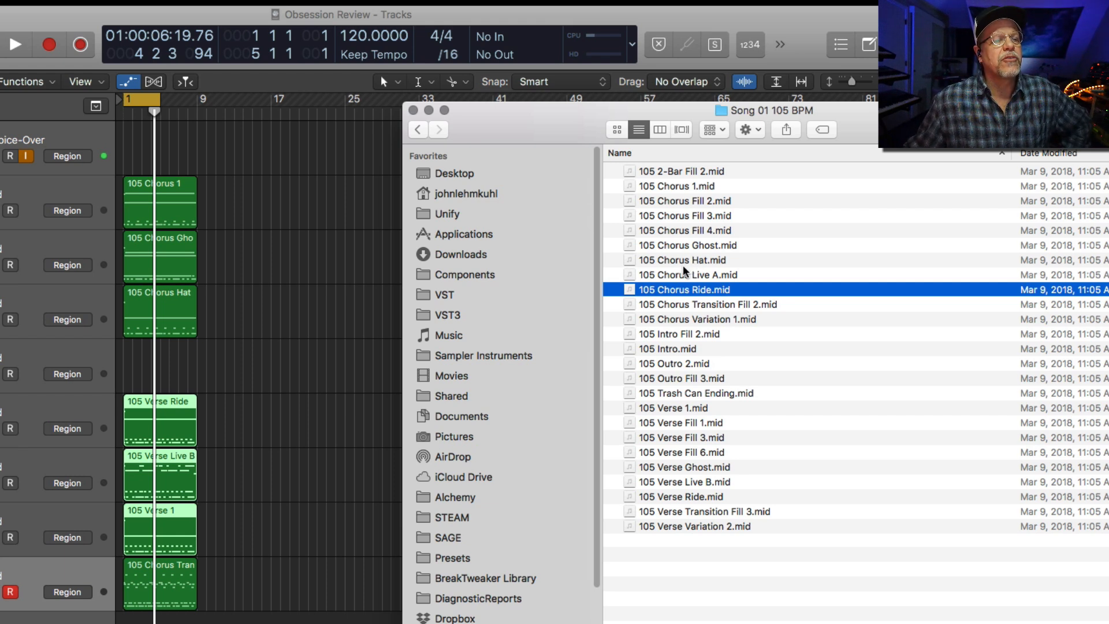
left_click_drag(682, 279, 124, 362)
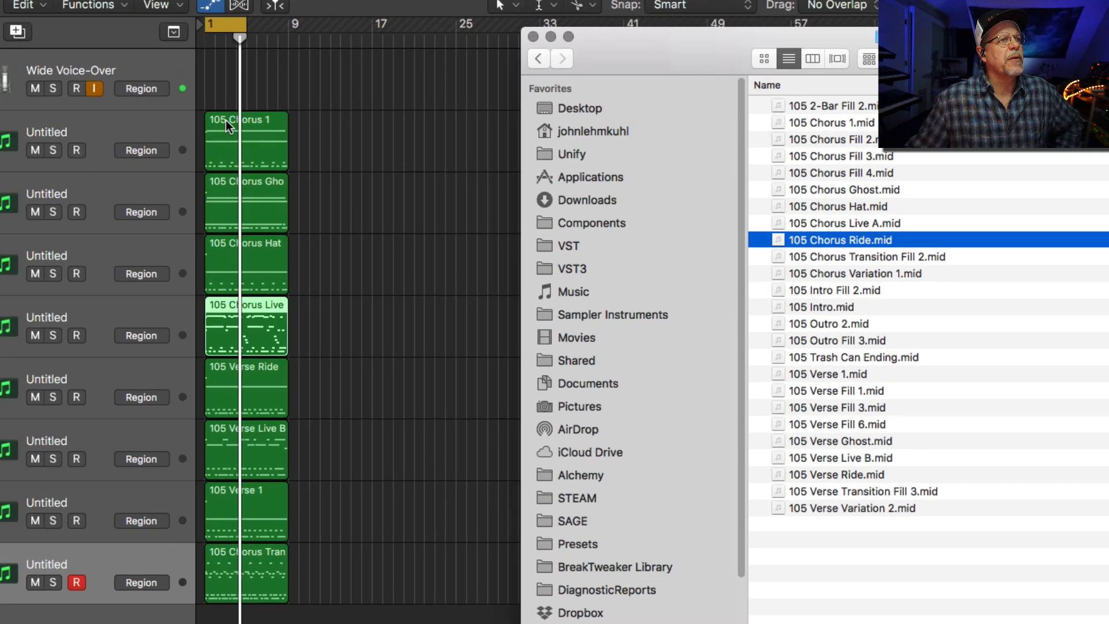
Step: Rename the Chorus 1 region on track 2, replacing its 105 prefix with 01
left_click(134, 185)
left_click(152, 185, "super")
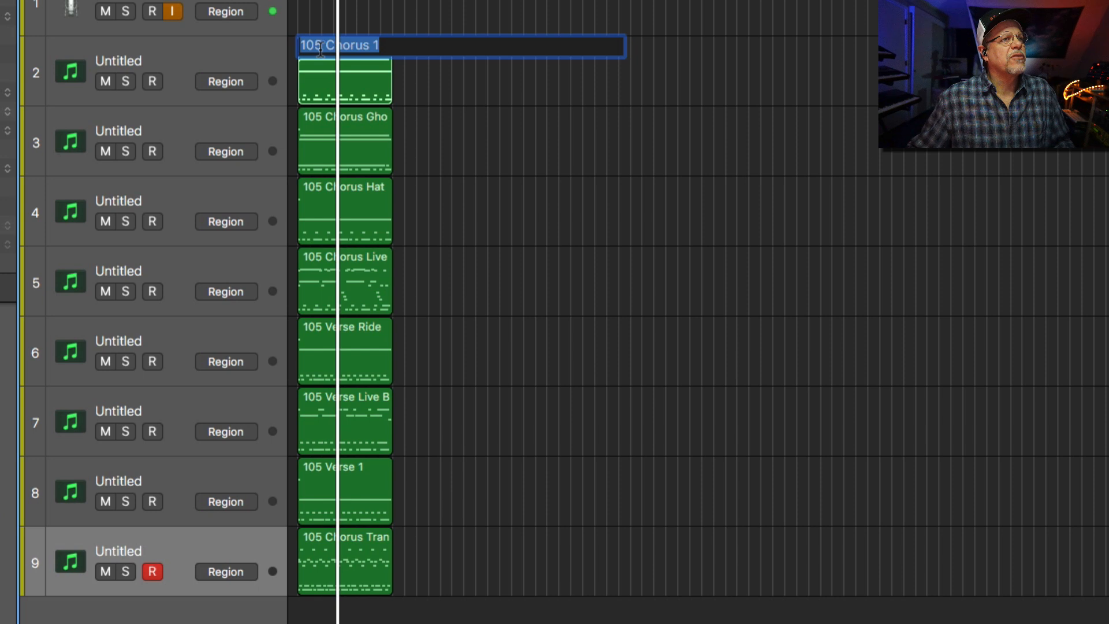
double_click(316, 46)
type("01")
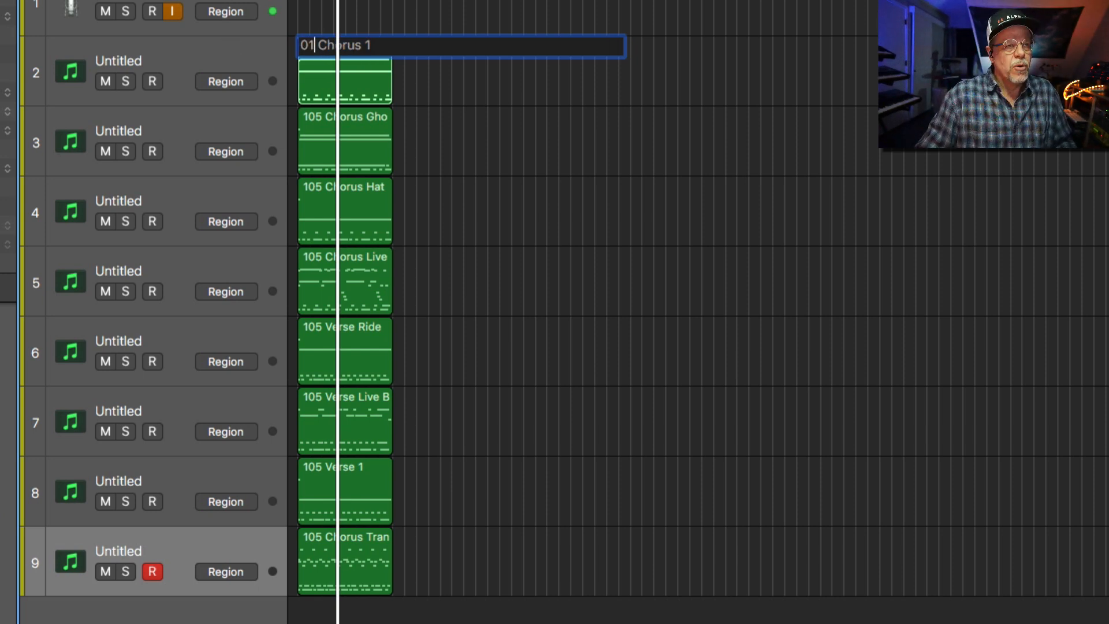
key("Return")
Step: Rename the regions on tracks 3 to 9 in order, replacing each 105 prefix with 02 through 08
left_click(315, 116)
left_click(316, 115, "super")
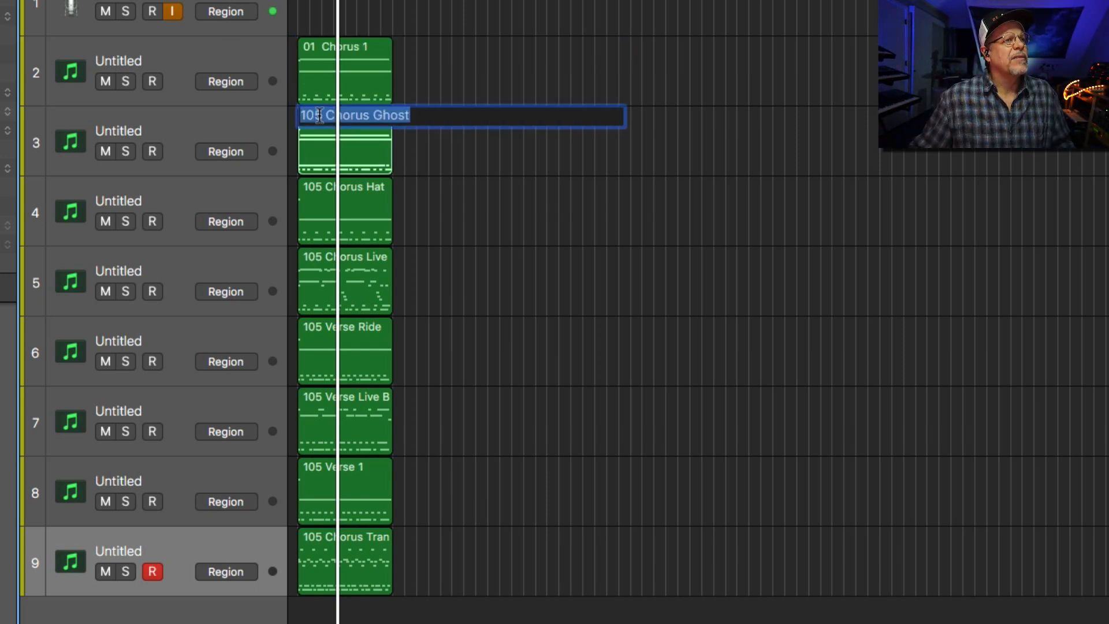
double_click(321, 115)
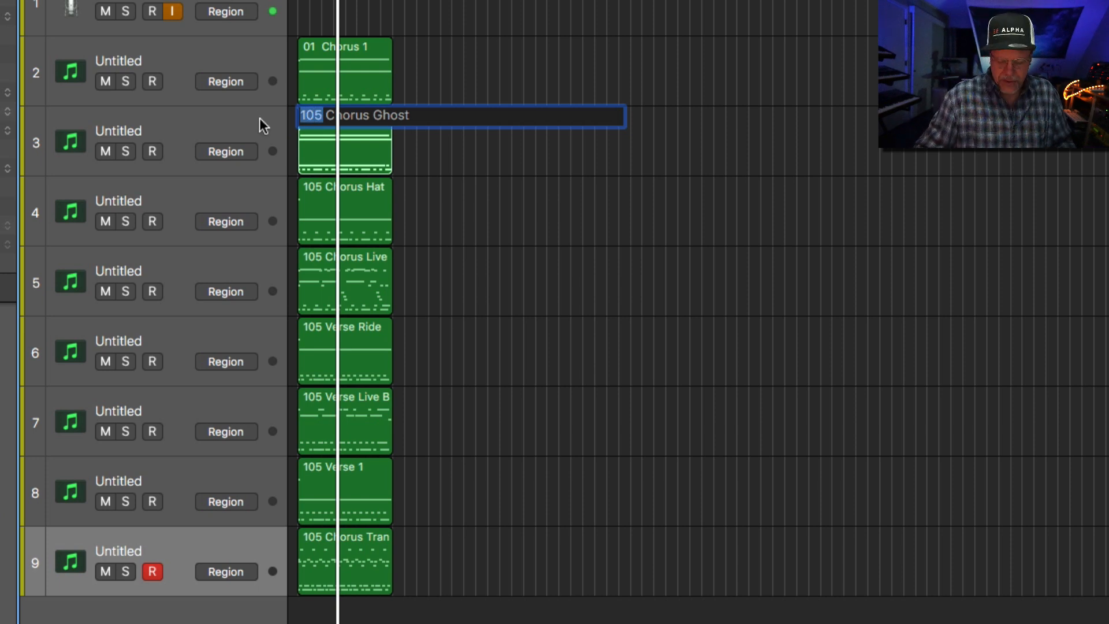
type("02")
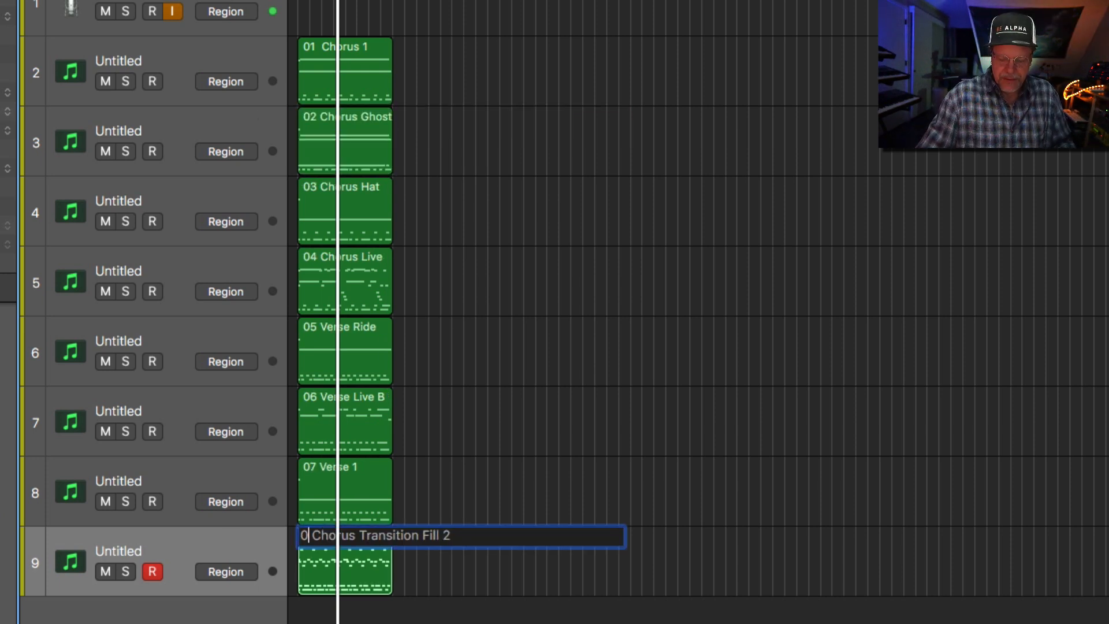
type("8")
key("Return")
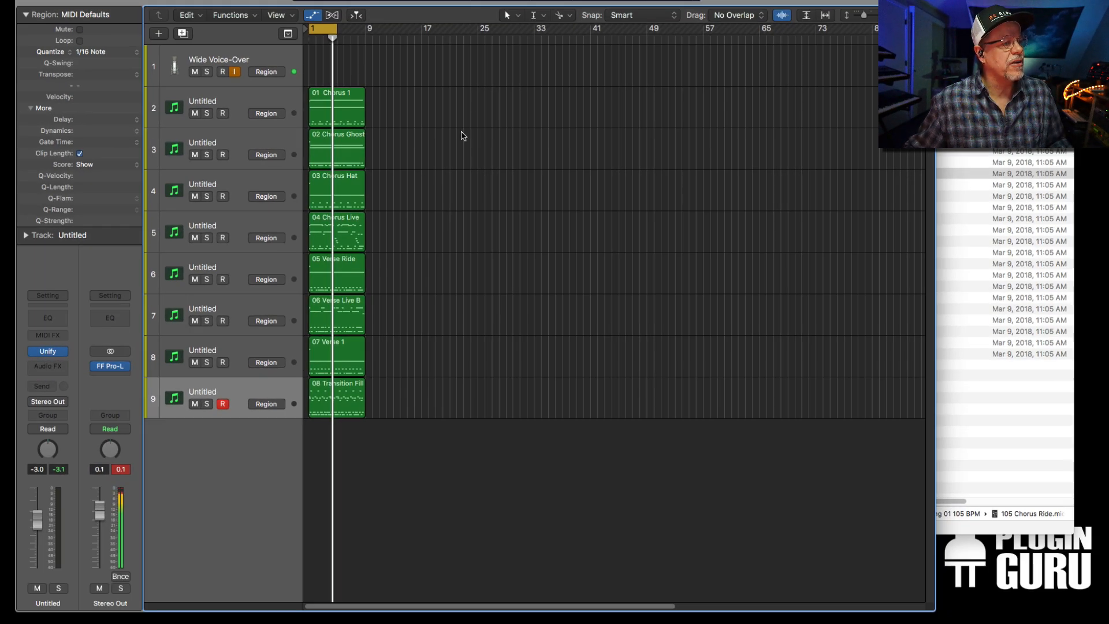
Step: Select all eight drum regions and export the selection to the Desktop as a MIDI file named DOOM Monkey STACK
left_click_drag(418, 107, 299, 448)
key("space")
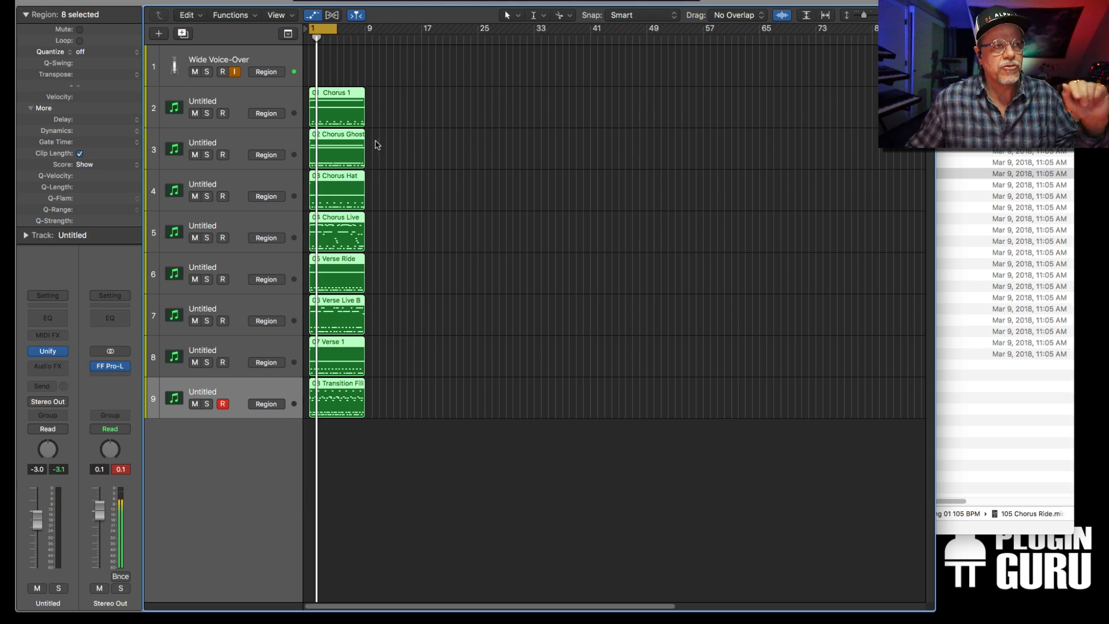
left_click_drag(422, 107, 317, 447)
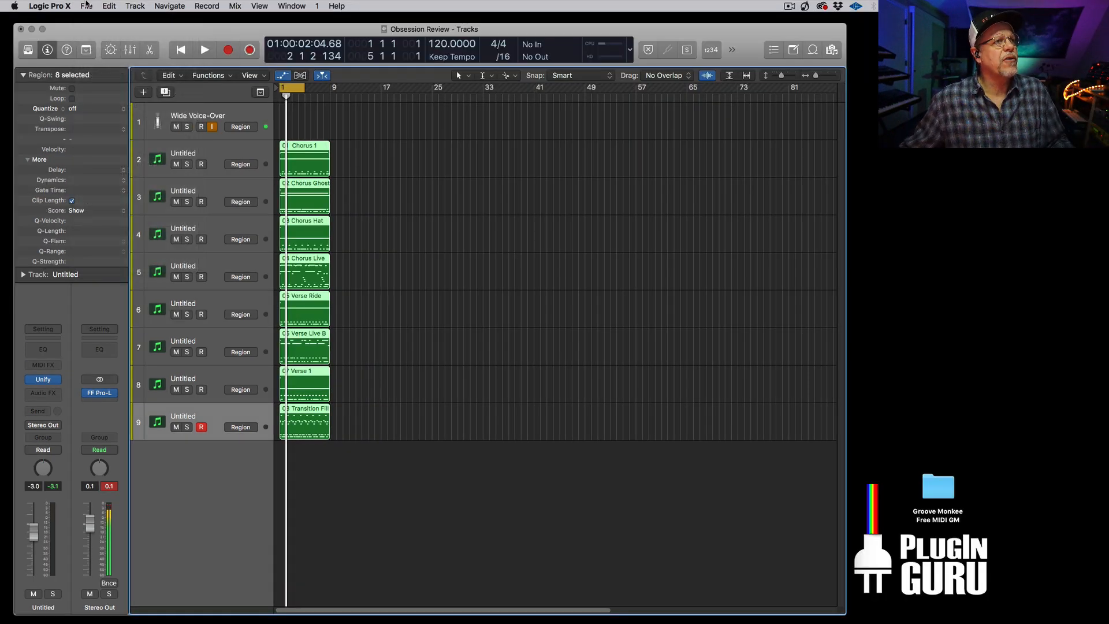
left_click(85, 6)
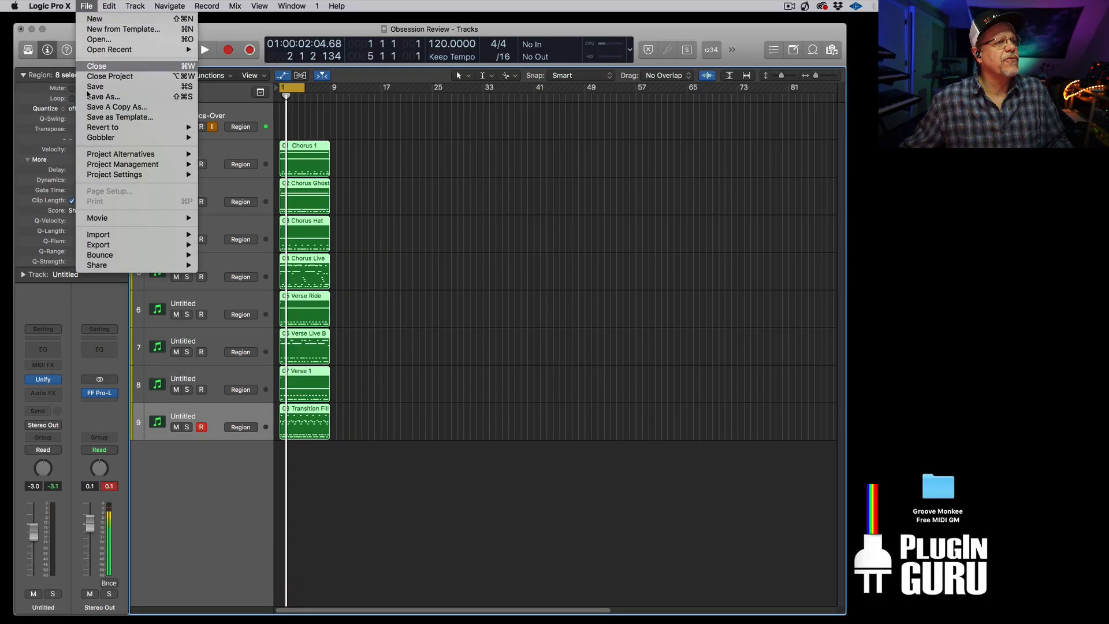
mouse_move(121, 245)
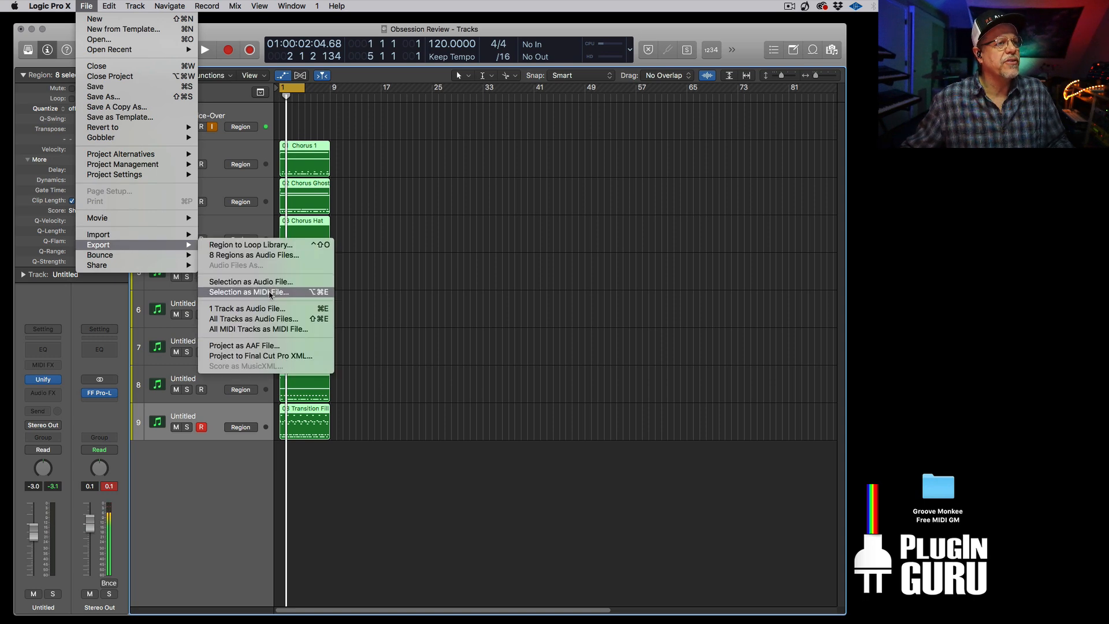
left_click(271, 293)
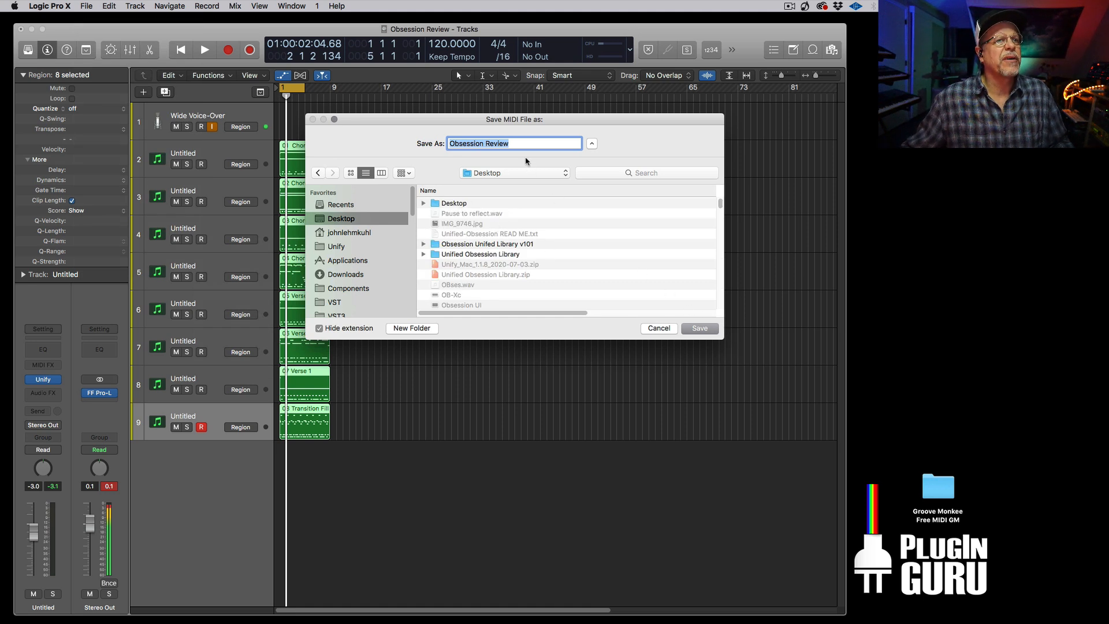
type("DOOM Monkey STACK")
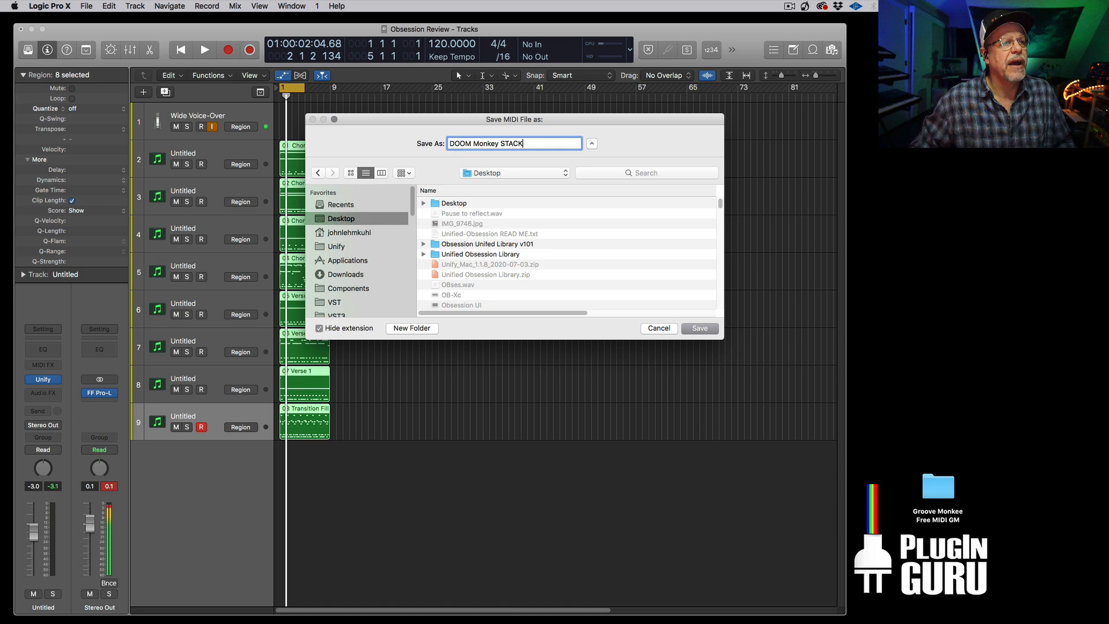
key("Return")
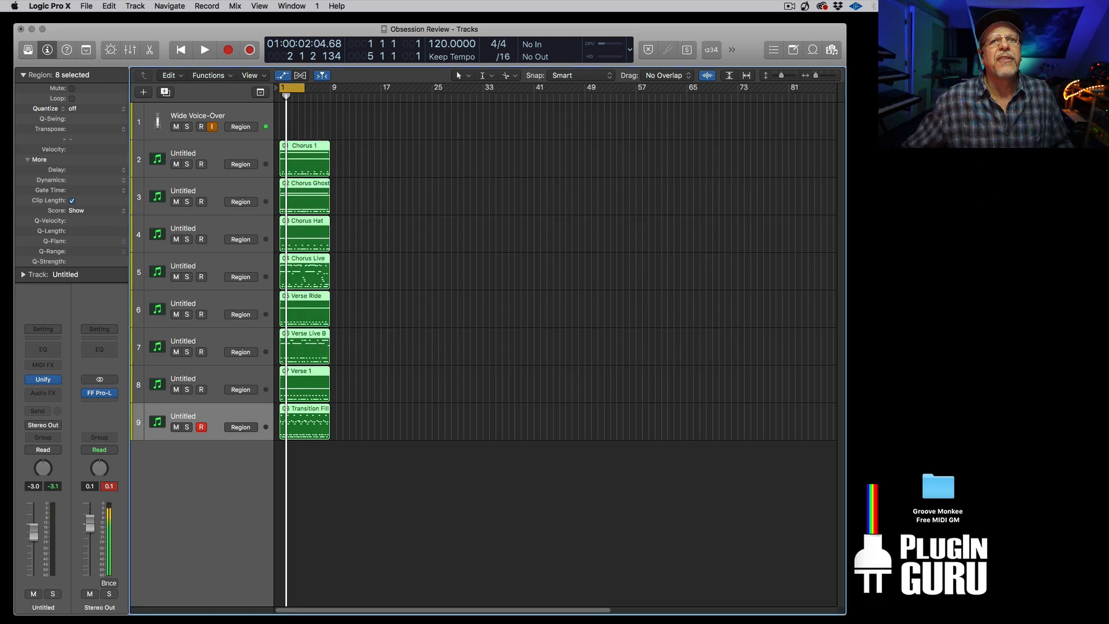
Step: Select the exported DOOM Monkey STACK.mid on the desktop and delete the eight drum regions from the arrangement
left_click(940, 442)
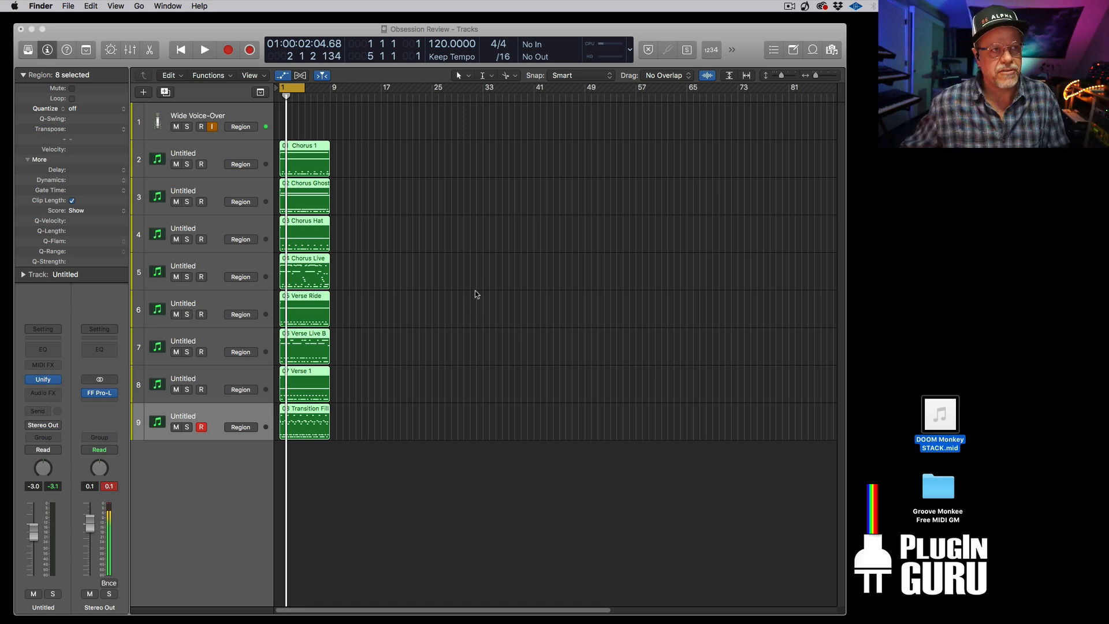
left_click_drag(390, 149, 284, 456)
key("Delete")
Step: Show the Unify plug-in window again and place it so that DOOM Monkey STACK.mid on the desktop stays uncovered
left_click(229, 149)
key("v")
left_click_drag(926, 197, 323, 144)
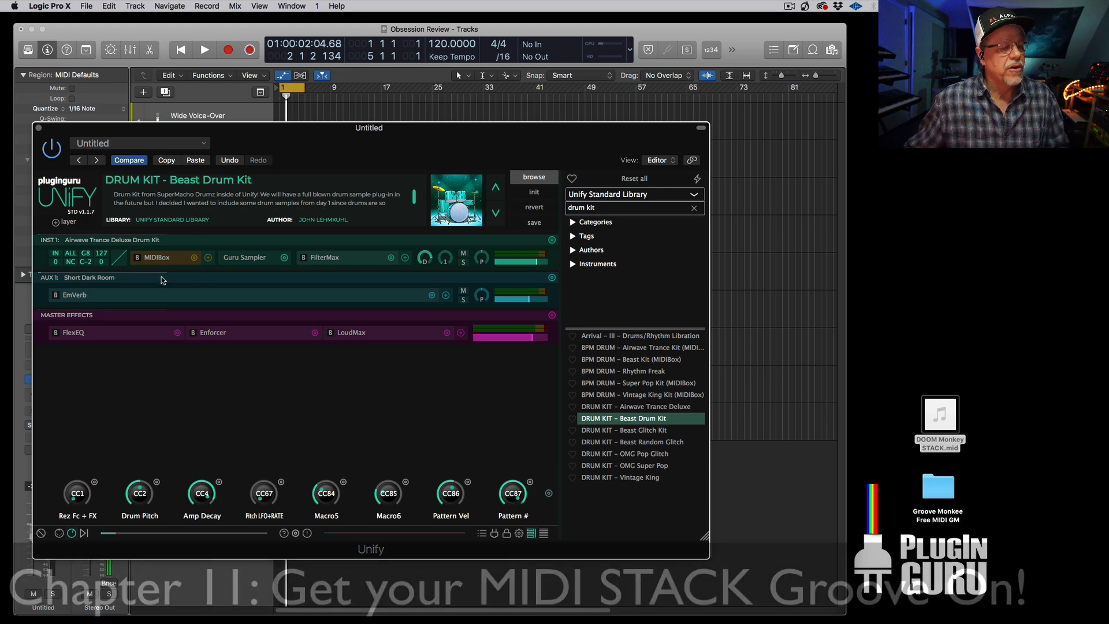
left_click_drag(300, 142, 348, 164)
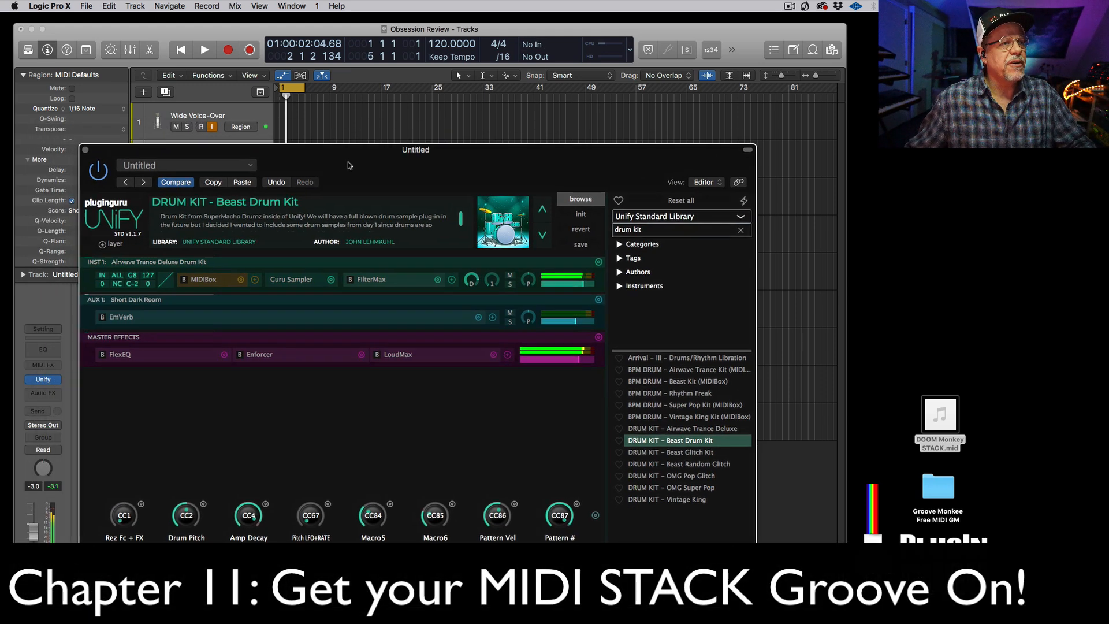
Step: Open the MIDIBox on INST 1 and load DOOM STACK.mid from the Desktop as its MIDI file
left_click(207, 282)
left_click(420, 244)
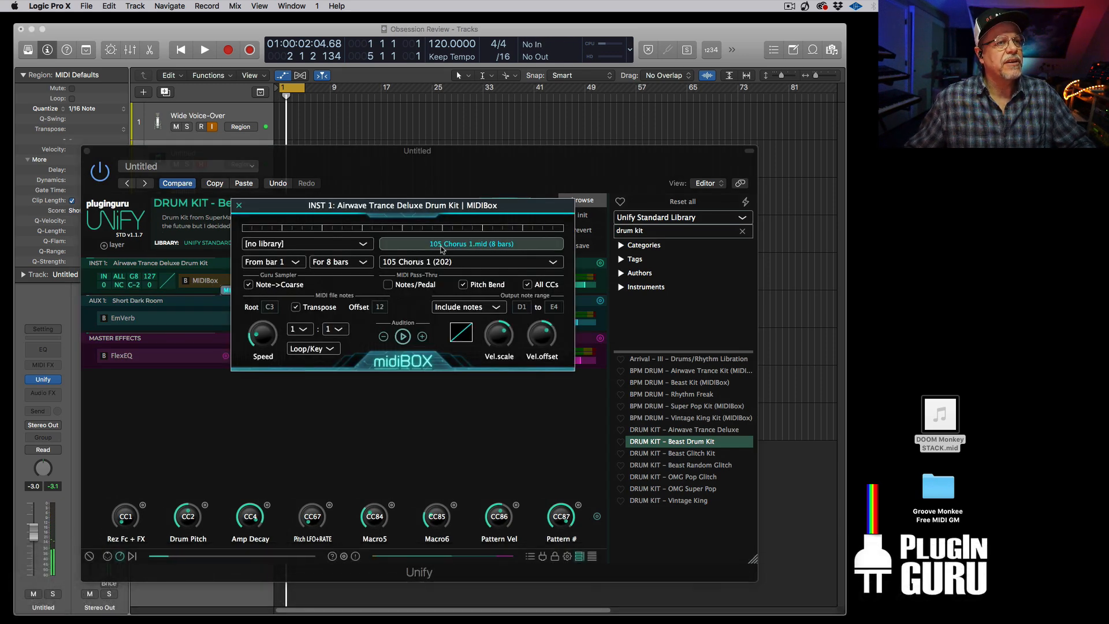
left_click(495, 72)
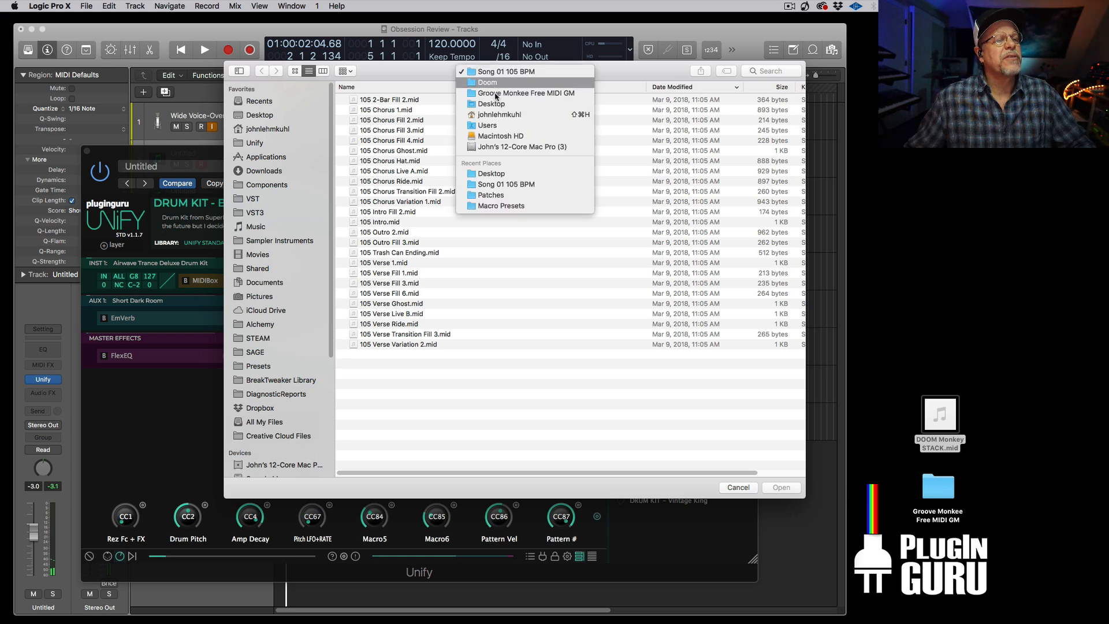
left_click(500, 174)
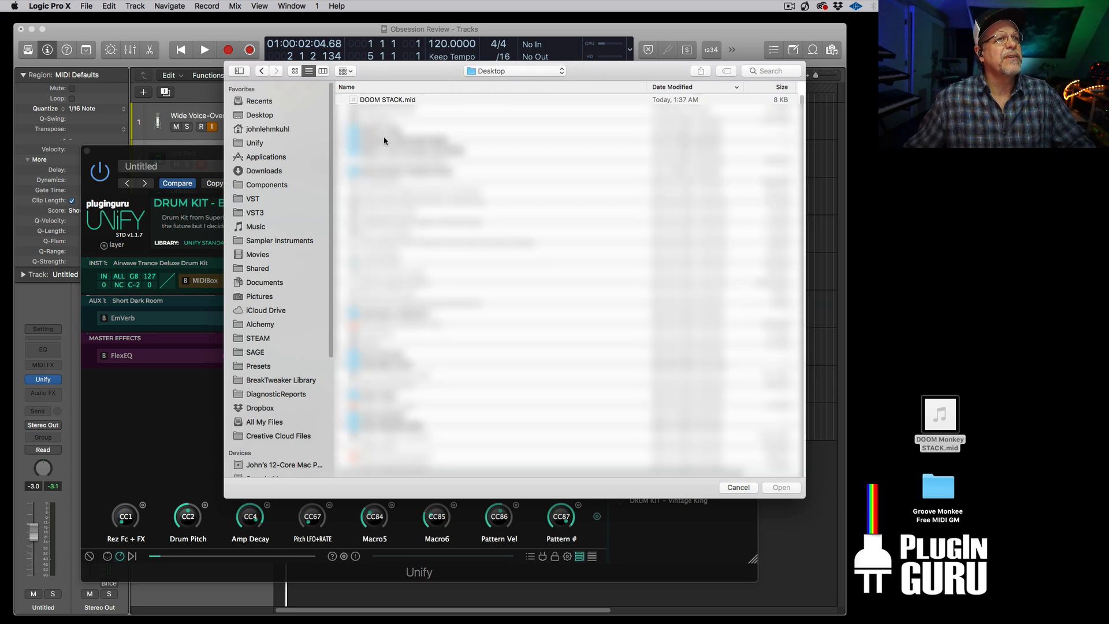
left_click(390, 101)
double_click(387, 99)
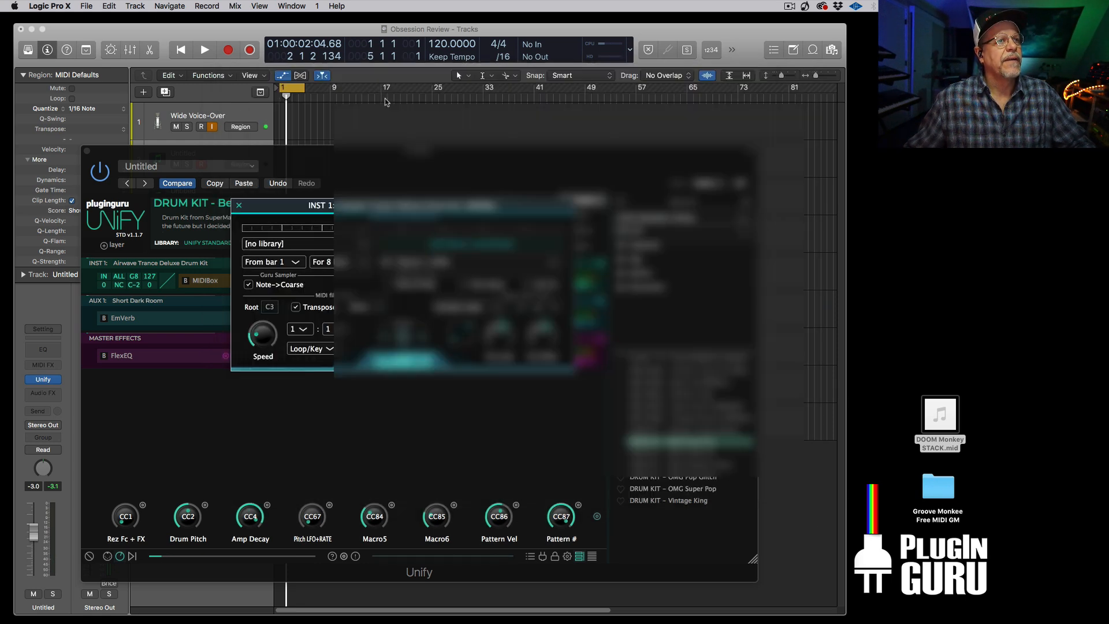
double_click(386, 99)
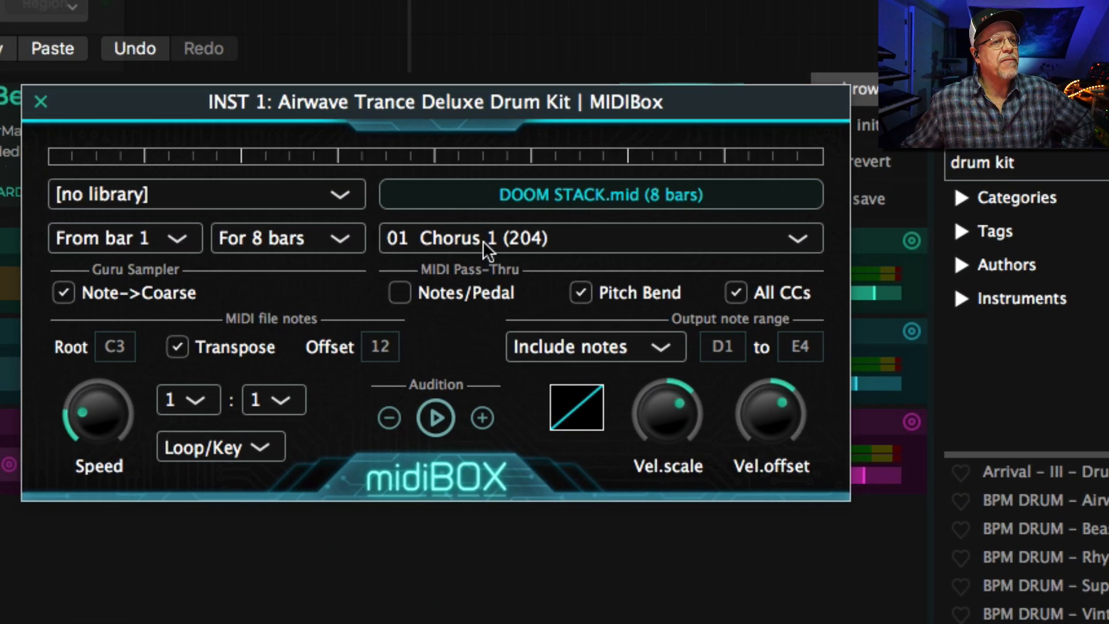
Step: Audition the 01 Chorus 1 and 08 Transition Fill tracks of DOOM STACK.mid in MIDIBox, returning to 01 Chorus 1
left_click(485, 239)
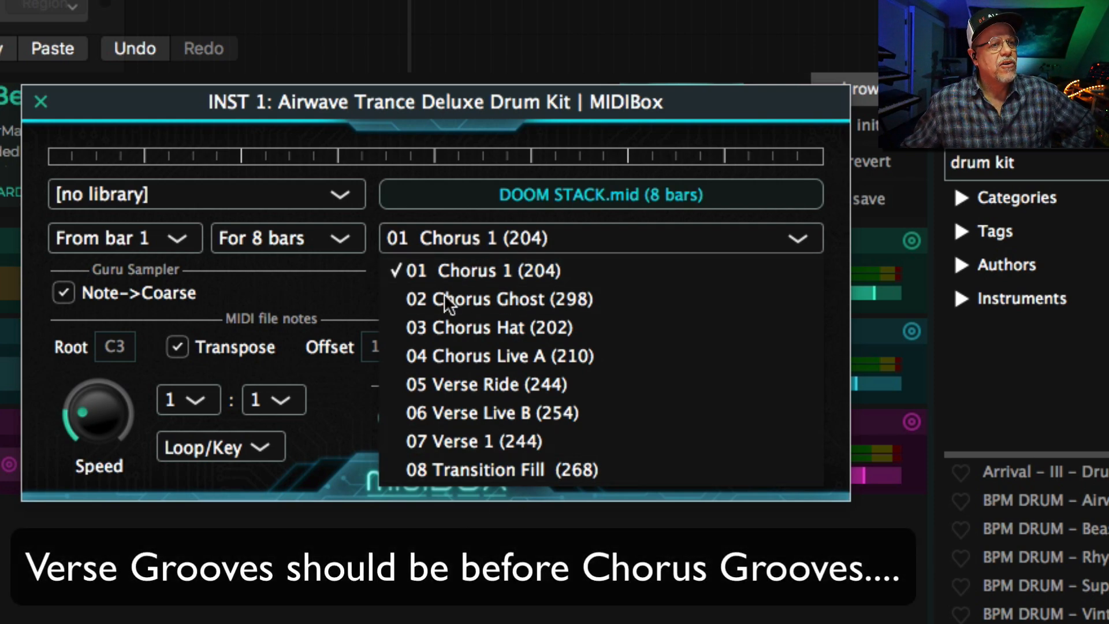
left_click(468, 269)
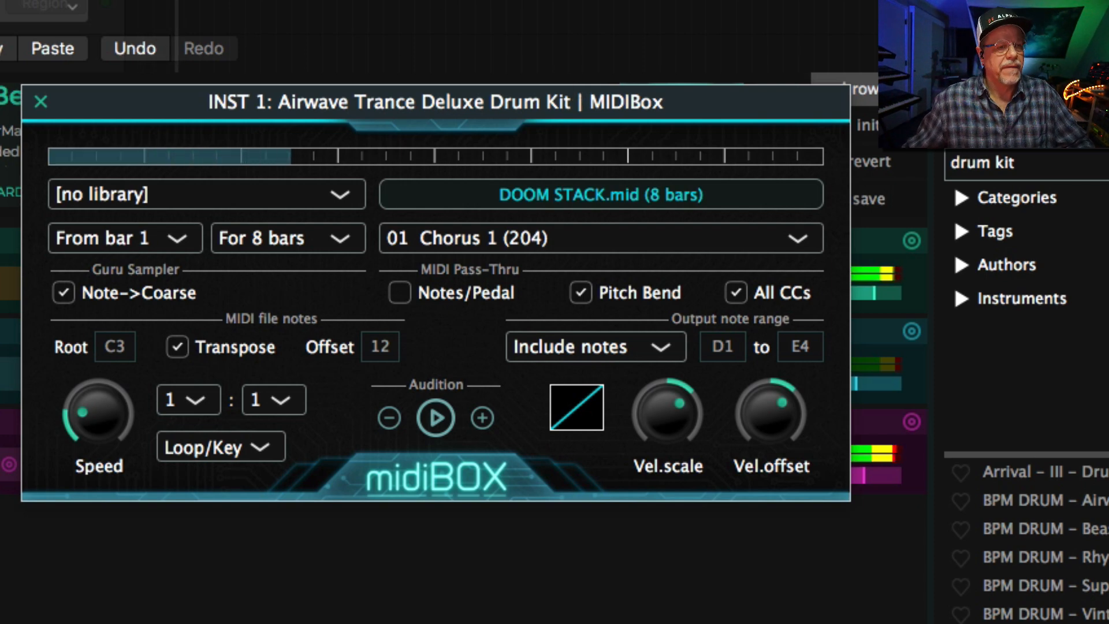
left_click(551, 238)
left_click(549, 471)
left_click(514, 235)
left_click(514, 263)
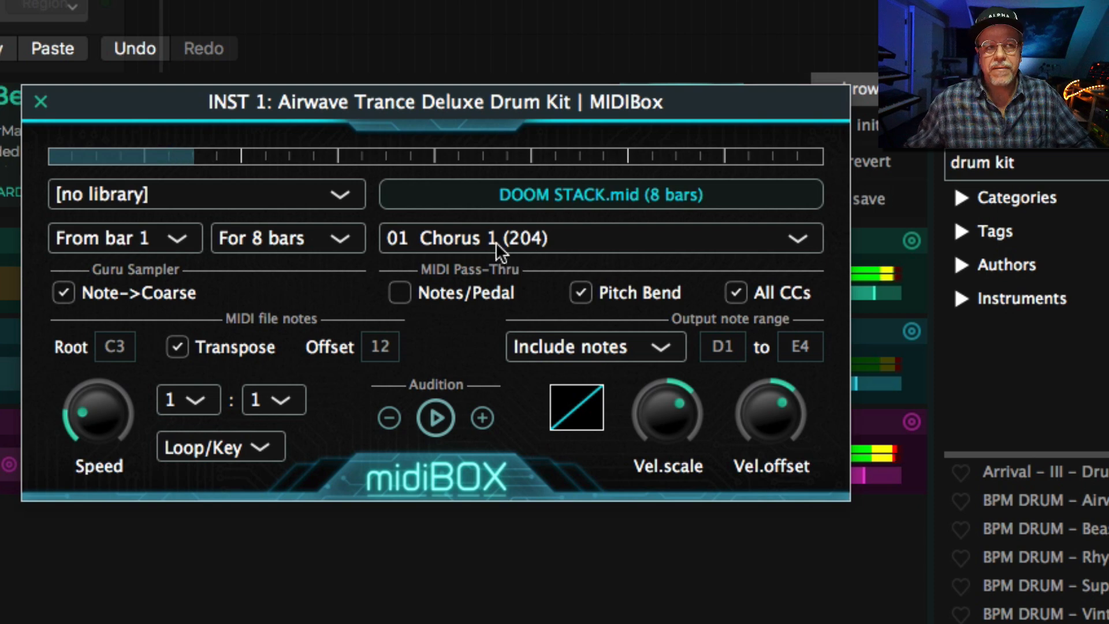
Step: Audition 04 Chorus Live A and 06 Verse Live B, return to 01 Chorus 1, and close MIDIBox
left_click(498, 244)
left_click(495, 351)
left_click(474, 225)
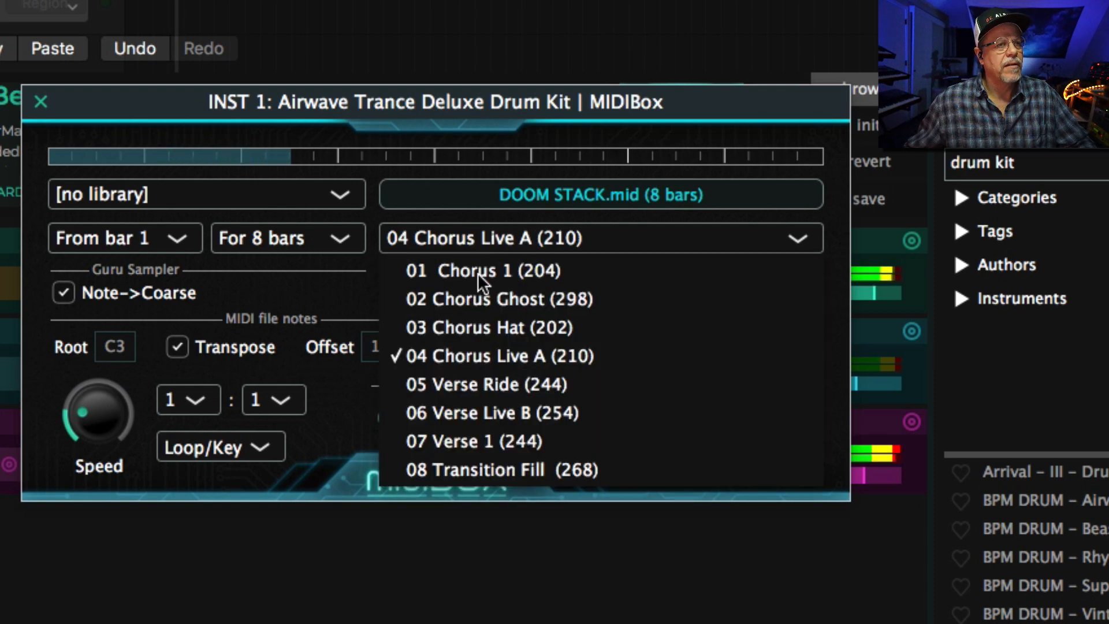
left_click(497, 410)
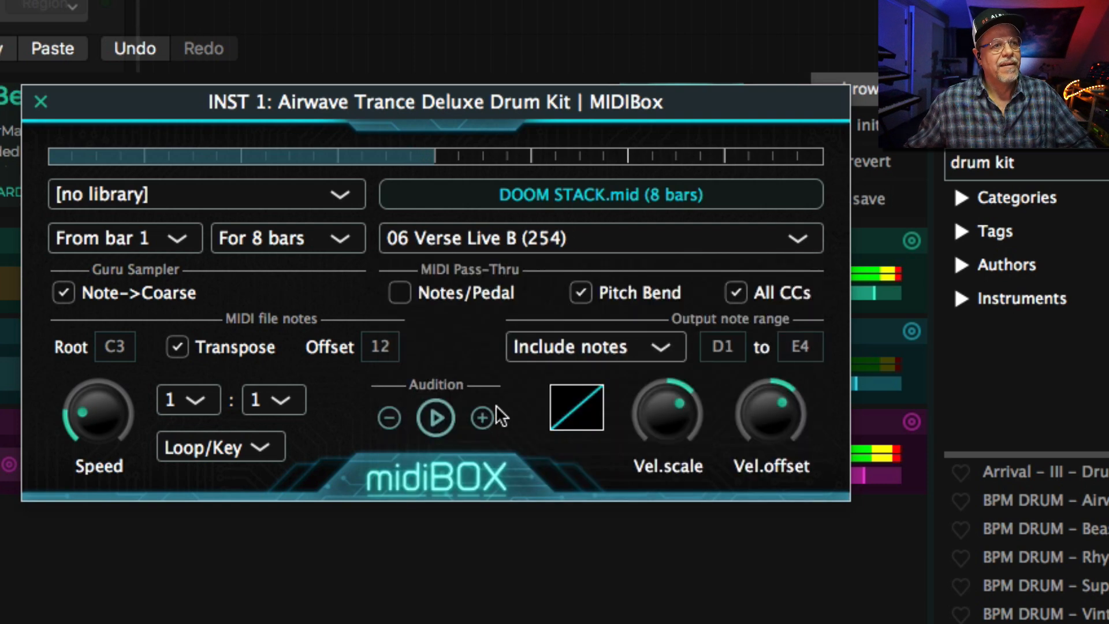
left_click(485, 235)
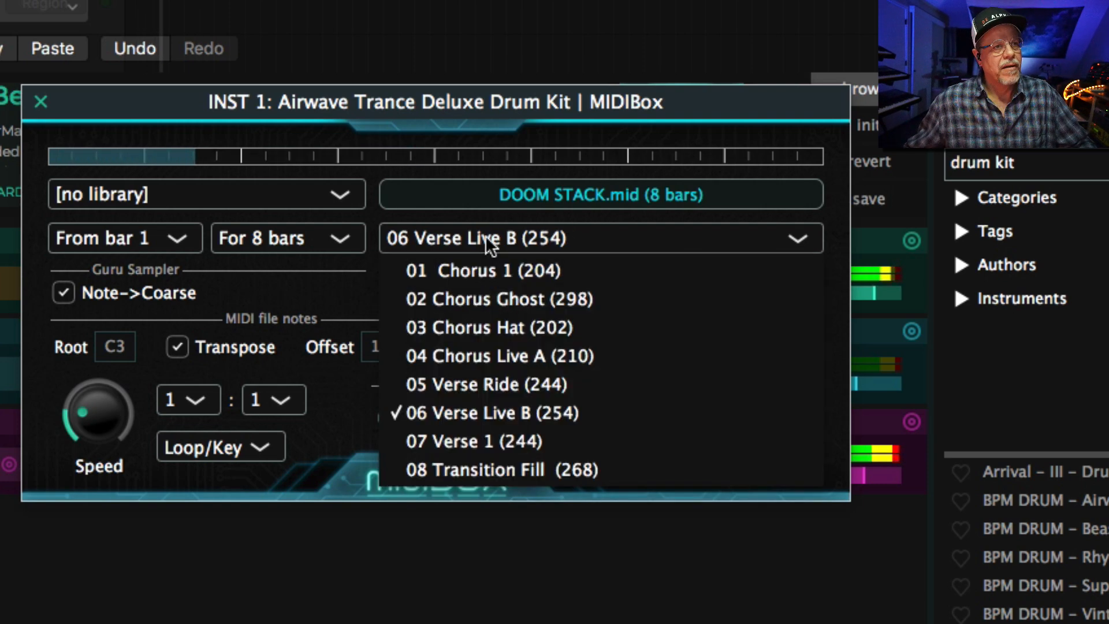
left_click(487, 274)
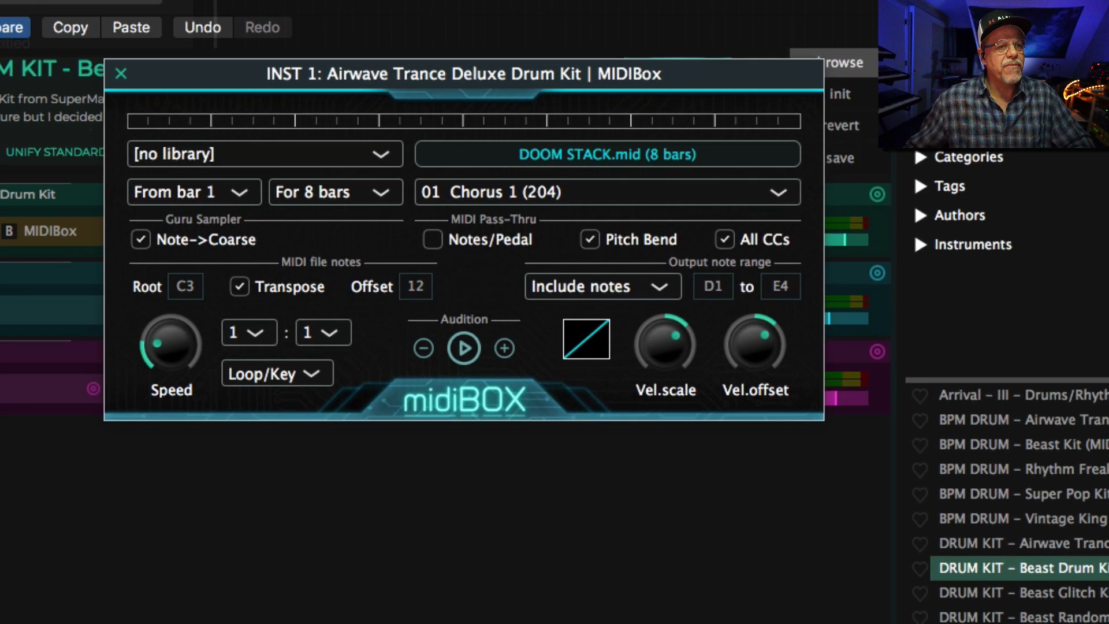
left_click(41, 103)
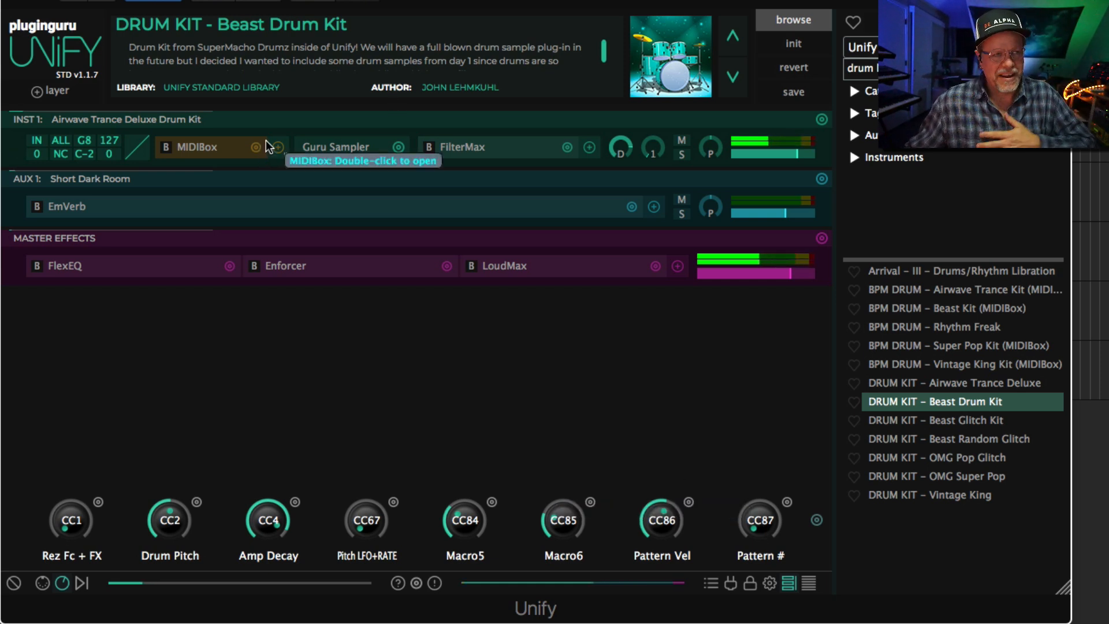
Step: Replace the Guru Sampler on INST 1 with Kontakt and load AR80s Chrome Kit Full from Abbey Road 80s Drummer
left_click(399, 147)
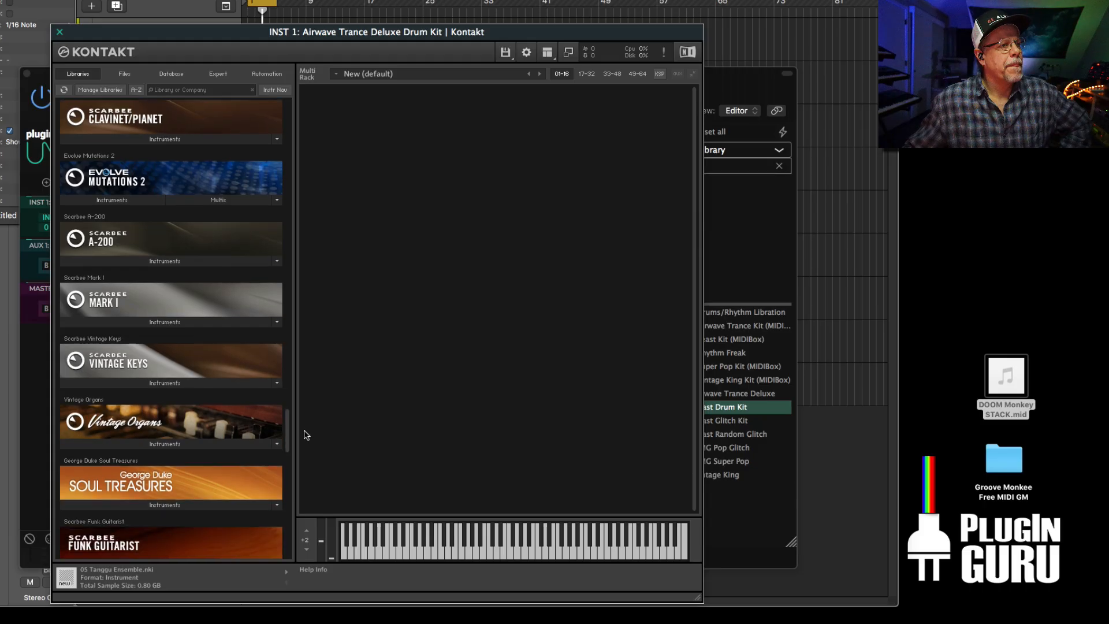
scroll(305, 439, "down", 3)
scroll(245, 389, "down", 5)
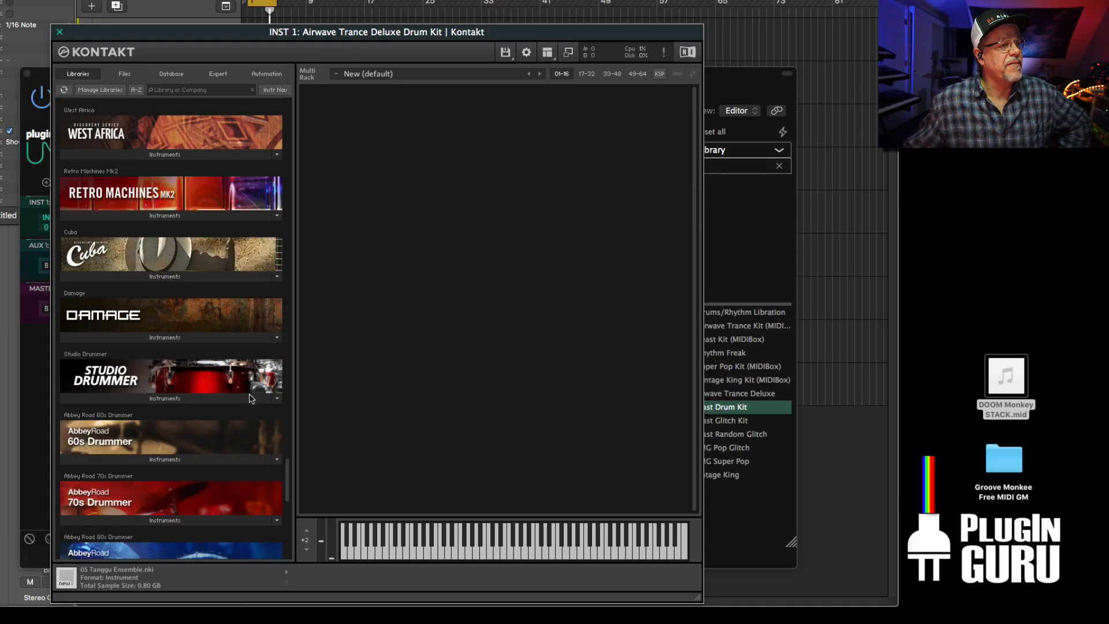
scroll(250, 396, "down", 4)
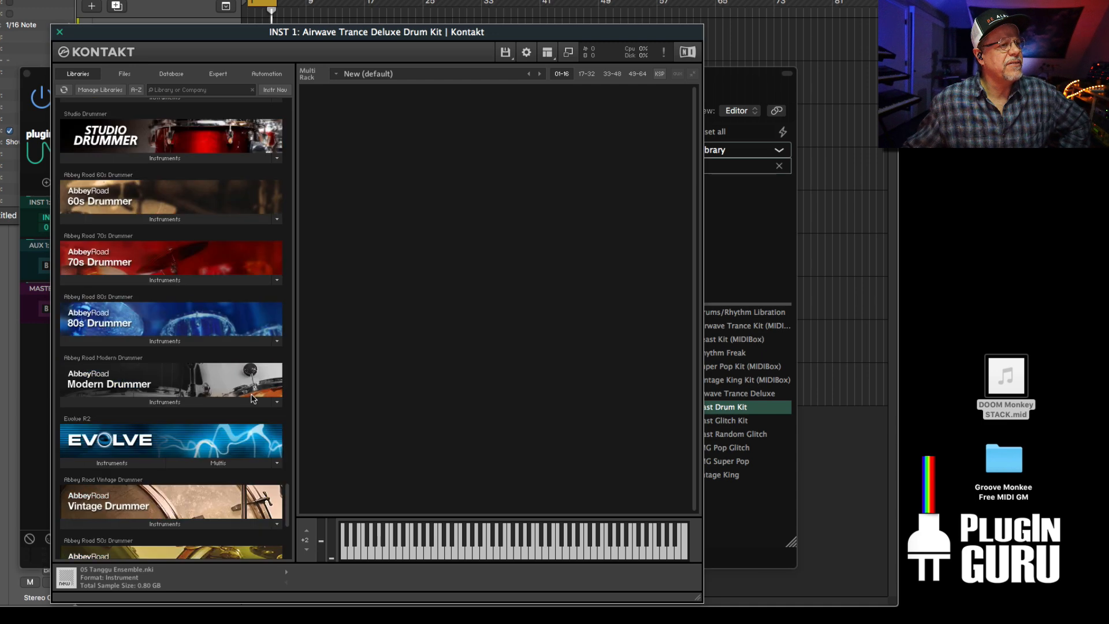
left_click(111, 340)
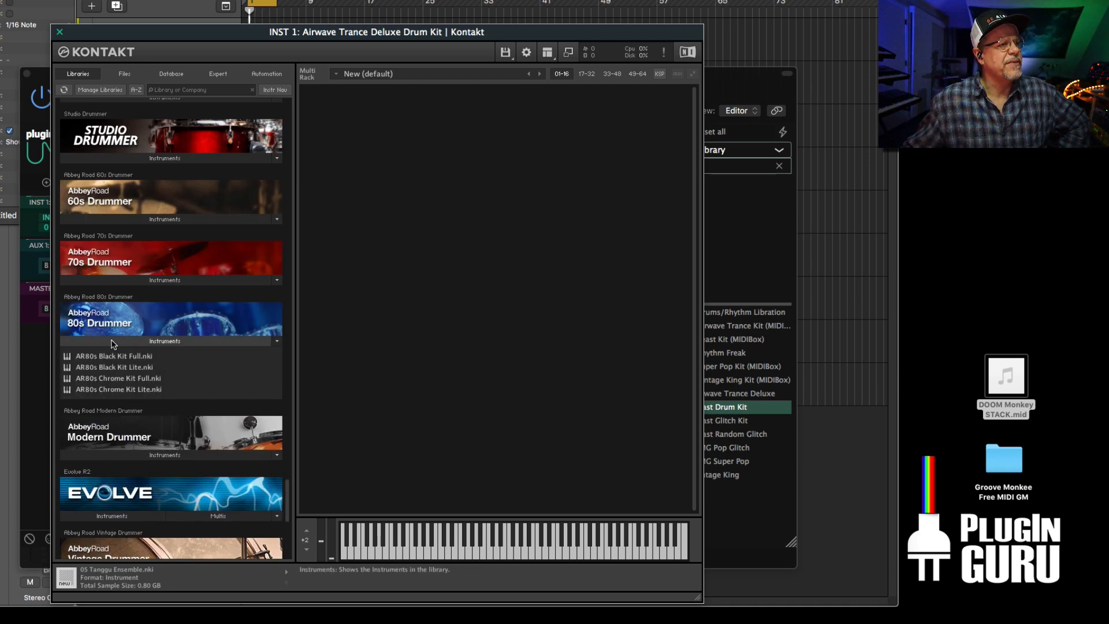
left_click(102, 379)
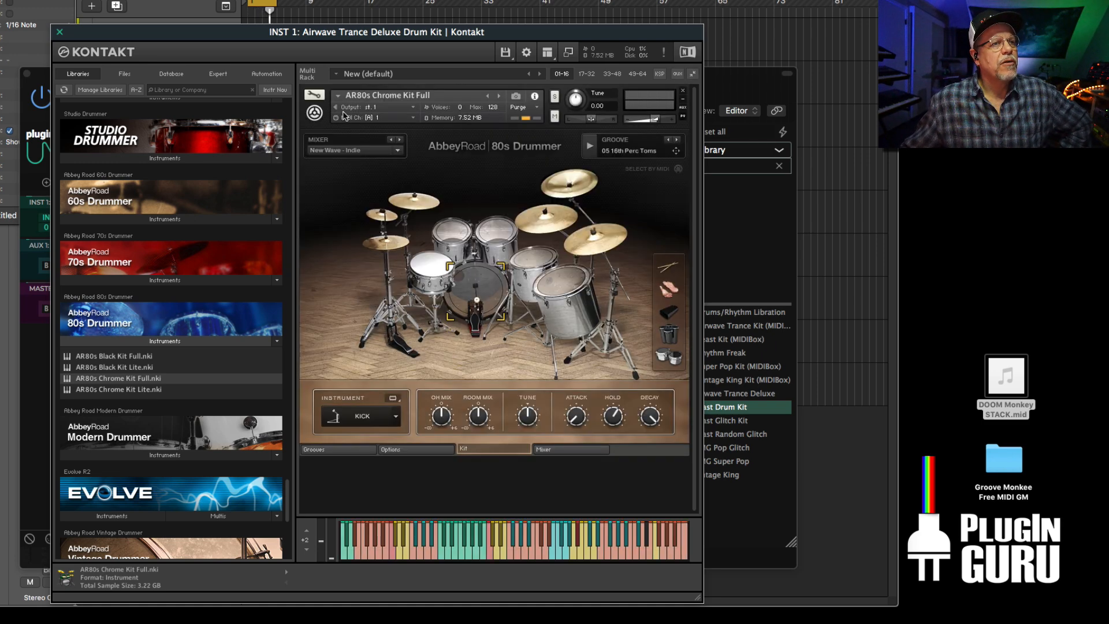
Step: Set the Kontakt drum kit's MIDI channel to omni and close the Kontakt window
left_click(381, 120)
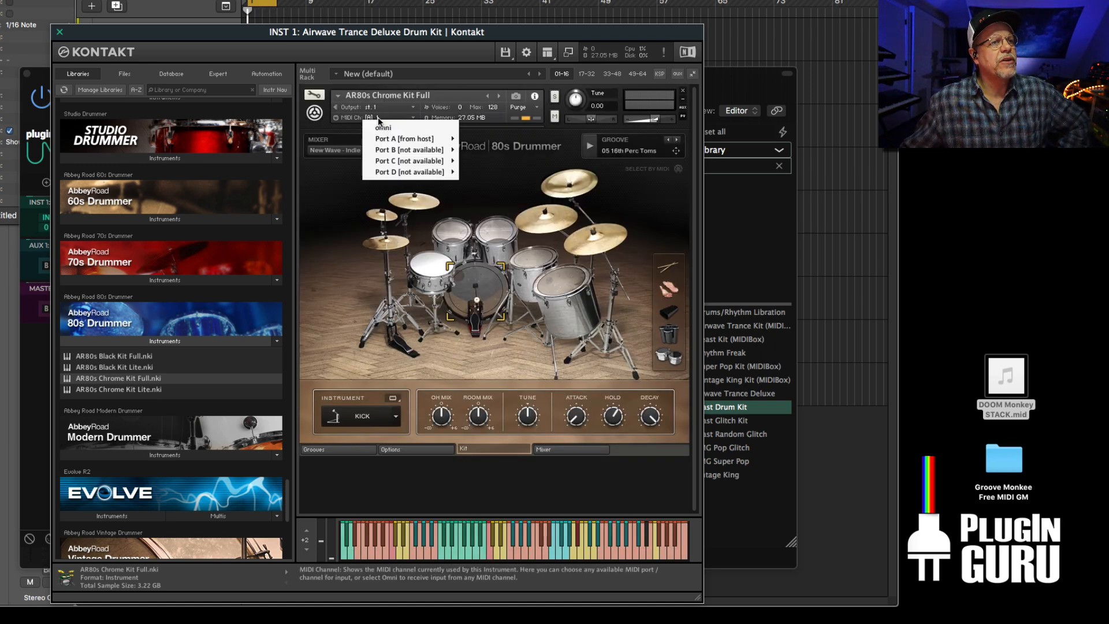
left_click(395, 127)
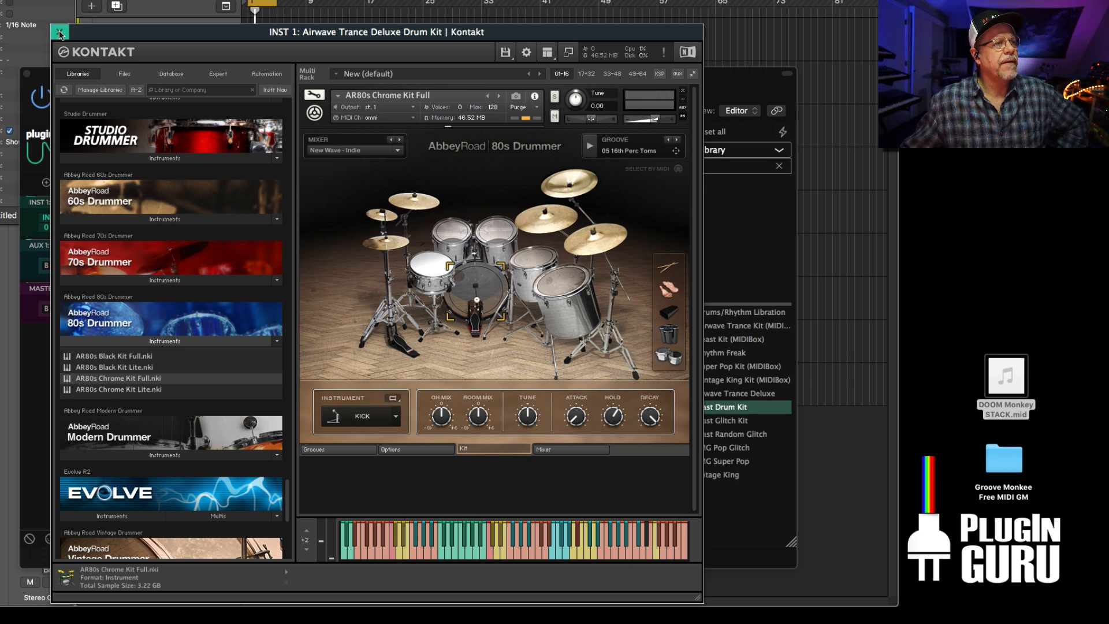
left_click(60, 31)
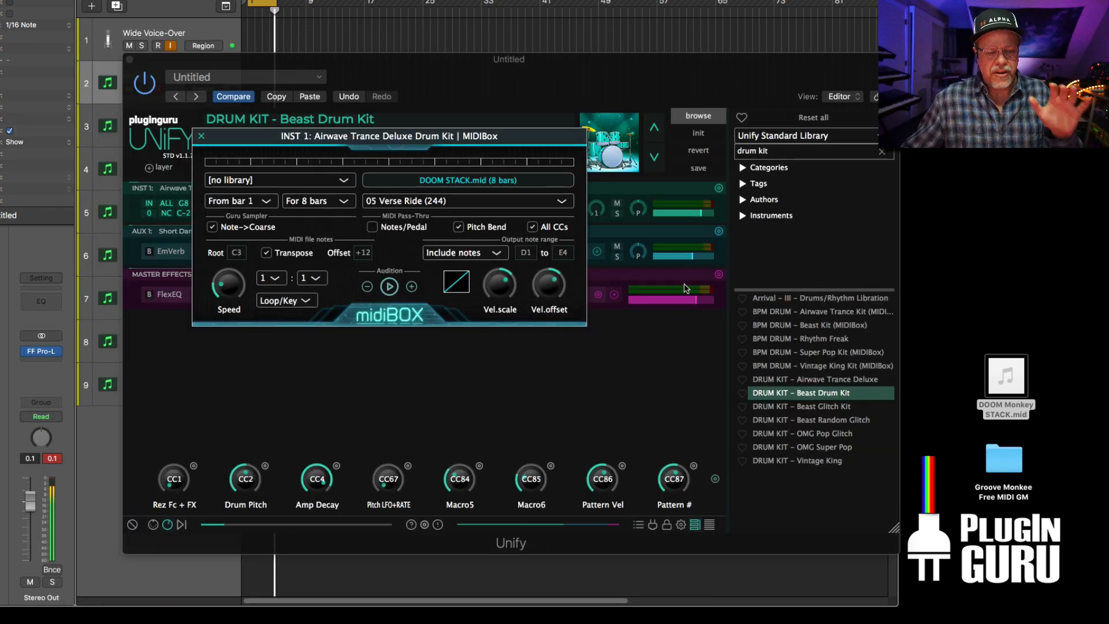
Step: Set MIDIBox's note offset to 0 and the lower limit of its output note range to D-2
left_click(369, 255)
type("0")
key("Return")
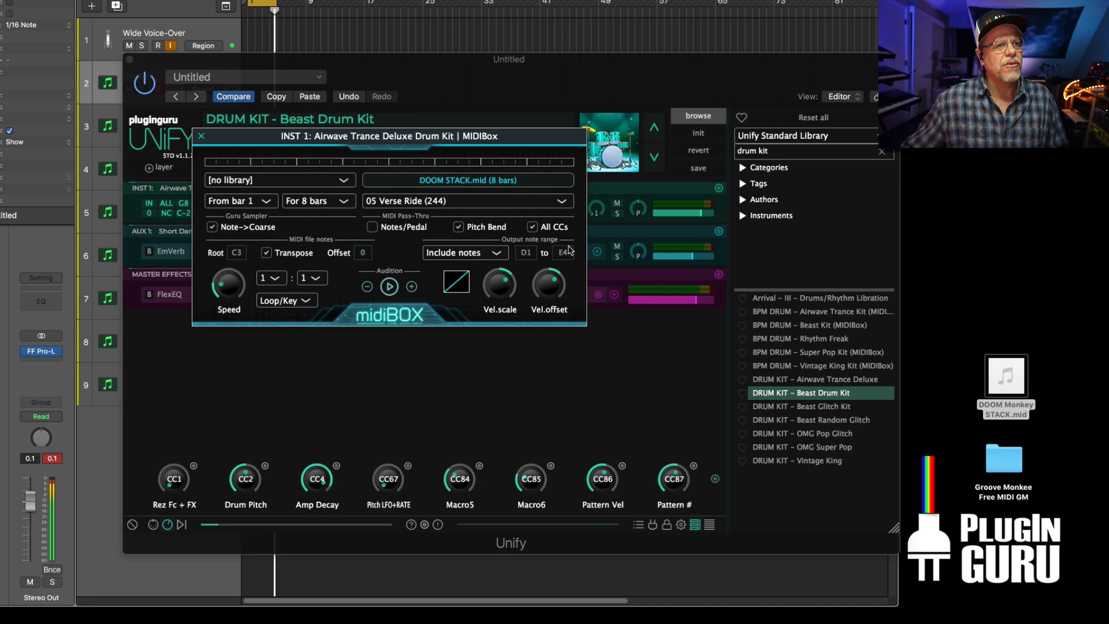
left_click_drag(457, 547, 460, 577)
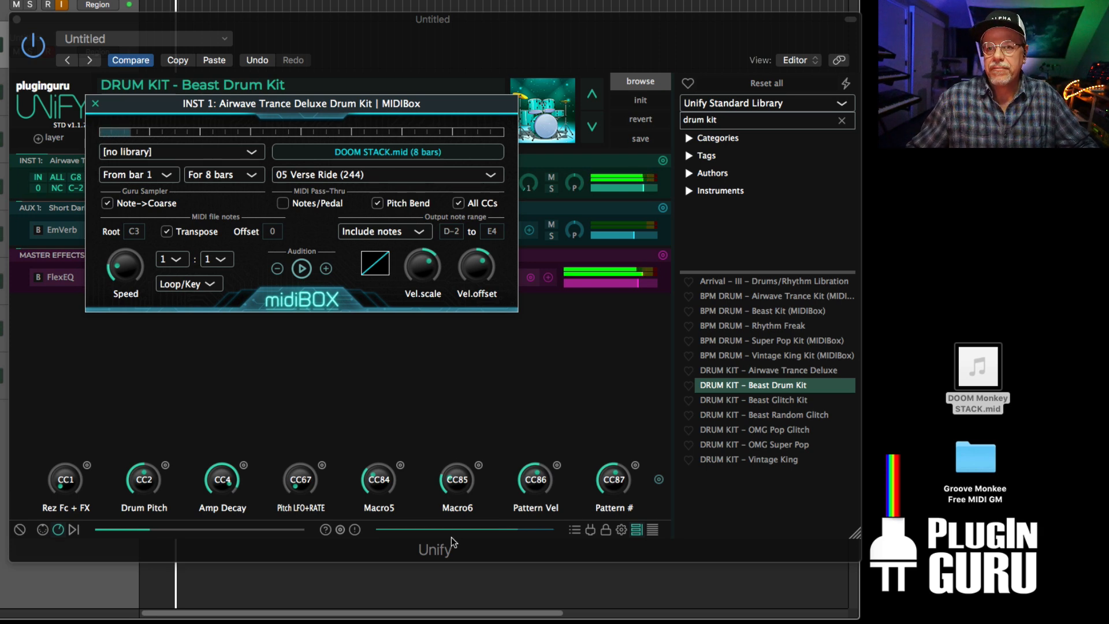
Step: Turn the Pattern # macro knob through its range to switch between the grooves, ending on 08 Transition Fill
left_click_drag(618, 479, 617, 552)
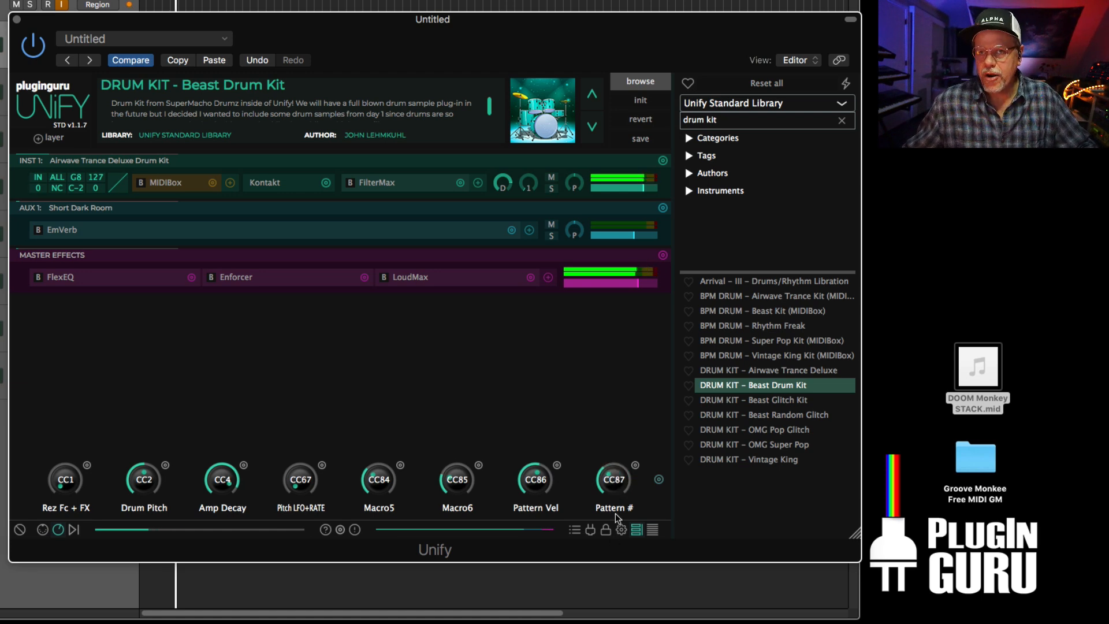
left_click_drag(628, 401, 634, 363)
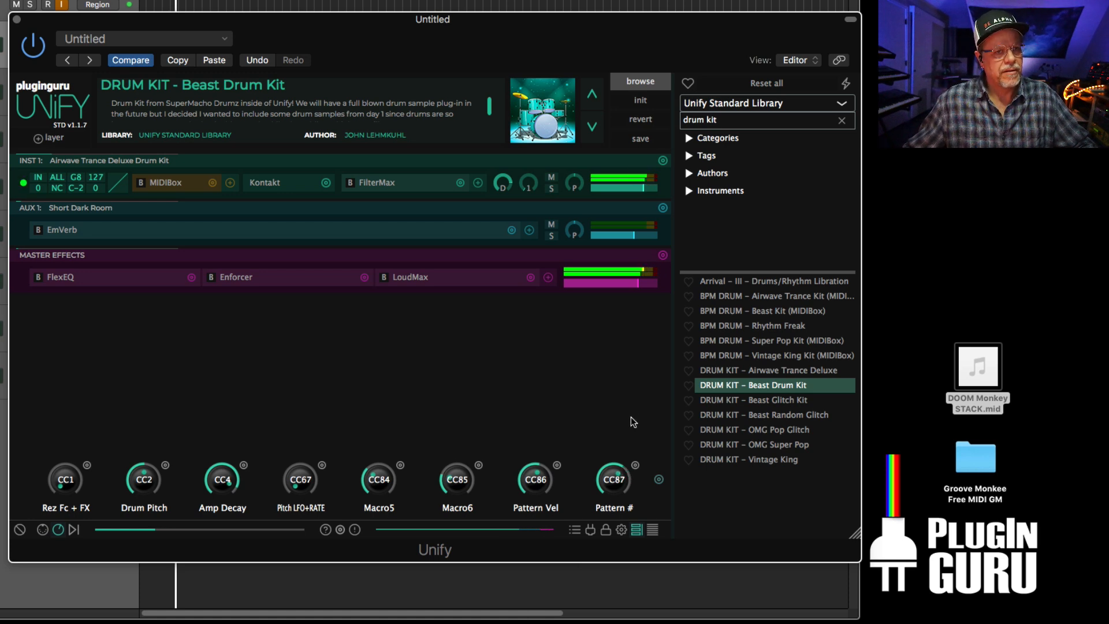
left_click_drag(623, 491, 636, 357)
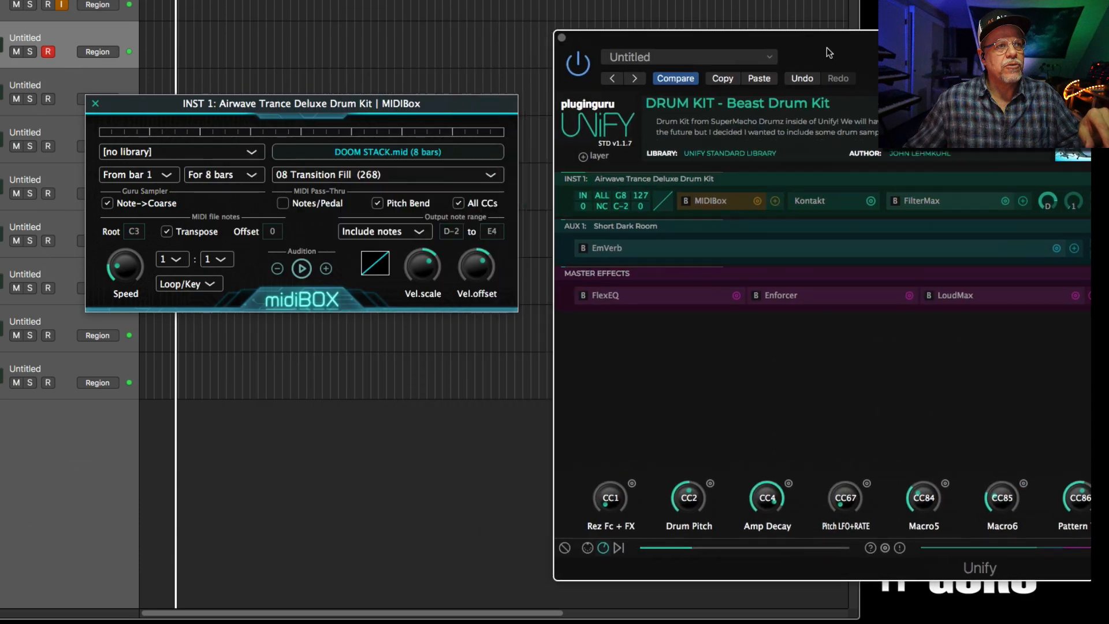
Step: Close MIDIBox, undo the deletion of the eight drum regions in the arrangement, and select them all
left_click(98, 104)
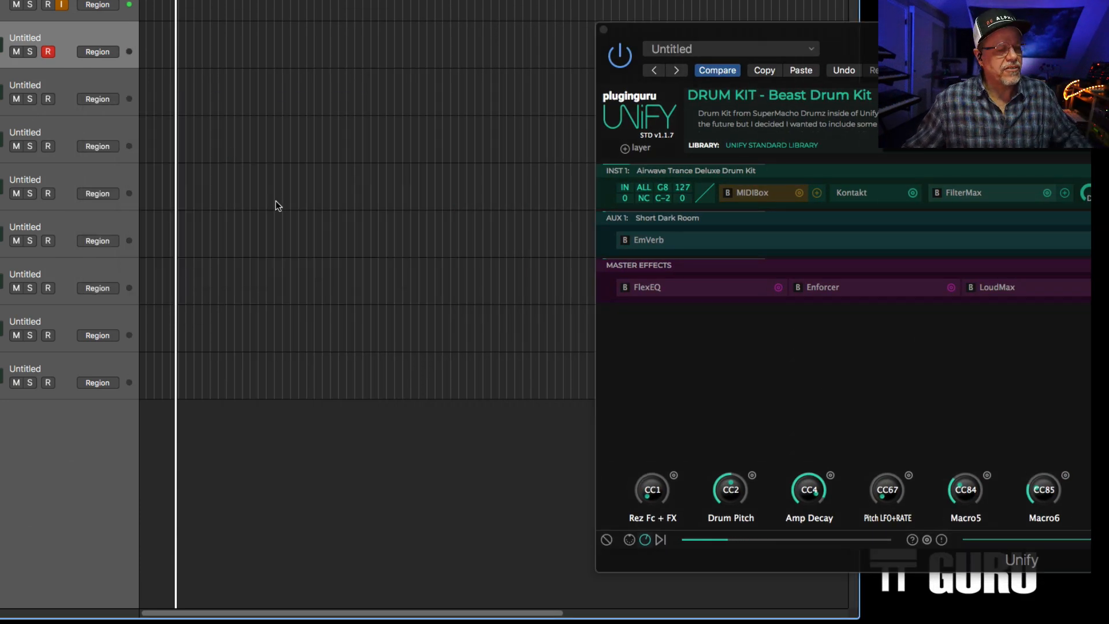
key("super+z")
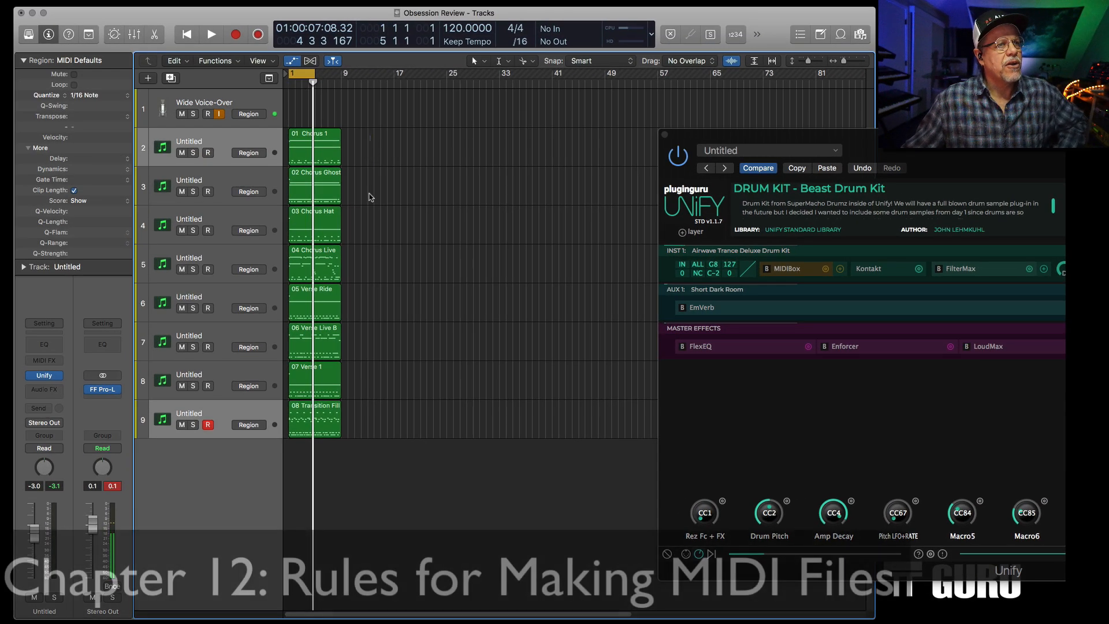
left_click_drag(246, 31, 194, 459)
left_click_drag(328, 486, 328, 486)
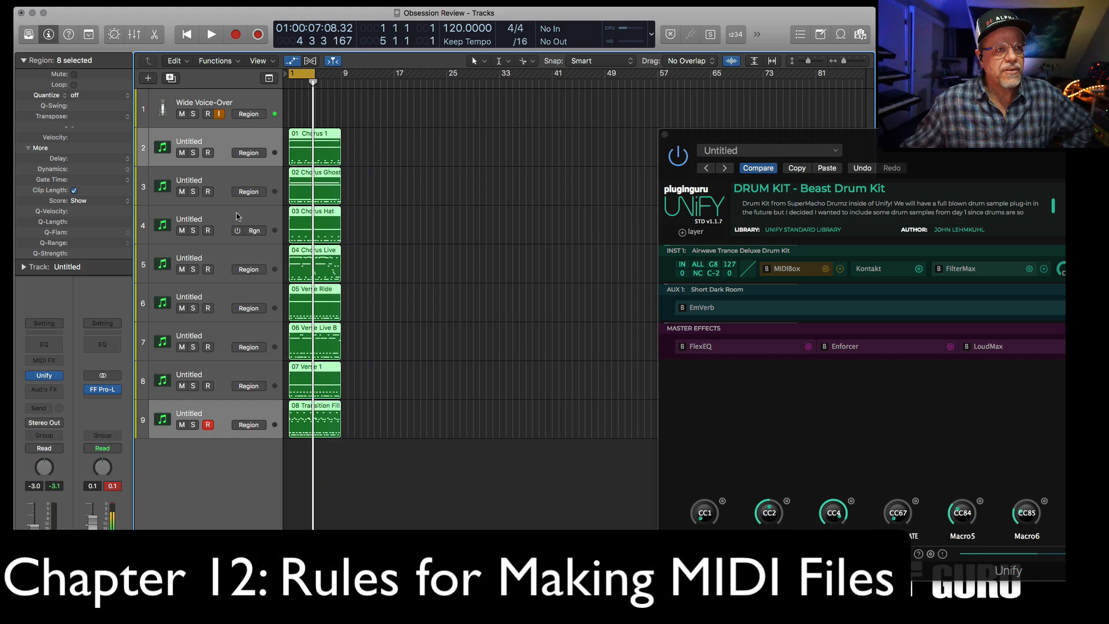
Step: Select the 02 Chorus Ghost track, check its MIDI channel in the track parameters, and collapse them again
left_click(219, 138)
left_click(228, 181)
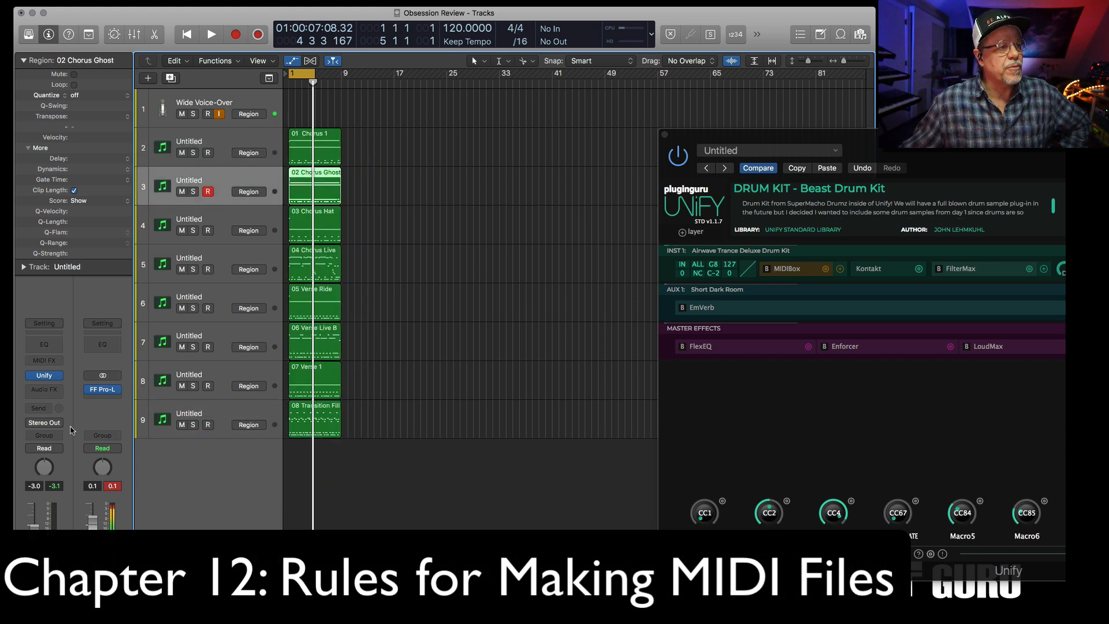
left_click(23, 267)
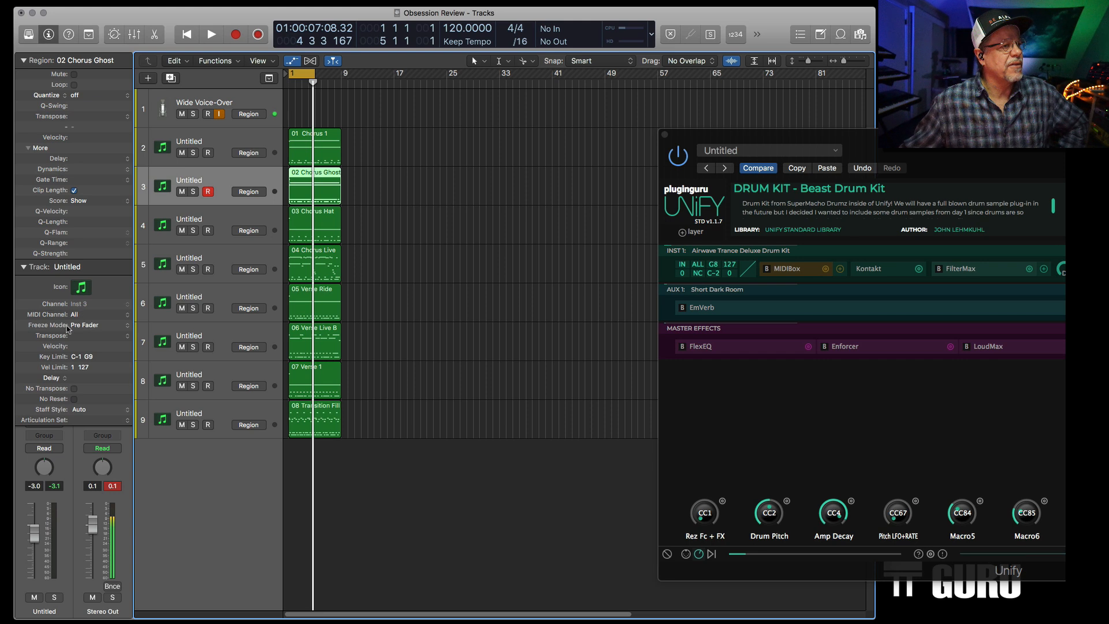
left_click(21, 268)
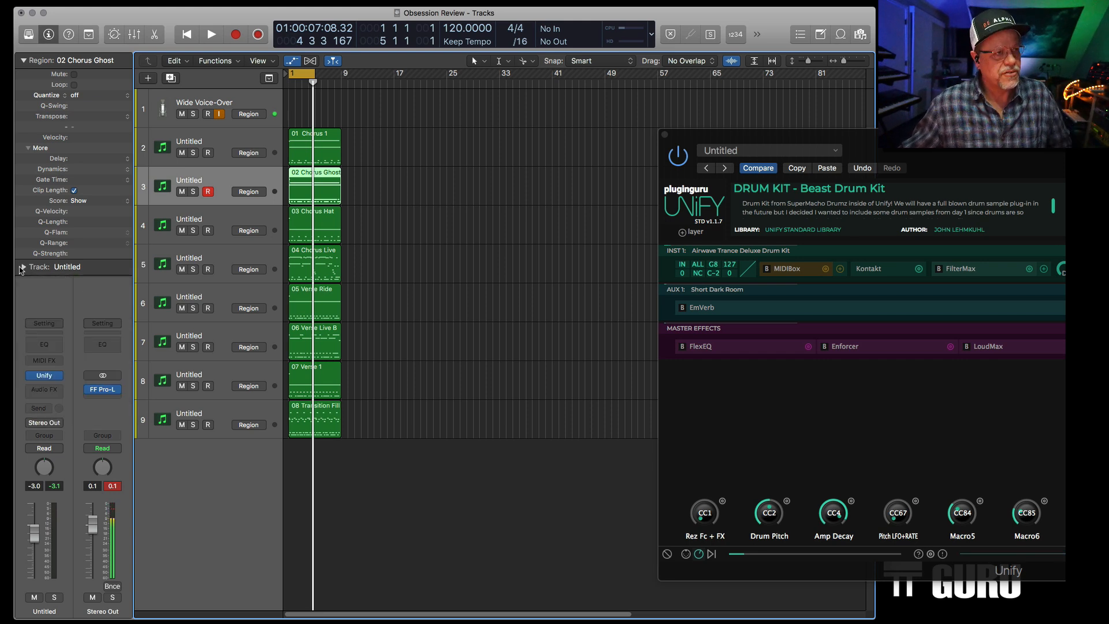
Step: Select all eight drum regions to review their start and length, and open 08 Transition Fill in the Piano Roll
left_click_drag(370, 144, 317, 460)
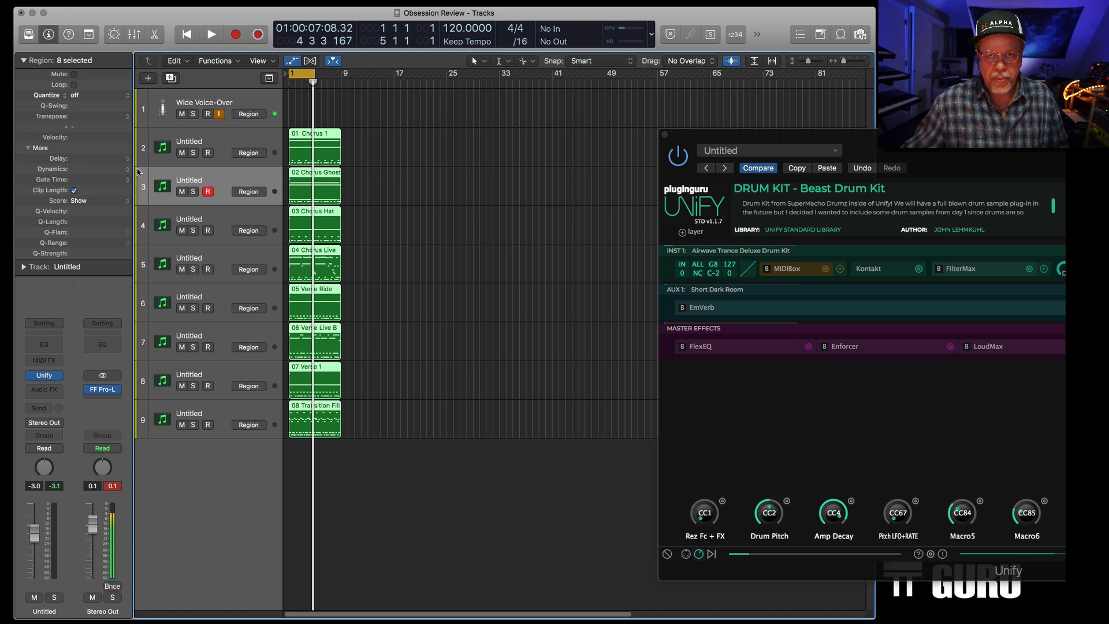
mouse_move(333, 134)
left_mouse_down()
mouse_move(409, 137)
mouse_move(313, 133)
left_mouse_up()
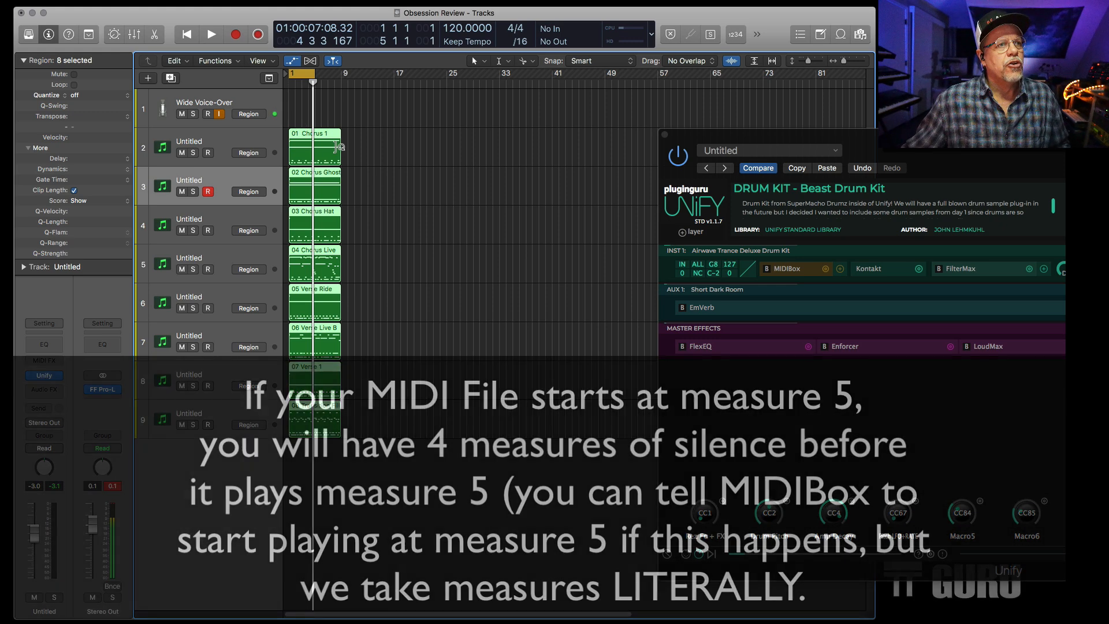
left_click(347, 156)
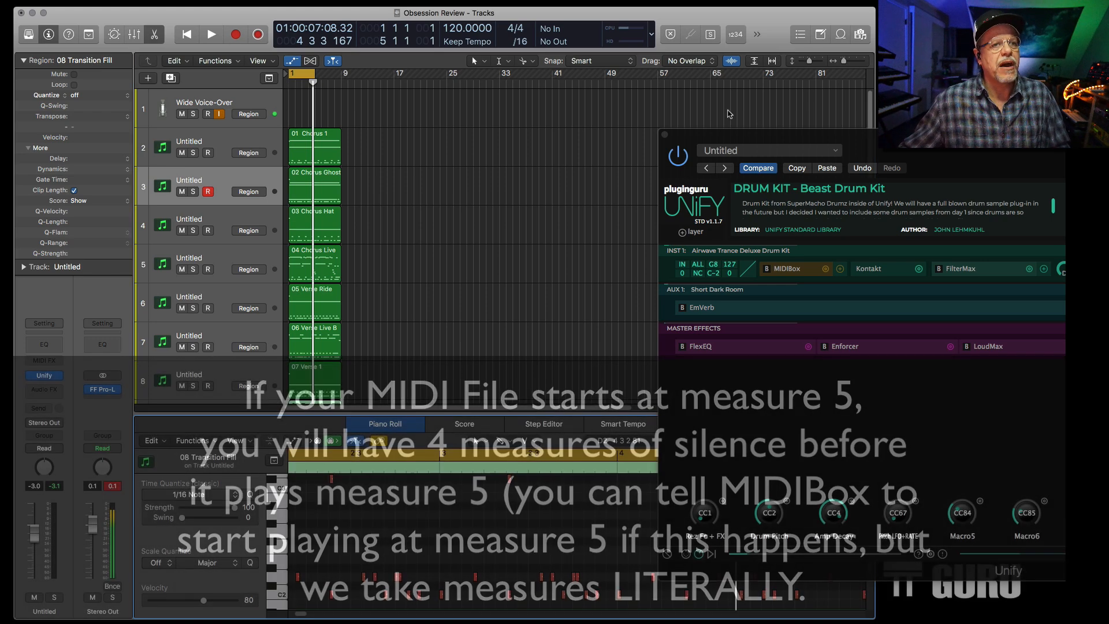
Step: Close Unify, lengthen the last C2 note of 08 Transition Fill past bar 9, and shorten it to end inside the region
left_click(666, 135)
left_click_drag(297, 614, 319, 620)
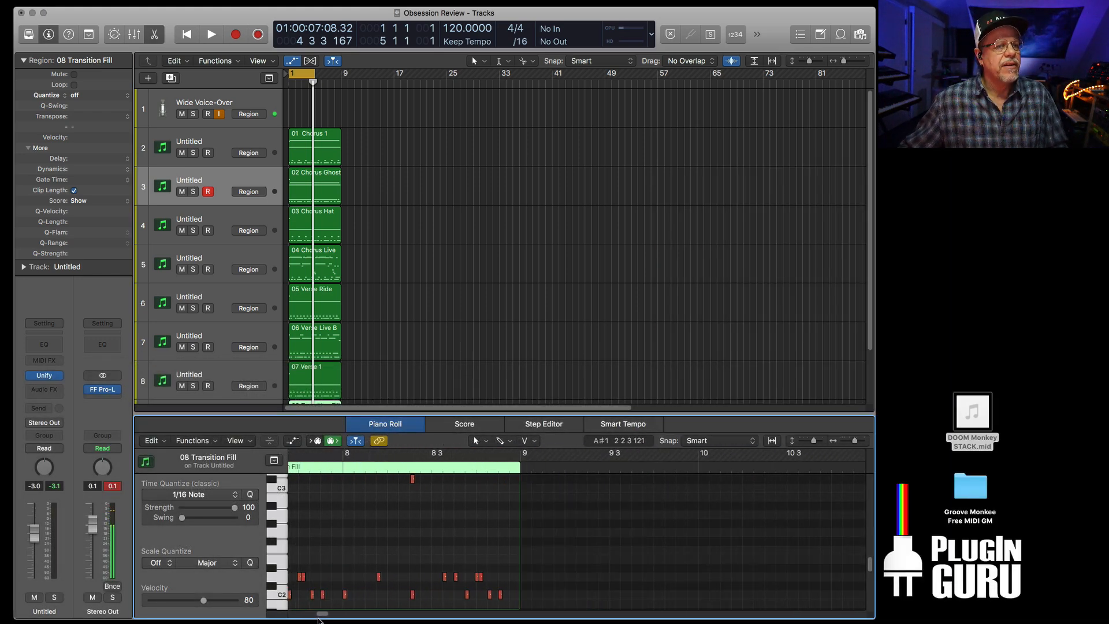
scroll(541, 574, "down", 3)
left_click_drag(503, 565, 534, 565)
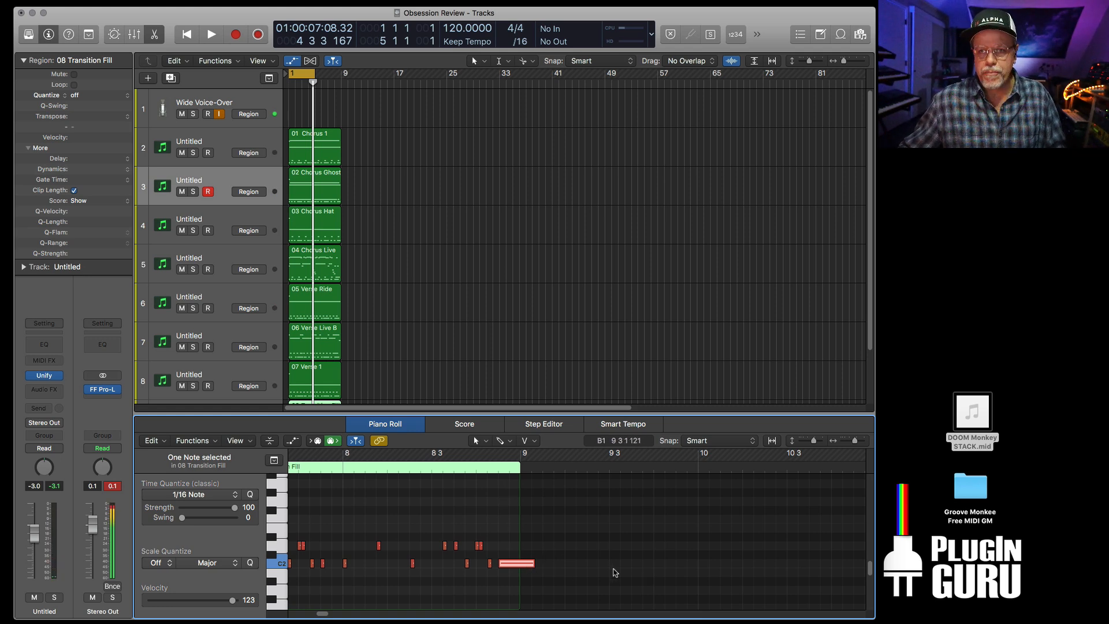
left_click_drag(533, 565, 513, 571)
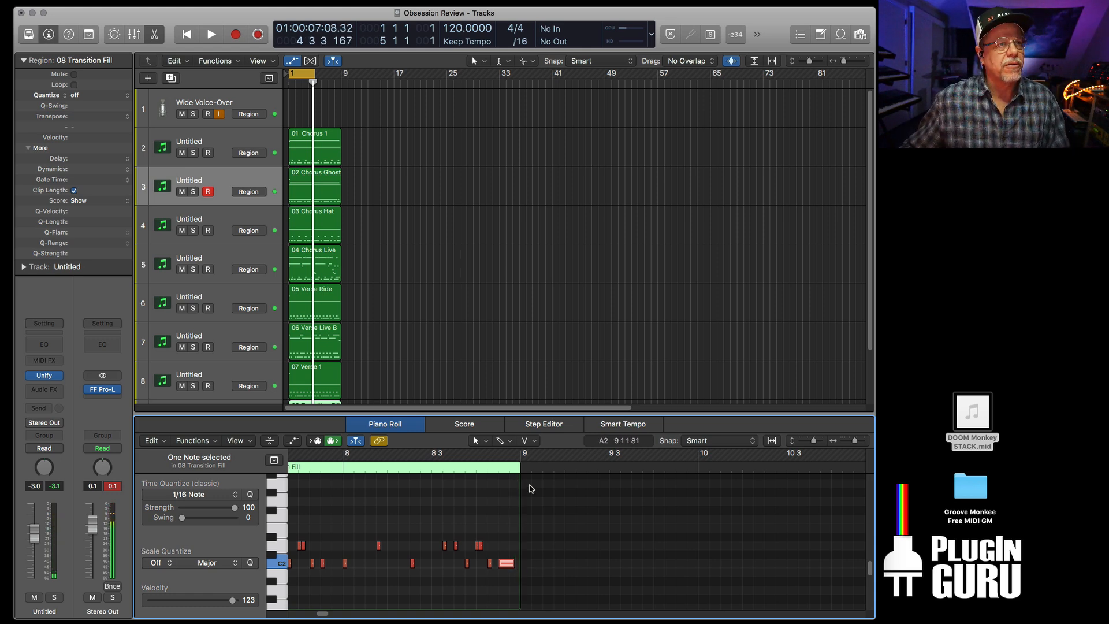
scroll(421, 309, "down", 4)
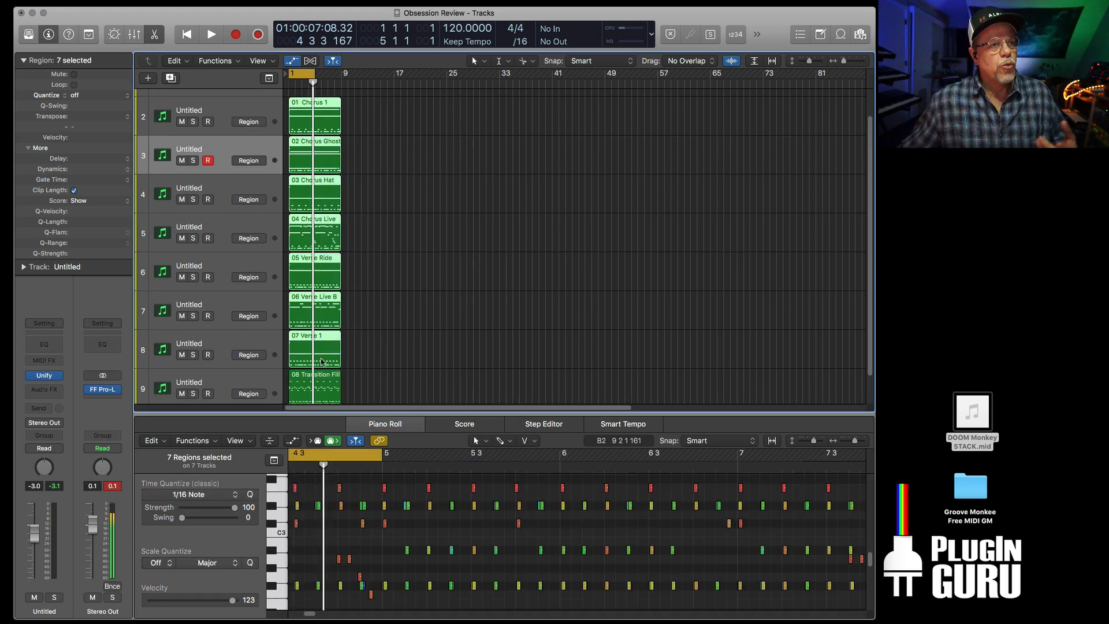
Step: Reopen Unify, open MIDIBox on INST 1, and switch its pattern to 05 Verse Ride
left_click(43, 376)
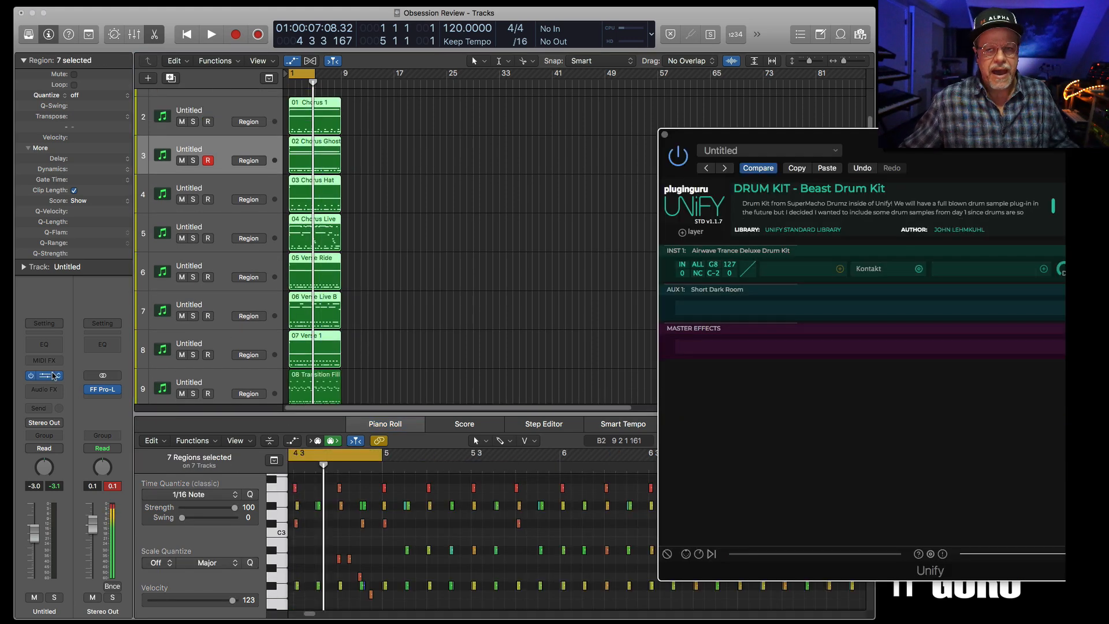
left_click_drag(707, 129, 176, 110)
left_click(255, 252)
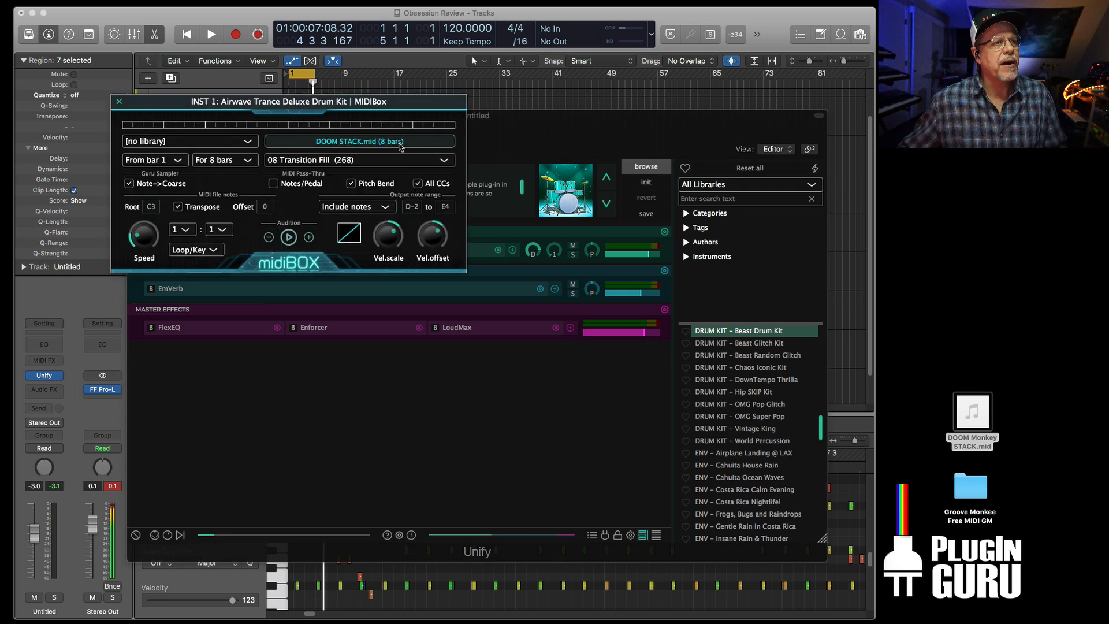
left_click(358, 161)
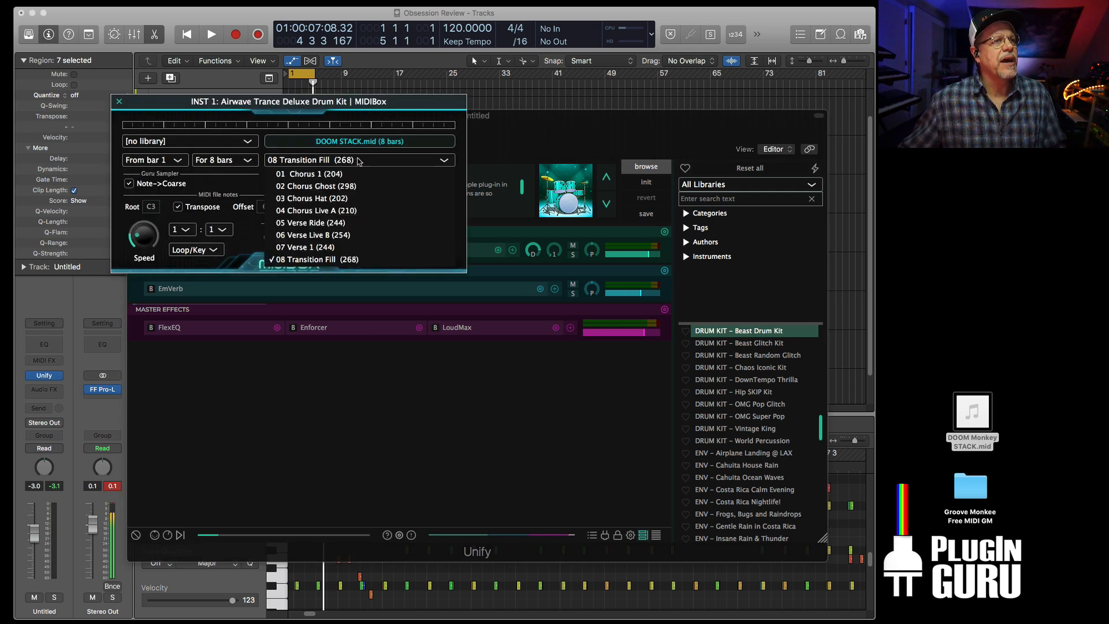
left_click(338, 223)
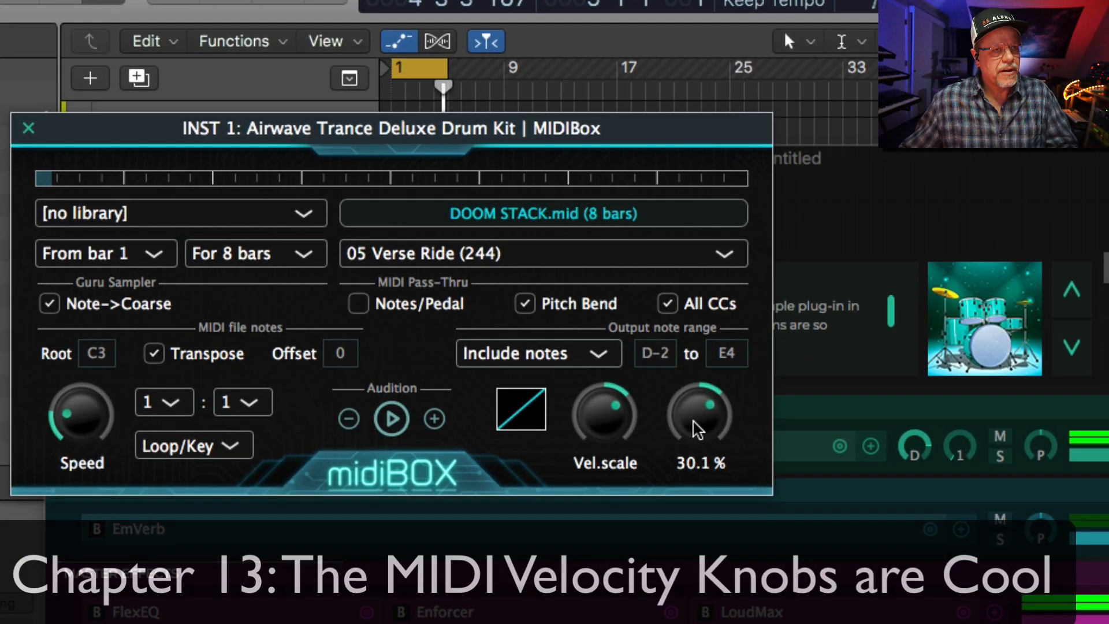
Step: Audition different MIDIBox Vel.scale and Vel.offset amounts, including a 30.1% offset and a 181.8% scale, ending on a low offset
left_click_drag(431, 243, 431, 289)
left_click_drag(699, 415, 699, 438)
left_click_drag(607, 425, 606, 393)
left_click_drag(698, 408, 624, 407)
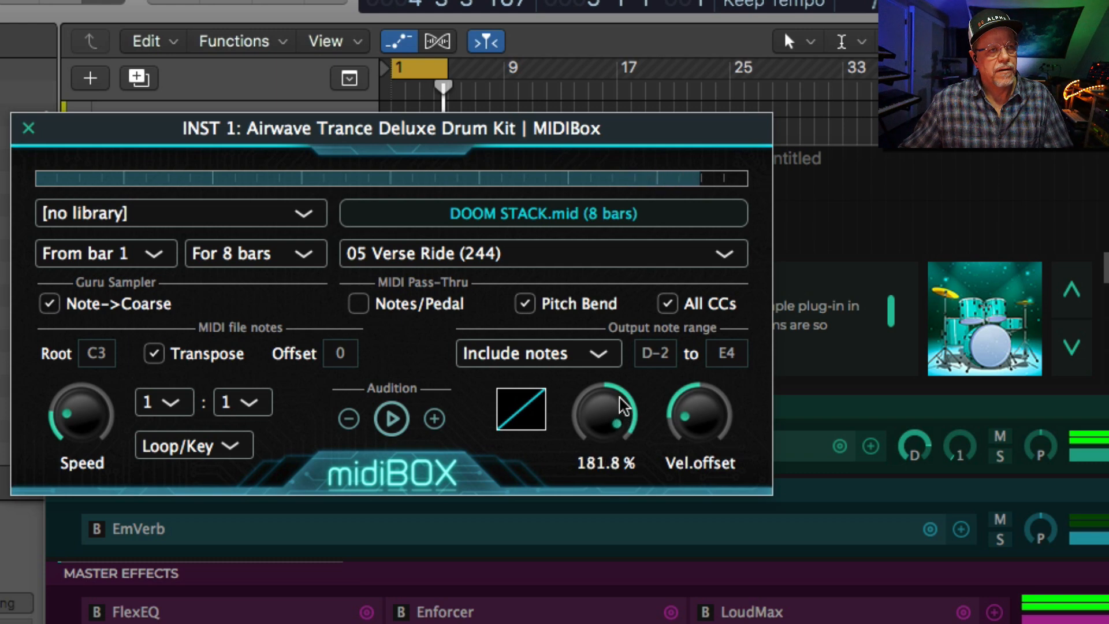
left_click_drag(701, 401, 733, 453)
left_click_drag(610, 439, 615, 463)
left_click_drag(698, 414, 718, 573)
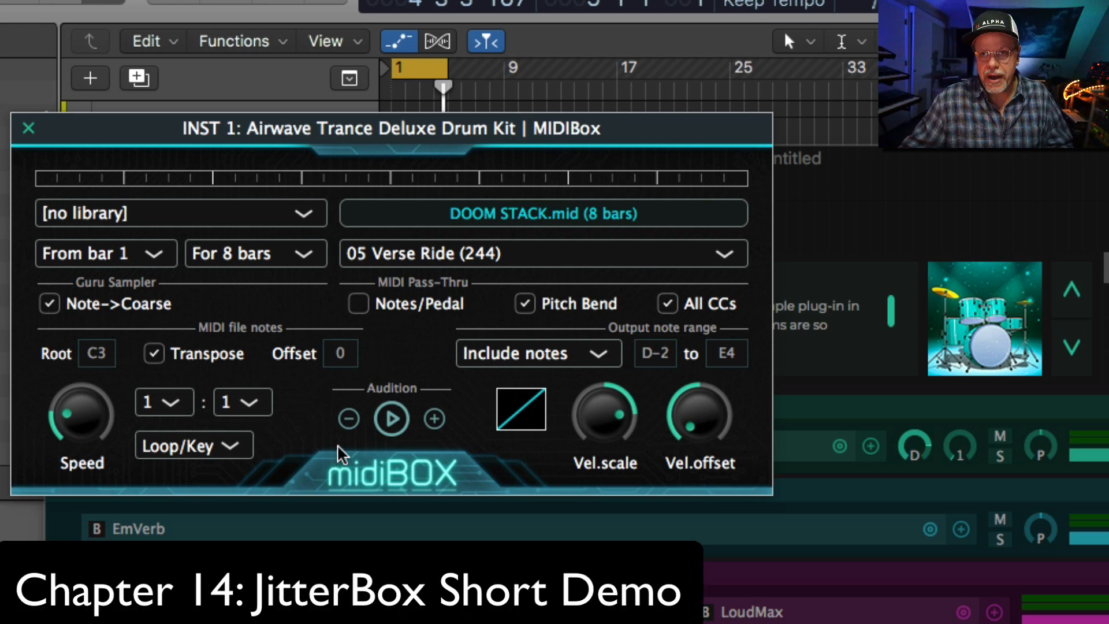
Step: Close MIDIBox and add the JitterBox MIDI effect after it on INST 1
left_click(29, 128)
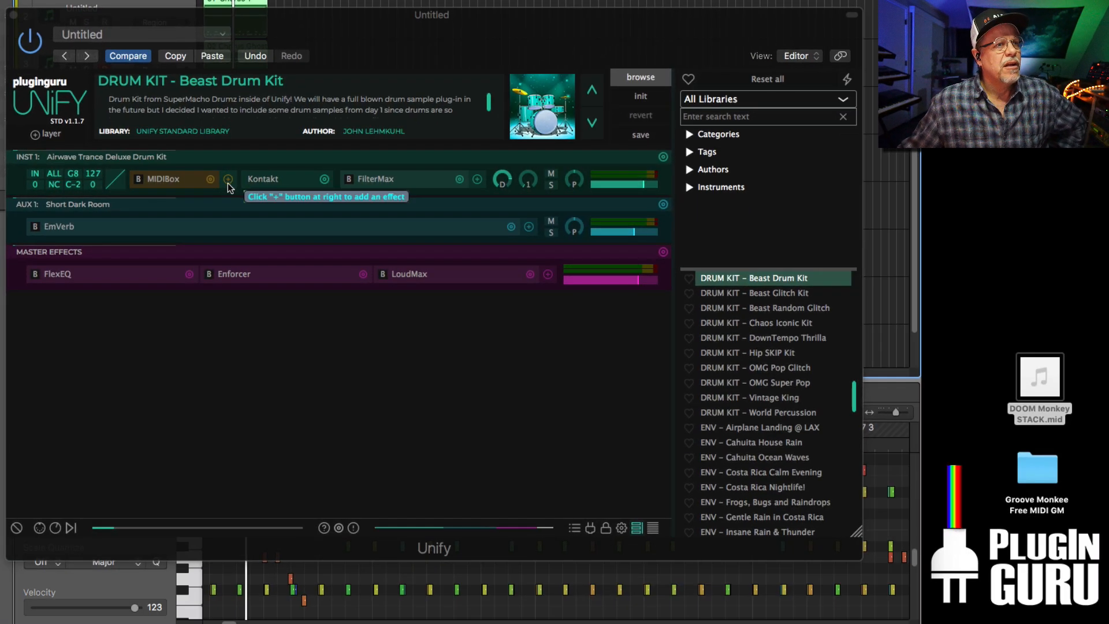
left_click(228, 179)
mouse_move(347, 193)
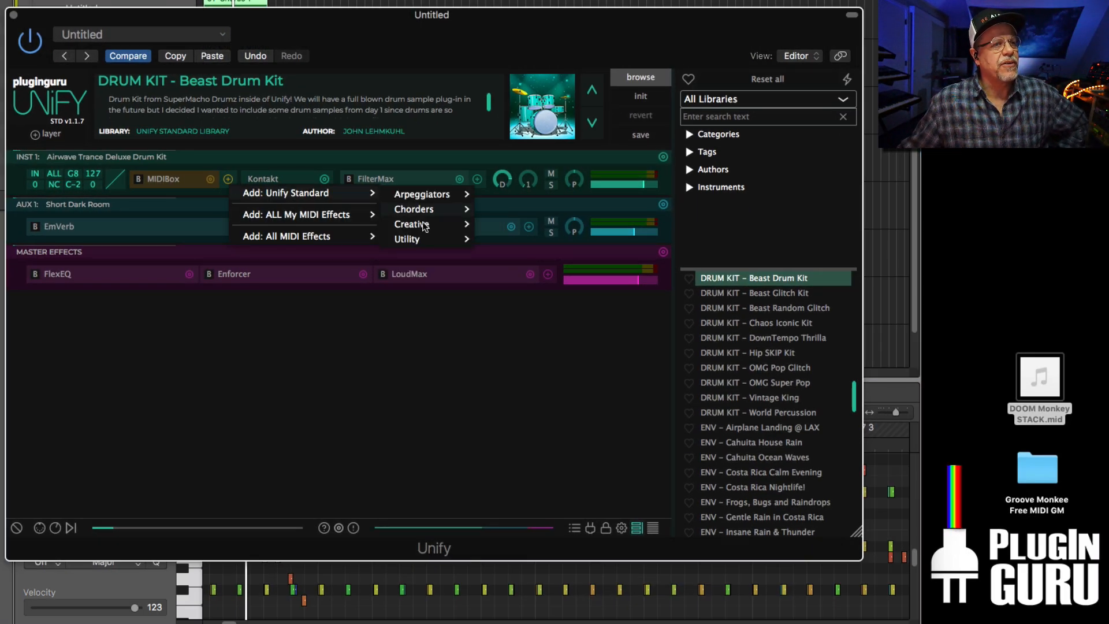
mouse_move(449, 230)
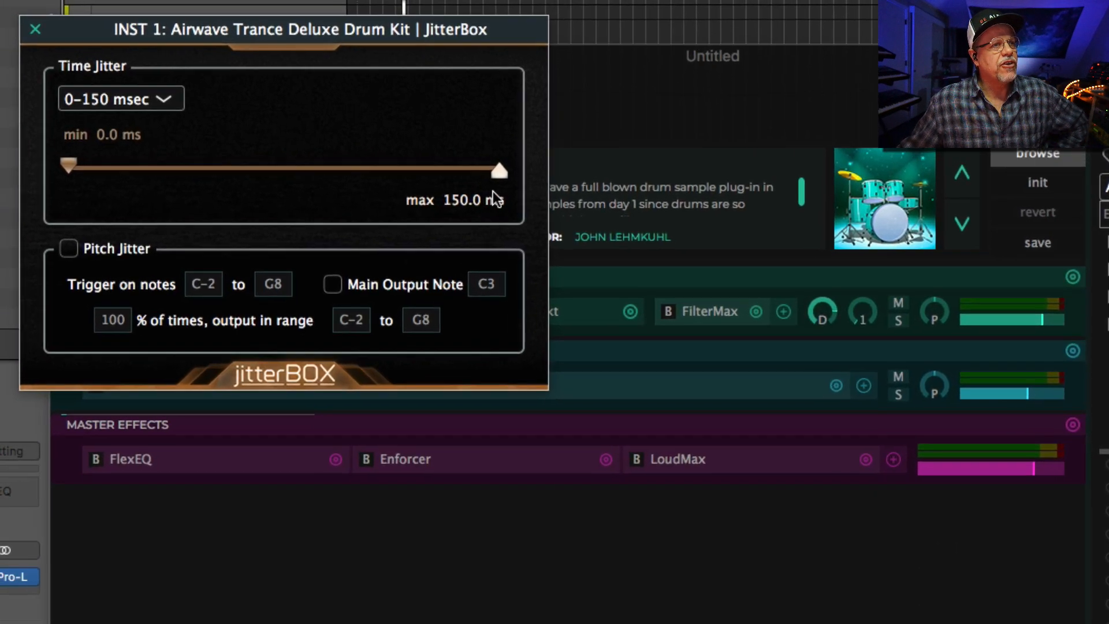
Step: Reduce JitterBox's maximum time jitter on INST 1 to 20.7 ms, look over the available jitter ranges, and close it
left_click_drag(498, 171, 402, 274)
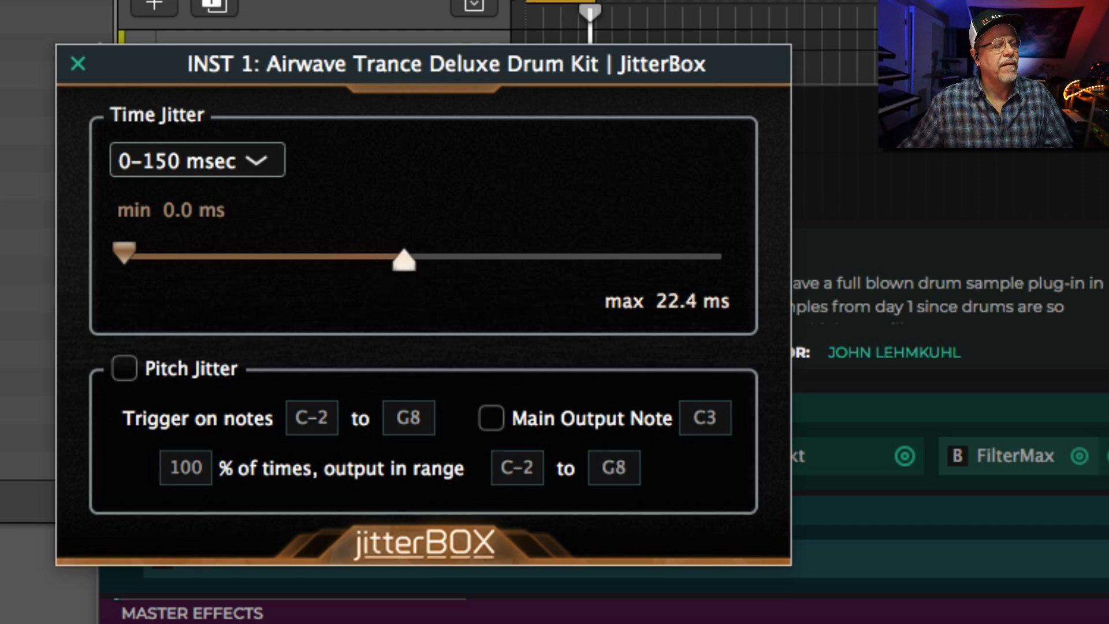
left_click(867, 615)
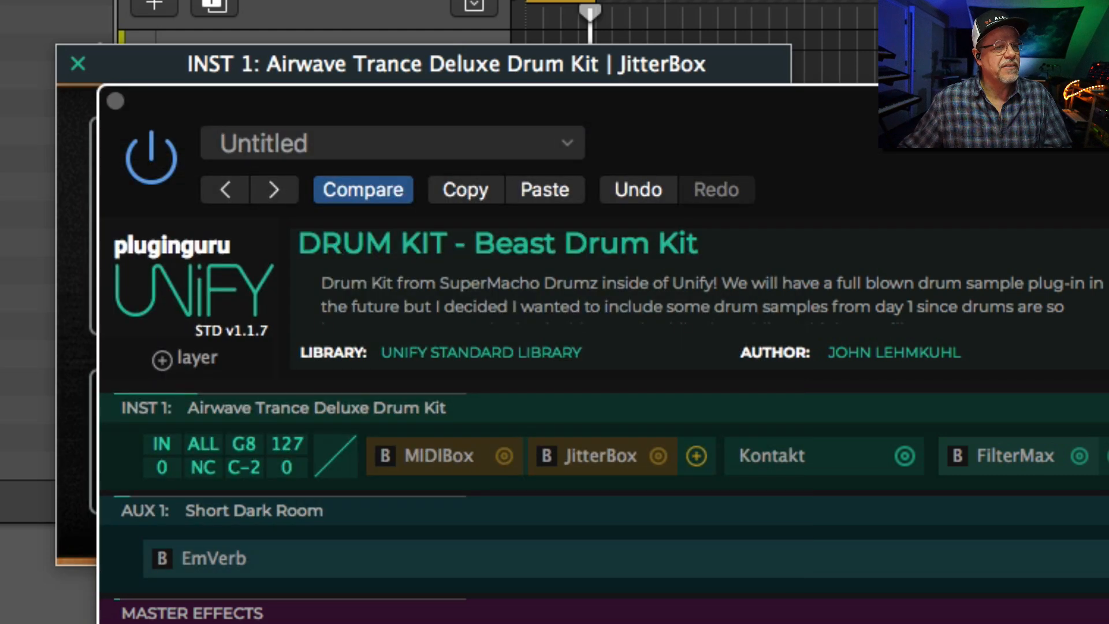
left_click(433, 65)
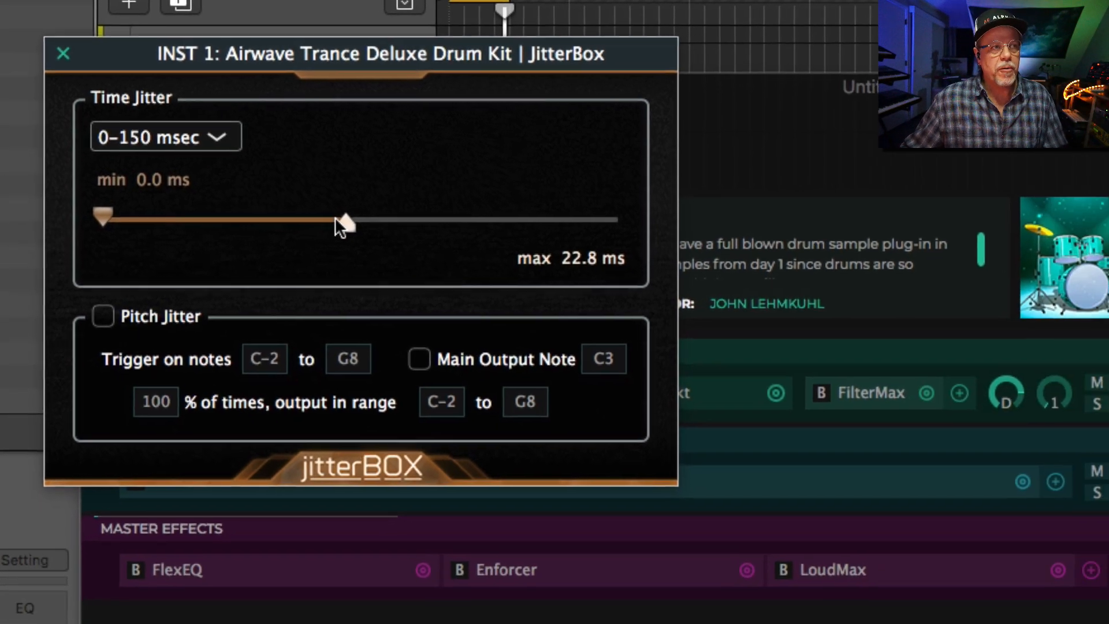
left_click_drag(407, 261, 395, 258)
left_click(145, 123)
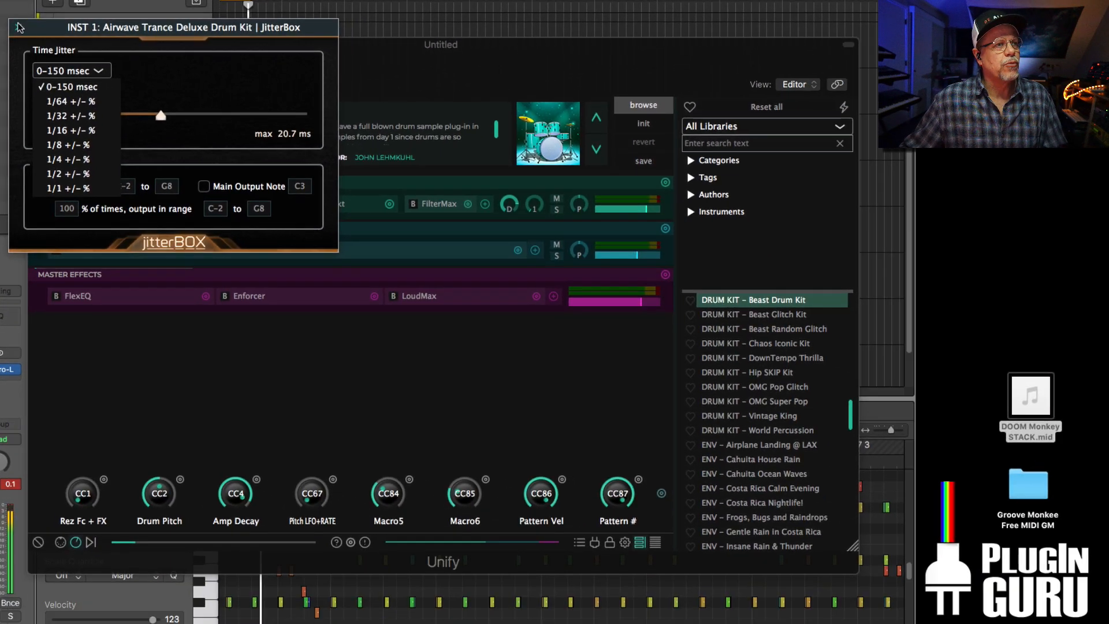
left_click(19, 26)
Step: Duplicate the INST 1 drum kit layer and set the copy's JitterBox time jitter to 1/4 +/- %
left_click(666, 182)
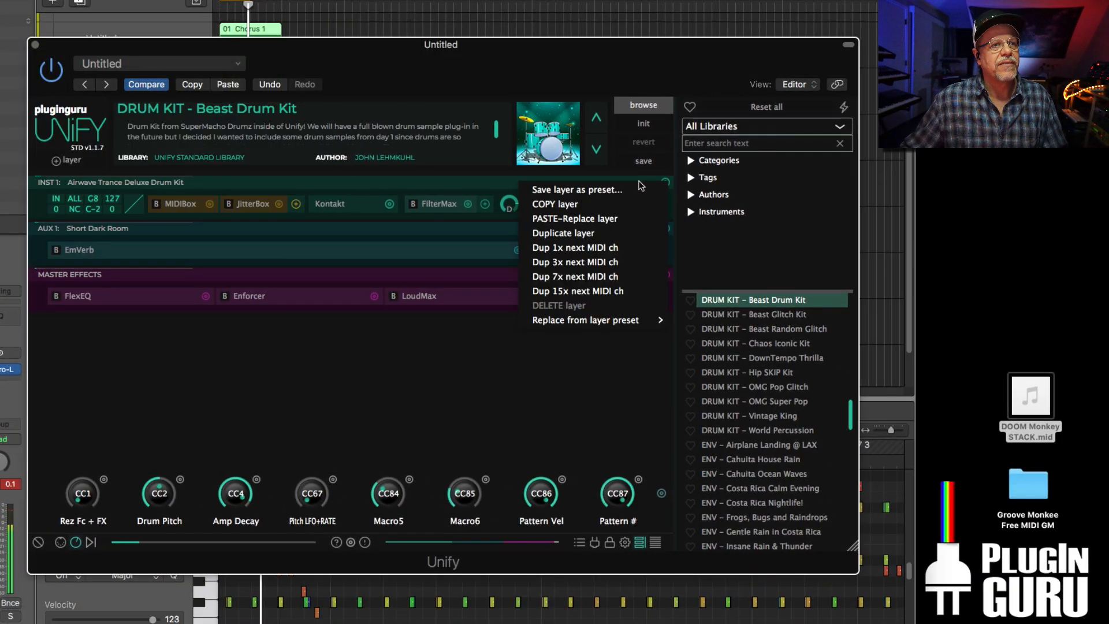
left_click(568, 235)
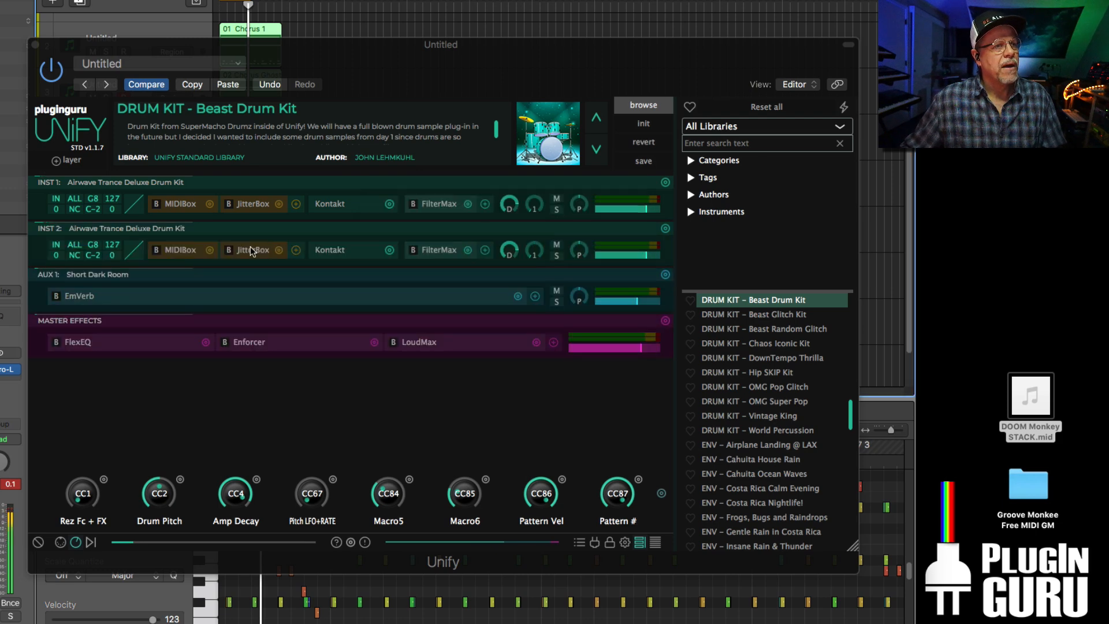
left_click(253, 249)
left_click(69, 73)
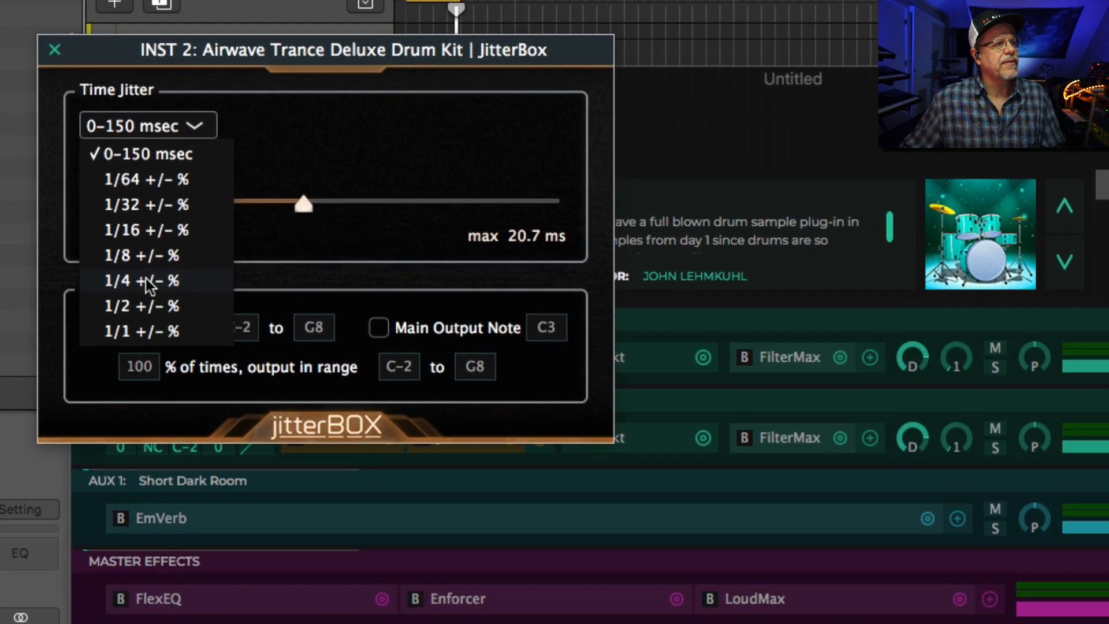
left_click(69, 160)
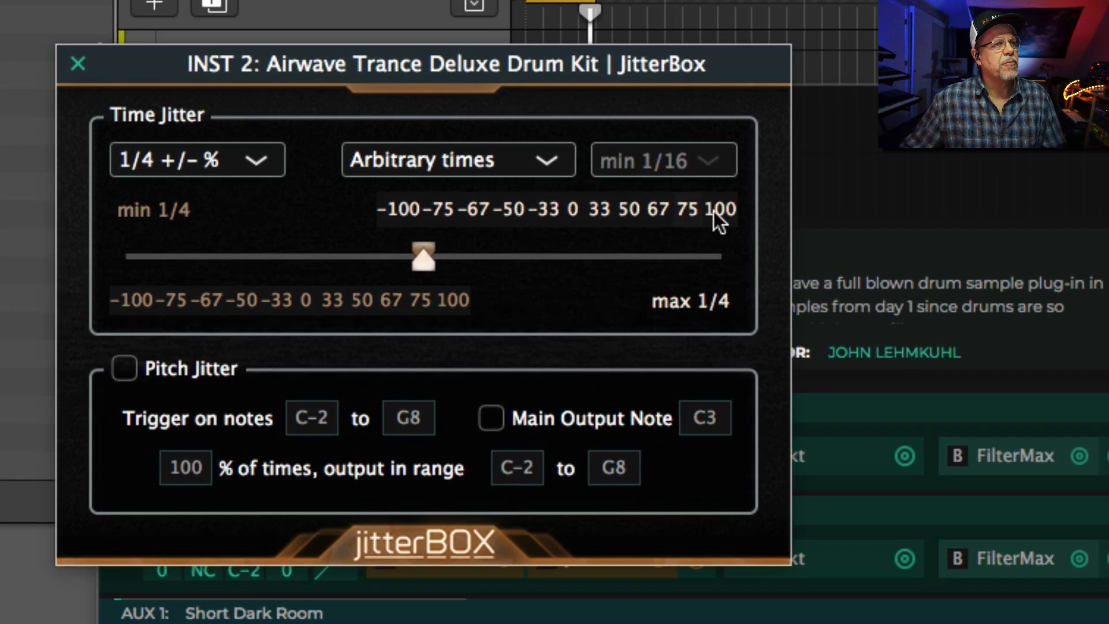
Step: Set INST 2's JitterBox range from -100% to +100% using simple note times with a 1/16 minimum, and close it
left_click(724, 214)
left_click(112, 303)
left_click(421, 168)
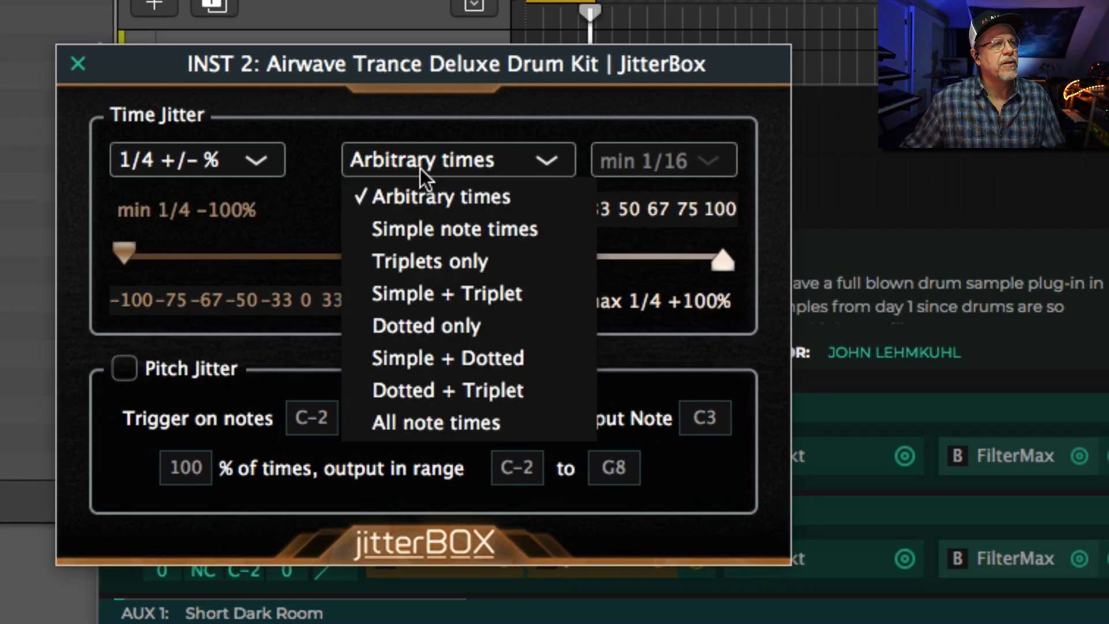
left_click(441, 231)
left_click(655, 161)
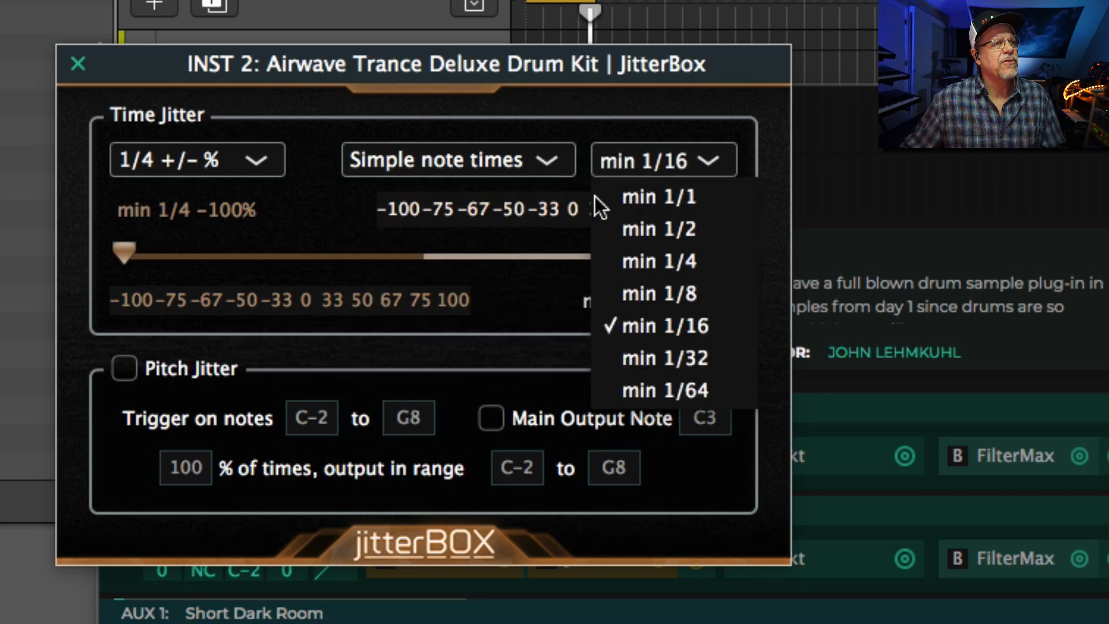
left_click(491, 368)
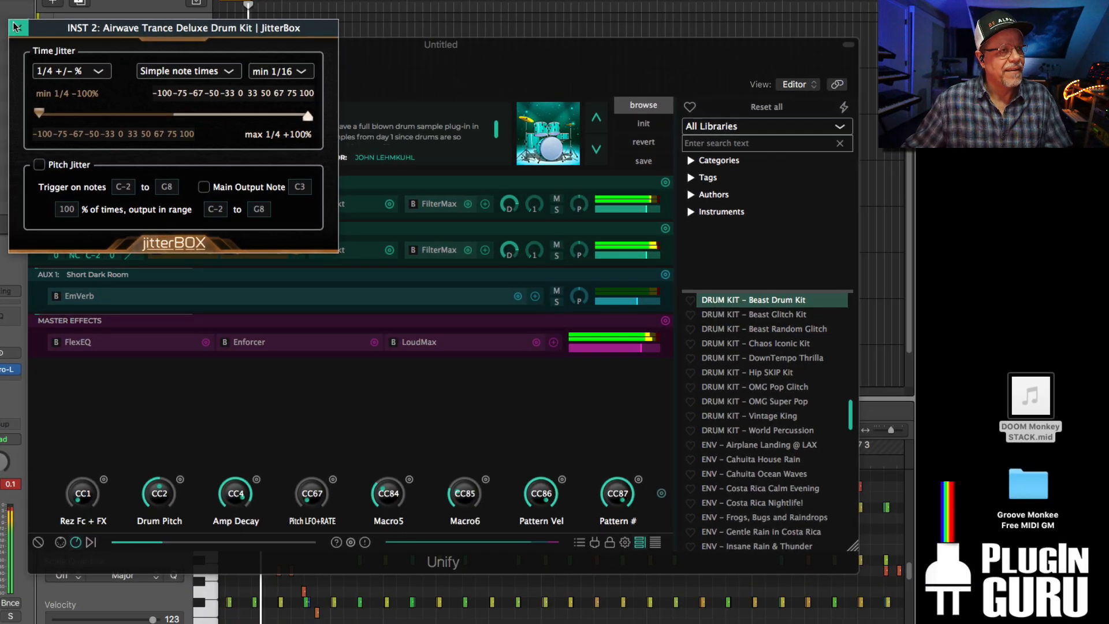
left_click(43, 43)
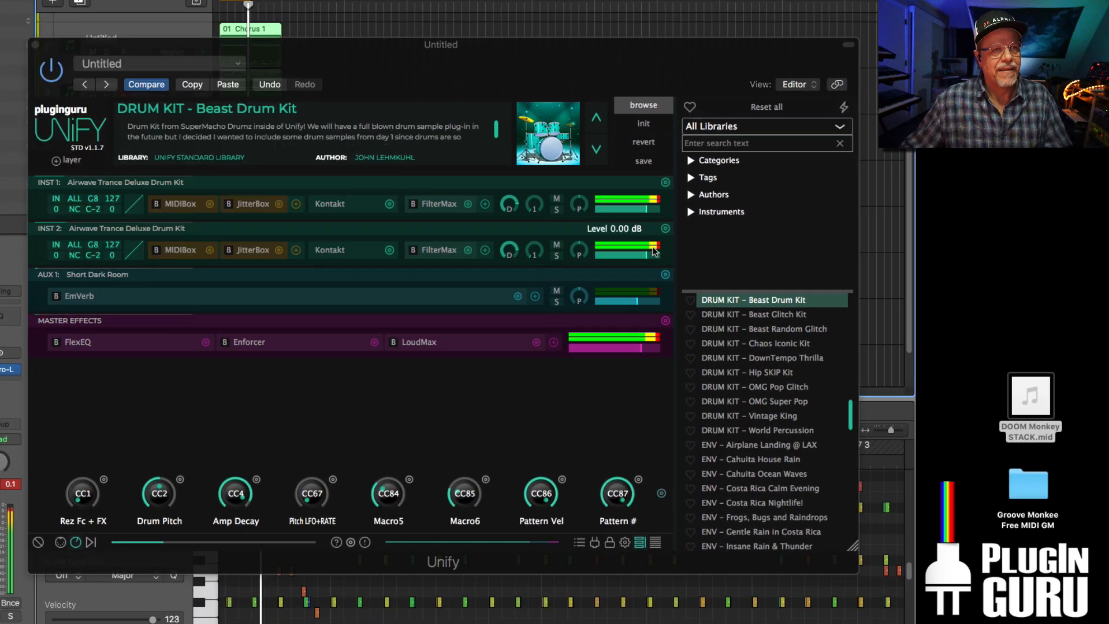
Step: Lower the level of INST 2 and add the NoizBox distortion effect after its FilterMax
left_click_drag(632, 255, 617, 256)
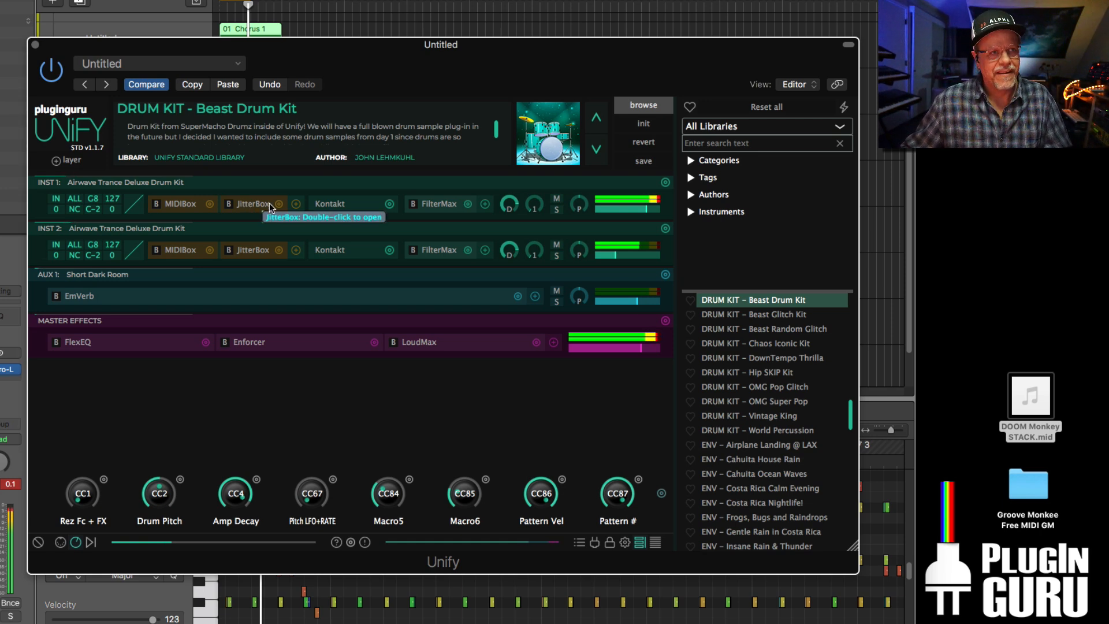
left_click(485, 251)
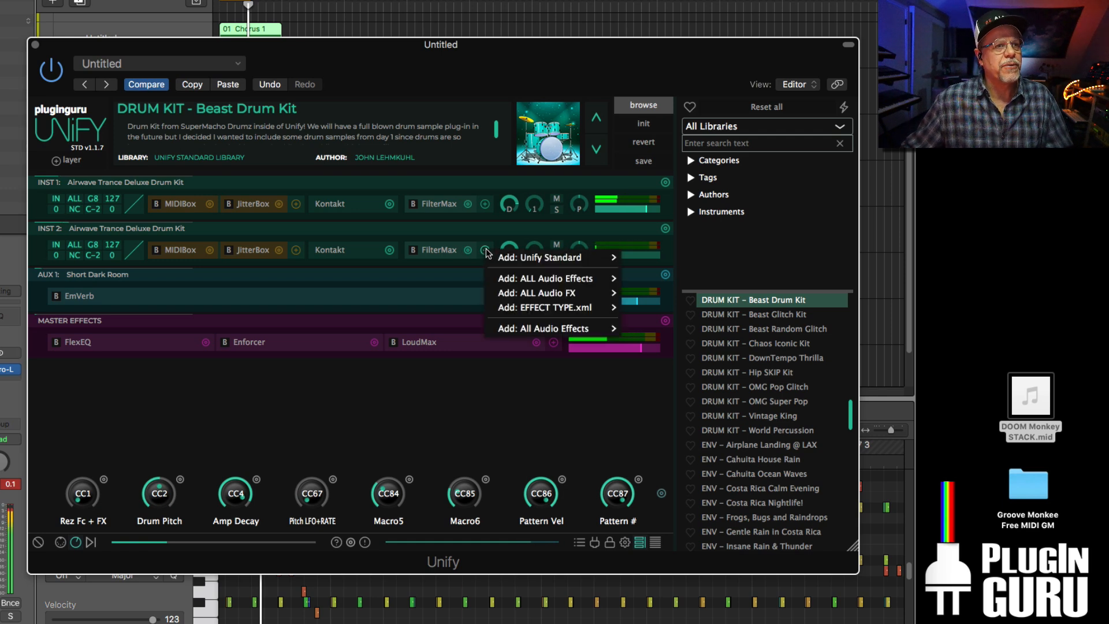
mouse_move(527, 256)
mouse_move(656, 273)
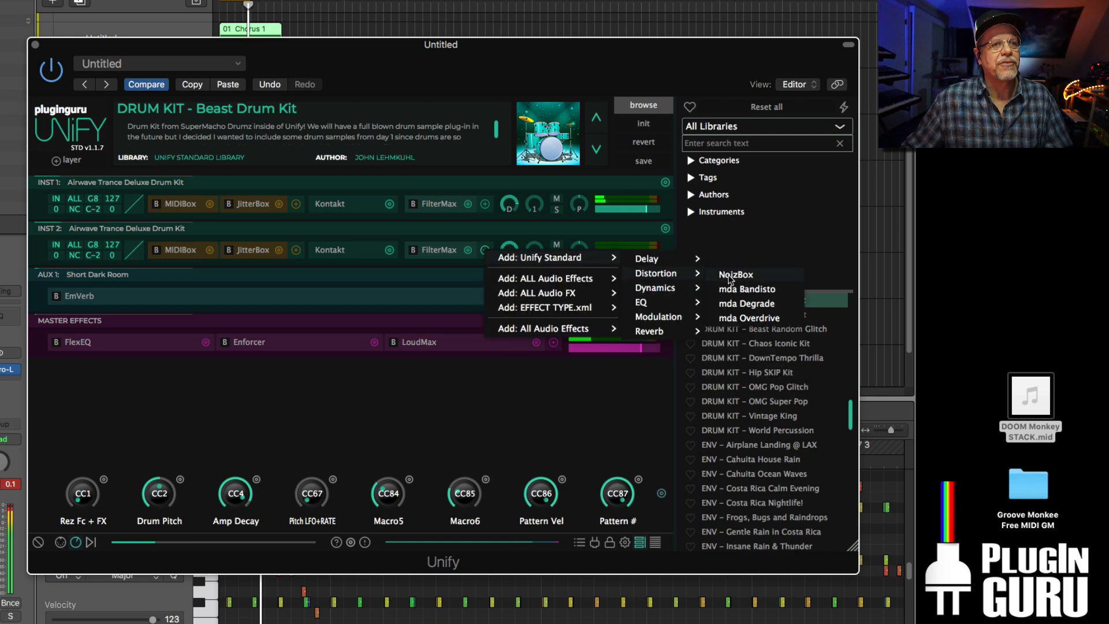
left_click(725, 277)
Step: Give NoizBox a steep Power Curve distortion, raise its post-filter gain, and close it
left_click(226, 98)
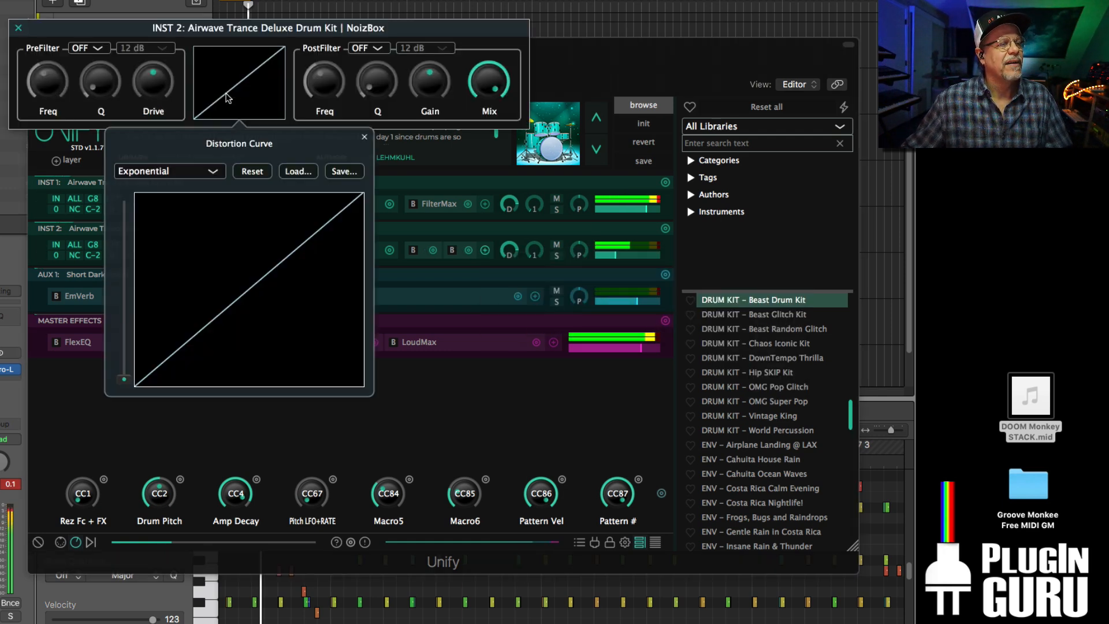
left_click(150, 171)
left_click(151, 202)
left_click_drag(124, 378, 128, 221)
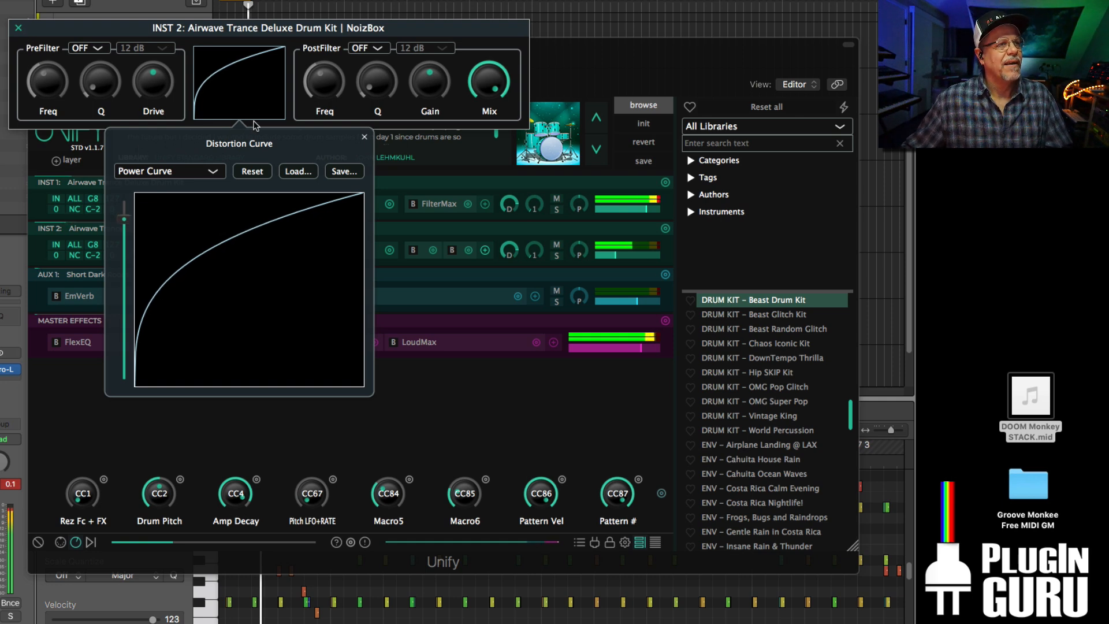
left_click_drag(432, 85, 431, 68)
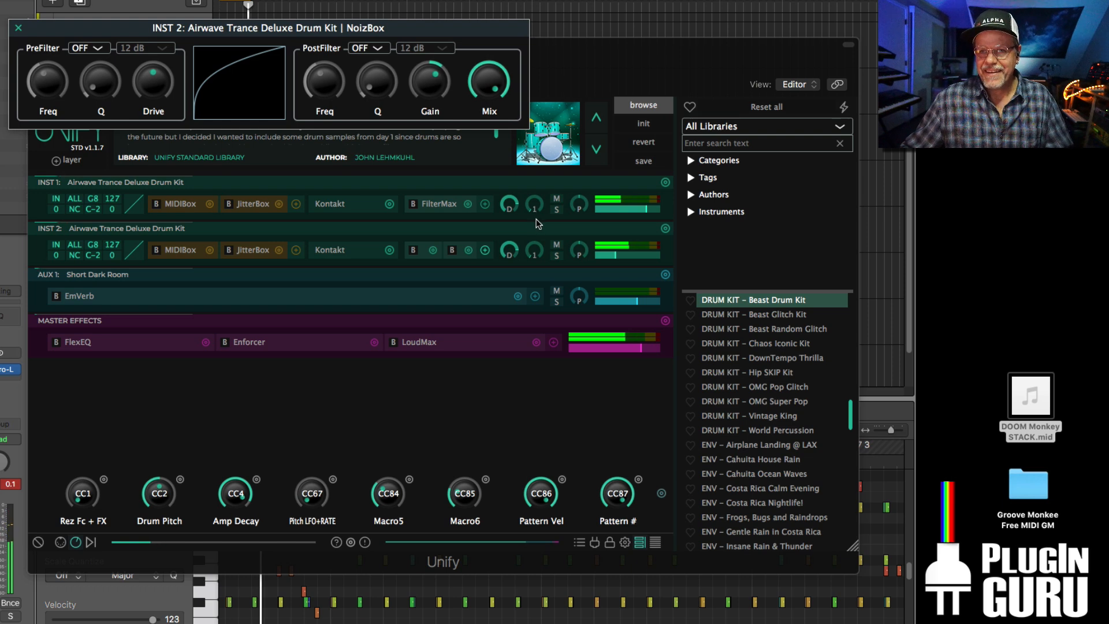
left_click(18, 27)
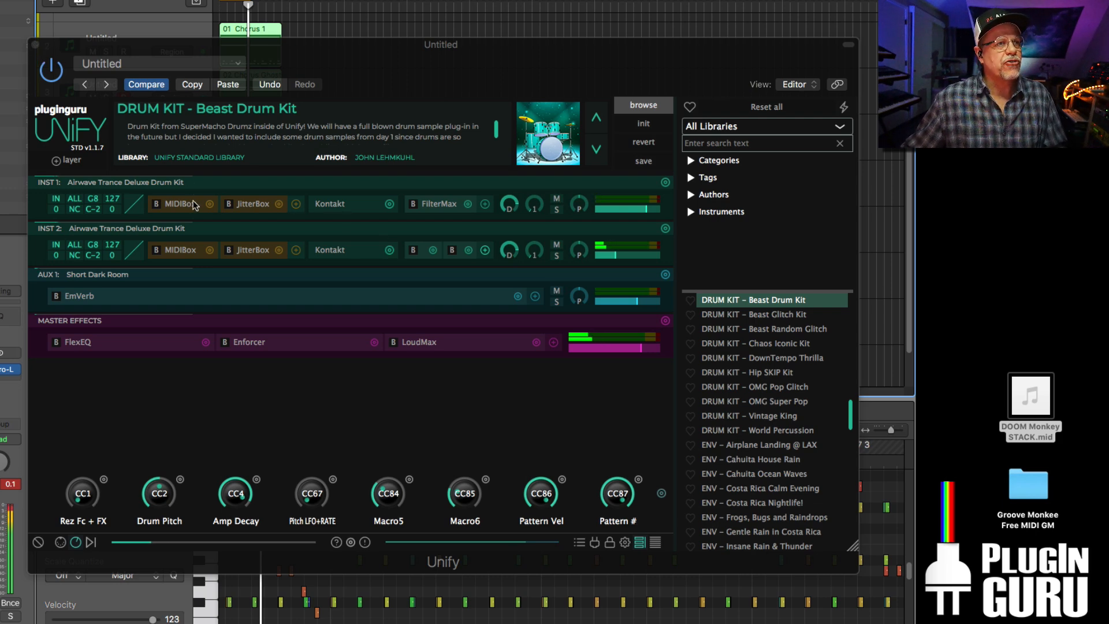
Step: Load the DRUM KIT - Hip SKIP Kit patch in place of Beast Drum Kit and browse up the drum patch list
left_click(171, 203)
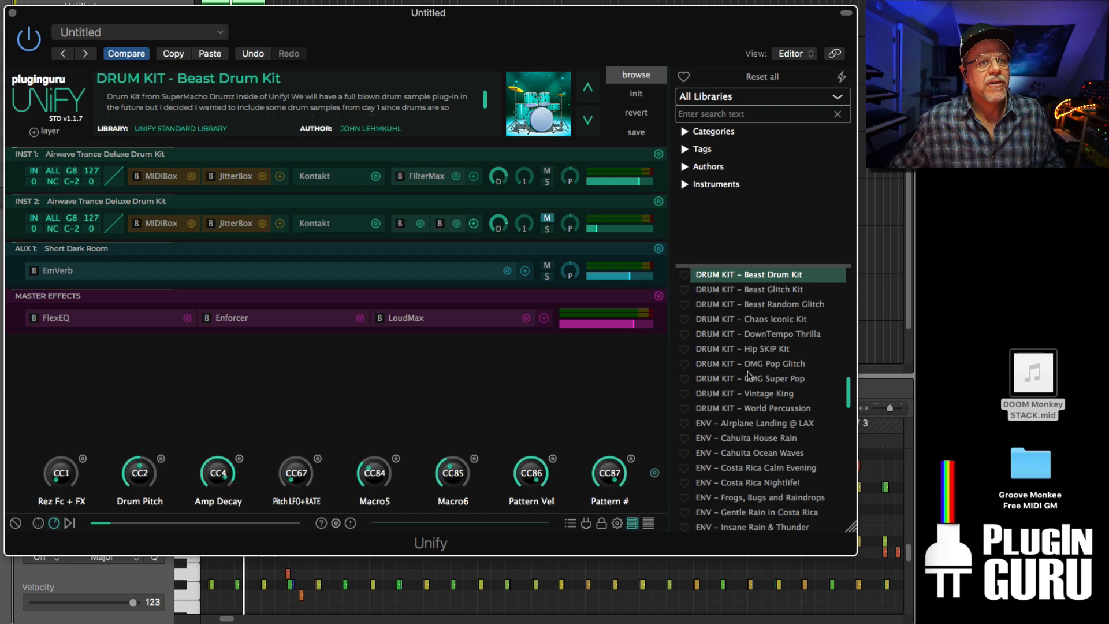
left_click(760, 348)
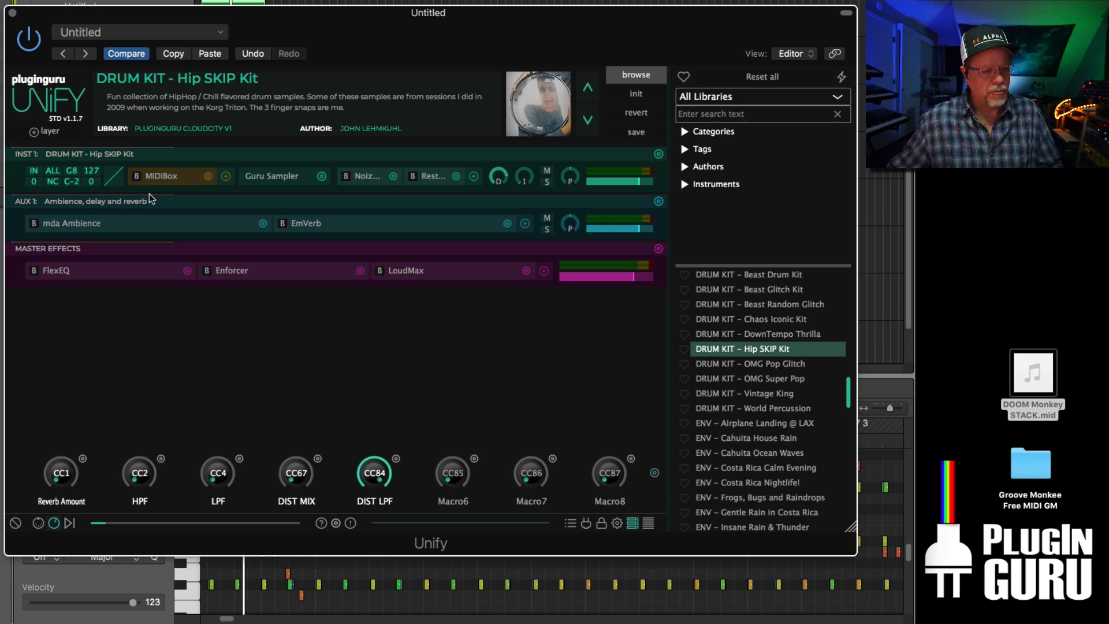
scroll(748, 401, "up", 5)
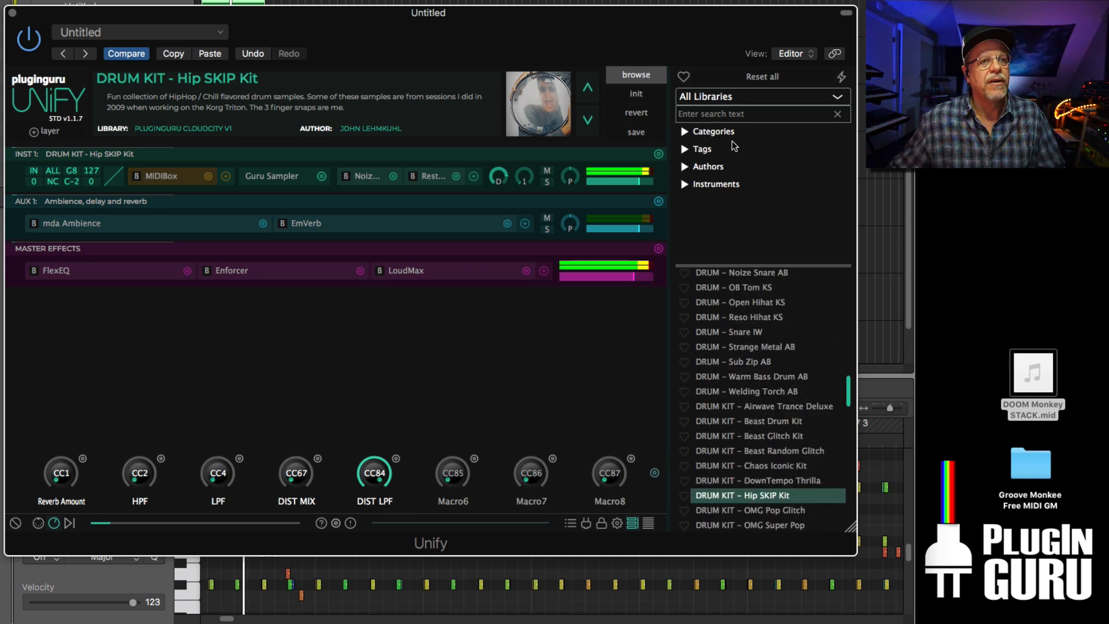
Step: Load BPM PERC - WP Kit: Wordly Get Down V2 from the PlugInGuru CloudCity V1 library into a new Unify layer at -4.50 dB
left_click(756, 97)
left_click(741, 133)
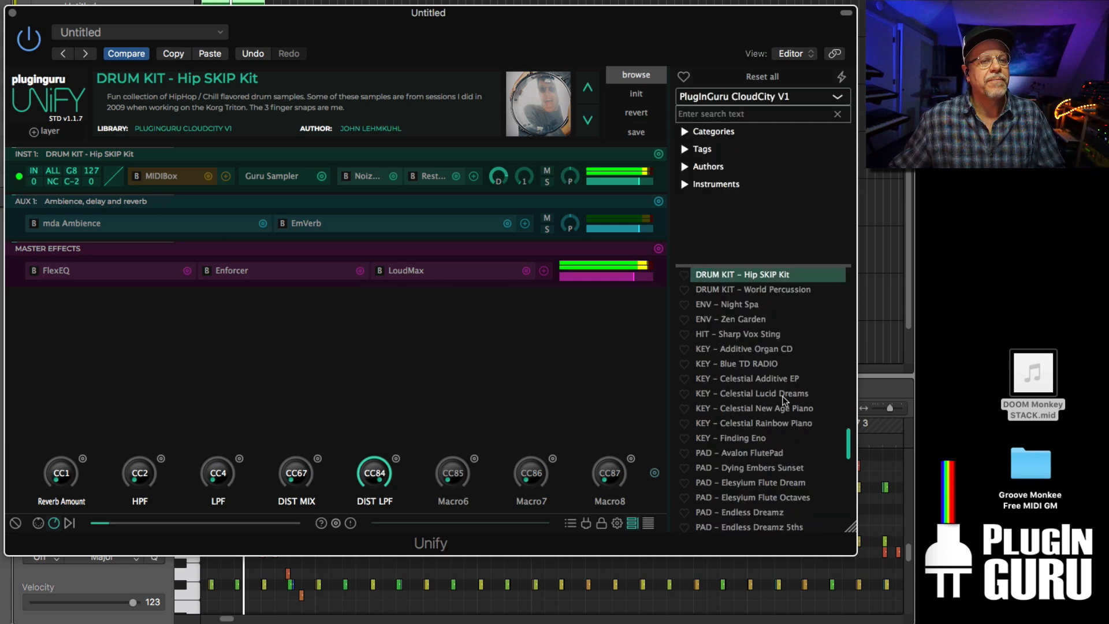
scroll(783, 381, "up", 5)
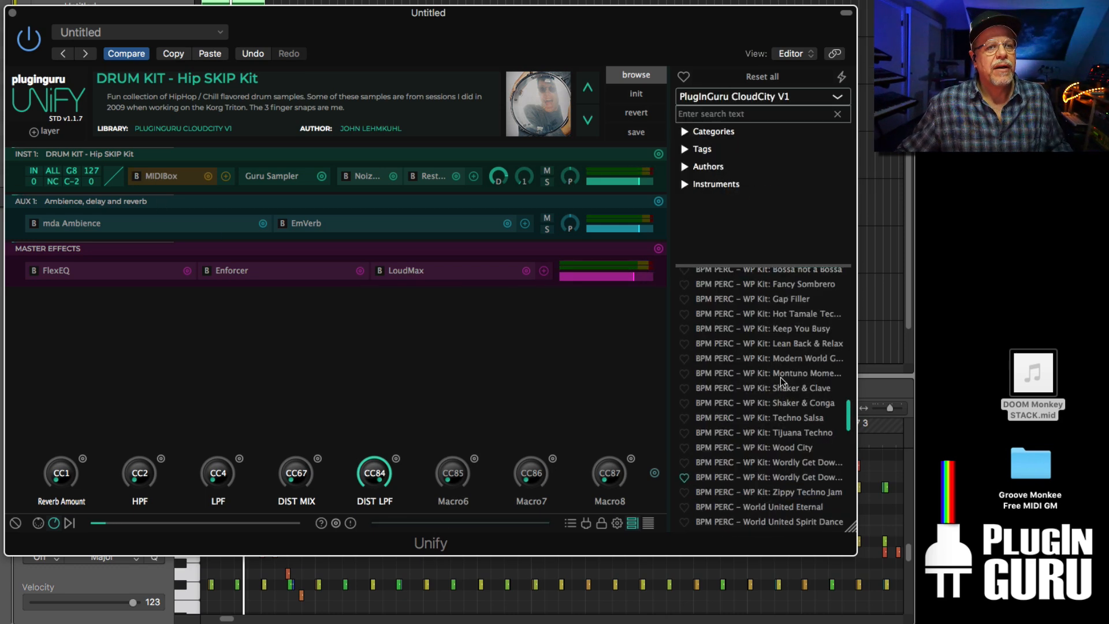
right_click(774, 479)
left_click(656, 418)
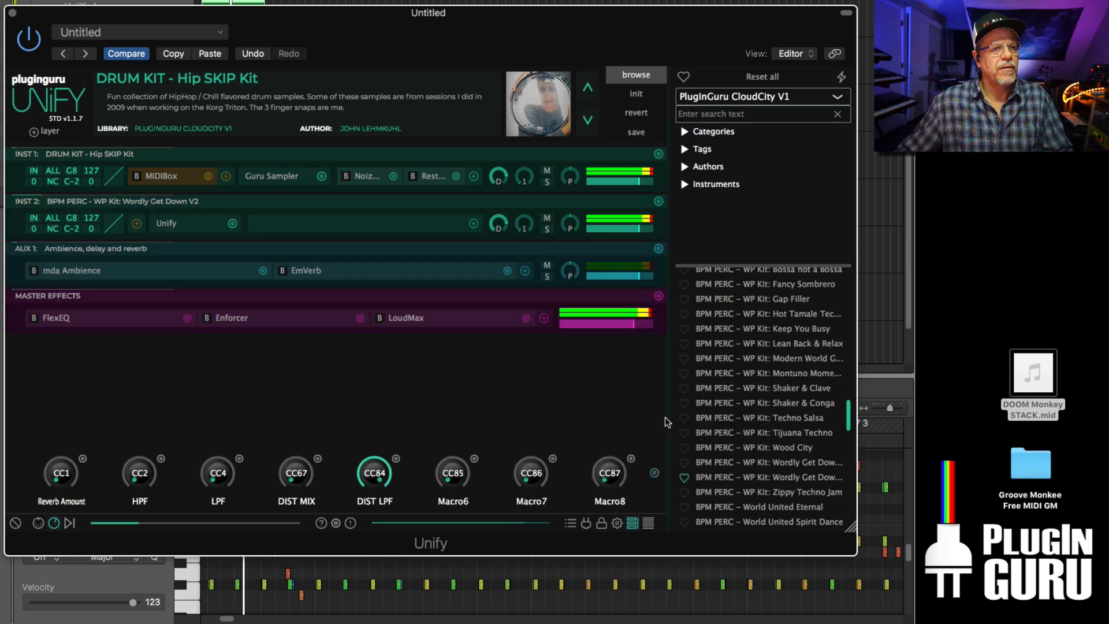
left_click_drag(639, 229, 632, 226)
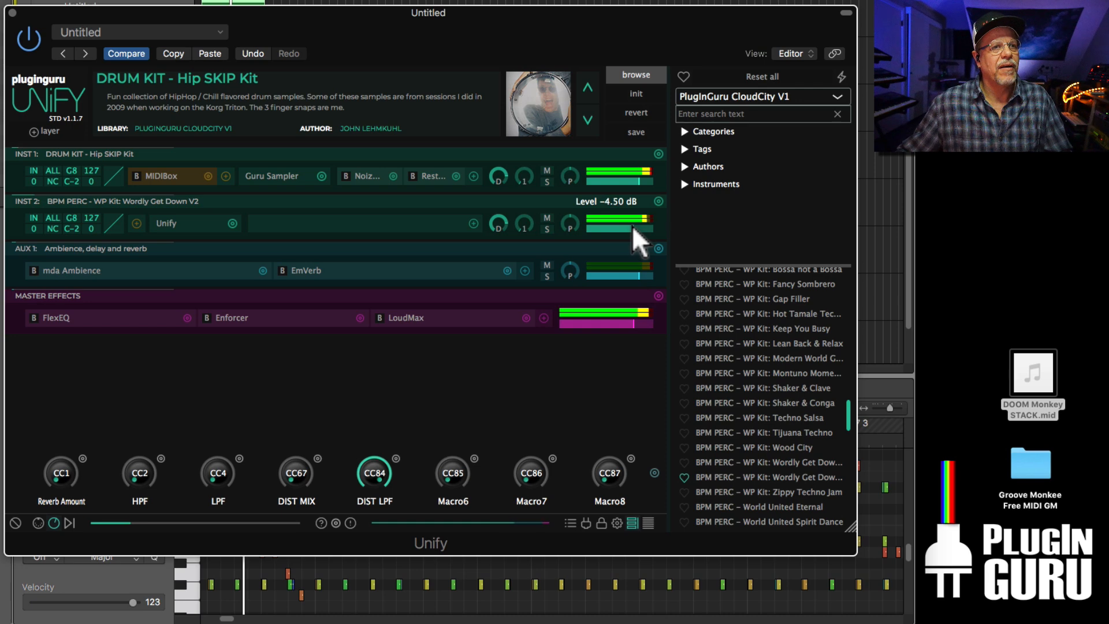
Step: Load BPM PERC - Single: Rosewood Clave into another new Unify layer
scroll(779, 388, "up", 5)
scroll(781, 388, "up", 6)
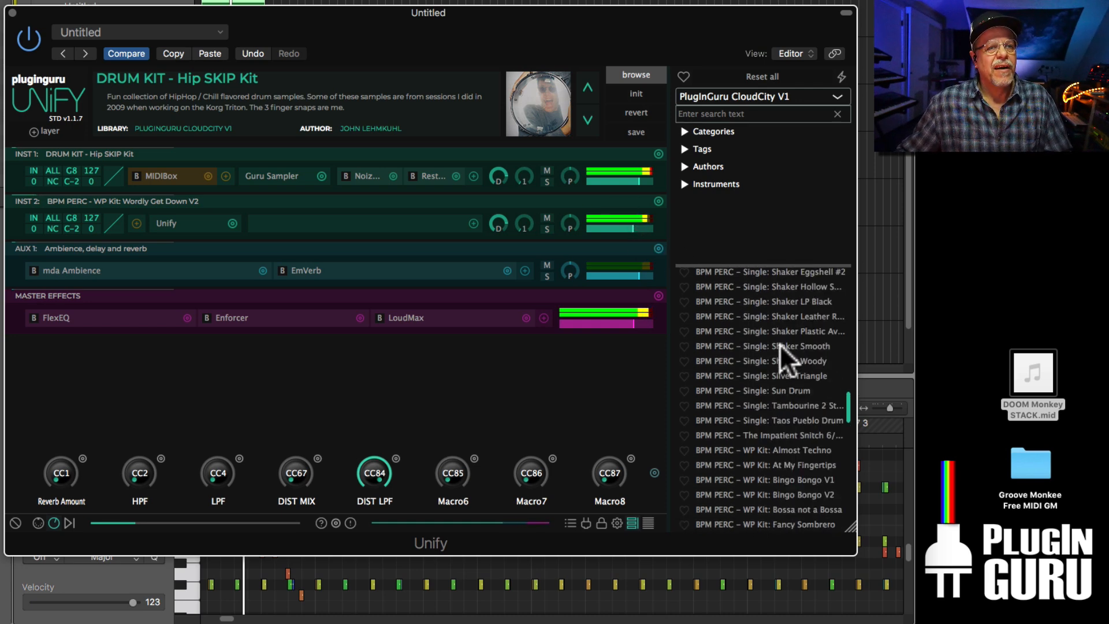
right_click(785, 360)
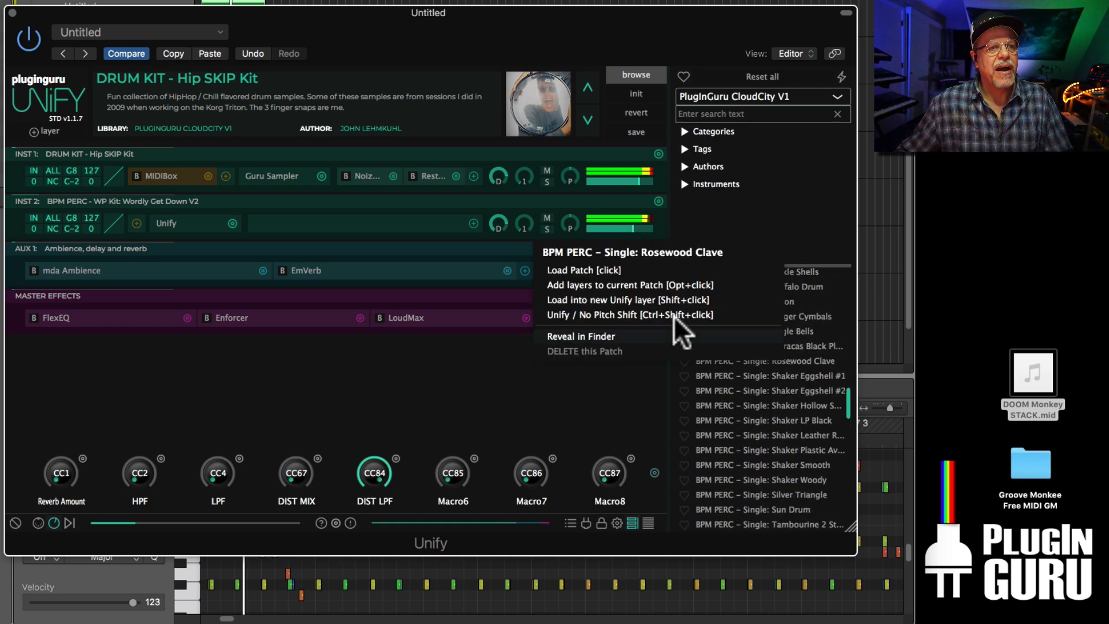
left_click(652, 298)
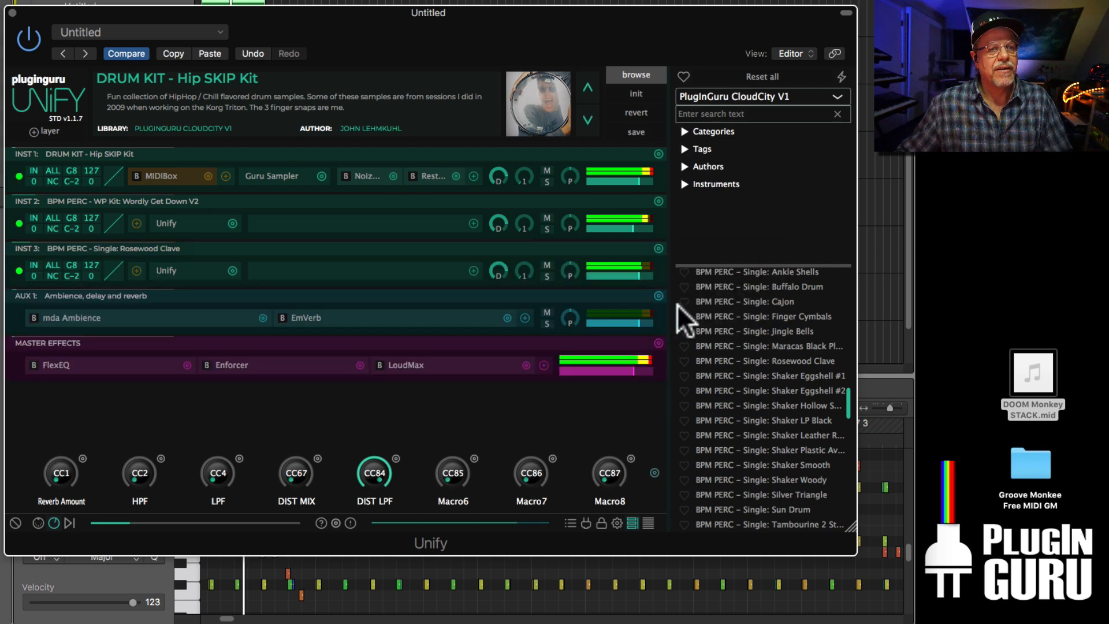
Step: Load BPM DRUM - RX2 Home Malone into a new Unify layer and raise that layer's level slightly
scroll(759, 334, "up", 20)
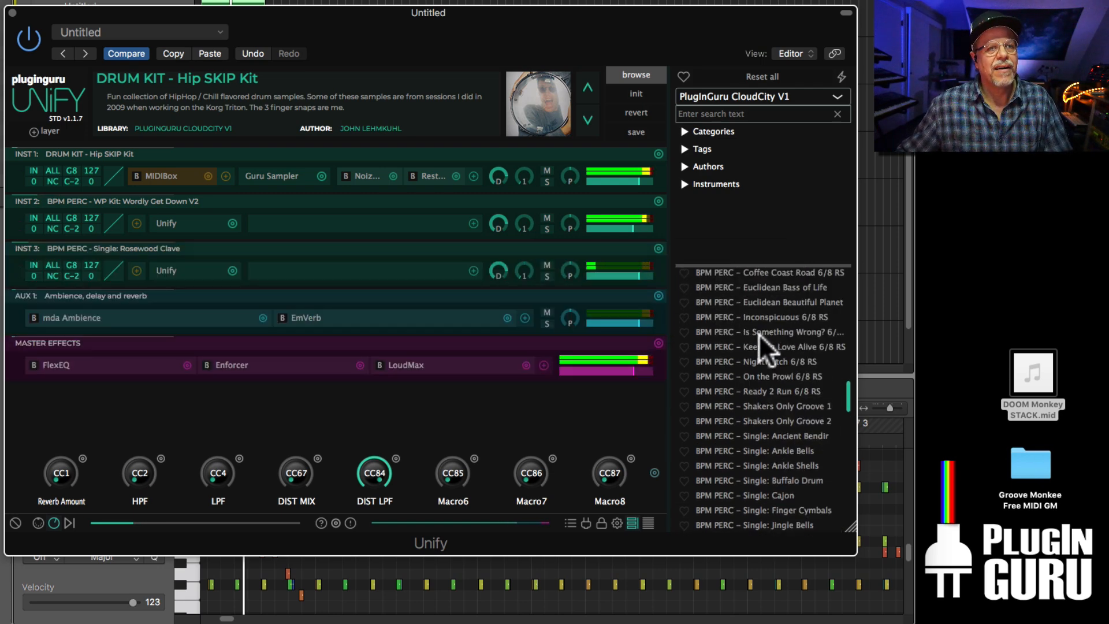
scroll(759, 334, "up", 15)
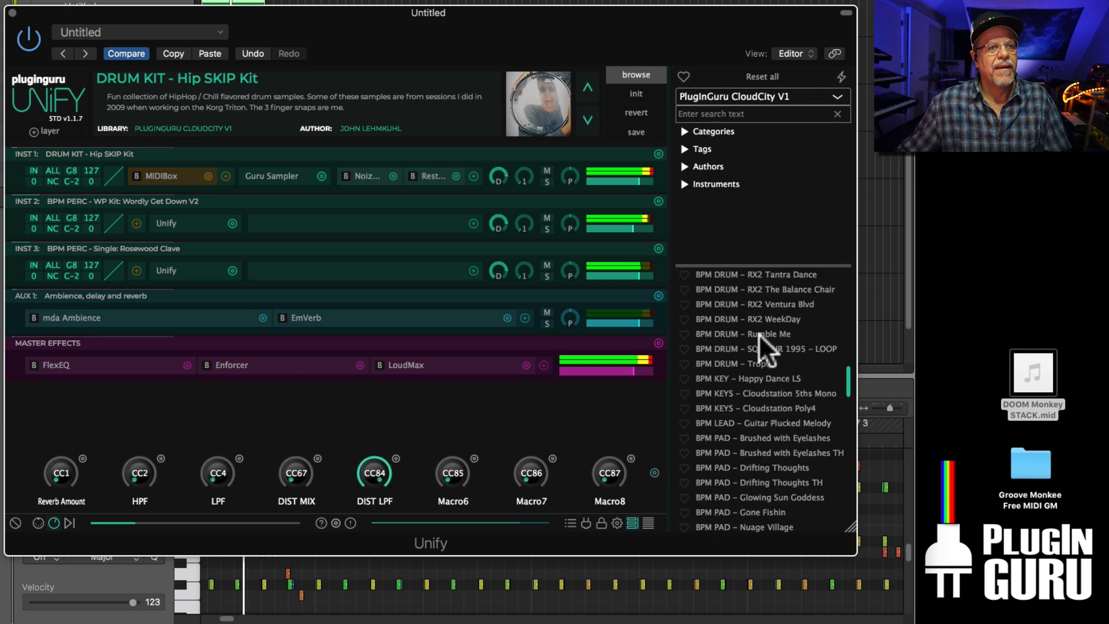
right_click(772, 350)
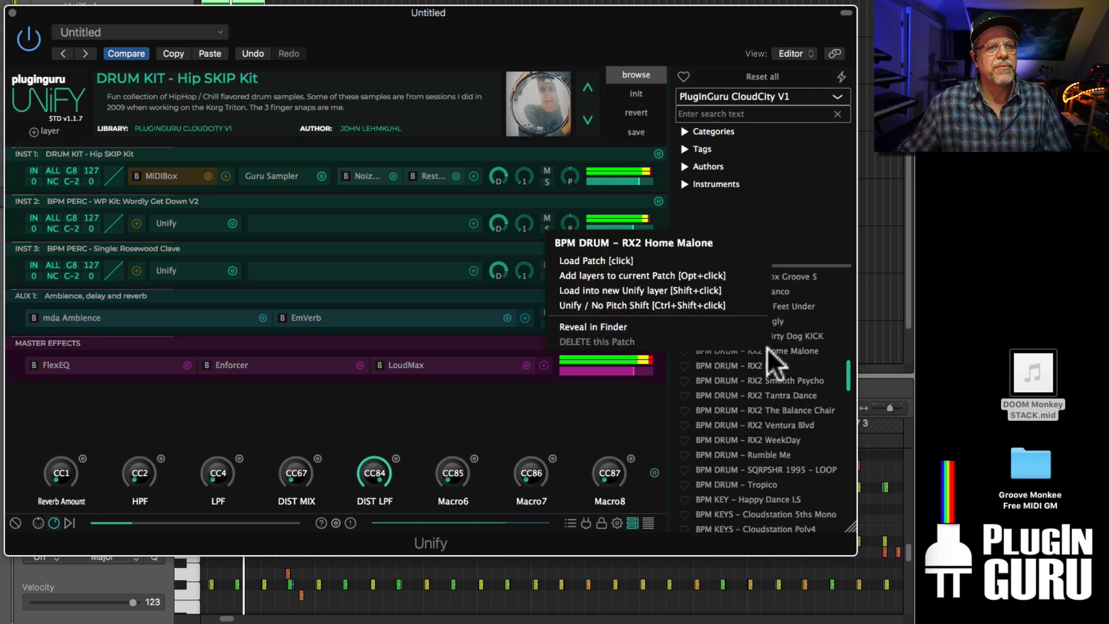
left_click(620, 289)
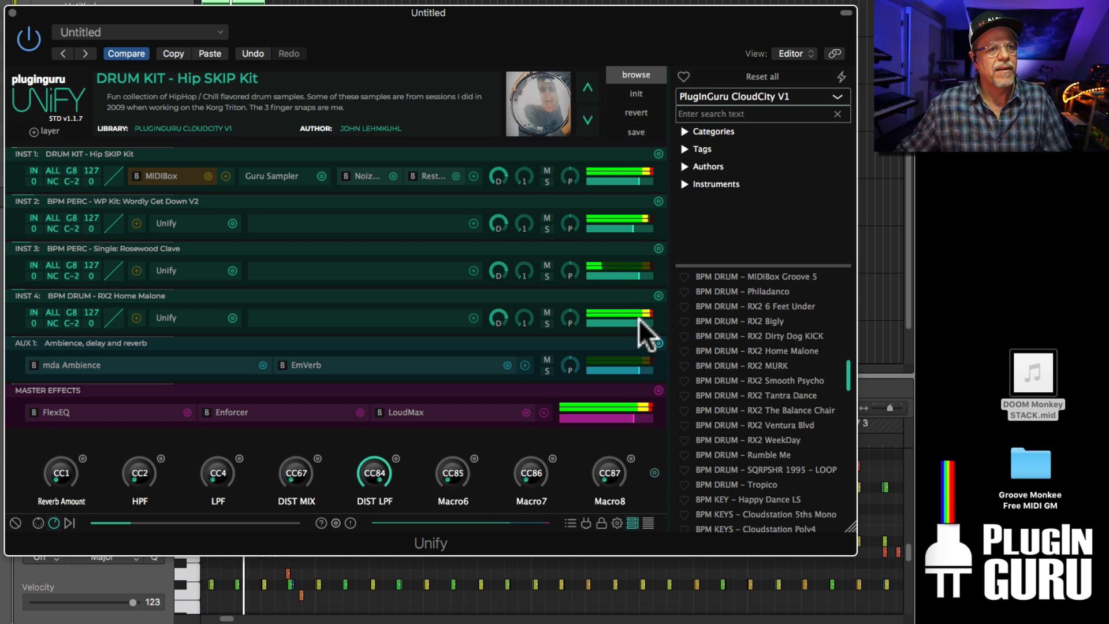
left_click_drag(637, 316, 641, 316)
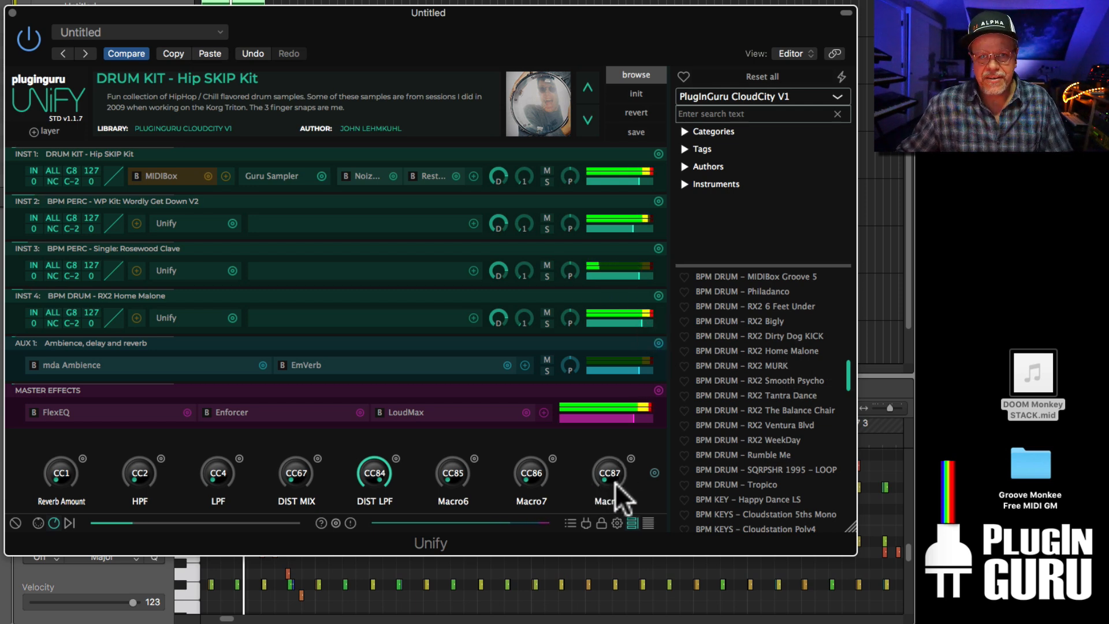
Step: Sweep the Macro8, Macro6, Reverb Amount, LPF and HPF knobs while the layered groove plays, returning them to minimum
left_click_drag(618, 471, 629, 397)
left_click_drag(646, 344, 615, 548)
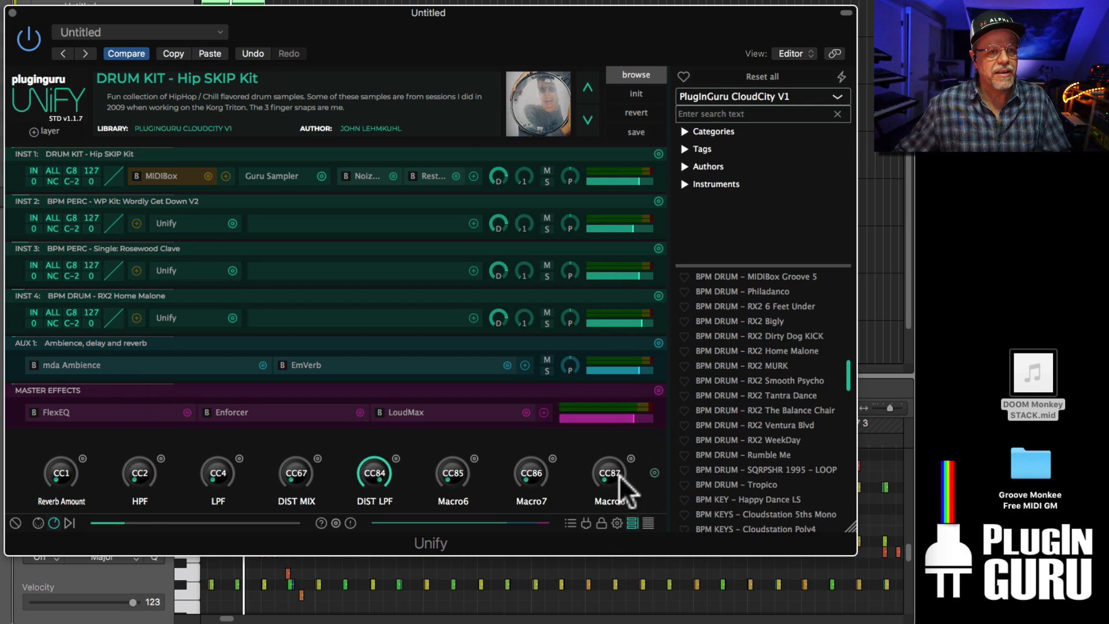
left_click_drag(622, 463, 625, 490)
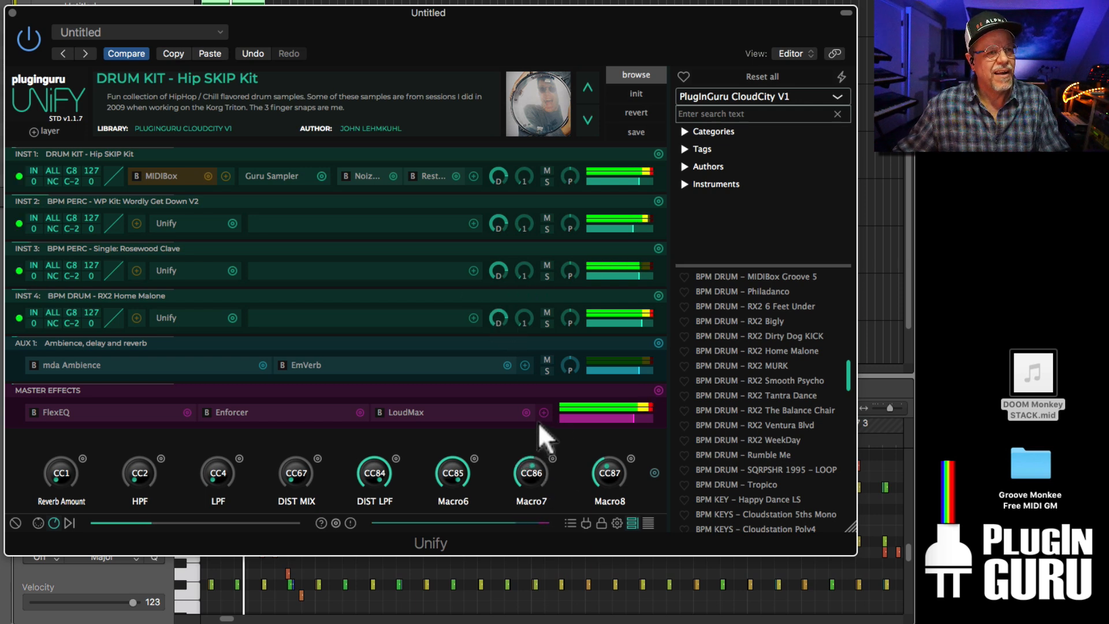
left_click_drag(458, 465, 465, 577)
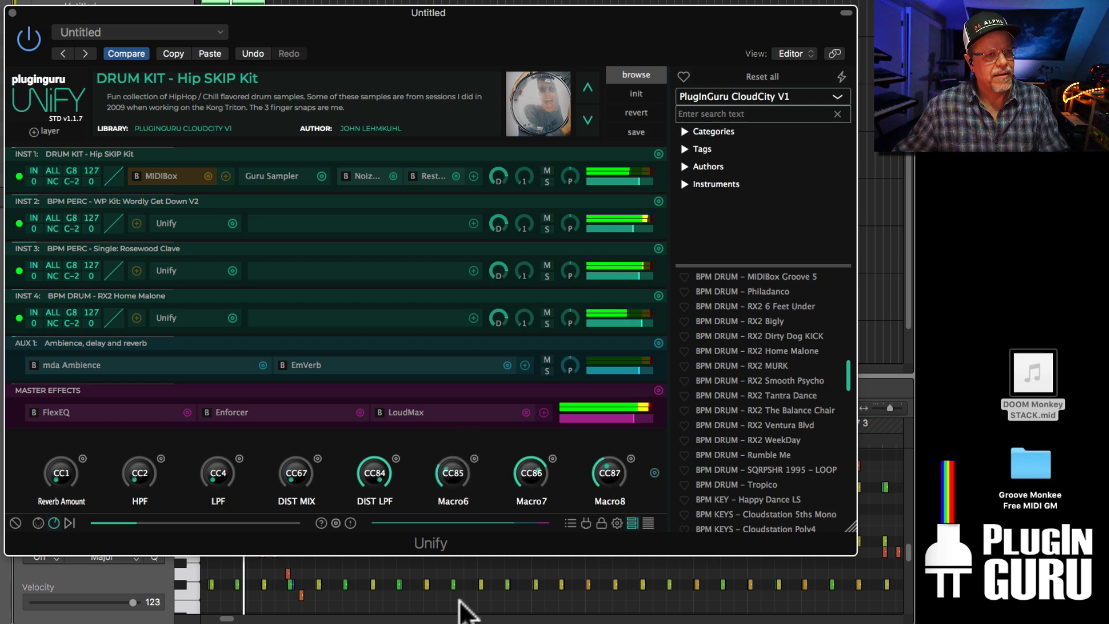
left_click_drag(448, 471, 455, 508)
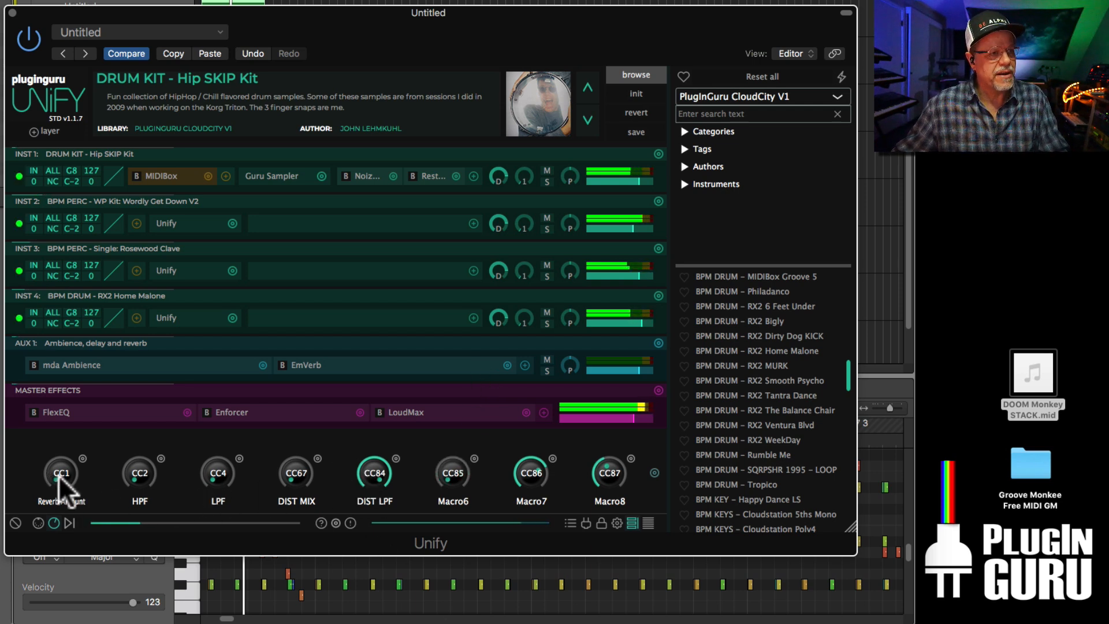
left_click_drag(61, 475, 58, 547)
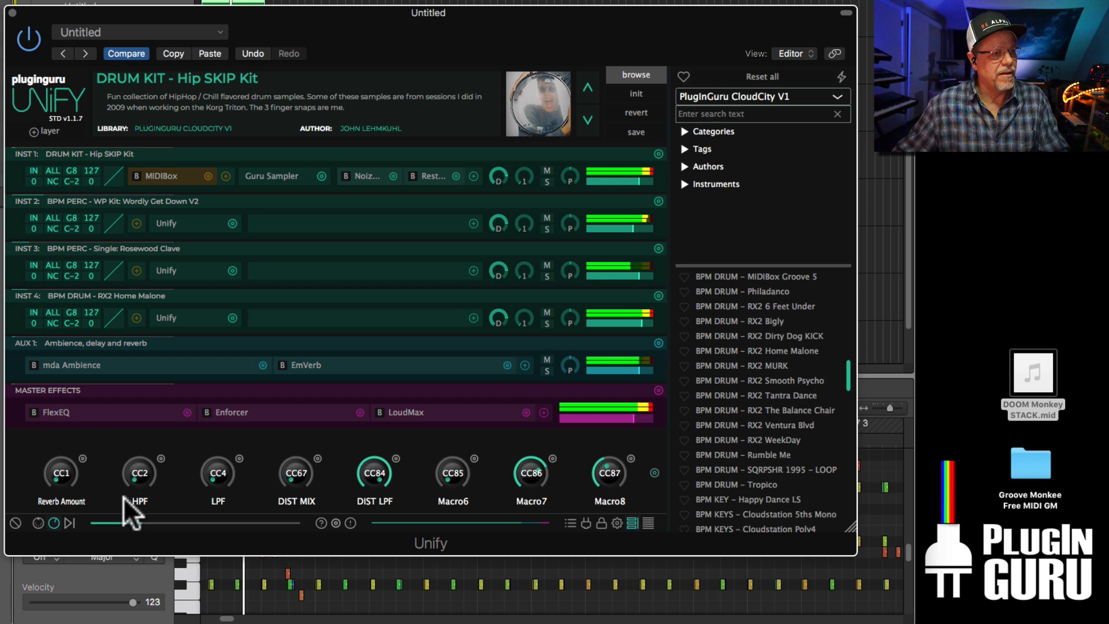
left_click_drag(214, 456, 225, 612)
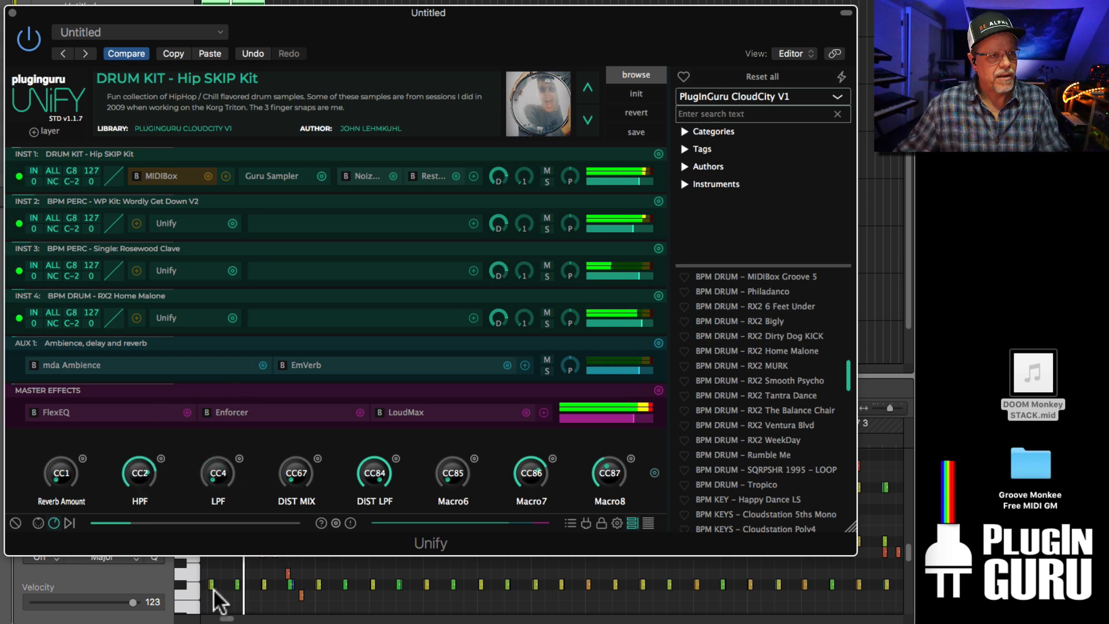
left_click_drag(145, 475, 144, 618)
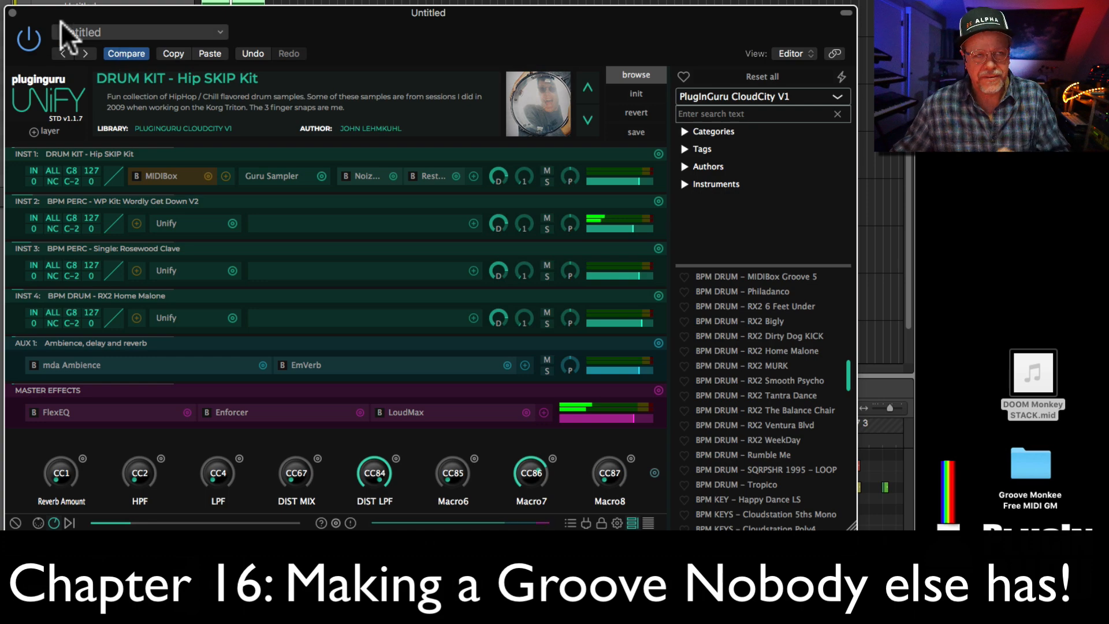
Step: Close the Unify window and delete all existing regions from the arrangement
left_click(13, 12)
left_click_drag(306, 24, 231, 416)
key("BackSpace")
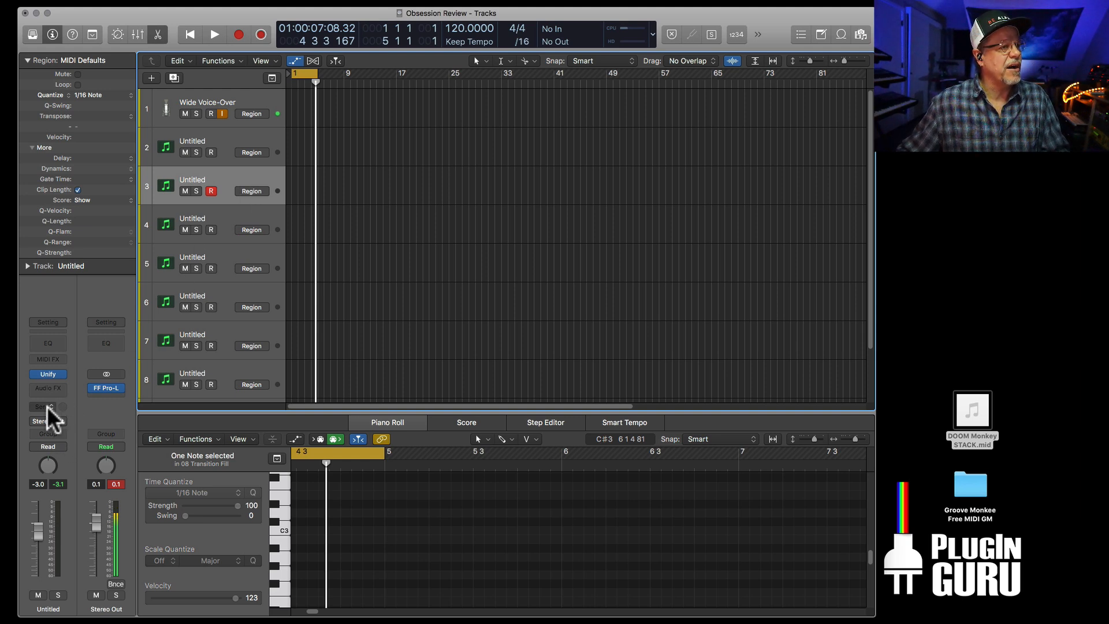
Step: Set the Unify track's automation mode to Latch, turn off cycling, and start recording from the beginning of the song
left_click(52, 447)
left_click(52, 465)
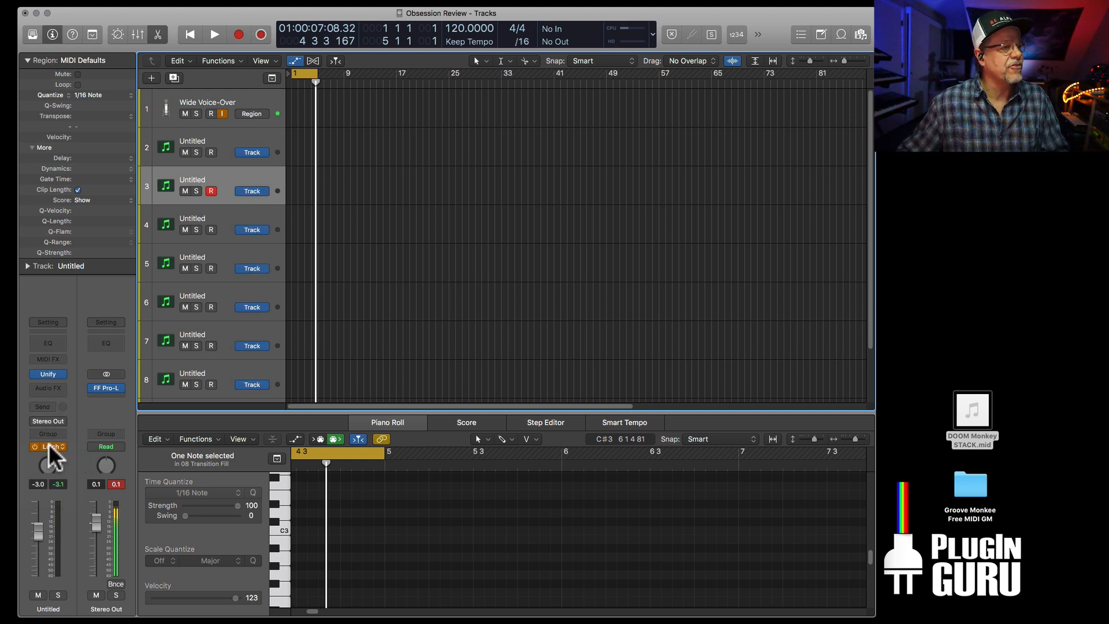
key("0")
key("c")
key("0")
key("KP_Multiply")
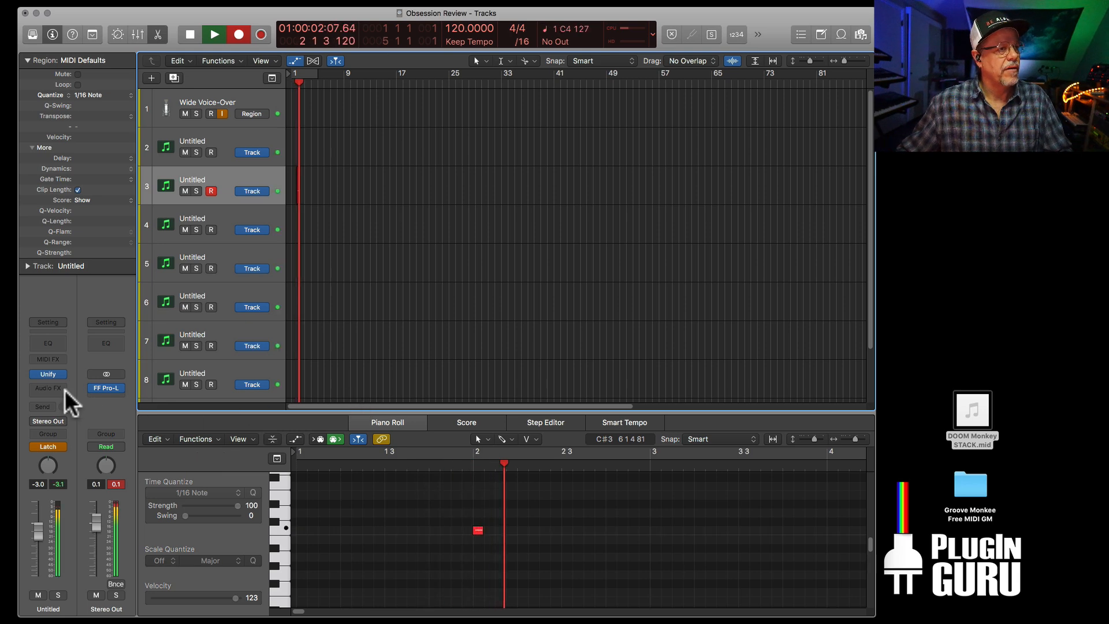
Step: Record macro knob movements in Unify over a held C4 until about bar 15, stop recording and close the plugin window
left_click(49, 374)
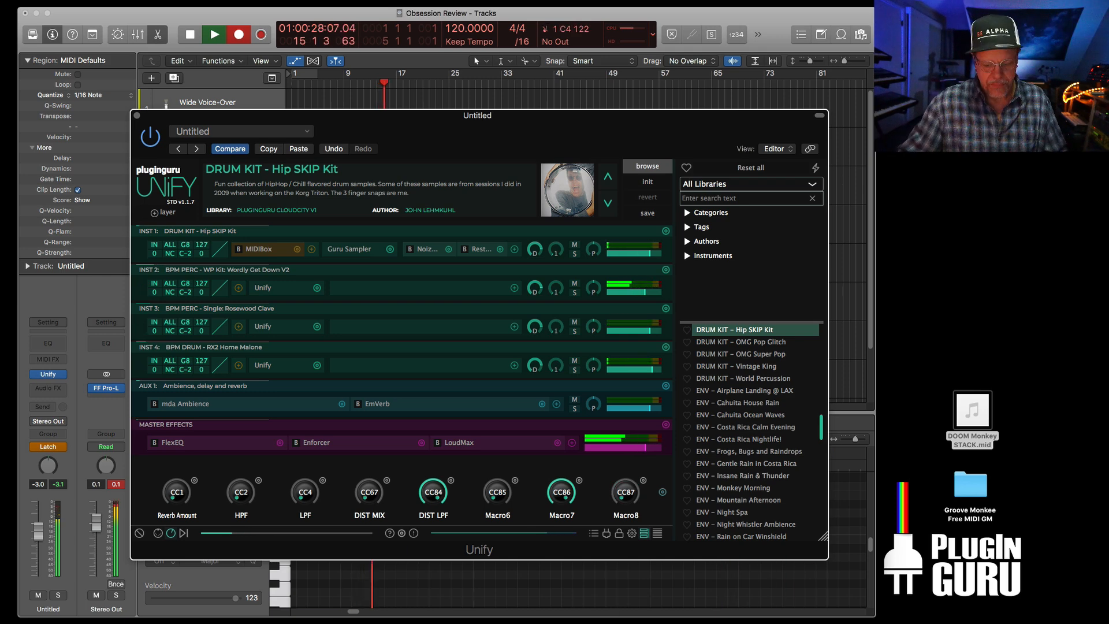
key("0")
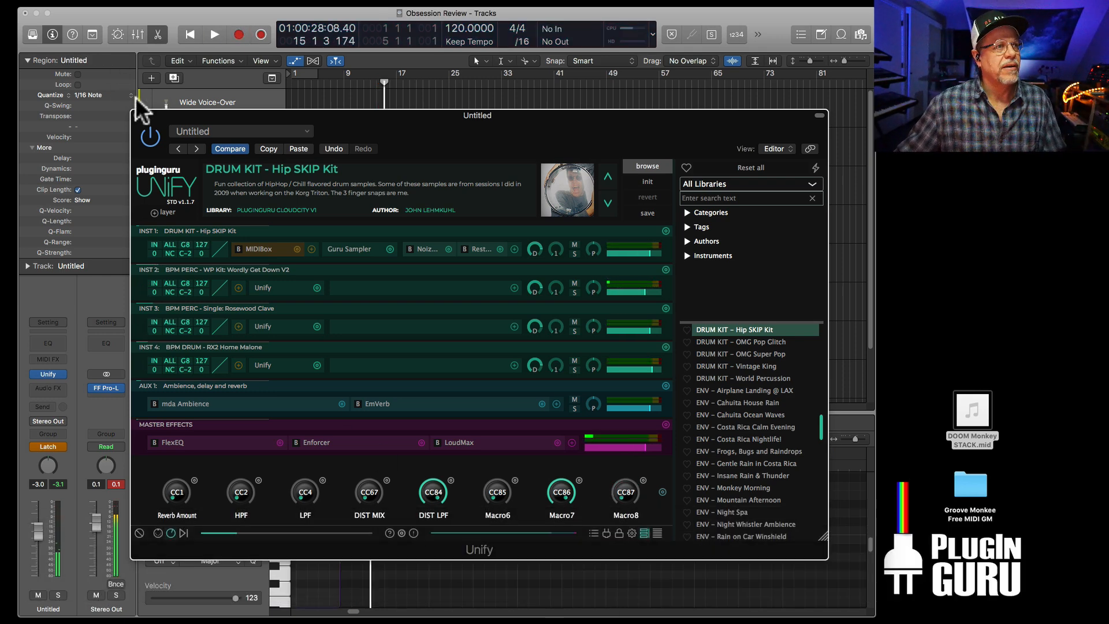
left_click(138, 117)
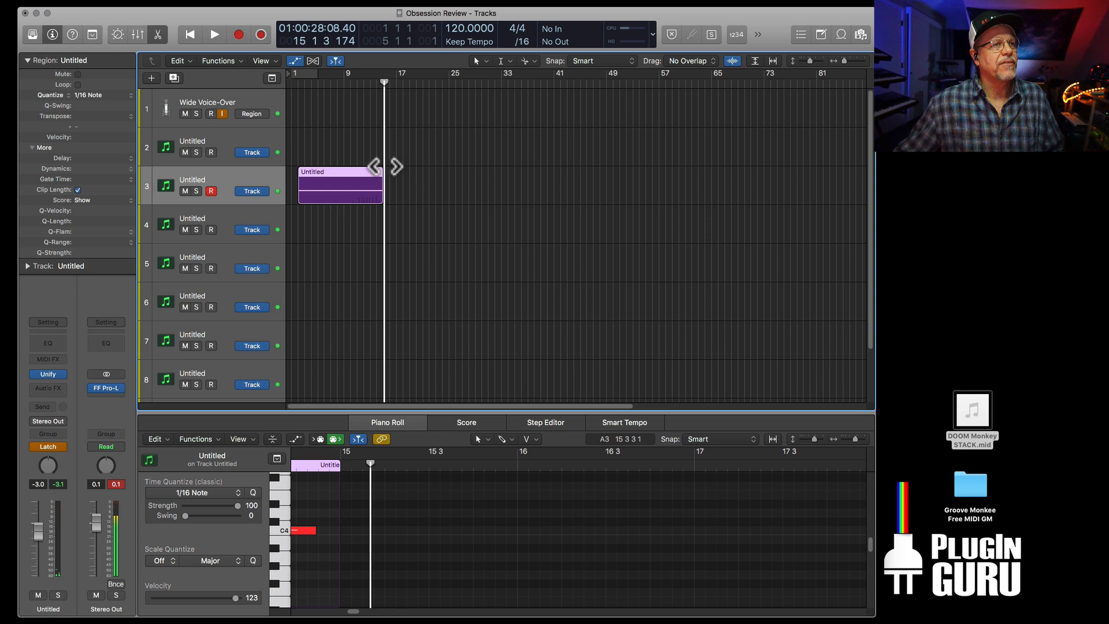
Step: Play the recorded region from the start with the track automation lanes shown and the timeline zoomed in, and stop around bar 8
key("0")
key("KP_Enter")
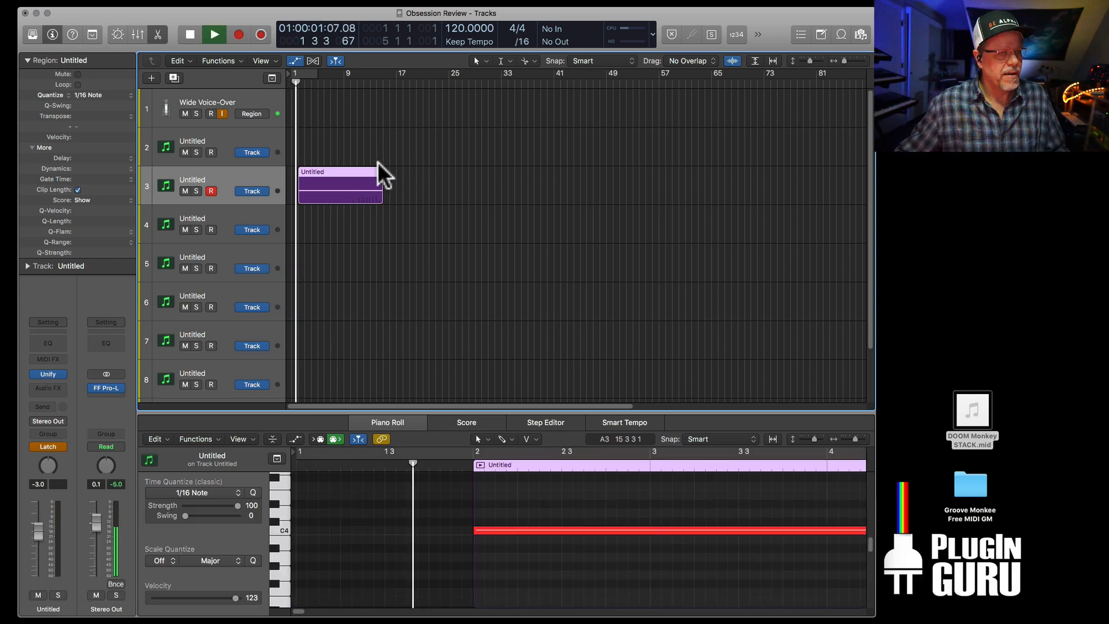
key("q")
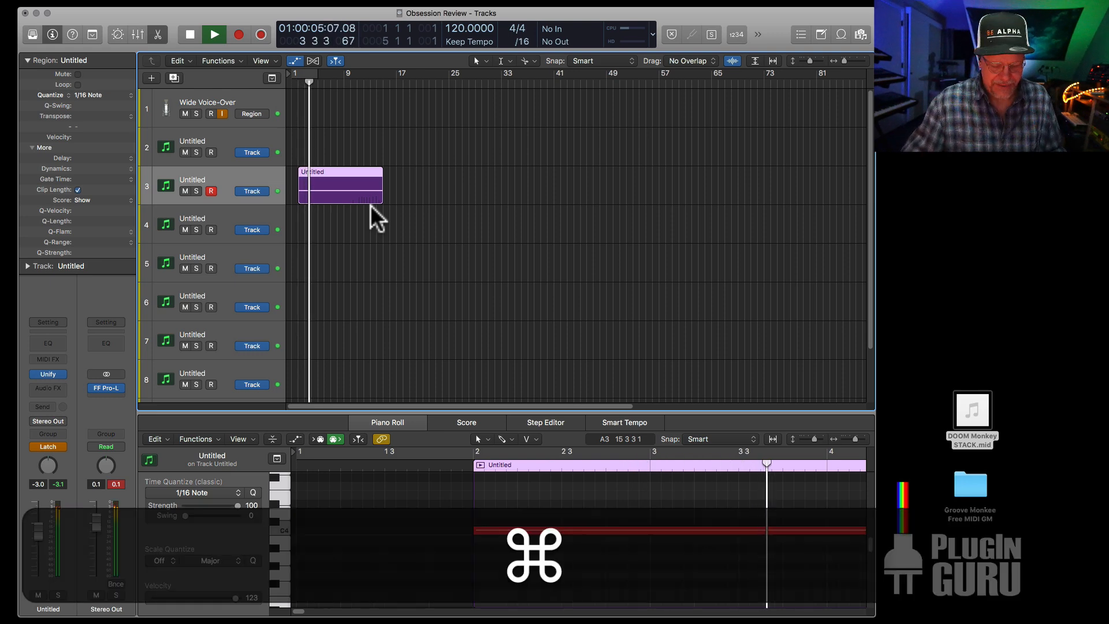
key("super+Down")
key("super+Right")
key("super+Right")
key("super+Right")
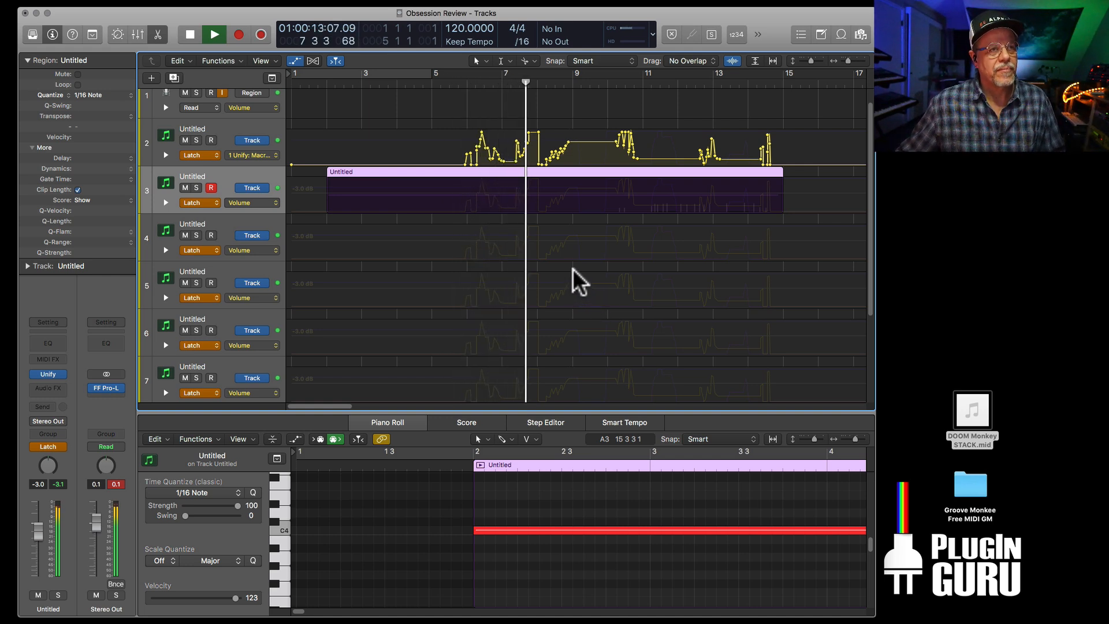
key("space")
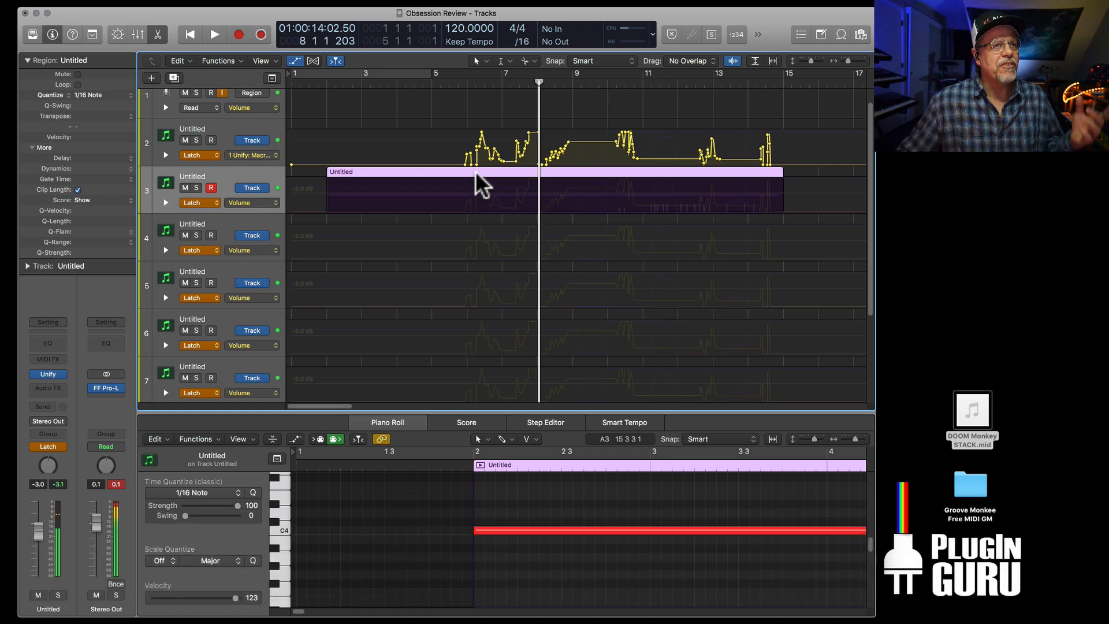
Step: Split the recorded region at bar 6, splitting the notes that cross the split point
key("period")
key("Return")
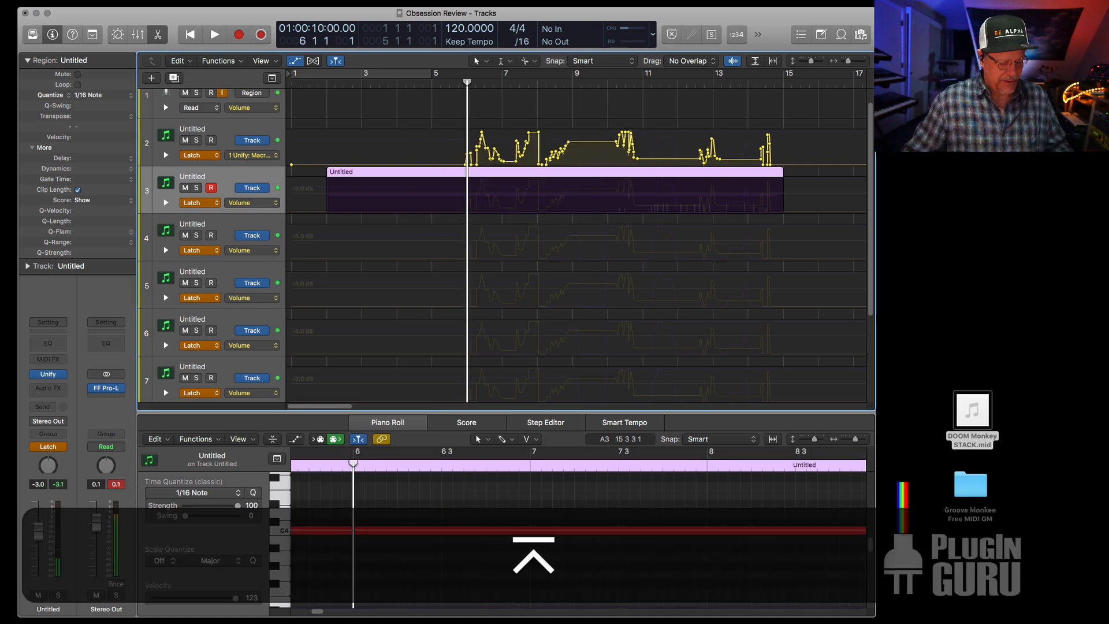
key("super+t")
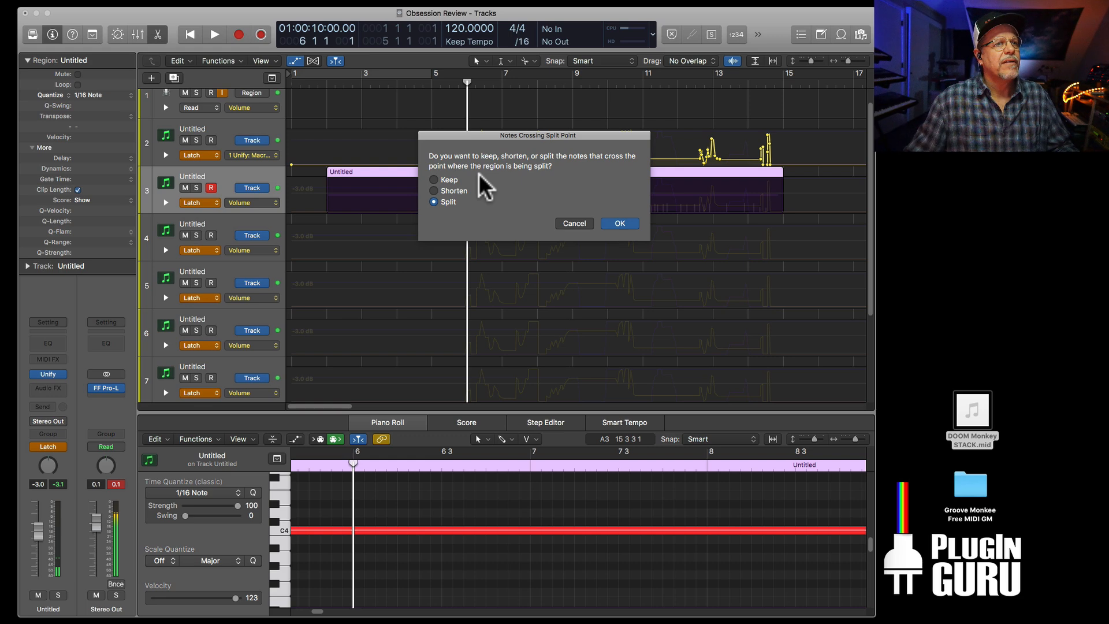
key("Return")
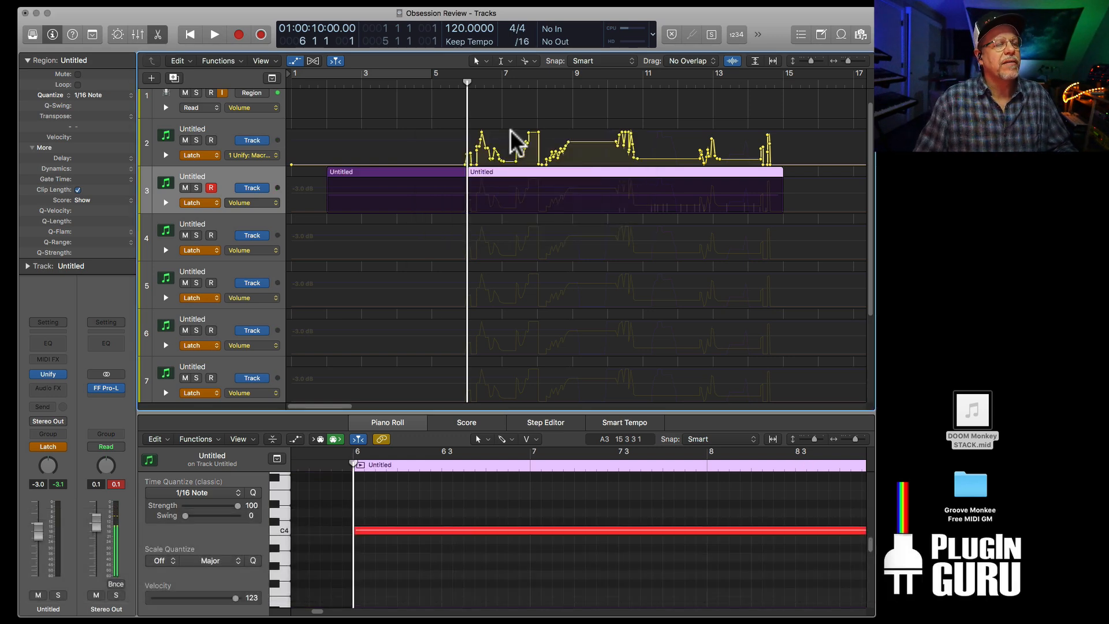
Step: Split the remaining part of the region at bar 8, also splitting the crossing notes
key("period")
type("8")
key("Return")
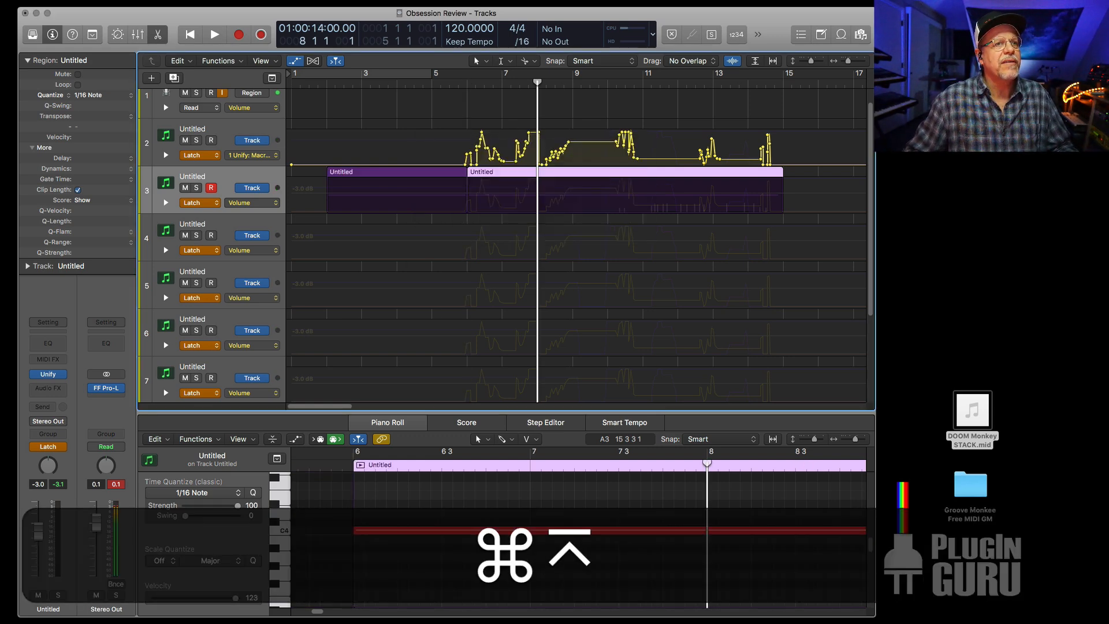
key("super+t")
key("Return")
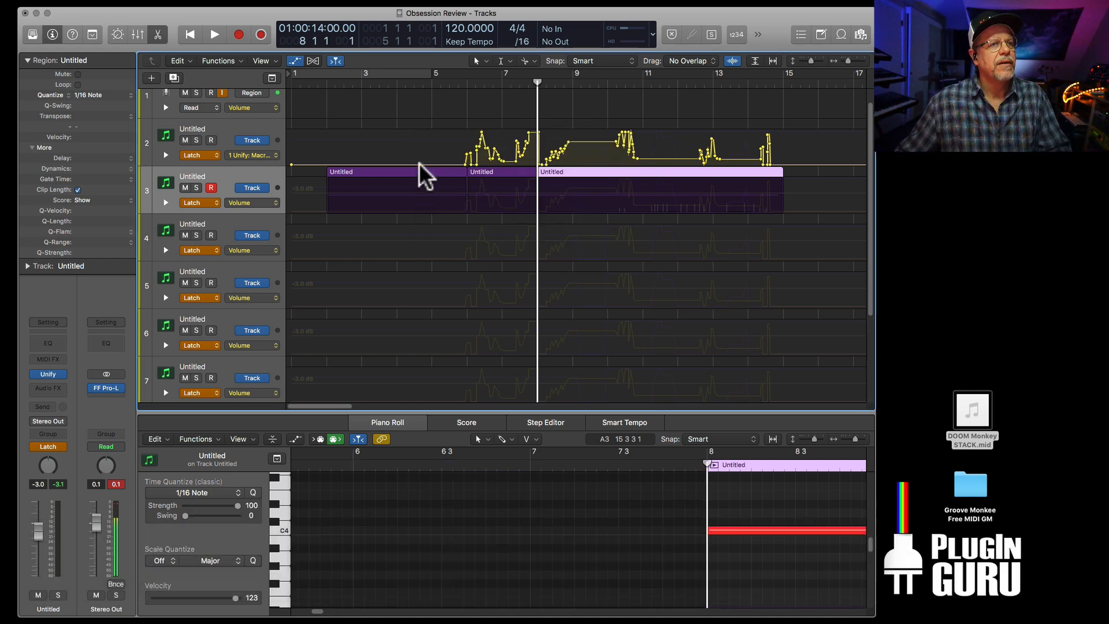
Step: Delete the region parts before bar 6 and after bar 8, keeping only the two-bar middle part
left_click(427, 168)
key("BackSpace")
left_click(593, 171)
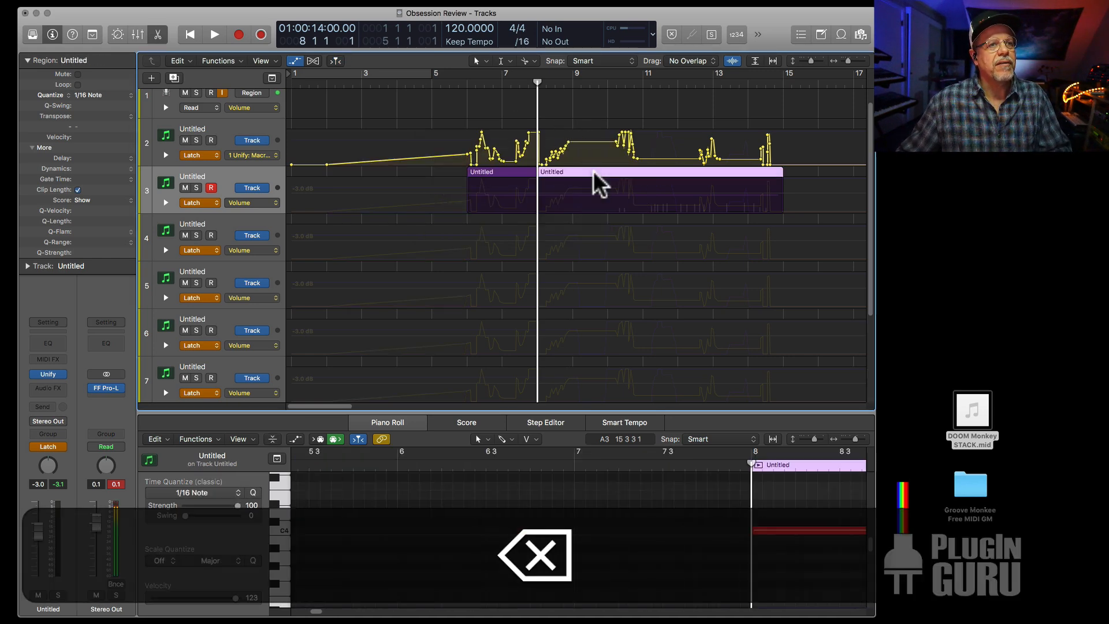
key("BackSpace")
Step: Move the remaining two-bar region up to track 2 and back to bar 1, together with its automation
left_click_drag(520, 179, 272, 137)
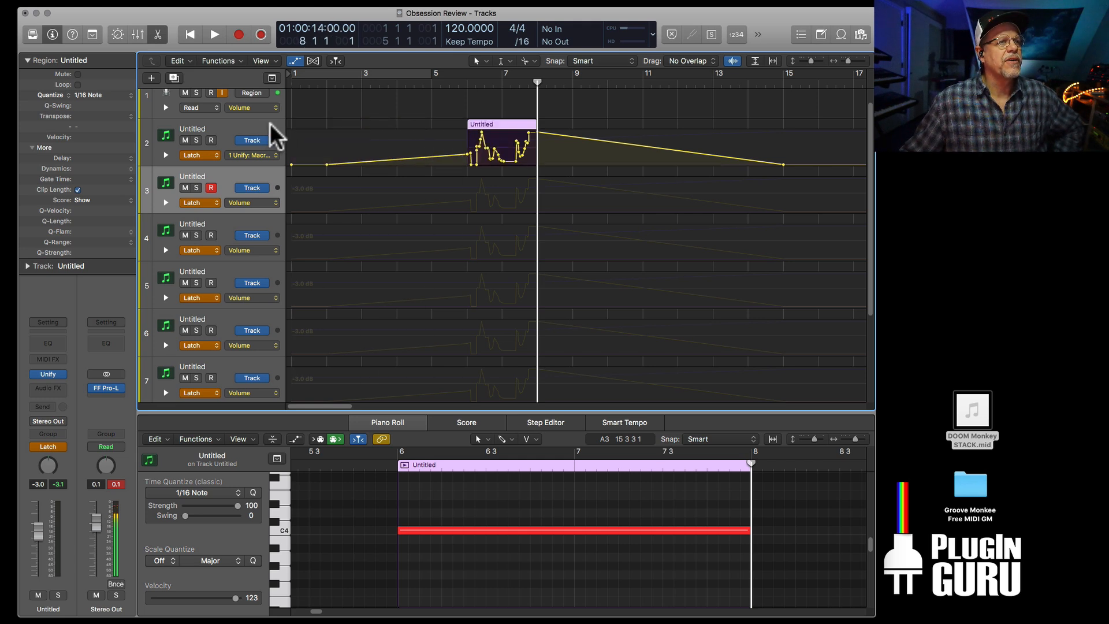
left_click_drag(496, 118, 322, 137)
left_click(612, 208)
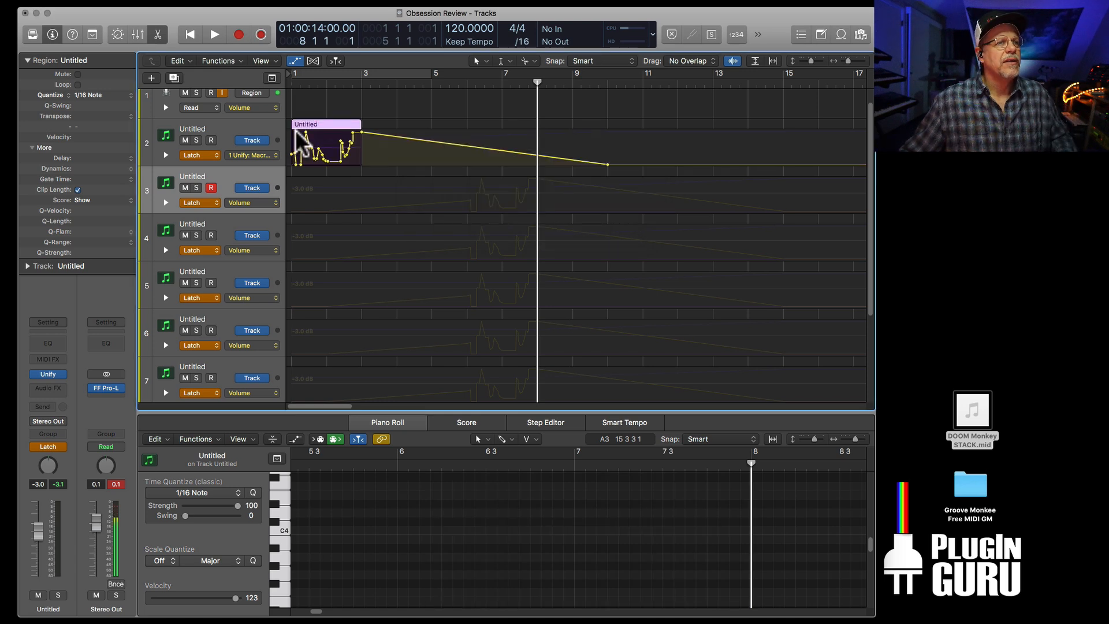
Step: Copy the two-bar region twice on track 2, to bars 3 and 5, copying the automation data each time
key("alt")
left_click_drag(329, 119, 393, 121)
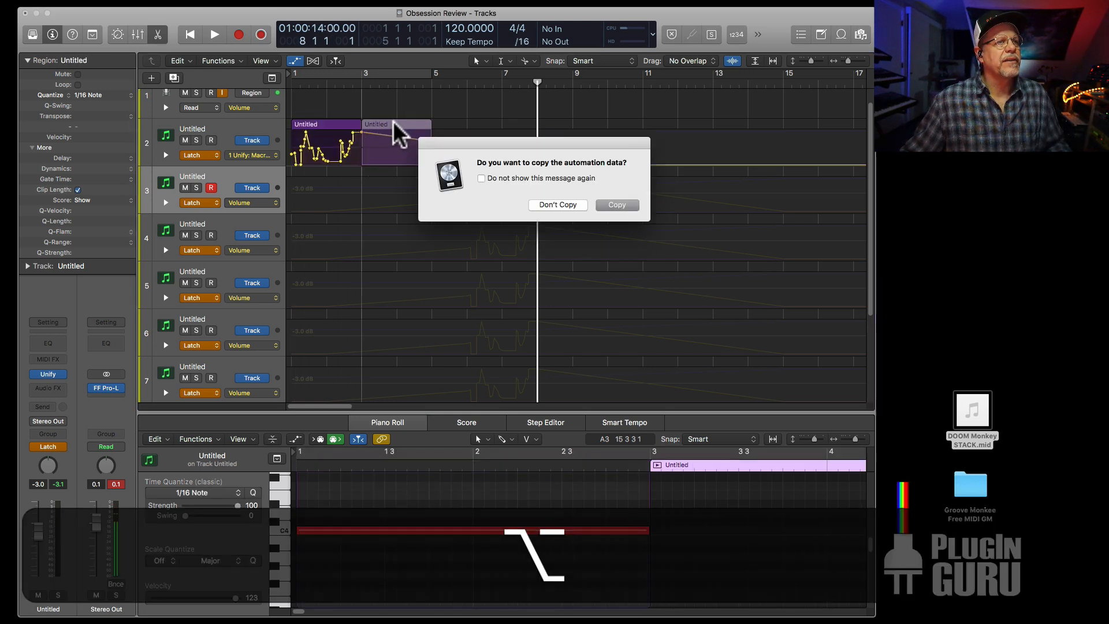
left_click(613, 205)
key("alt")
left_click_drag(387, 119, 455, 124)
left_click(616, 205)
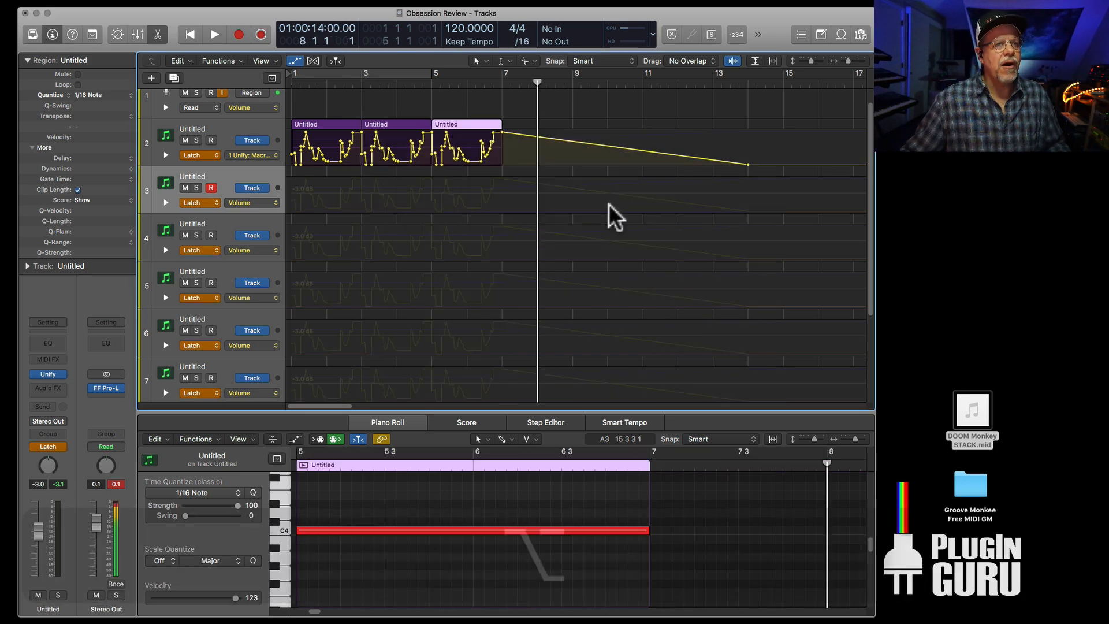
Step: Play the three repeated regions from the start until about bar 5, stop, and replay the first bar briefly
key("Return")
key("KP_Enter")
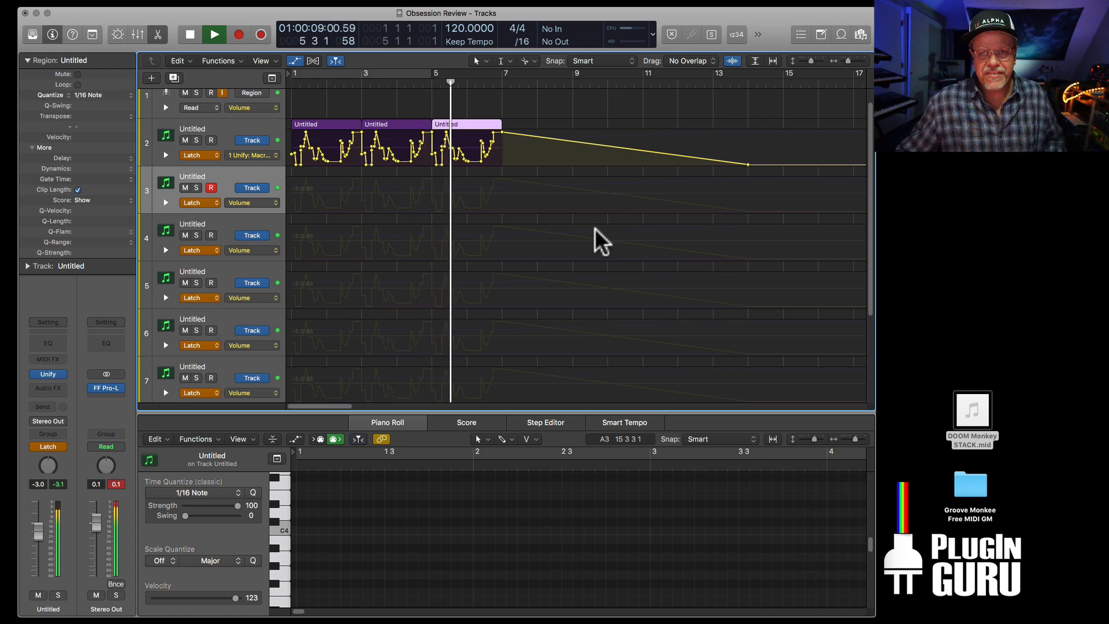
key("space")
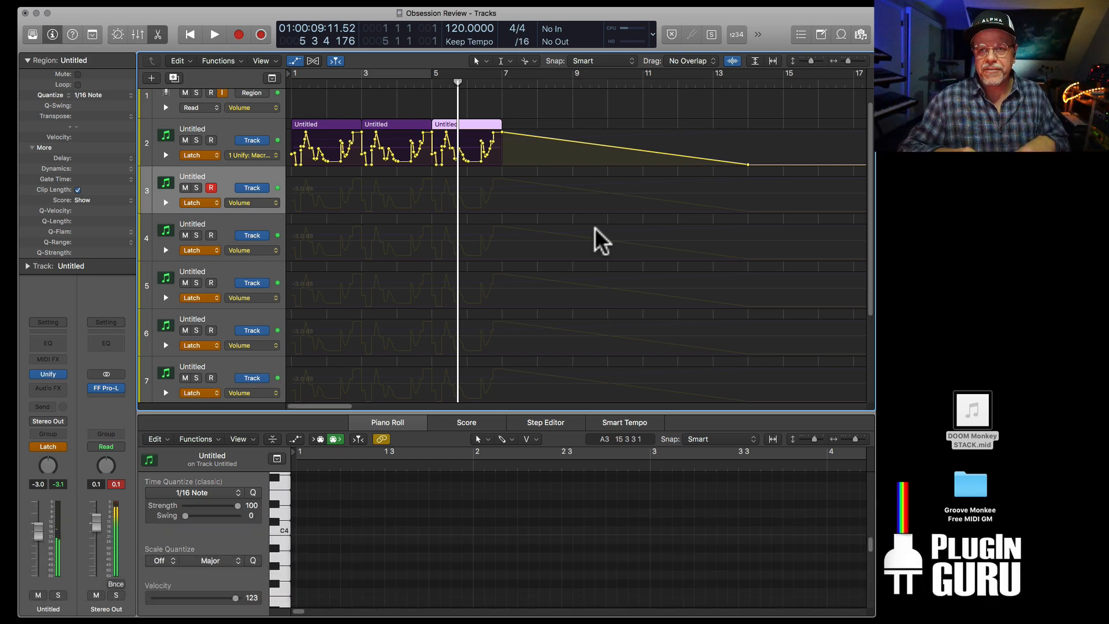
key("0")
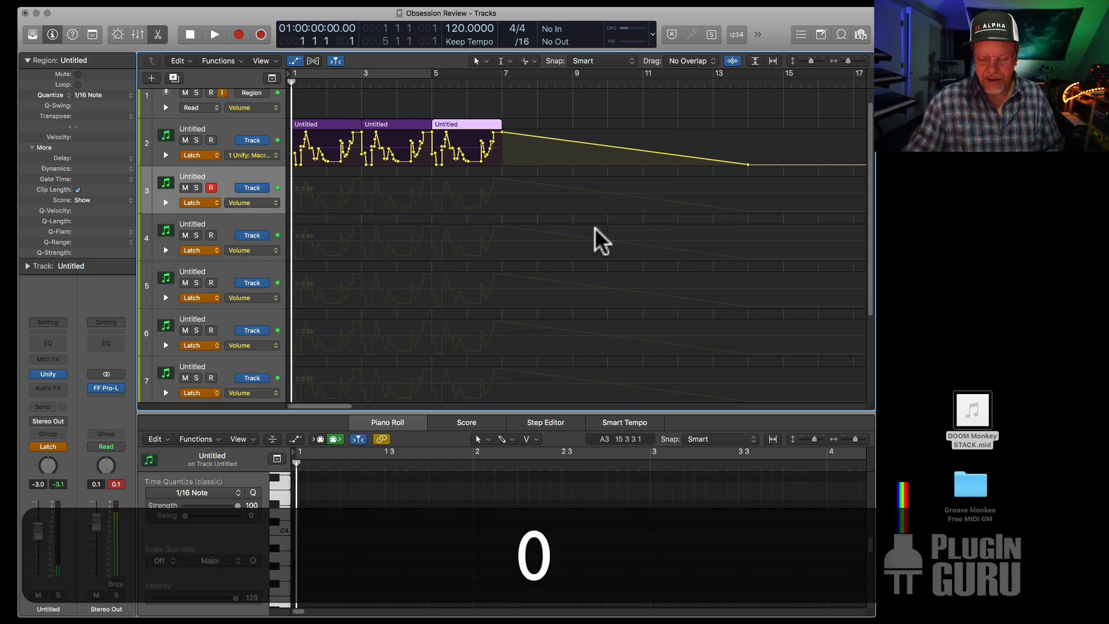
key("space")
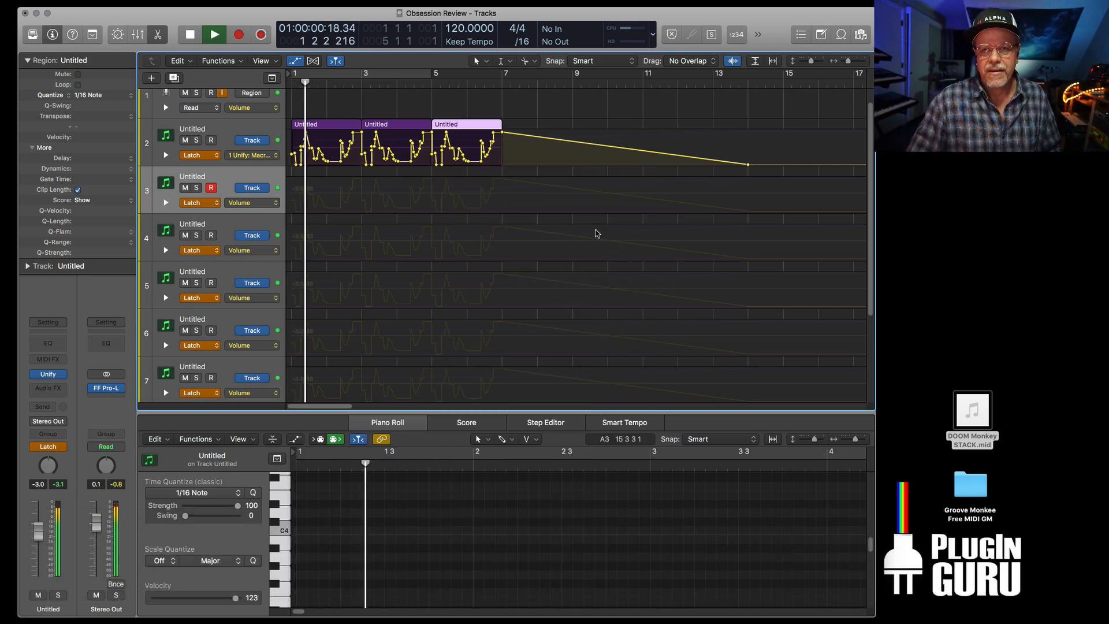
key("space")
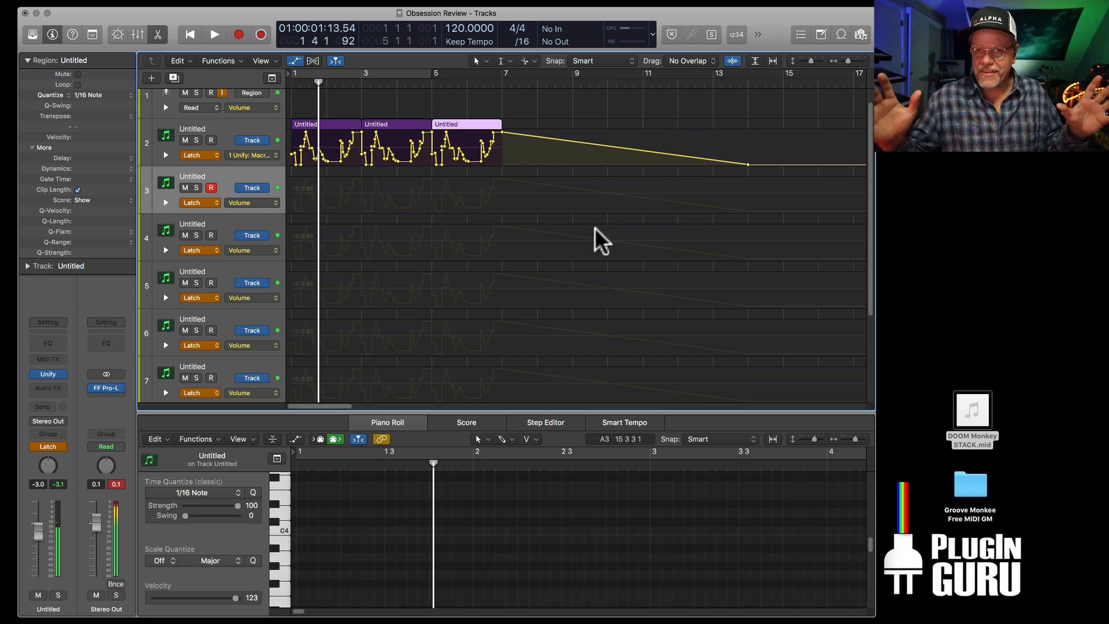